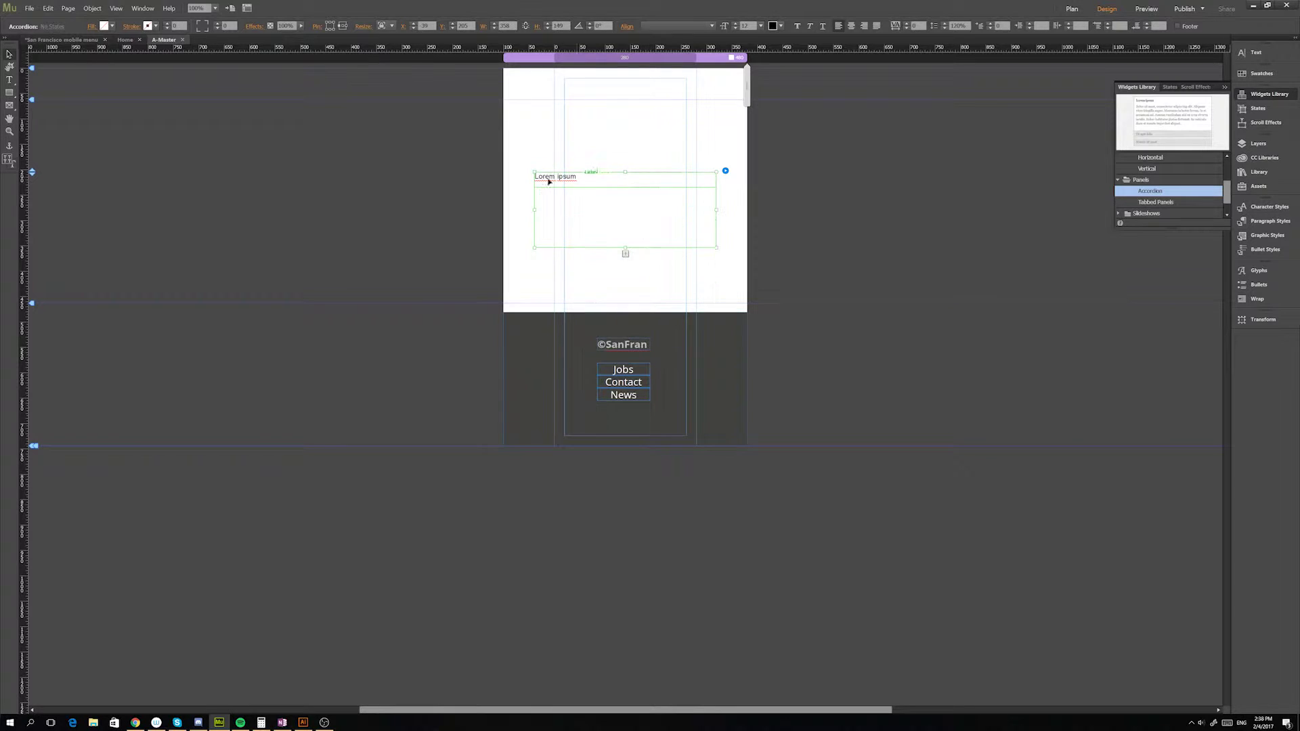
{"action": "left_click_drag", "start_coordinate": [618, 253], "coordinate": [557, 429]}
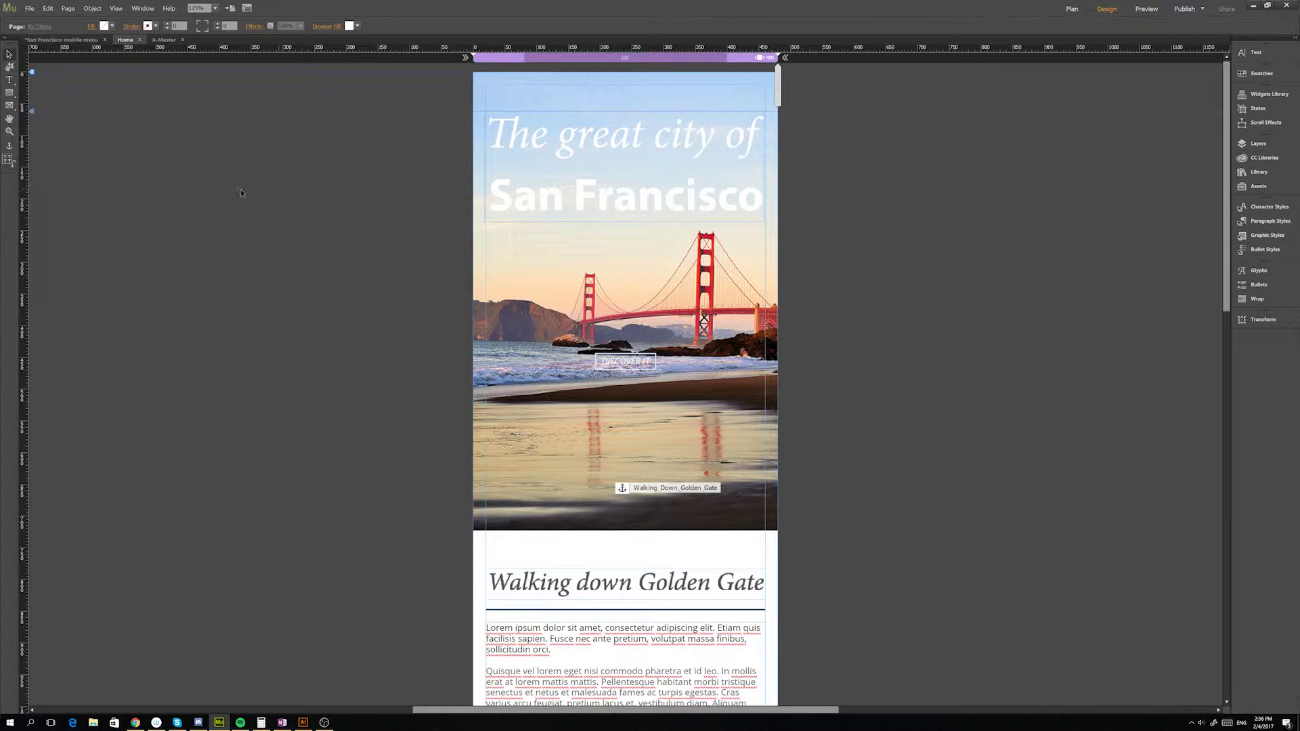
{"action": "left_click_drag", "start_coordinate": [1227, 144], "coordinate": [1226, 412]}
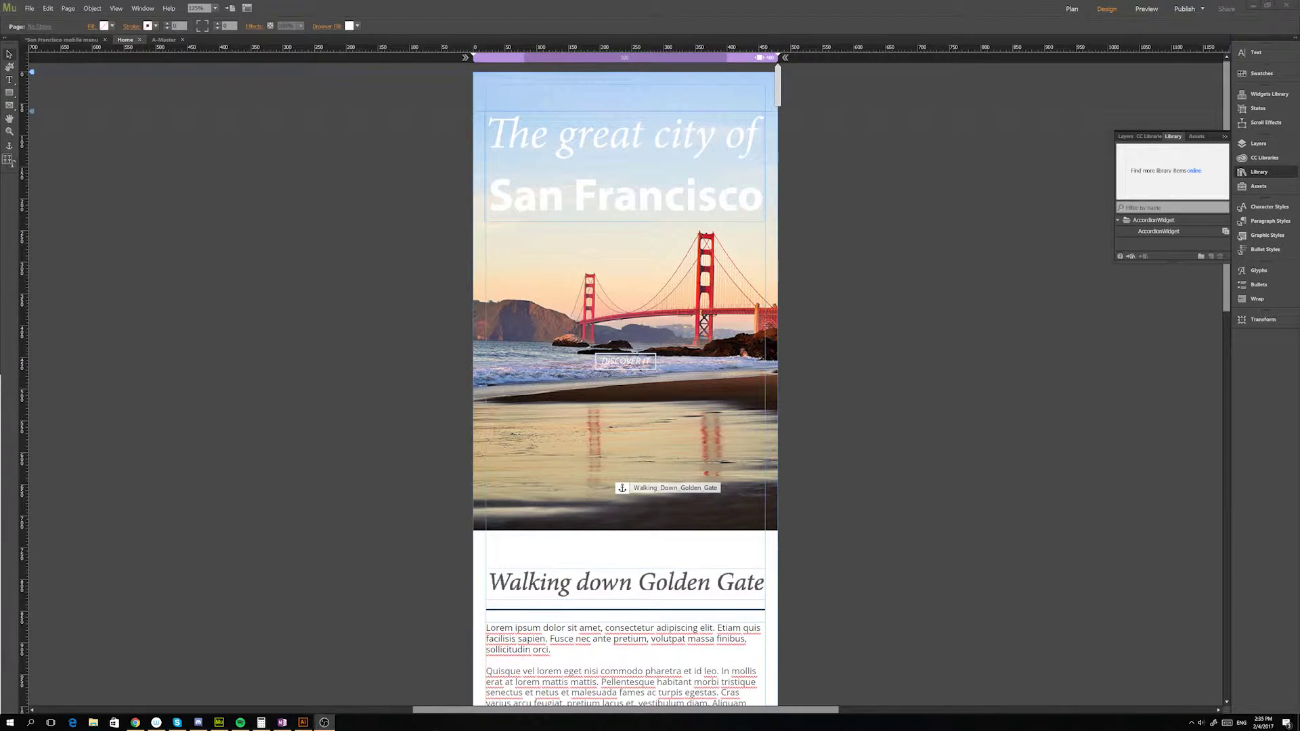
{"action": "left_click", "coordinate": [214, 473]}
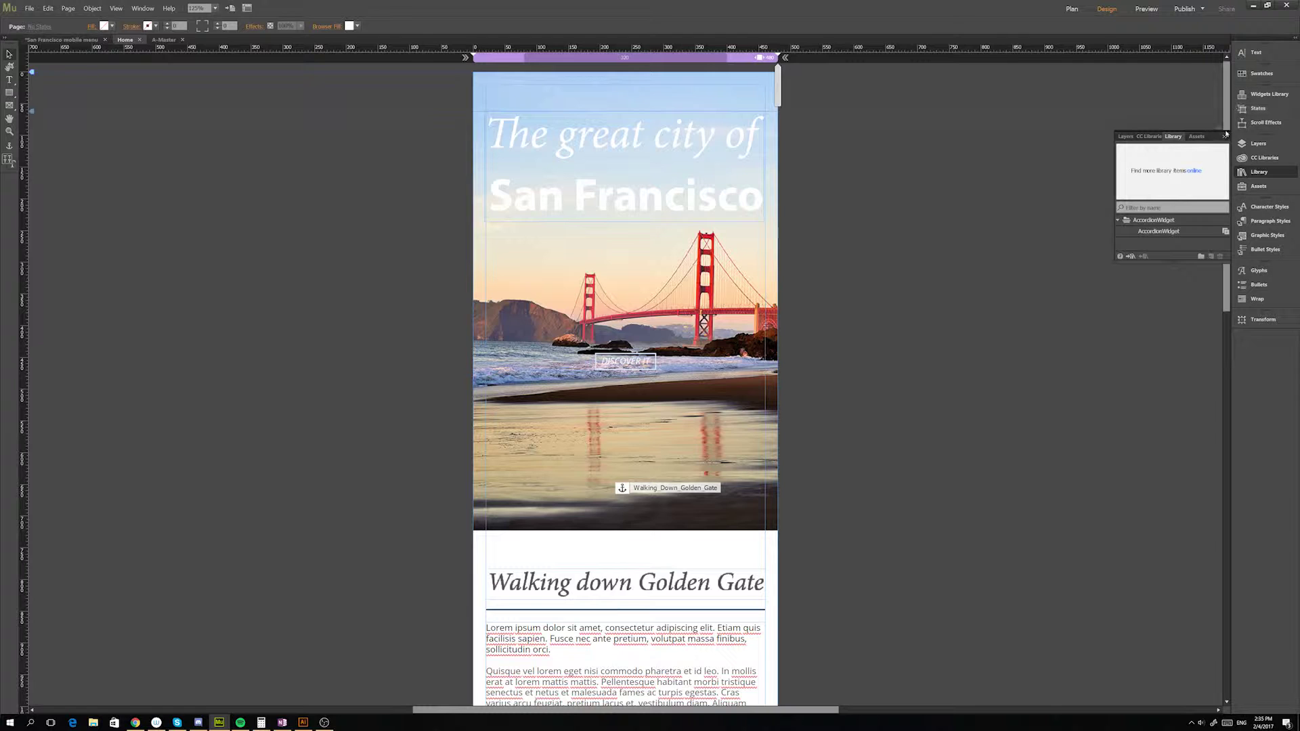
- Close the library list and open the A-Master page for editing from the site plan
{"action": "left_click", "coordinate": [1227, 126]}
{"action": "left_click_drag", "start_coordinate": [1227, 126], "coordinate": [176, 87]}
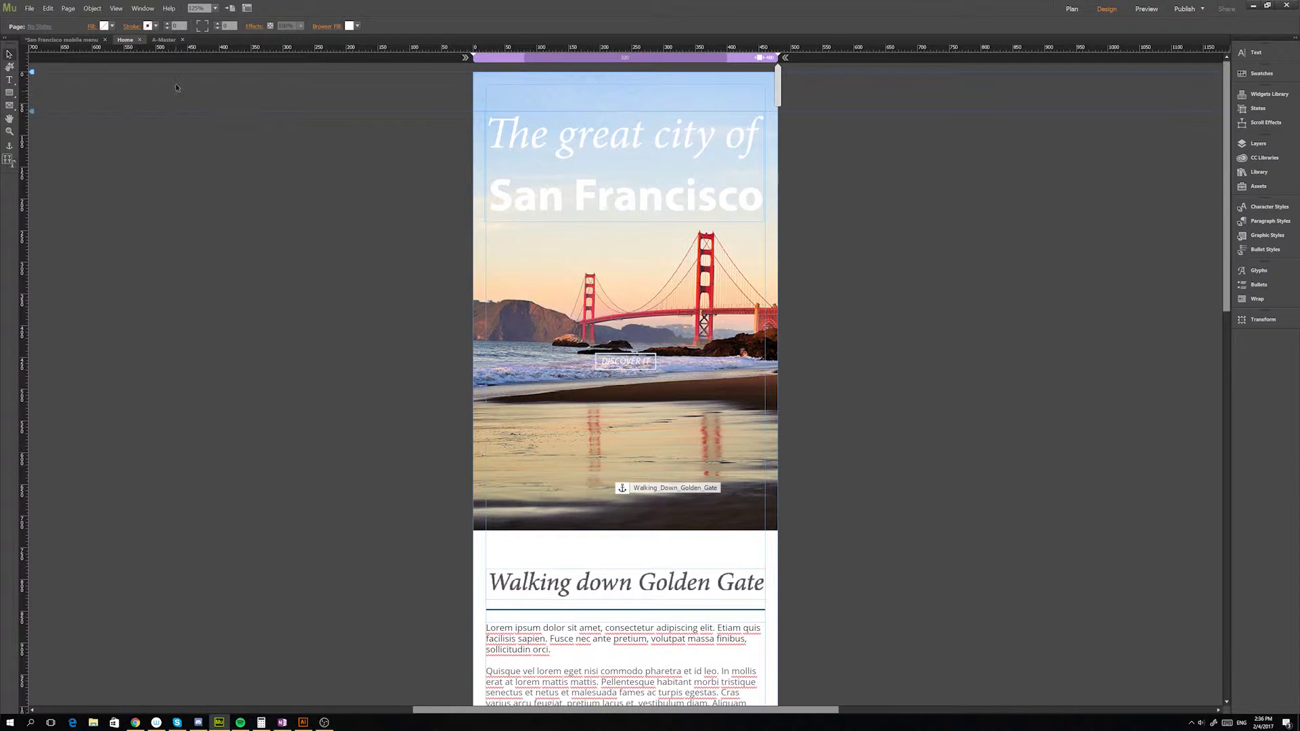
{"action": "left_click", "coordinate": [164, 40]}
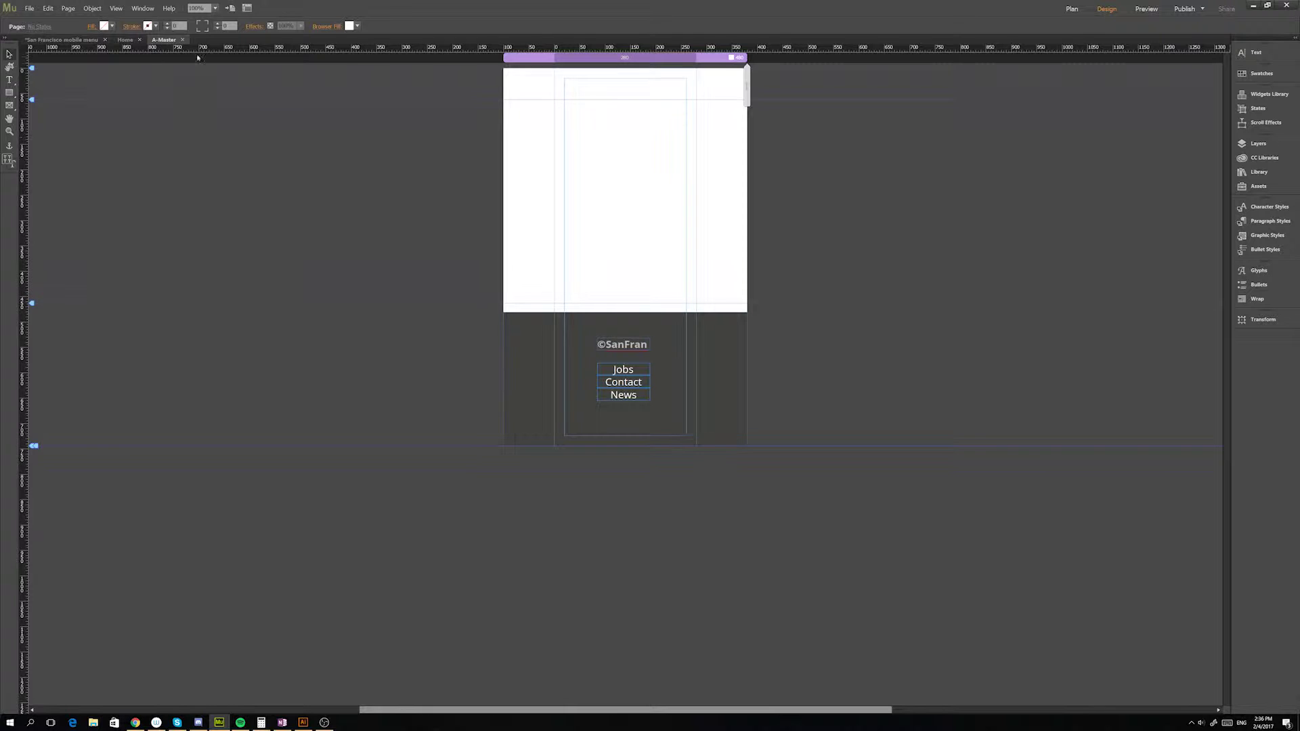
{"action": "left_click", "coordinate": [41, 41]}
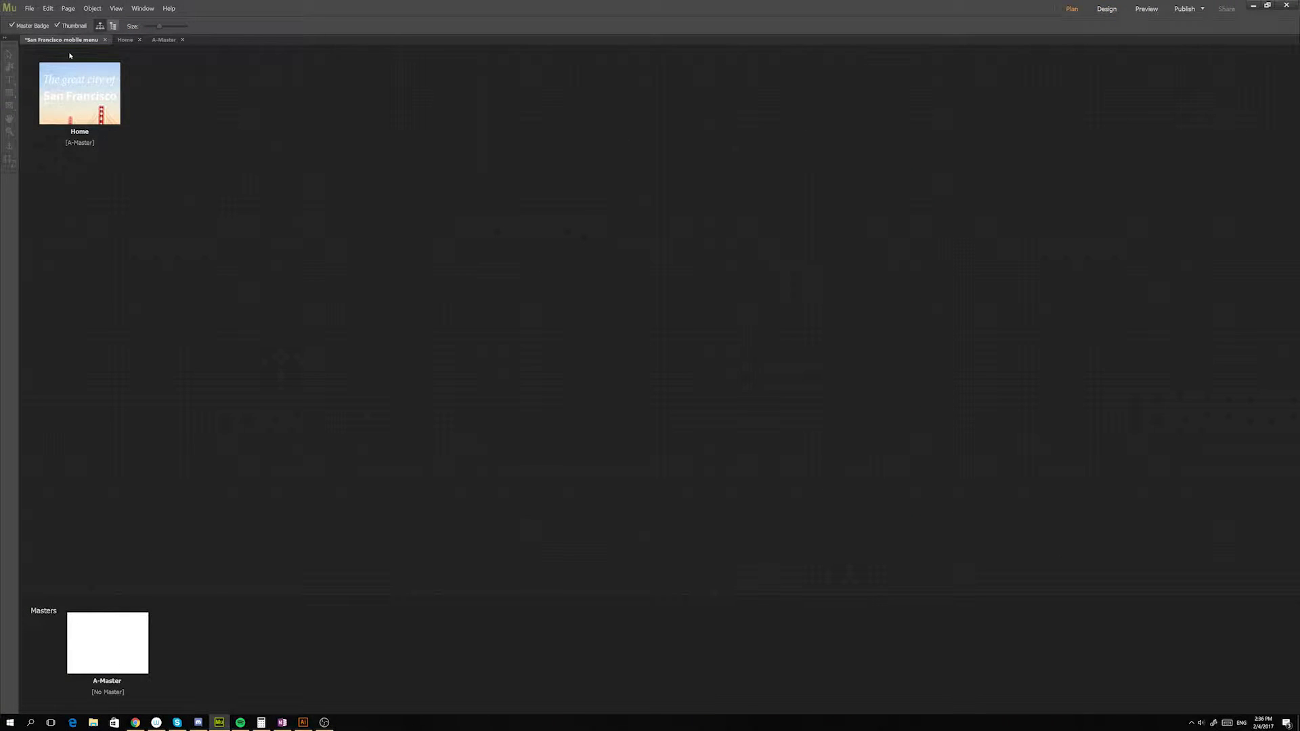
{"action": "double_click", "coordinate": [116, 662]}
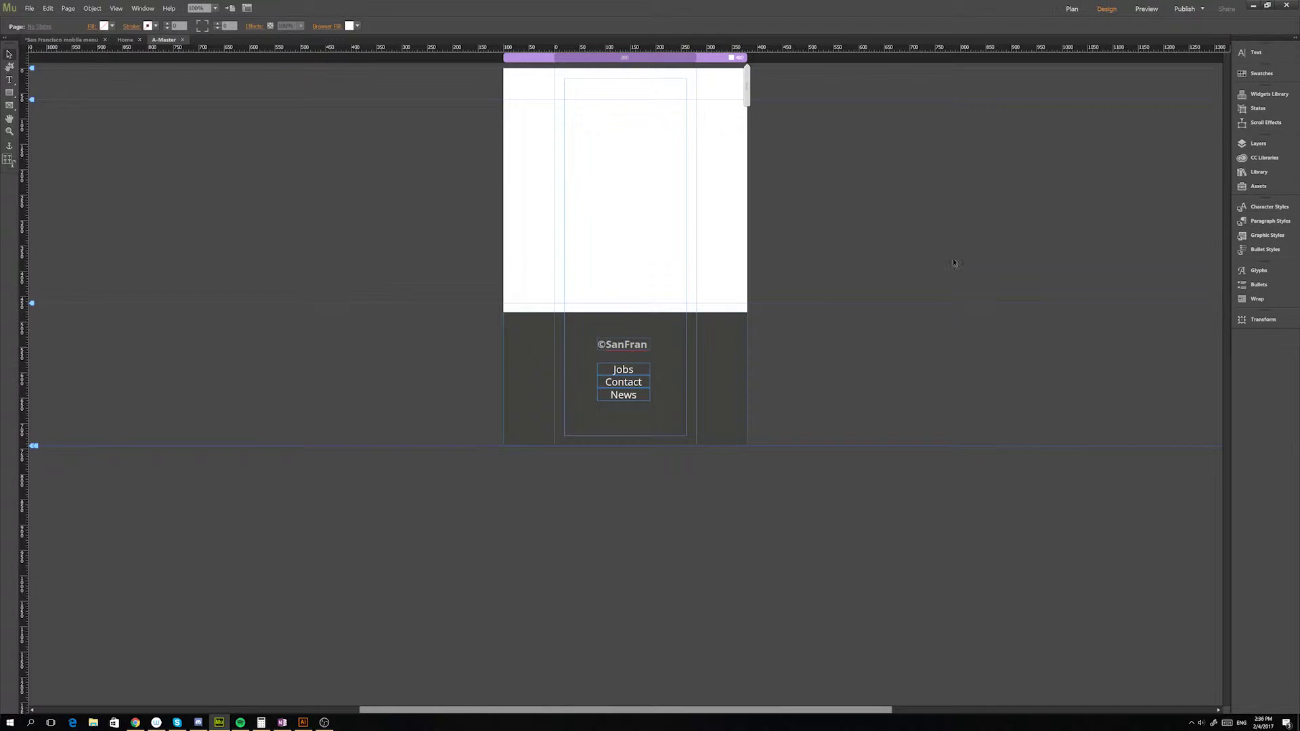
- Examine the layers of the A-Master and Home pages, including the objects contained in Layer 1 of the Home page
{"action": "left_click", "coordinate": [1255, 144]}
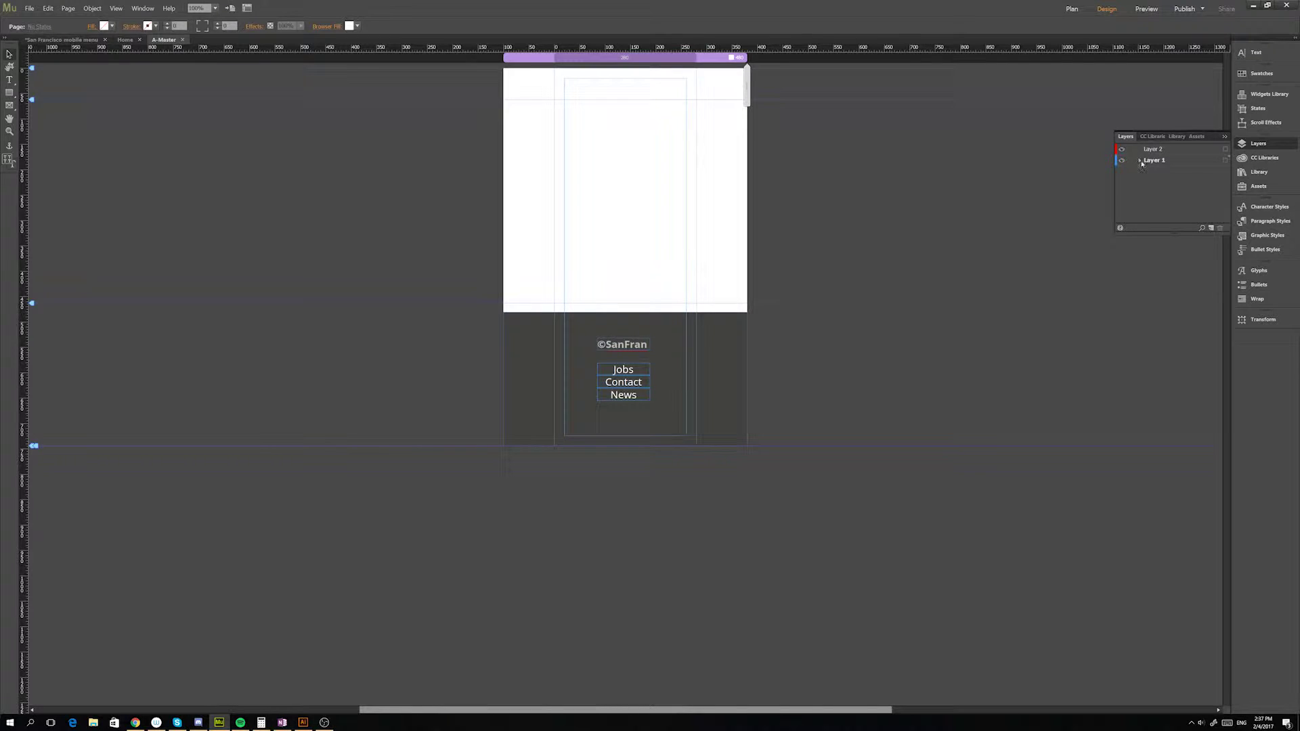
{"action": "left_click", "coordinate": [1140, 160]}
{"action": "left_click", "coordinate": [126, 40]}
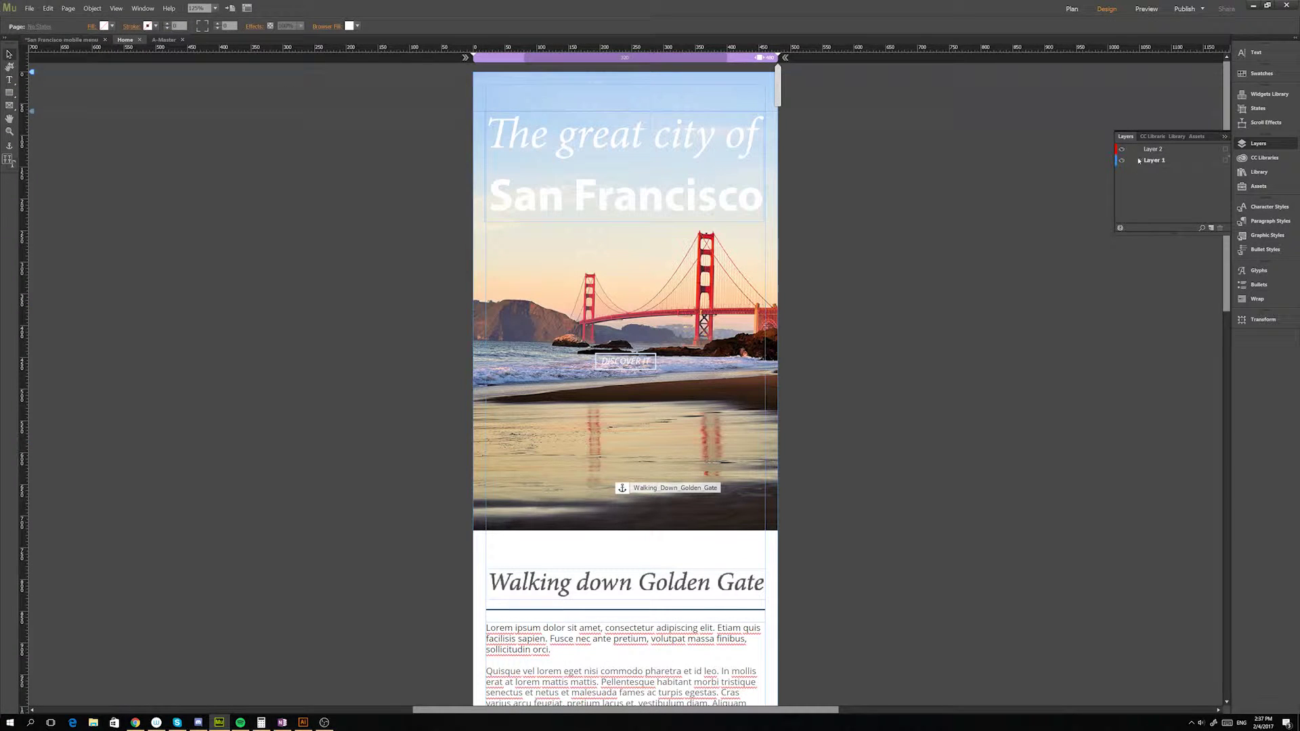
{"action": "left_click", "coordinate": [1140, 160]}
{"action": "scroll", "coordinate": [1154, 213], "scroll_direction": "down", "scroll_amount": 2}
{"action": "scroll", "coordinate": [1156, 191], "scroll_direction": "up", "scroll_amount": 3}
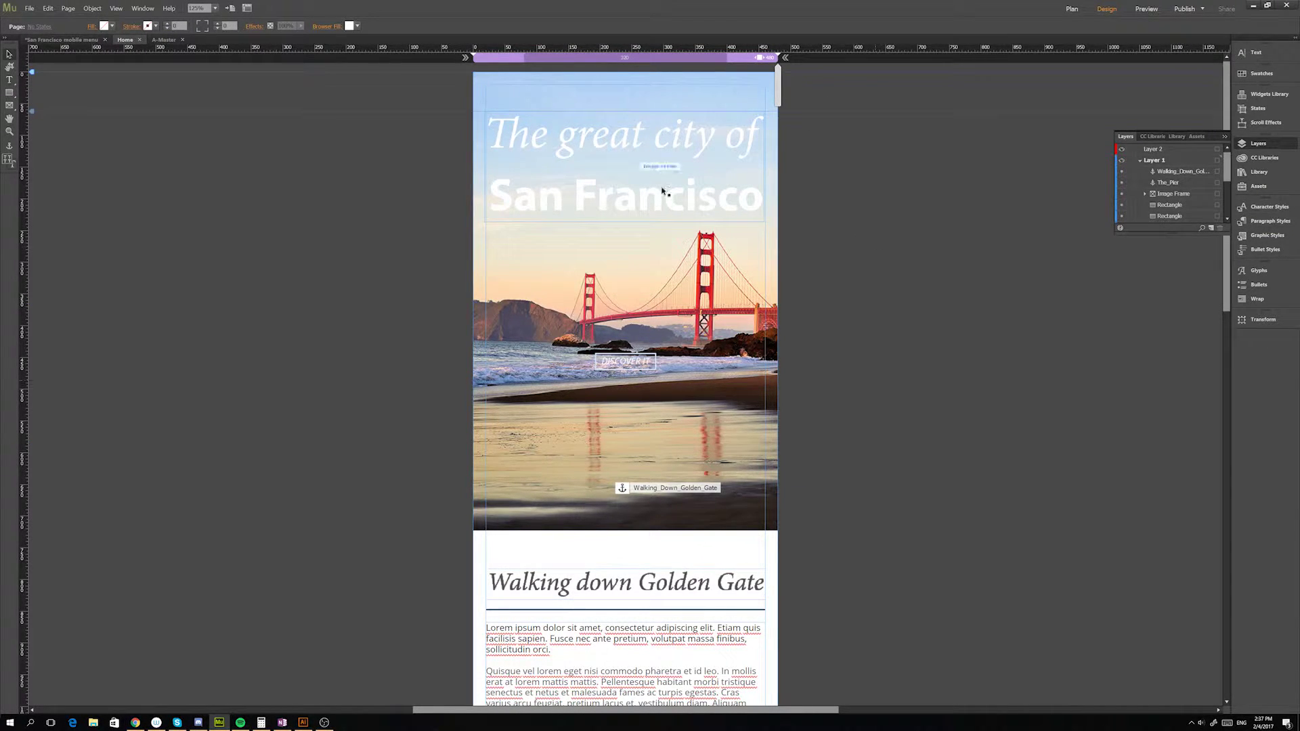
- Add a new layer directly above Layer 1 on the A-Master page
{"action": "left_click", "coordinate": [161, 41]}
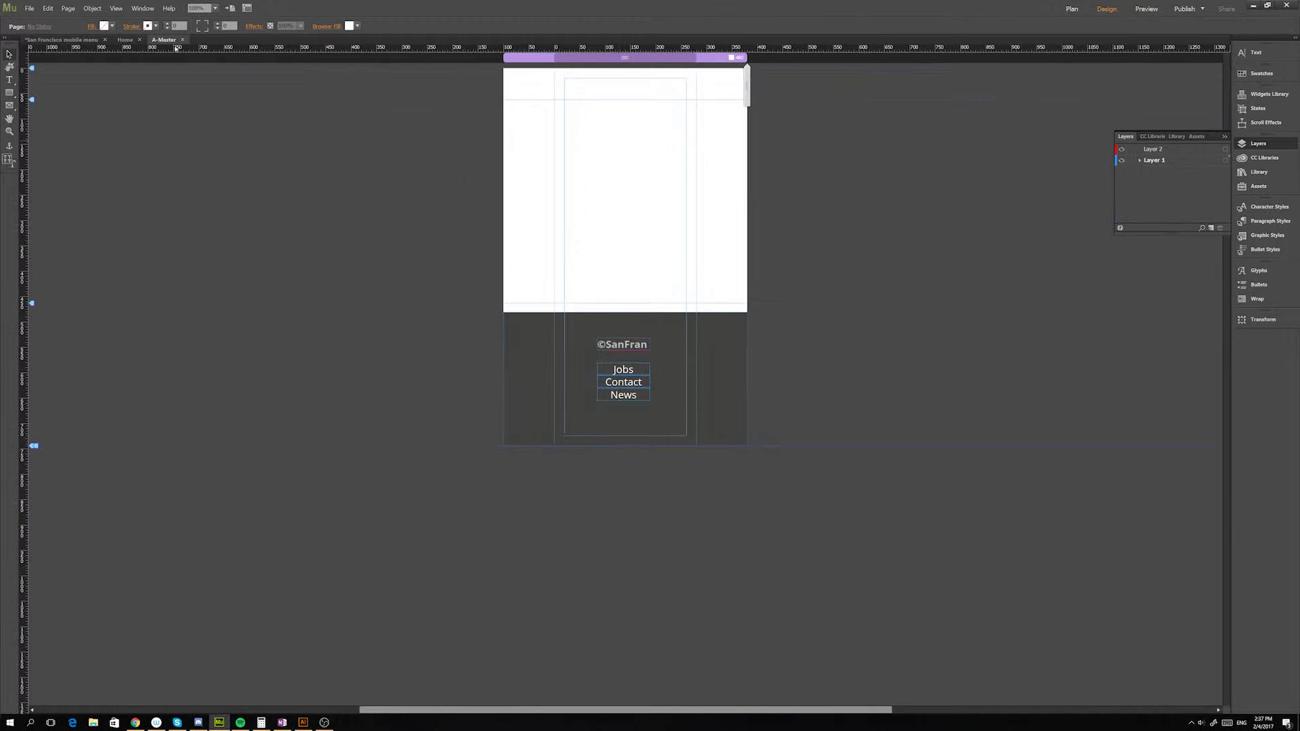
{"action": "double_click", "coordinate": [1153, 151]}
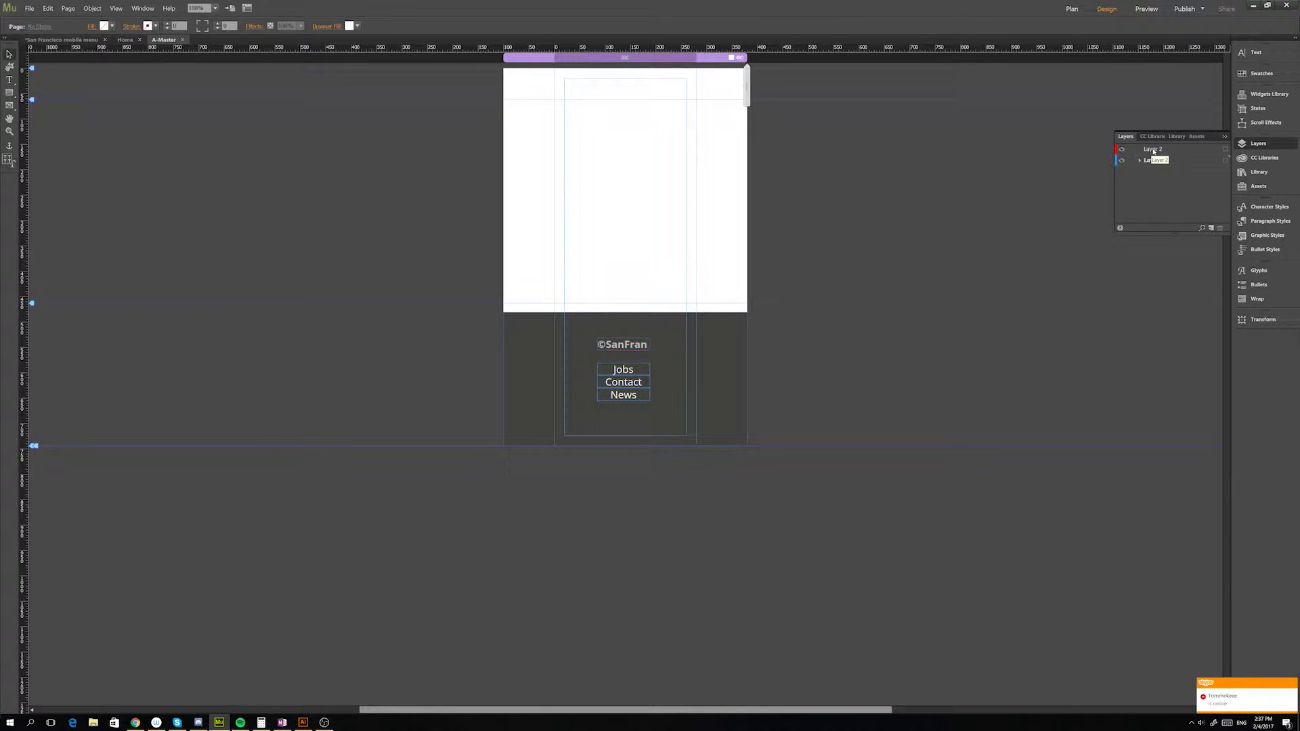
{"action": "left_click", "coordinate": [1181, 198]}
{"action": "left_click", "coordinate": [1212, 229]}
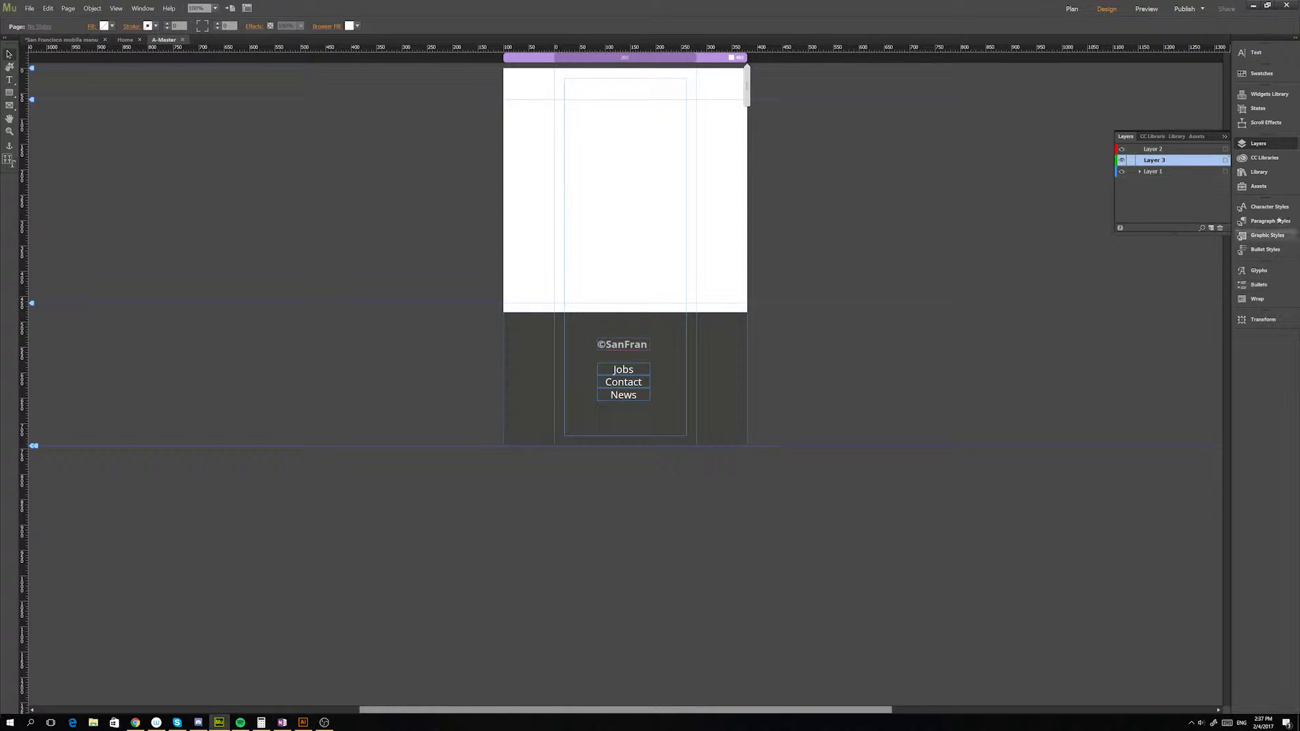
- Place an Accordion widget from the widget library in the white area above the footer of the A-Master page
{"action": "left_click", "coordinate": [1279, 96]}
{"action": "left_click", "coordinate": [1280, 97]}
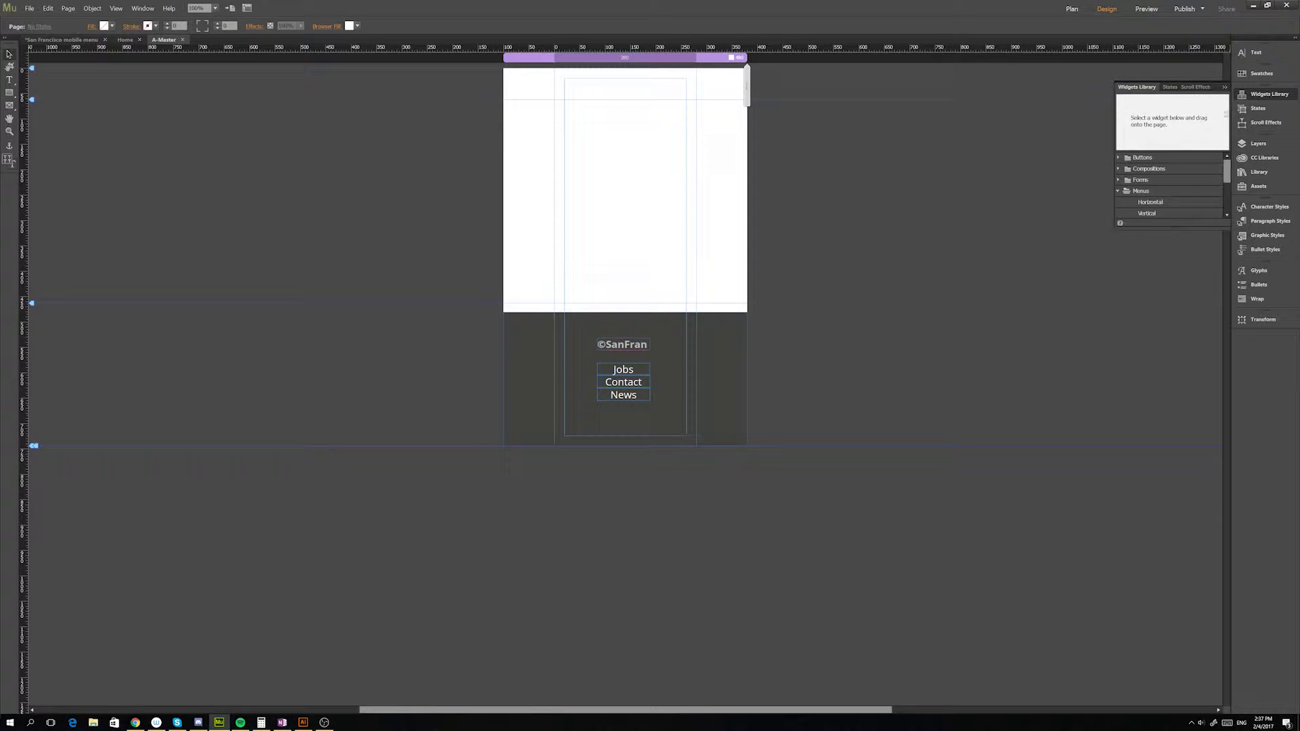
{"action": "left_click_drag", "start_coordinate": [1228, 170], "coordinate": [1226, 191]}
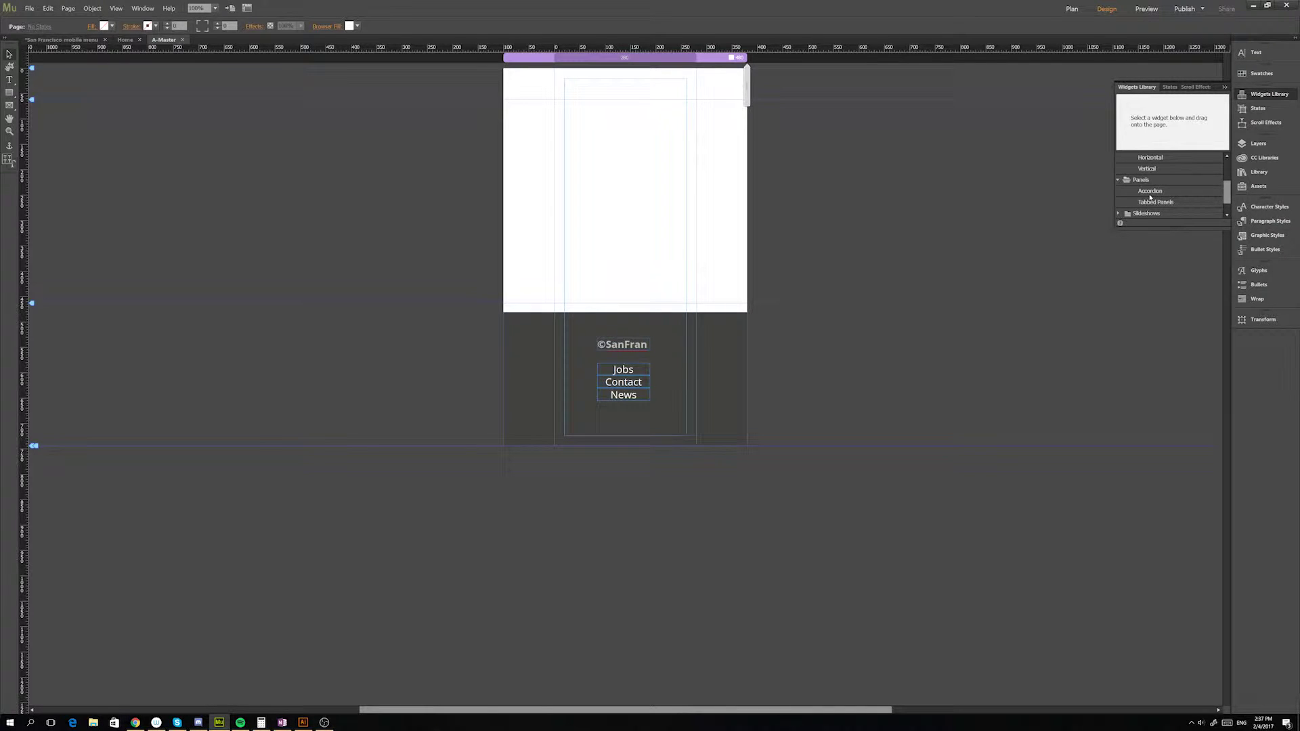
{"action": "left_click_drag", "start_coordinate": [1152, 196], "coordinate": [574, 186]}
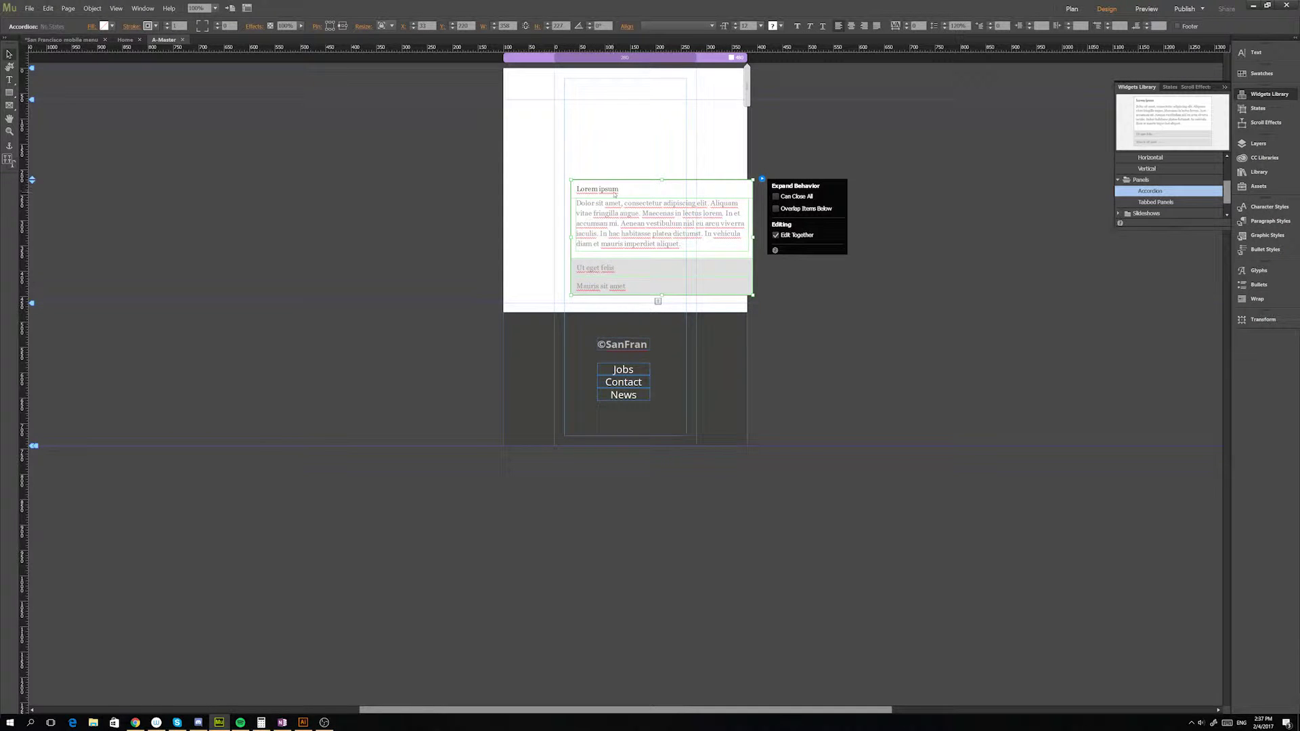
{"action": "left_click", "coordinate": [764, 180]}
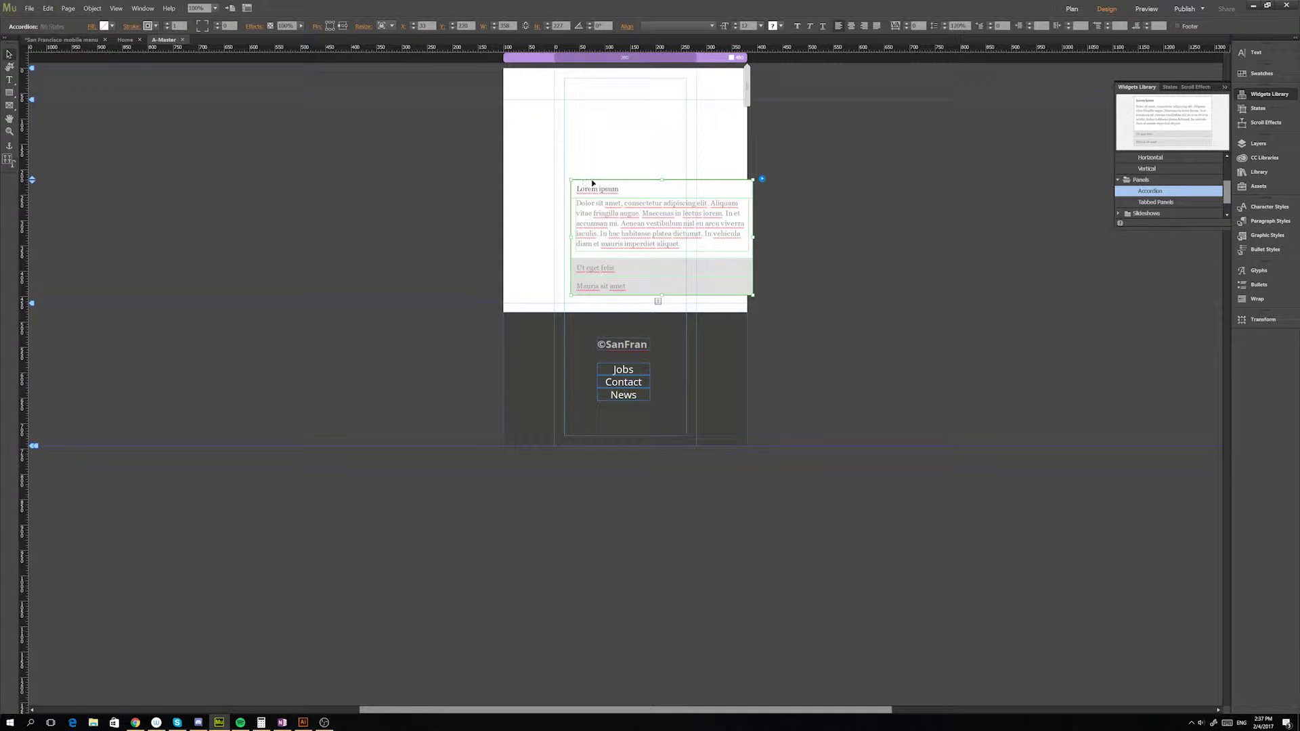
{"action": "left_click_drag", "start_coordinate": [593, 183], "coordinate": [556, 175]}
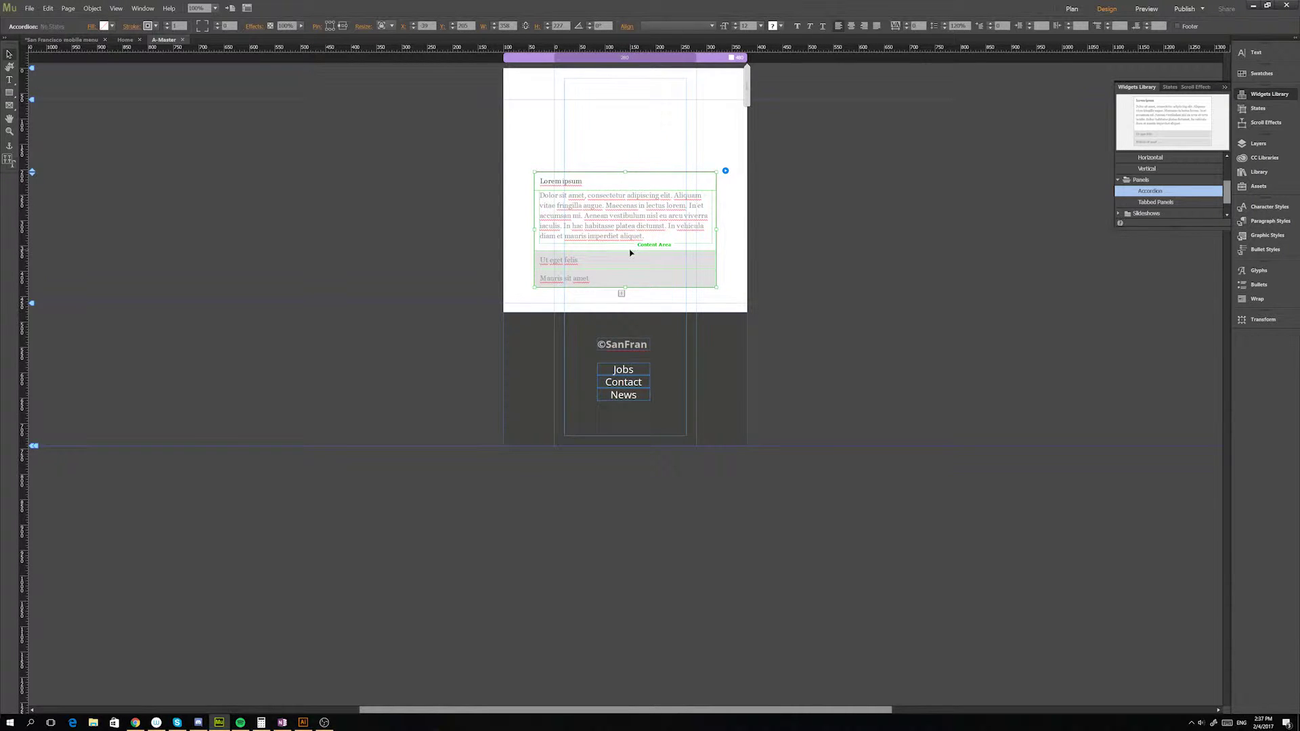
- Clear all styling and then the widget contents of the accordion
{"action": "right_click", "coordinate": [583, 184]}
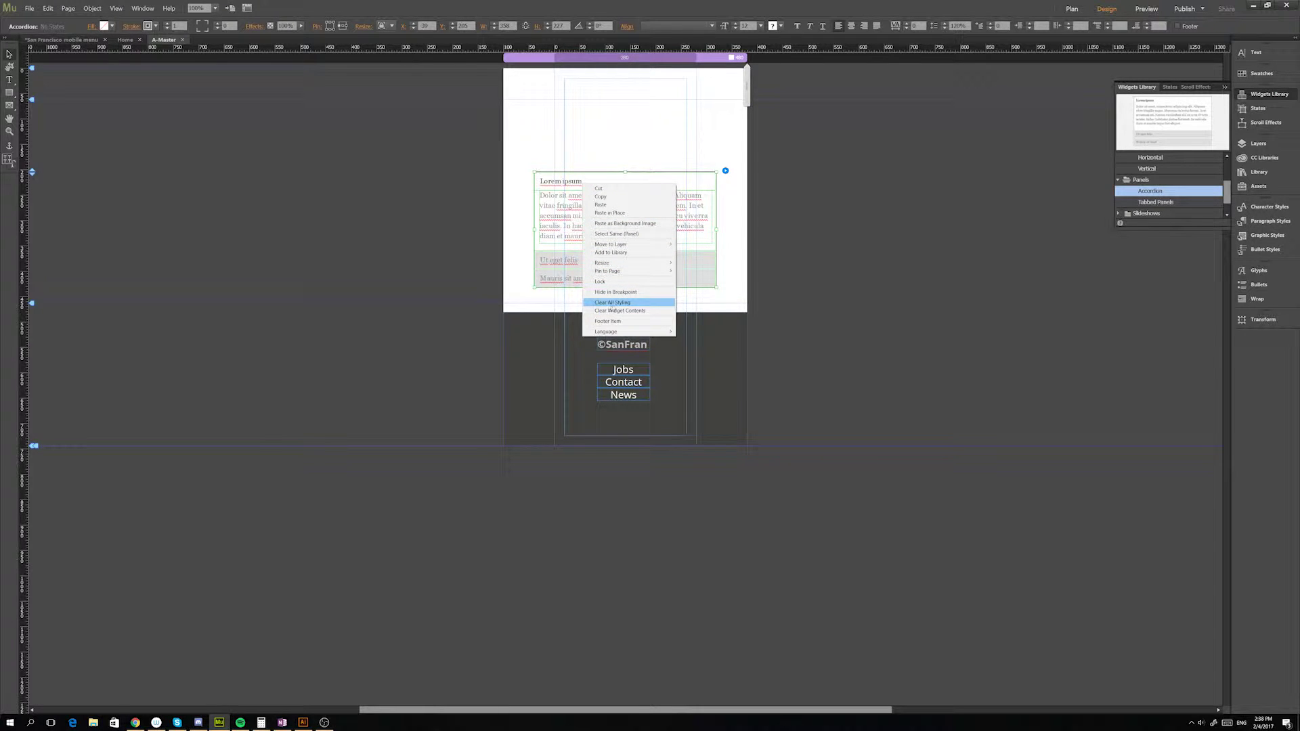
{"action": "left_click", "coordinate": [610, 304]}
{"action": "right_click", "coordinate": [588, 194]}
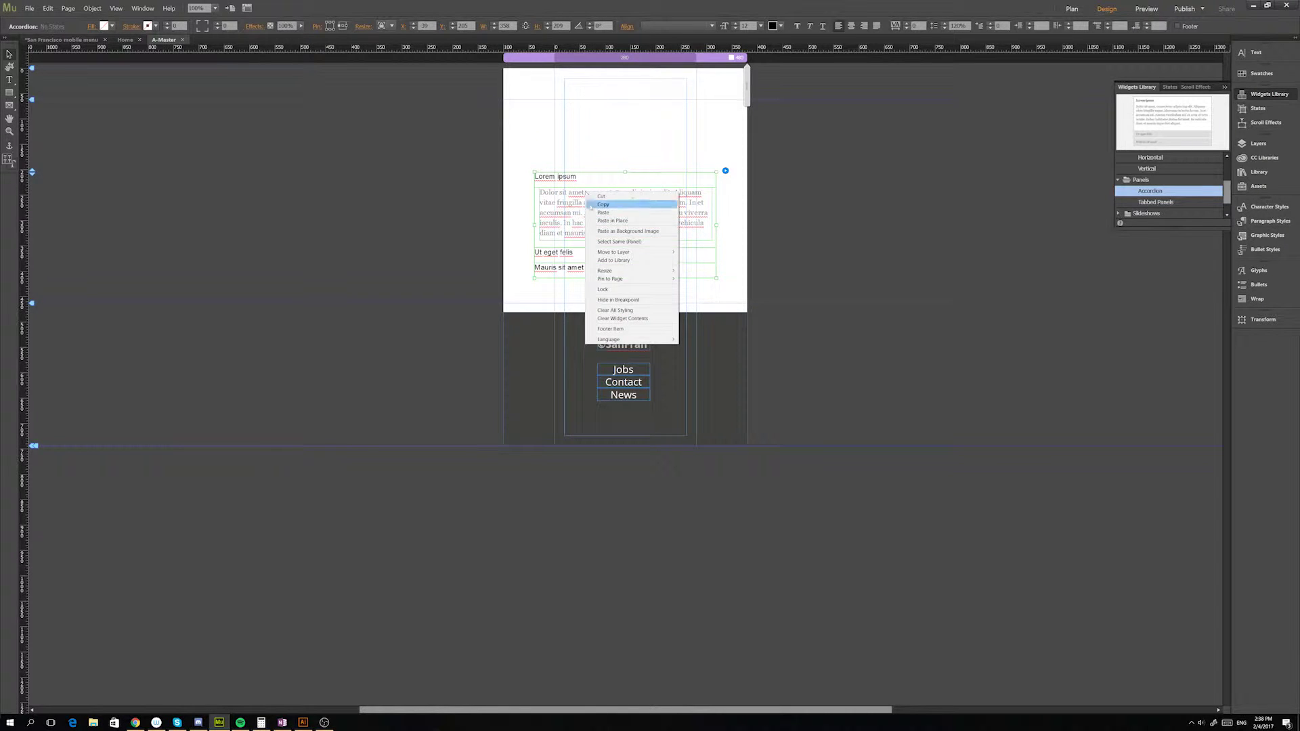
{"action": "left_click", "coordinate": [642, 319]}
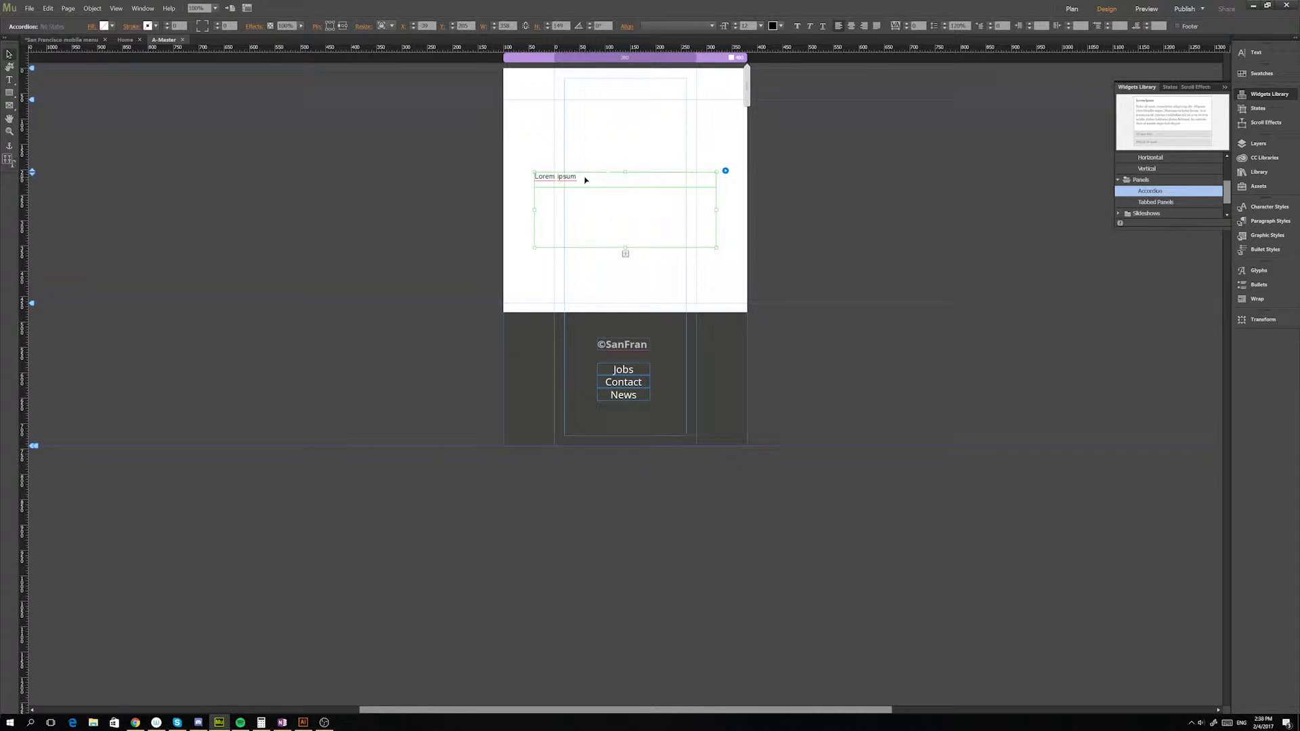
- Move the accordion to the lower edge of the dark footer and stretch it across the full page width
{"action": "left_click_drag", "start_coordinate": [585, 180], "coordinate": [556, 440]}
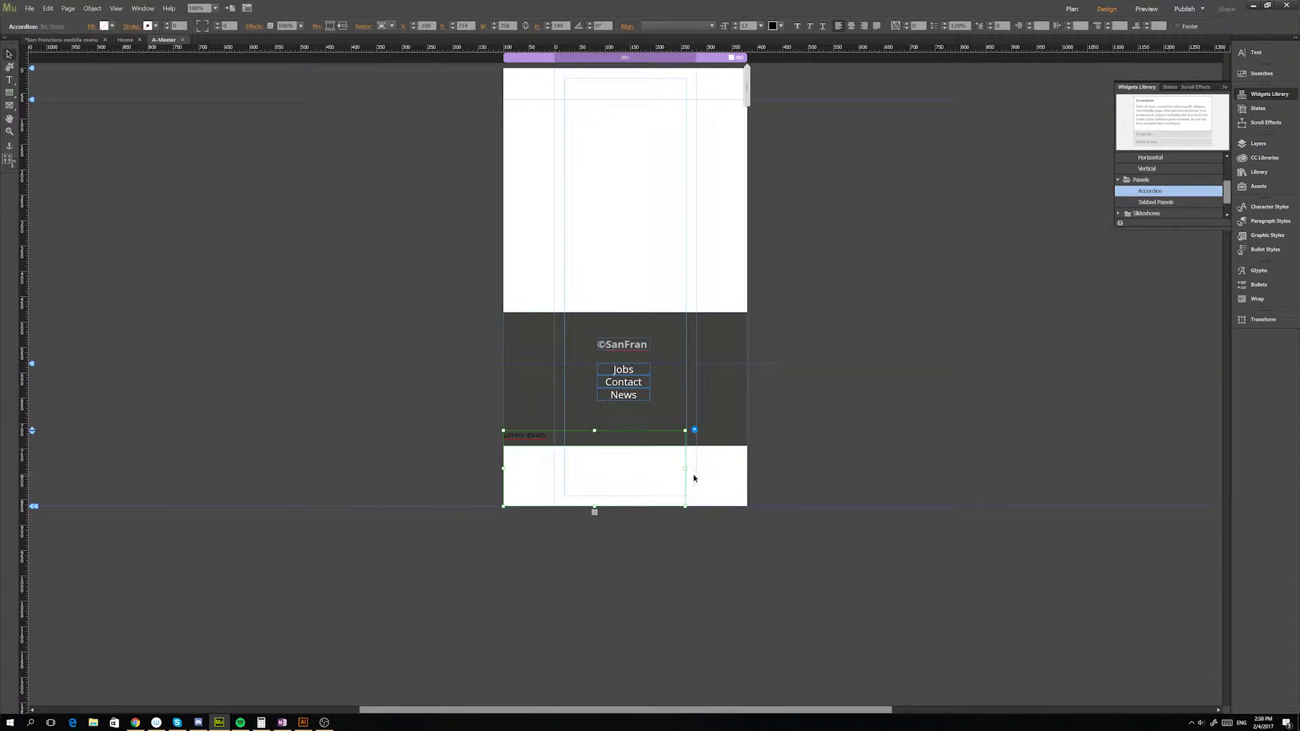
{"action": "left_click_drag", "start_coordinate": [686, 468], "coordinate": [748, 470]}
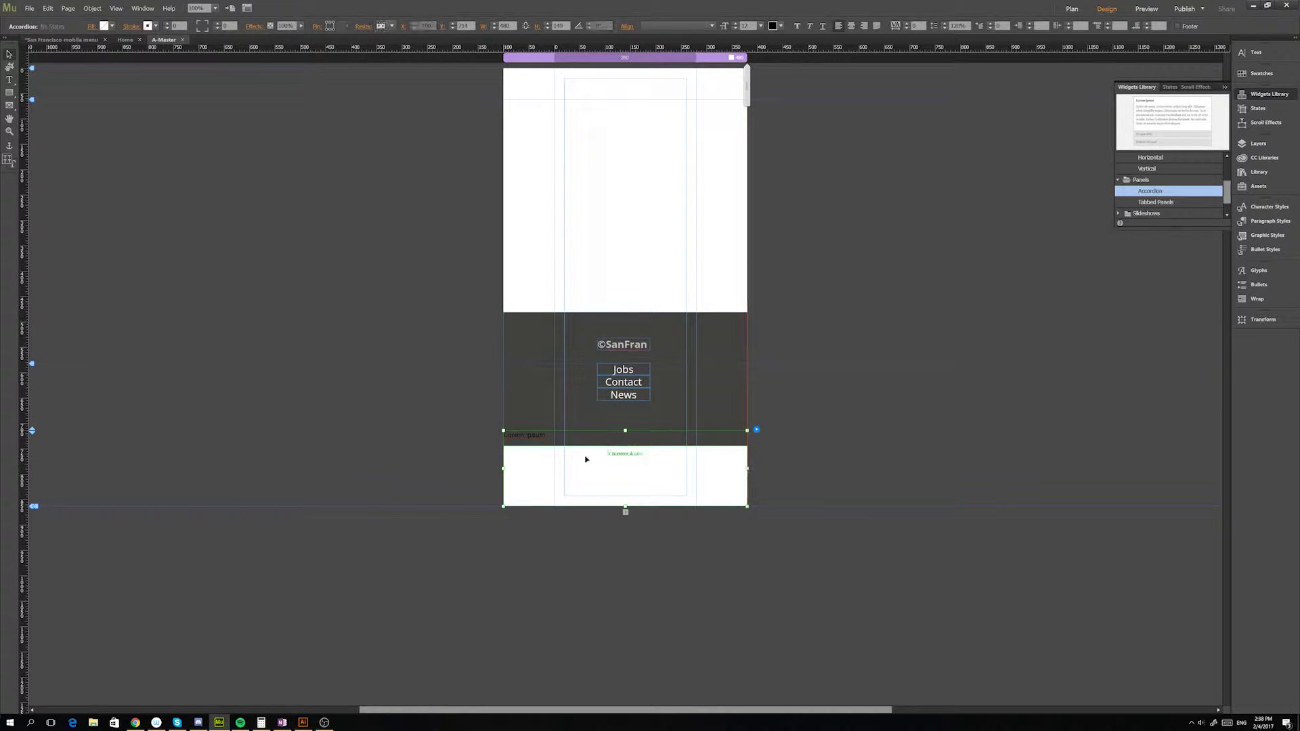
{"action": "left_click_drag", "start_coordinate": [625, 431], "coordinate": [558, 441]}
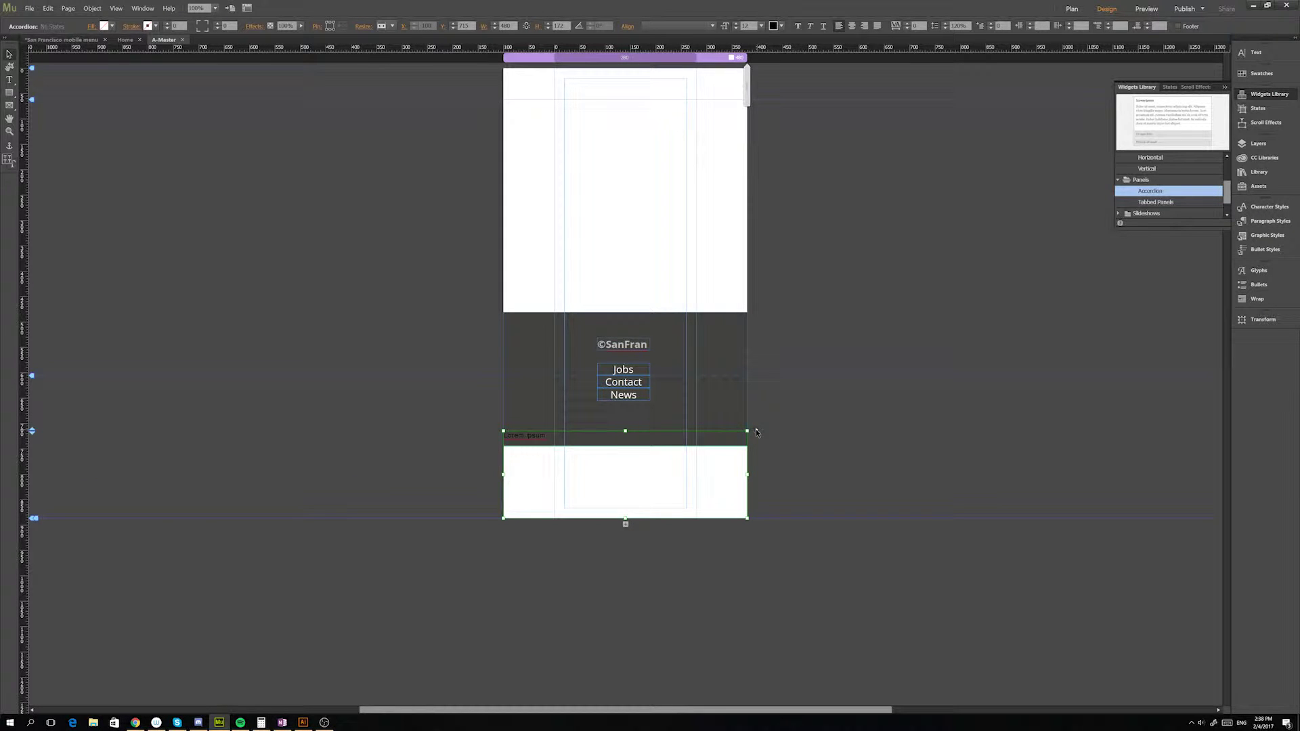
- Enable Can Close All for the accordion and collapse it to its label bar
{"action": "left_click", "coordinate": [758, 431]}
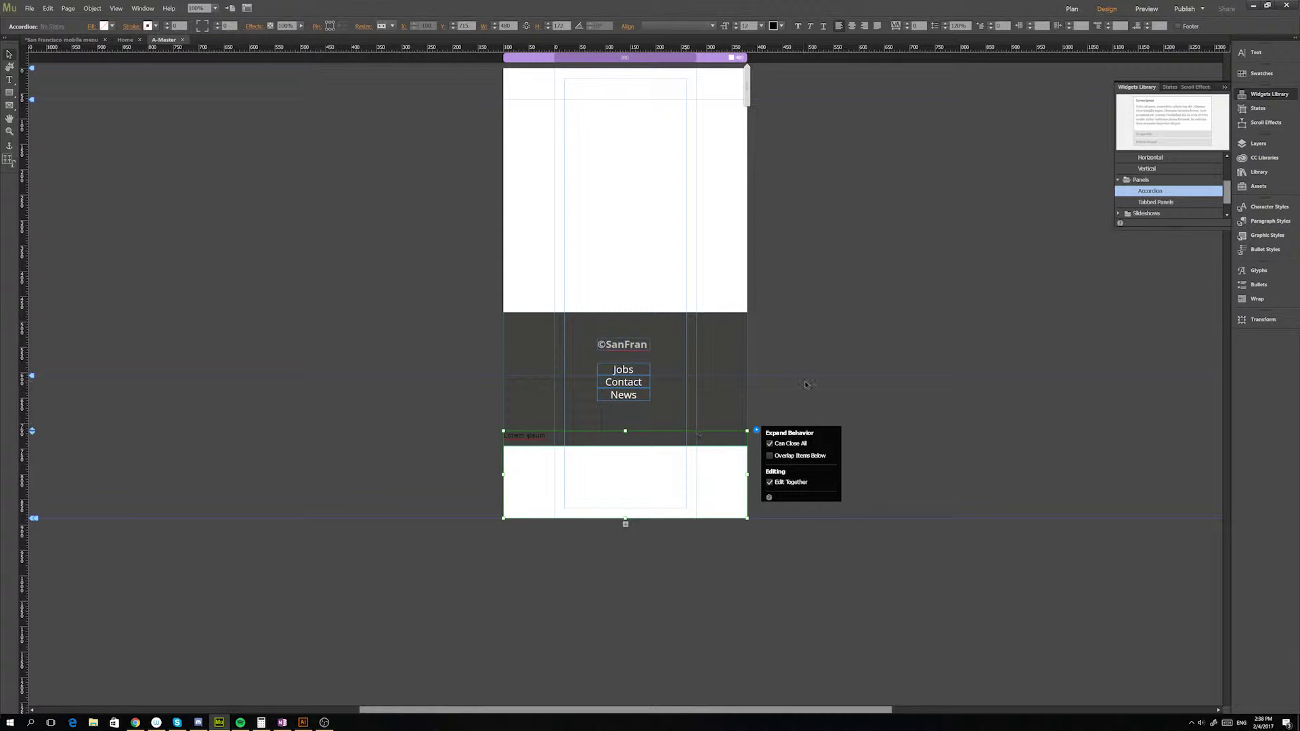
{"action": "left_click", "coordinate": [807, 385]}
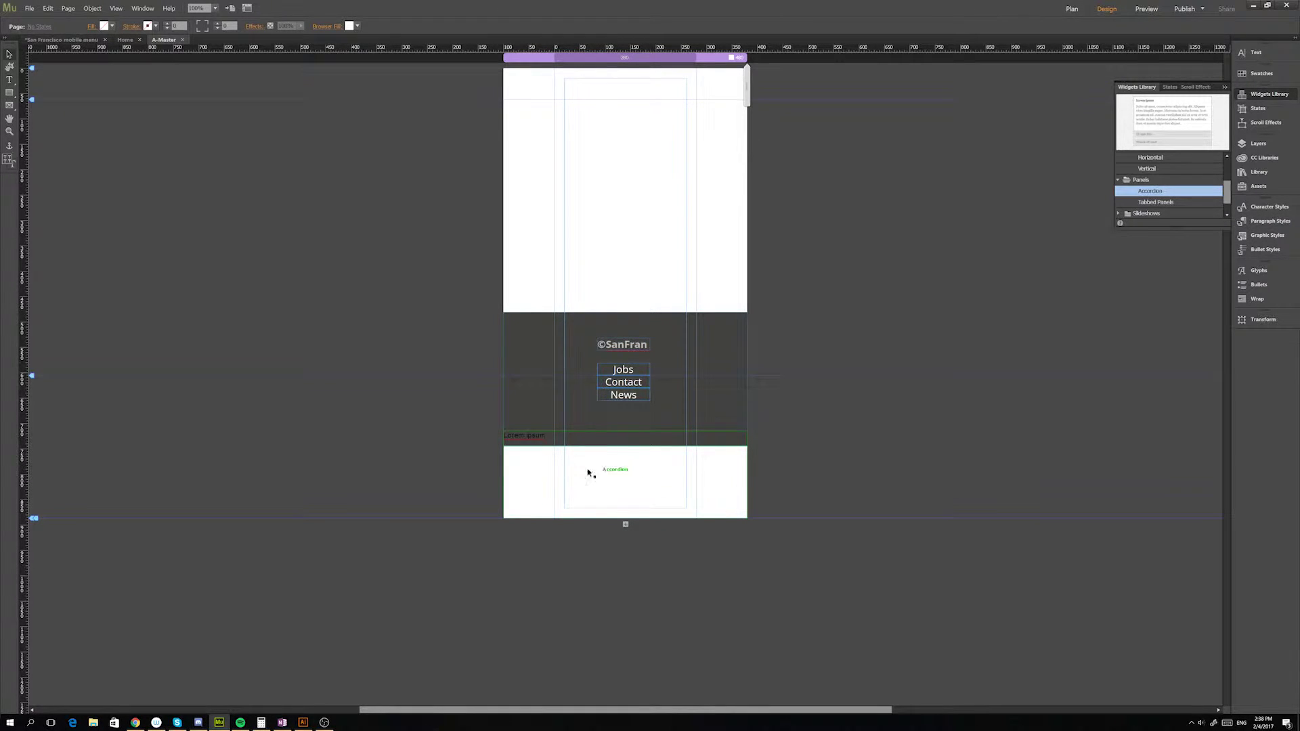
{"action": "left_click", "coordinate": [543, 438]}
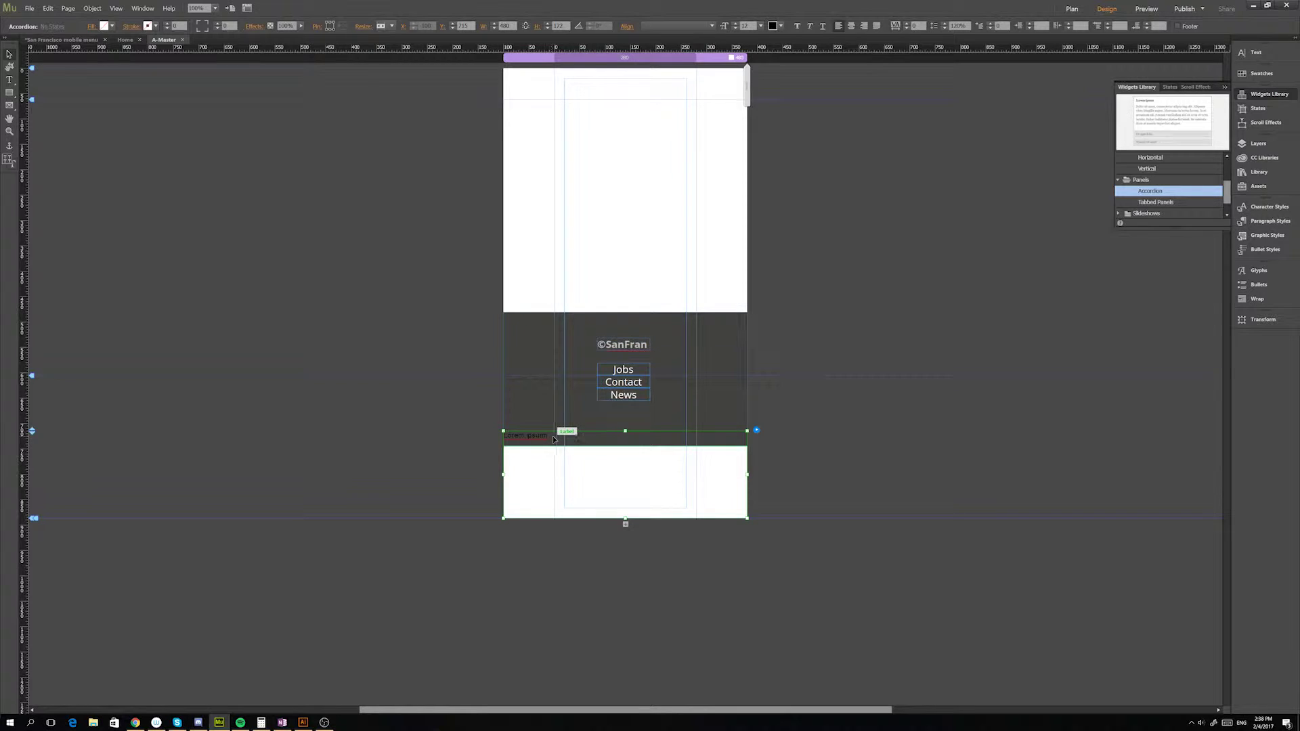
{"action": "left_click", "coordinate": [553, 439]}
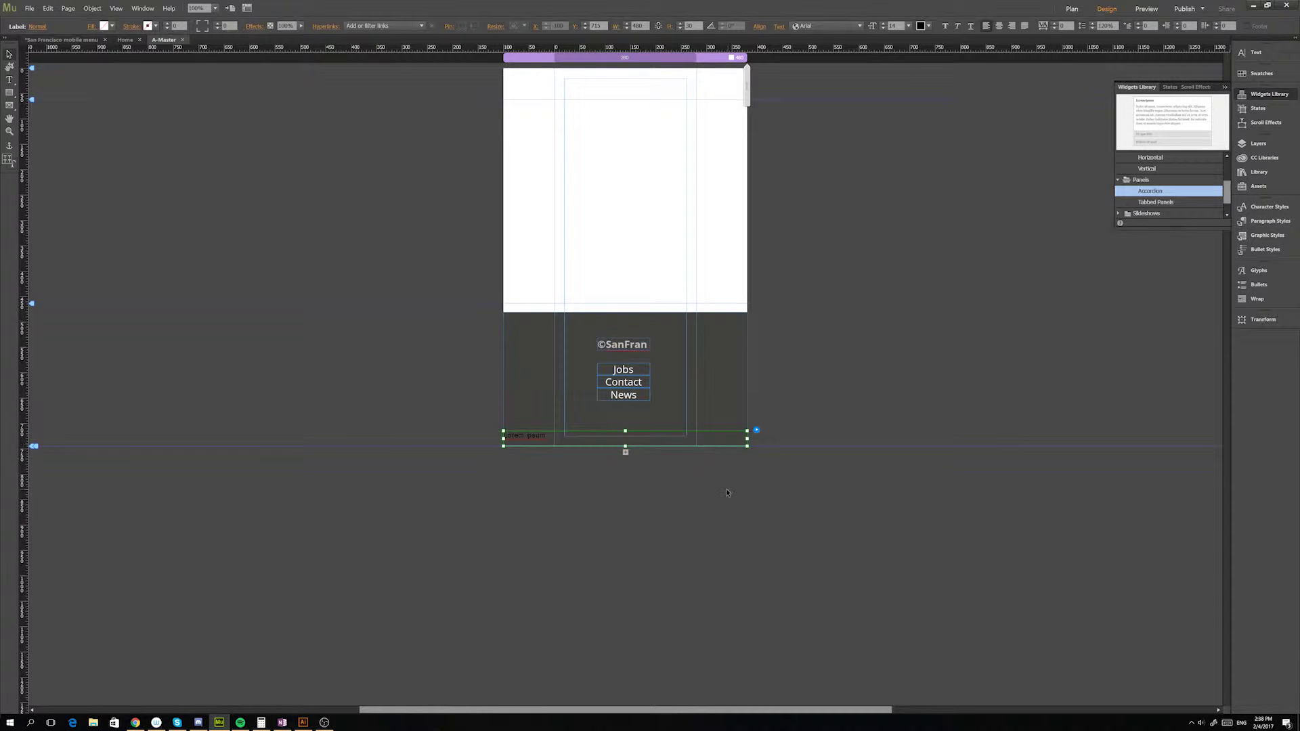
{"action": "left_click", "coordinate": [641, 474]}
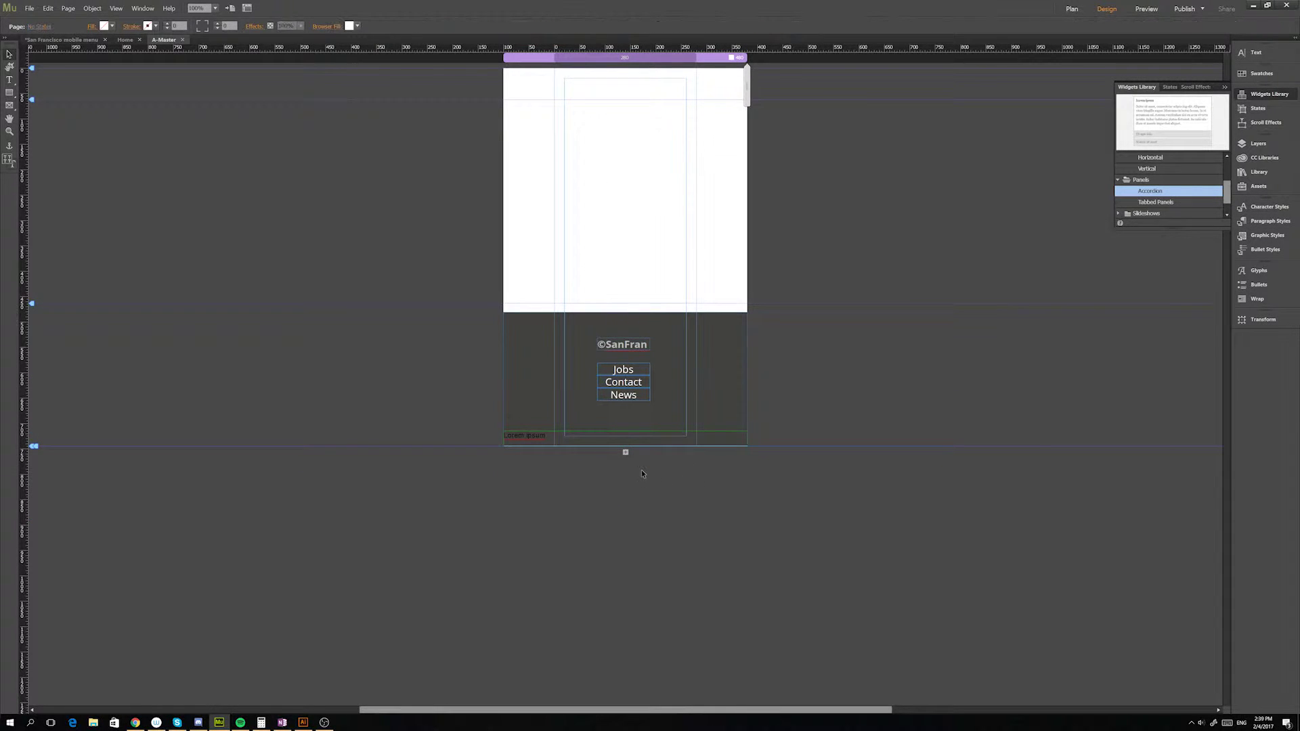
{"action": "left_click", "coordinate": [692, 436]}
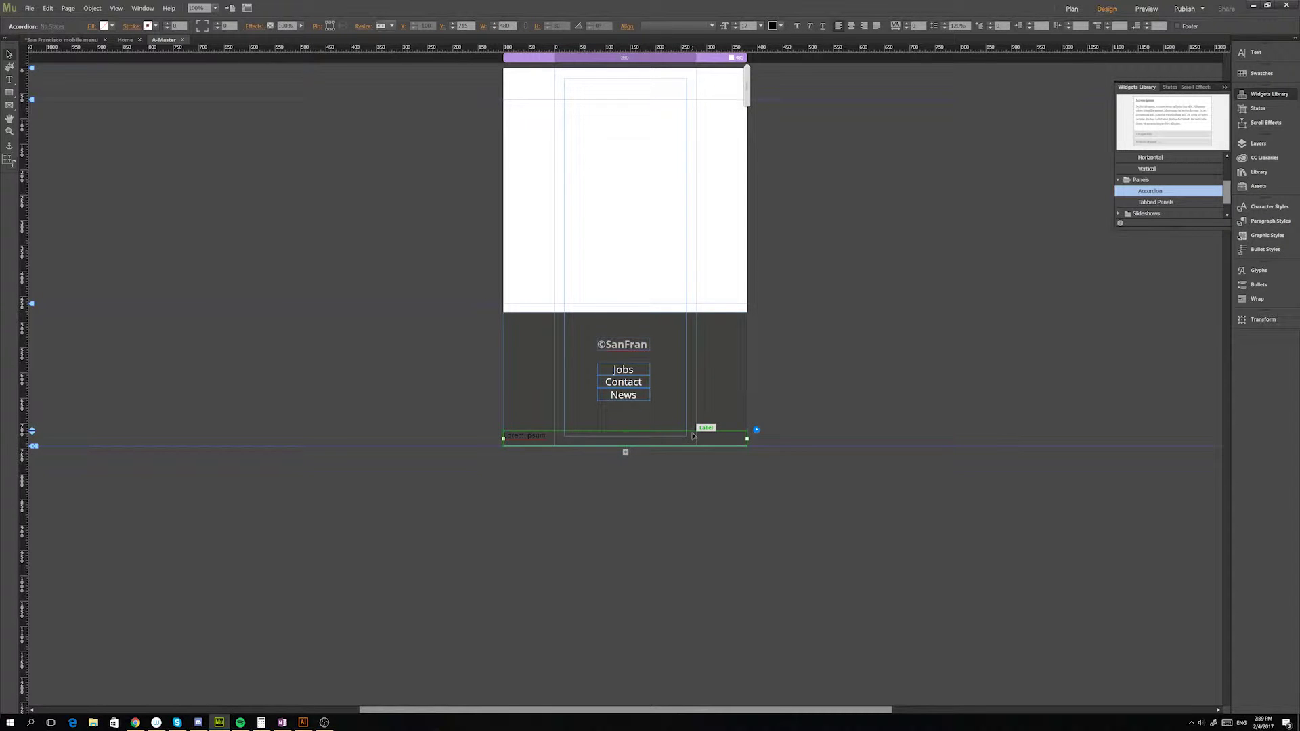
{"action": "left_click", "coordinate": [641, 527]}
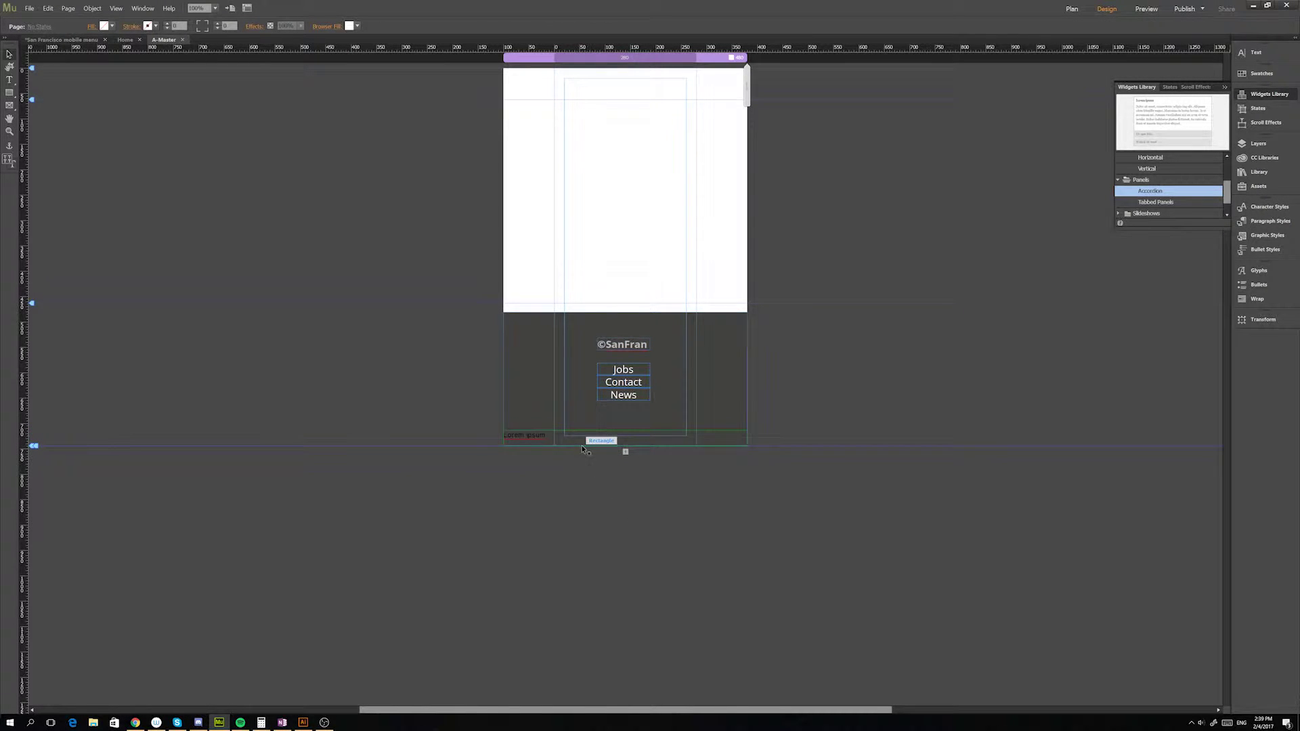
- Replace the accordion label text with "Menu"
{"action": "left_click", "coordinate": [538, 437]}
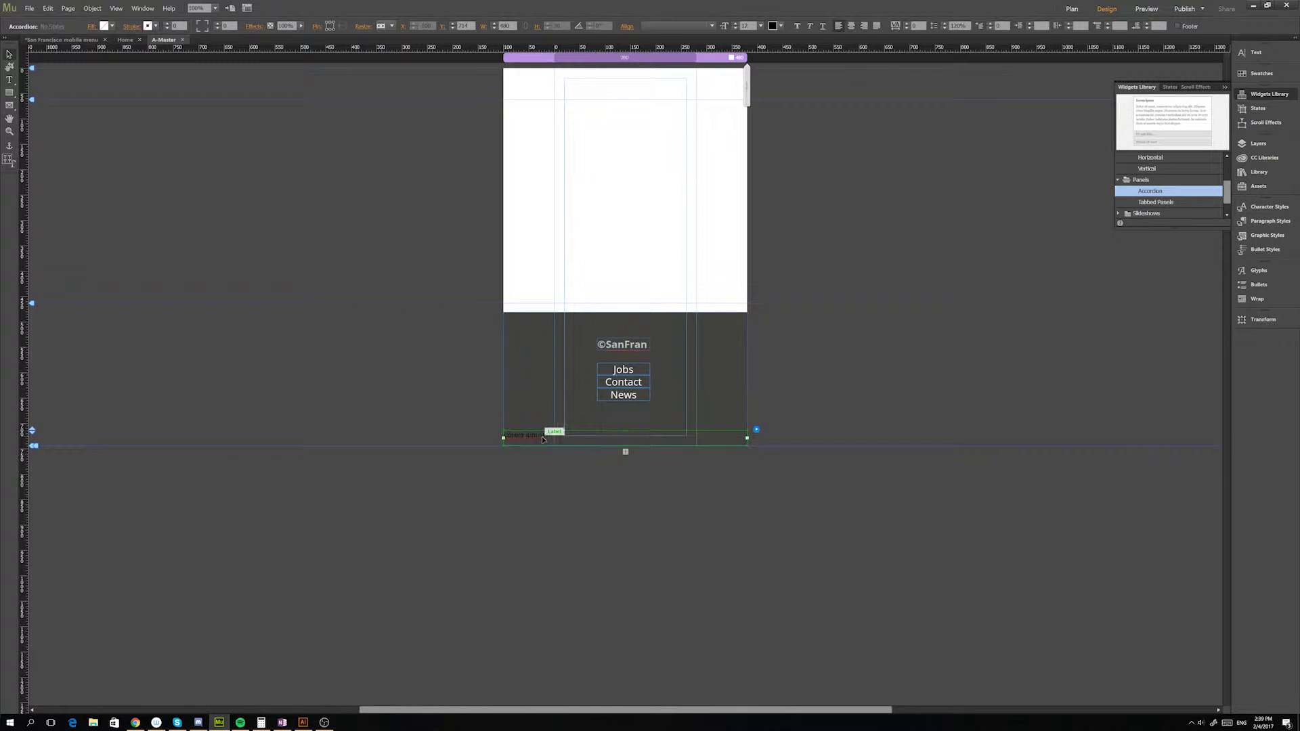
{"action": "left_click", "coordinate": [549, 436]}
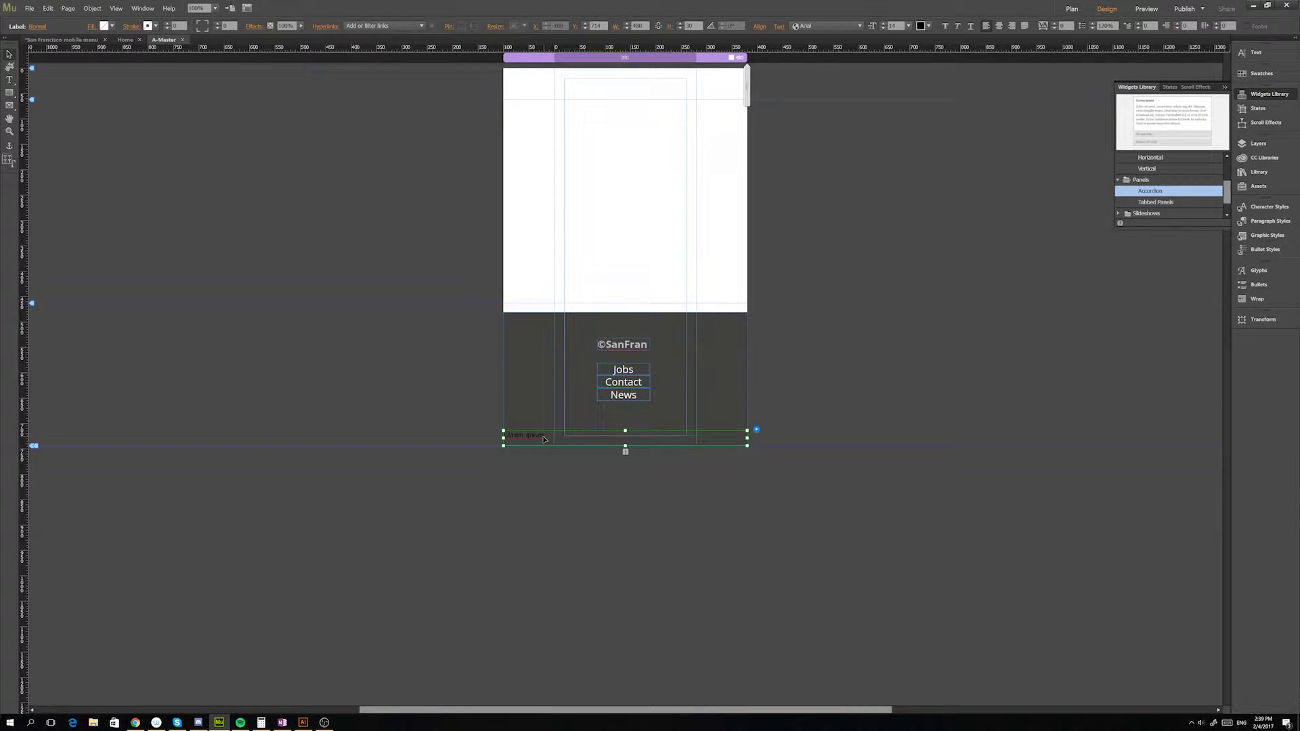
{"action": "double_click", "coordinate": [544, 437]}
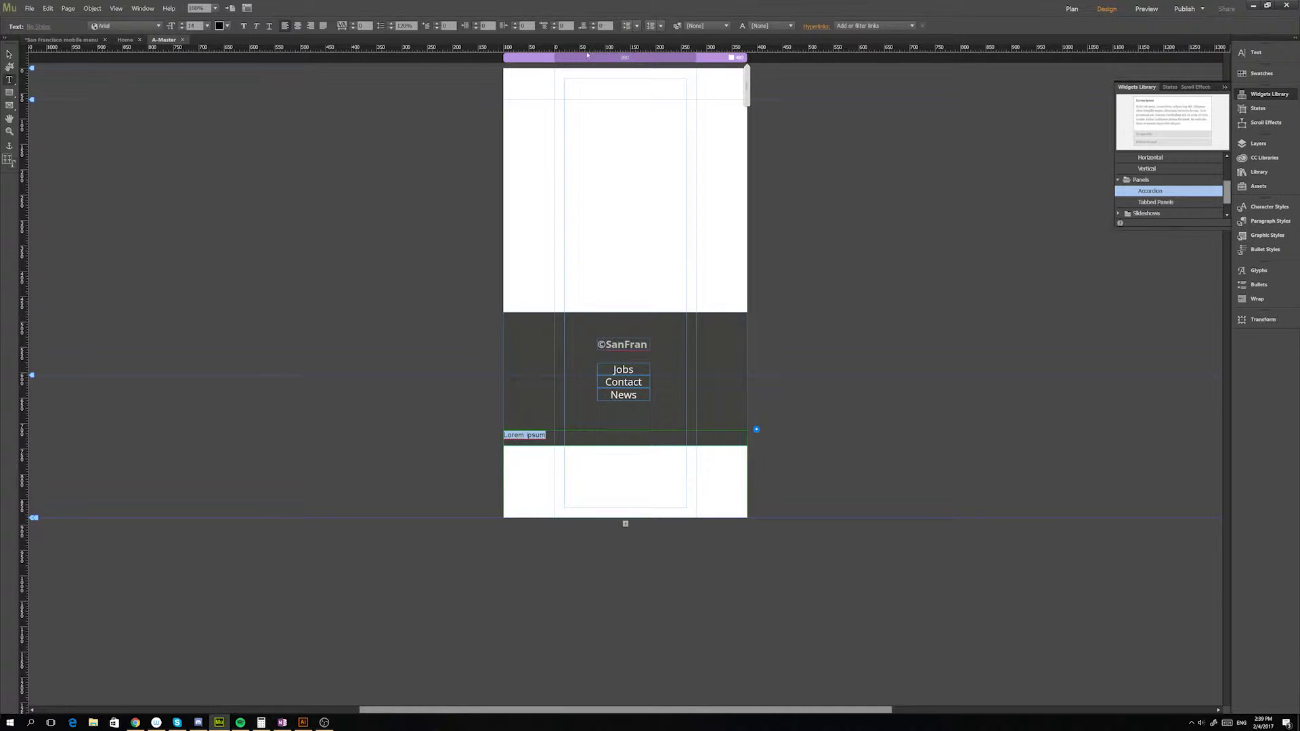
{"action": "key", "text": "BackSpace"}
{"action": "type", "text": "Menu"}
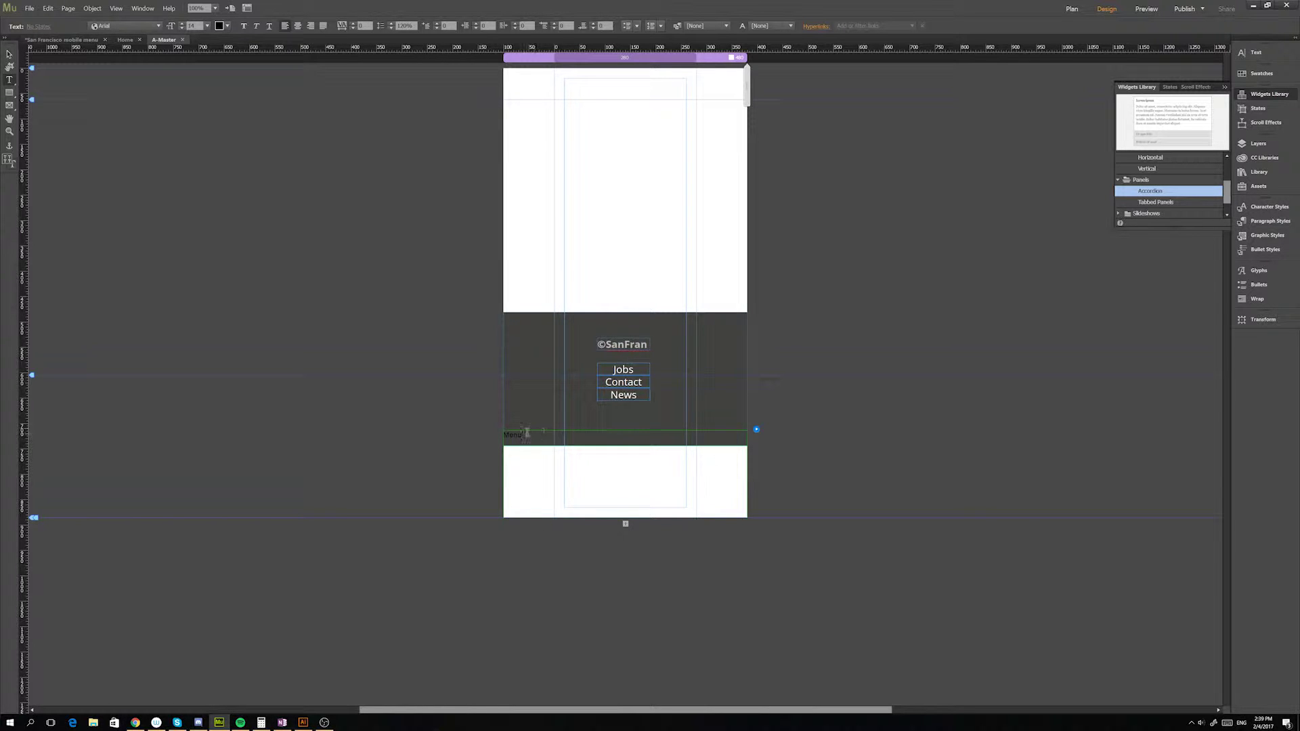
- Set the accordion's "Menu" label text to size 30 and center it
{"action": "left_click_drag", "start_coordinate": [525, 435], "coordinate": [502, 435]}
{"action": "left_click", "coordinate": [175, 26]}
{"action": "type", "text": "30"}
{"action": "key", "text": "Return"}
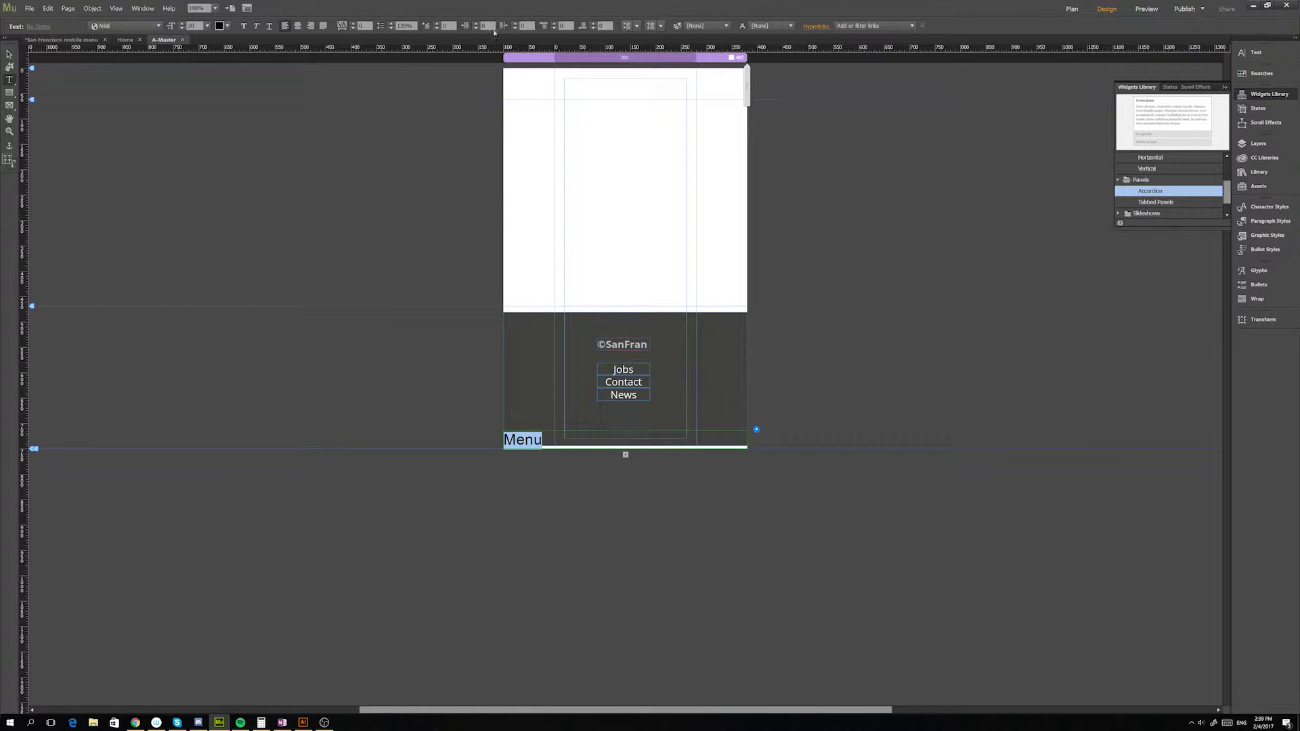
{"action": "left_click", "coordinate": [297, 26]}
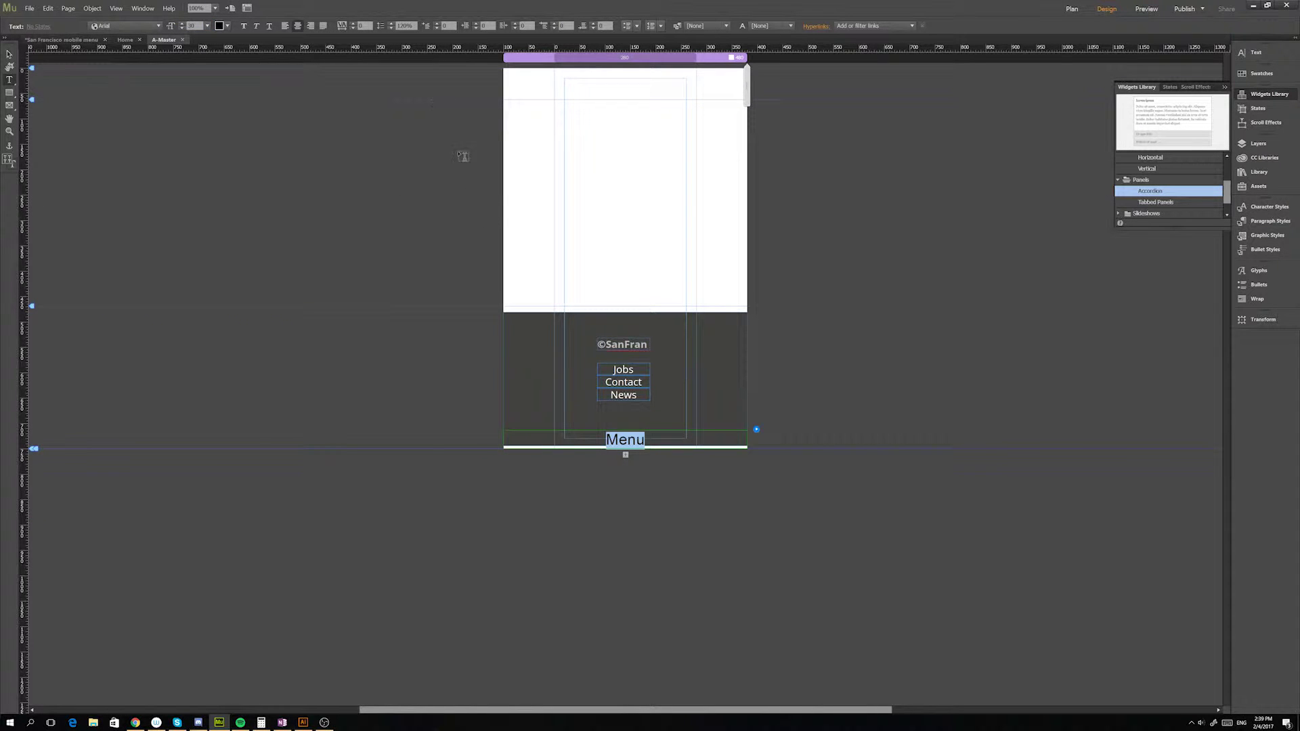
- Color the "Menu" label text dark grey with hex value 4d4d4d
{"action": "left_click", "coordinate": [226, 27]}
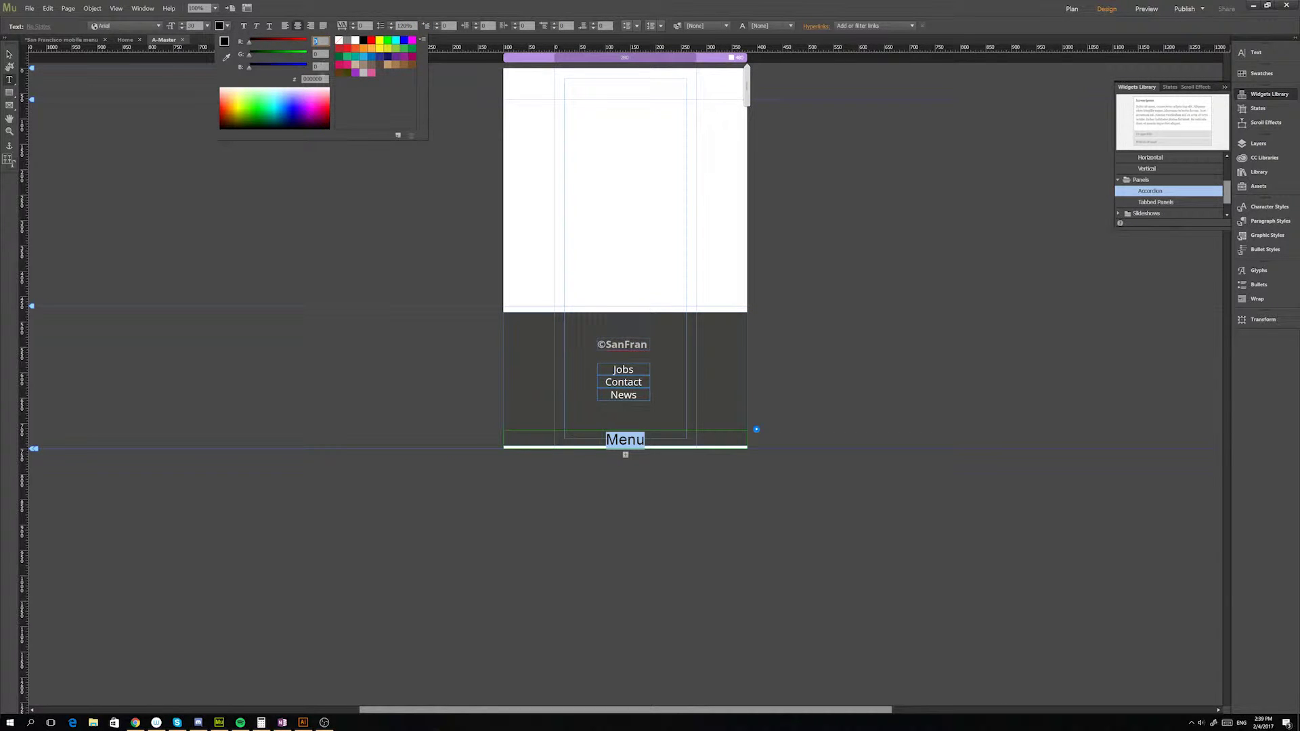
{"action": "key", "text": "Tab"}
{"action": "key", "text": "Tab"}
{"action": "key", "text": "Tab"}
{"action": "type", "text": "fff"}
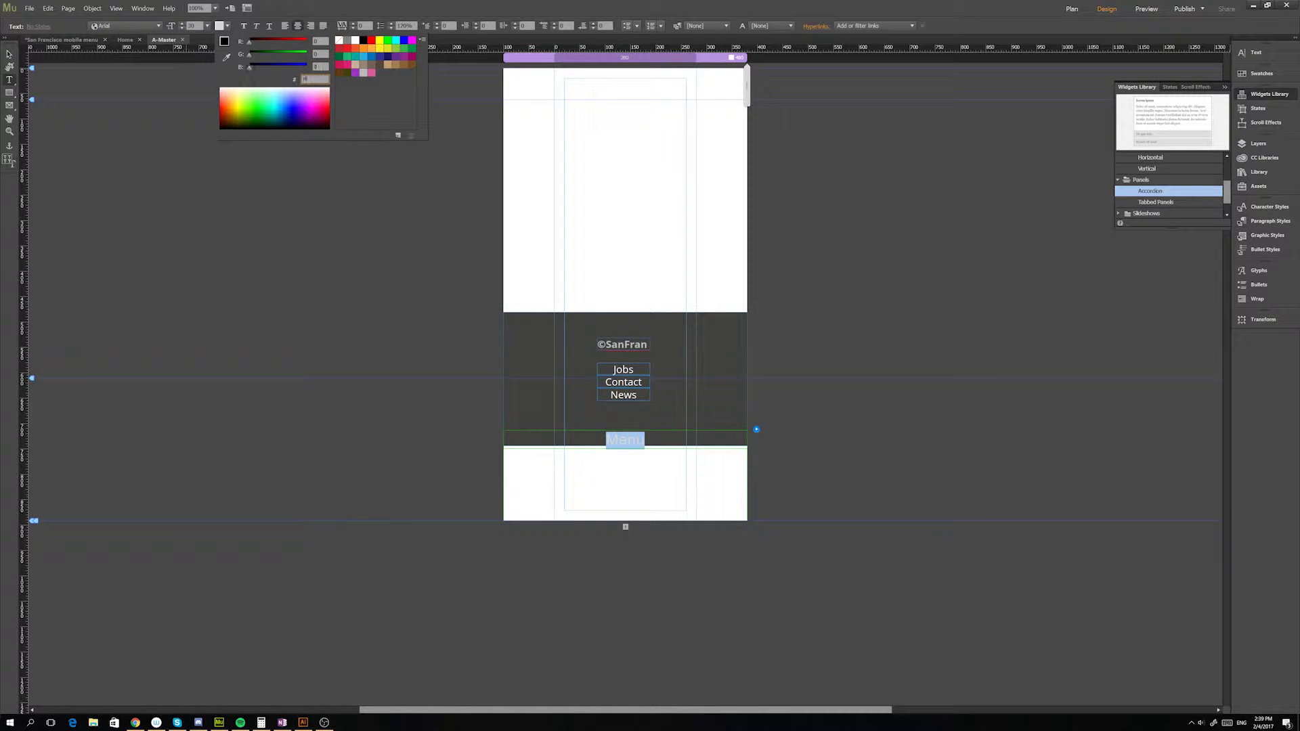
{"action": "type", "text": "4d4d4d"}
{"action": "key", "text": "Return"}
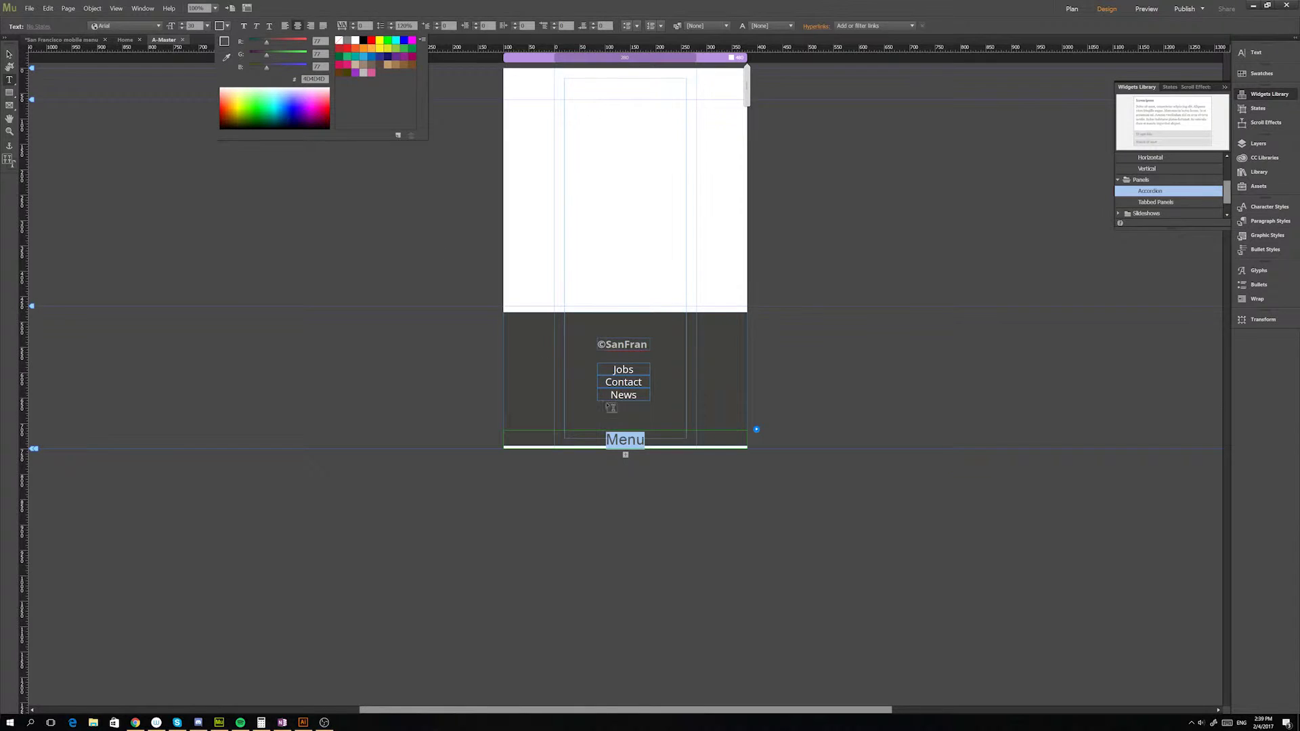
{"action": "key", "text": "Escape"}
{"action": "left_click", "coordinate": [655, 438]}
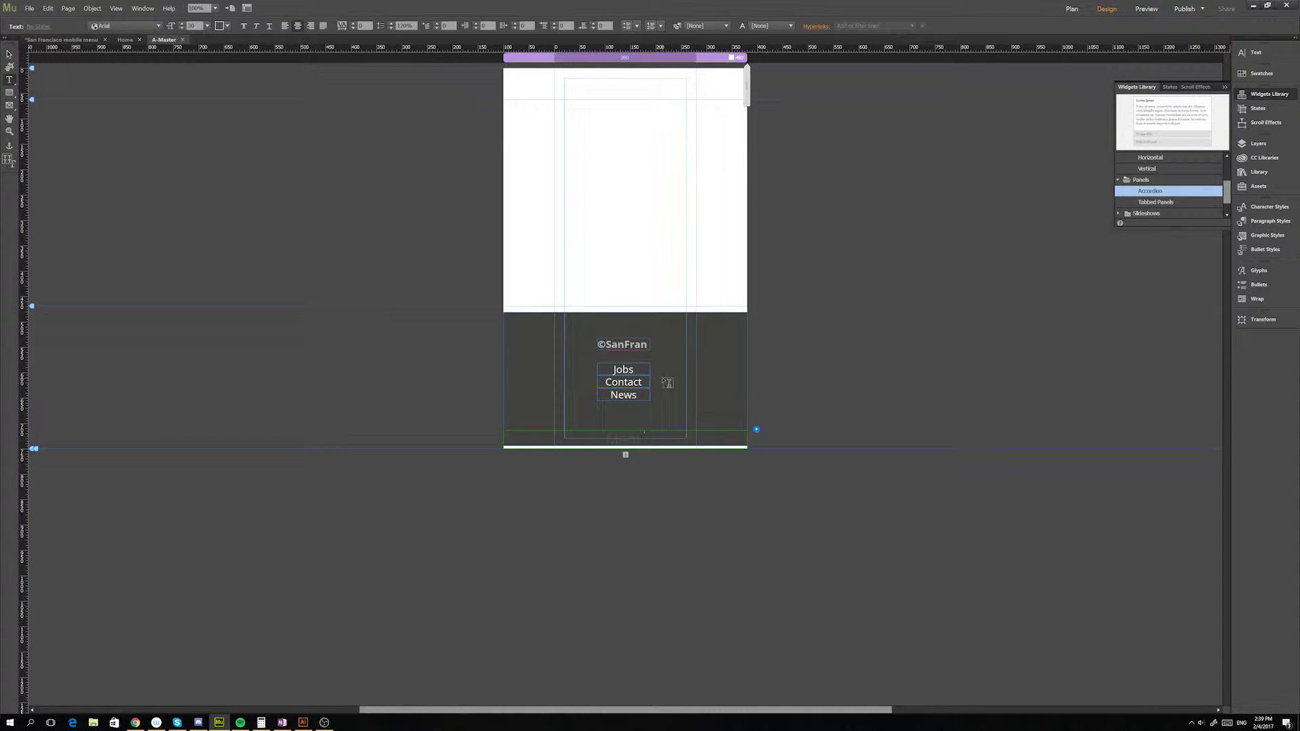
{"action": "left_click", "coordinate": [9, 54]}
{"action": "left_click", "coordinate": [588, 432]}
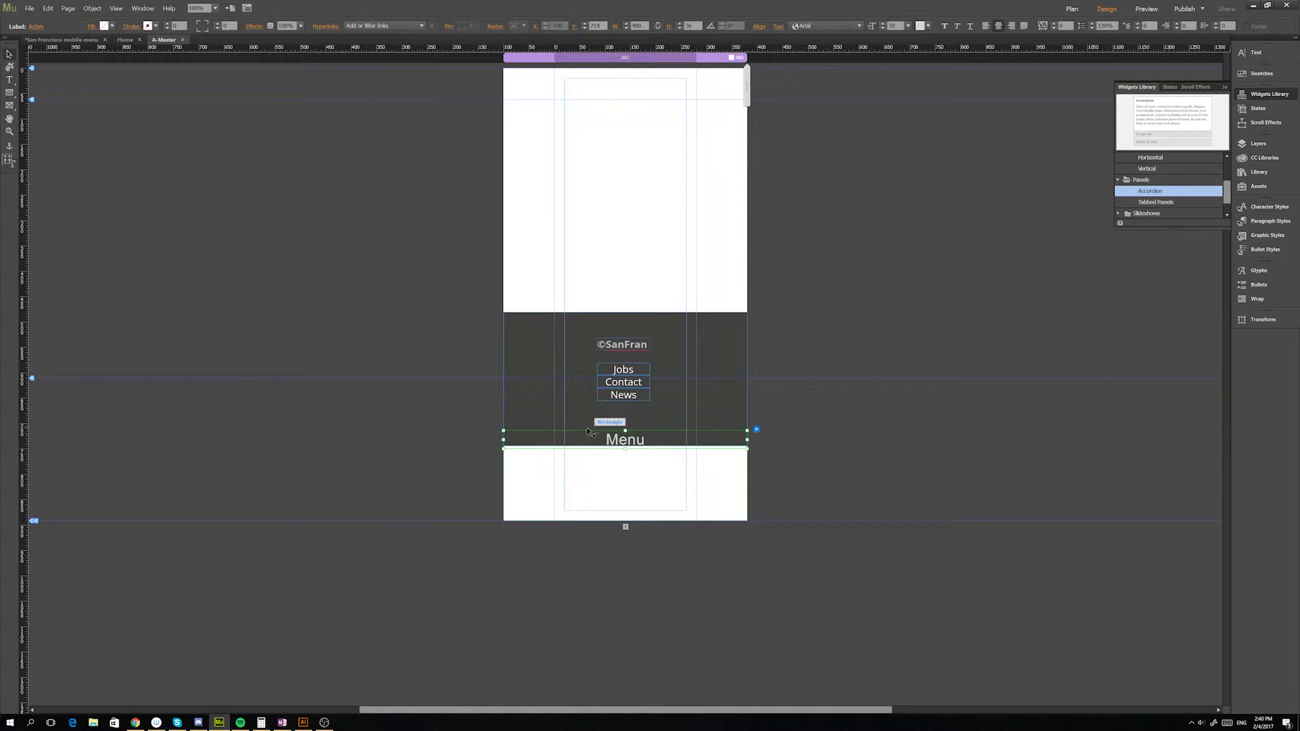
{"action": "left_click", "coordinate": [112, 26]}
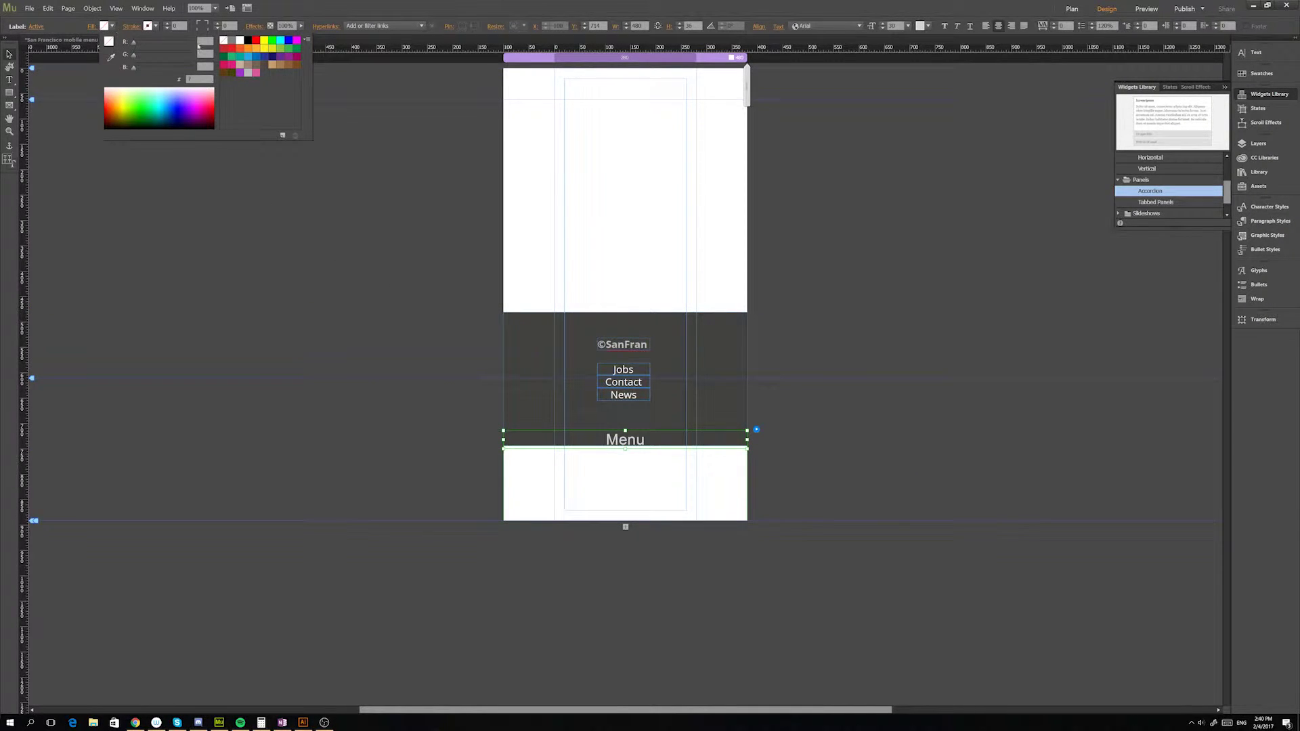
{"action": "left_click", "coordinate": [241, 42]}
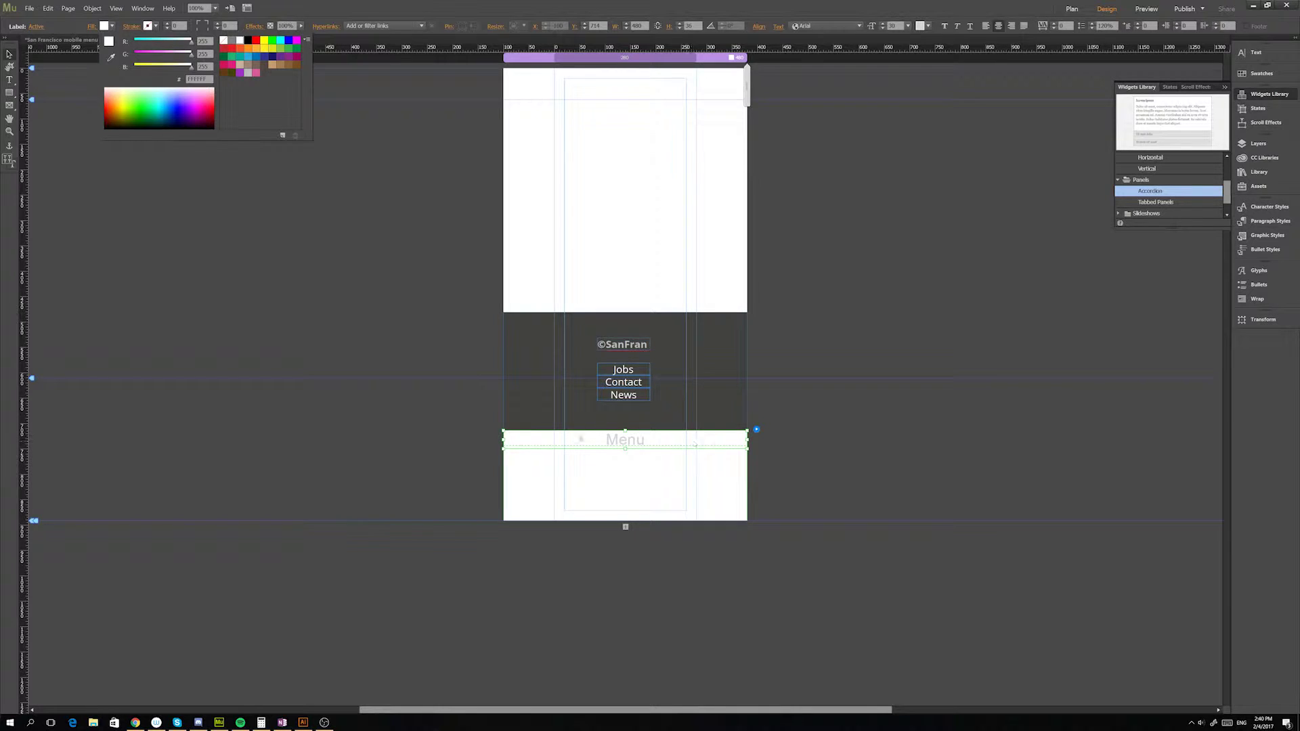
{"action": "left_click_drag", "start_coordinate": [33, 520], "coordinate": [34, 448]}
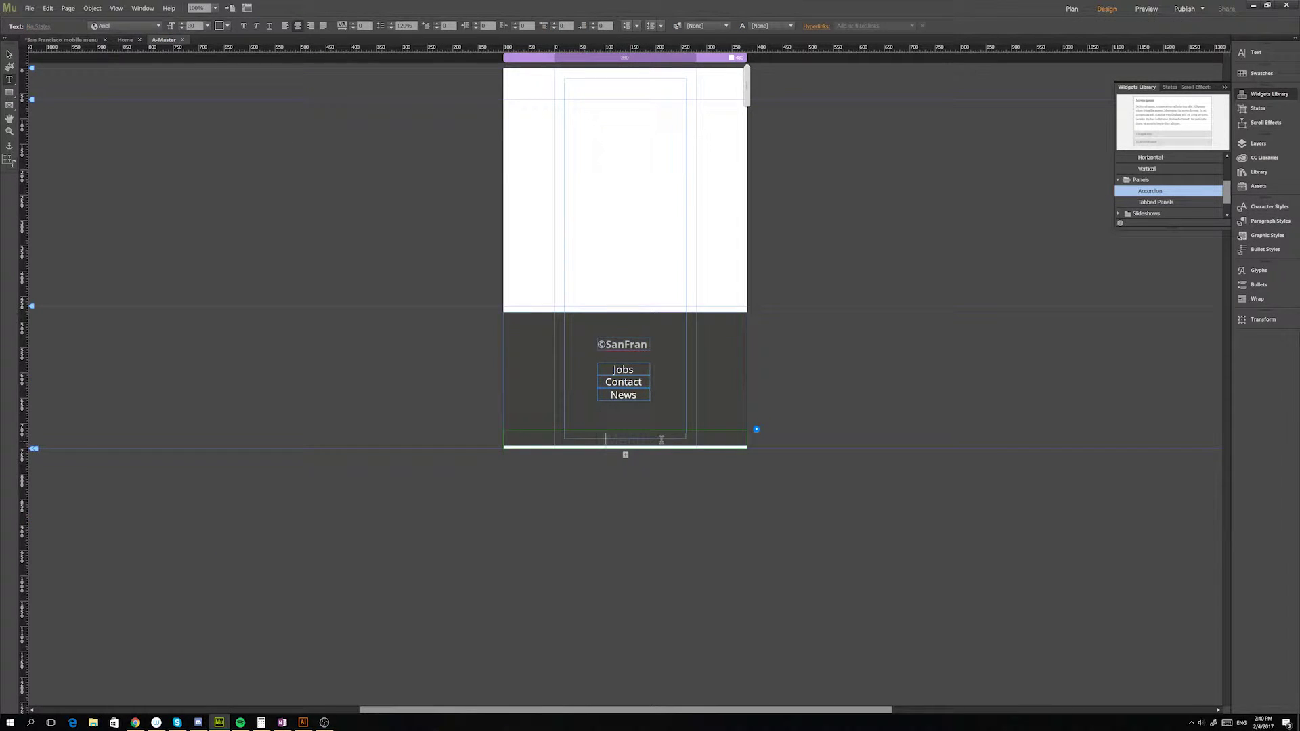
{"action": "key", "text": "ctrl+z"}
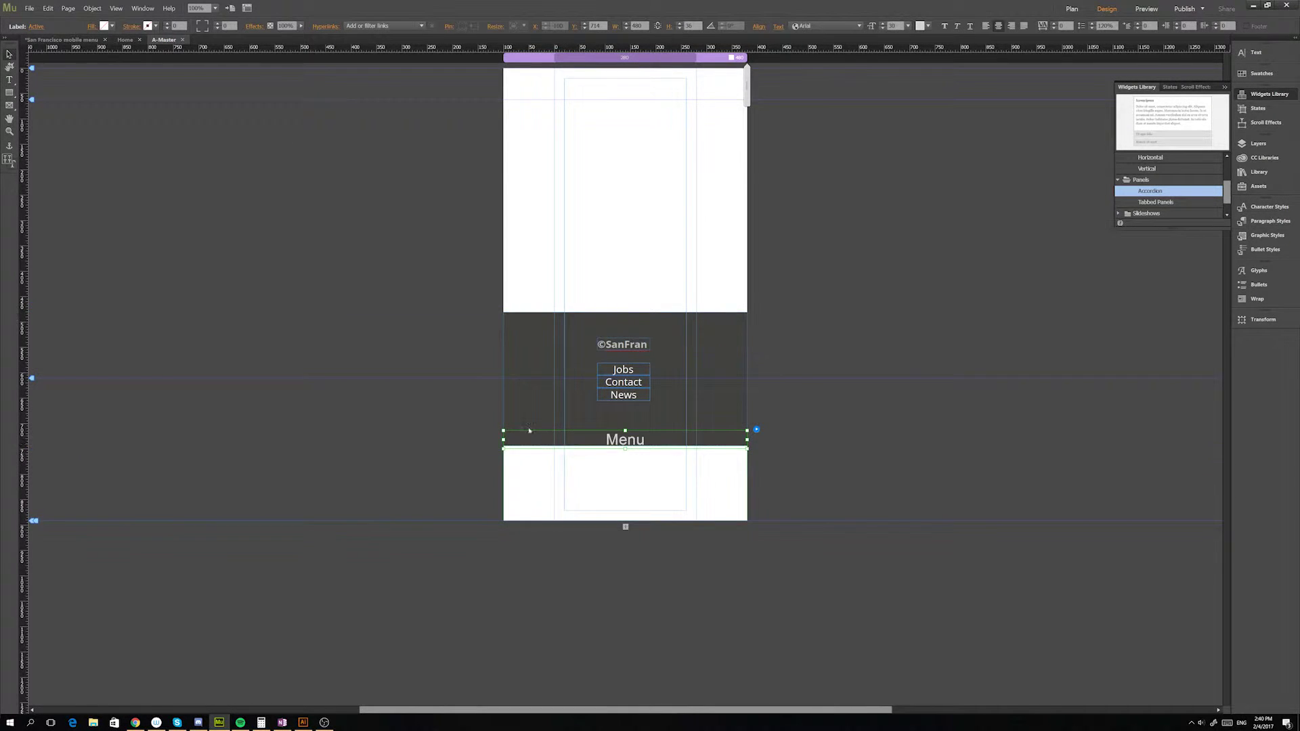
- Fill the active Menu label and the accordion's content area below it with white
{"action": "left_click", "coordinate": [106, 28]}
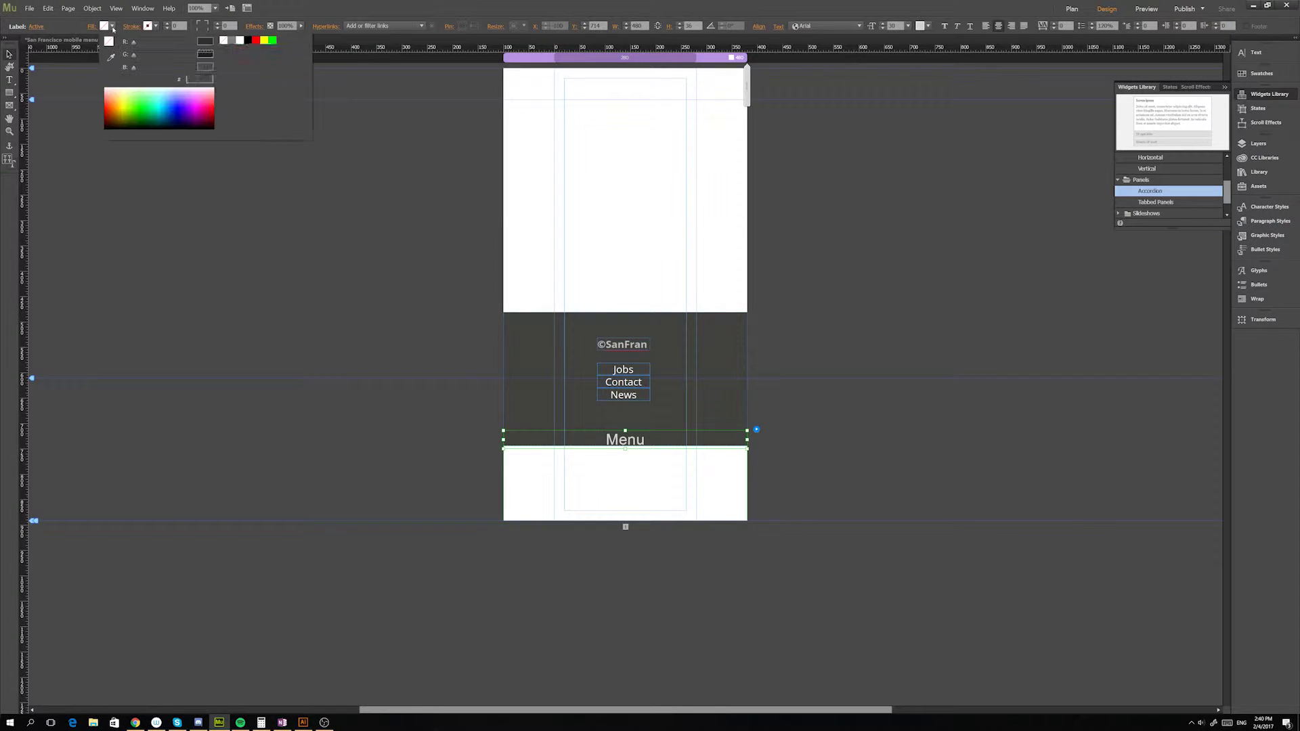
{"action": "left_click", "coordinate": [241, 40]}
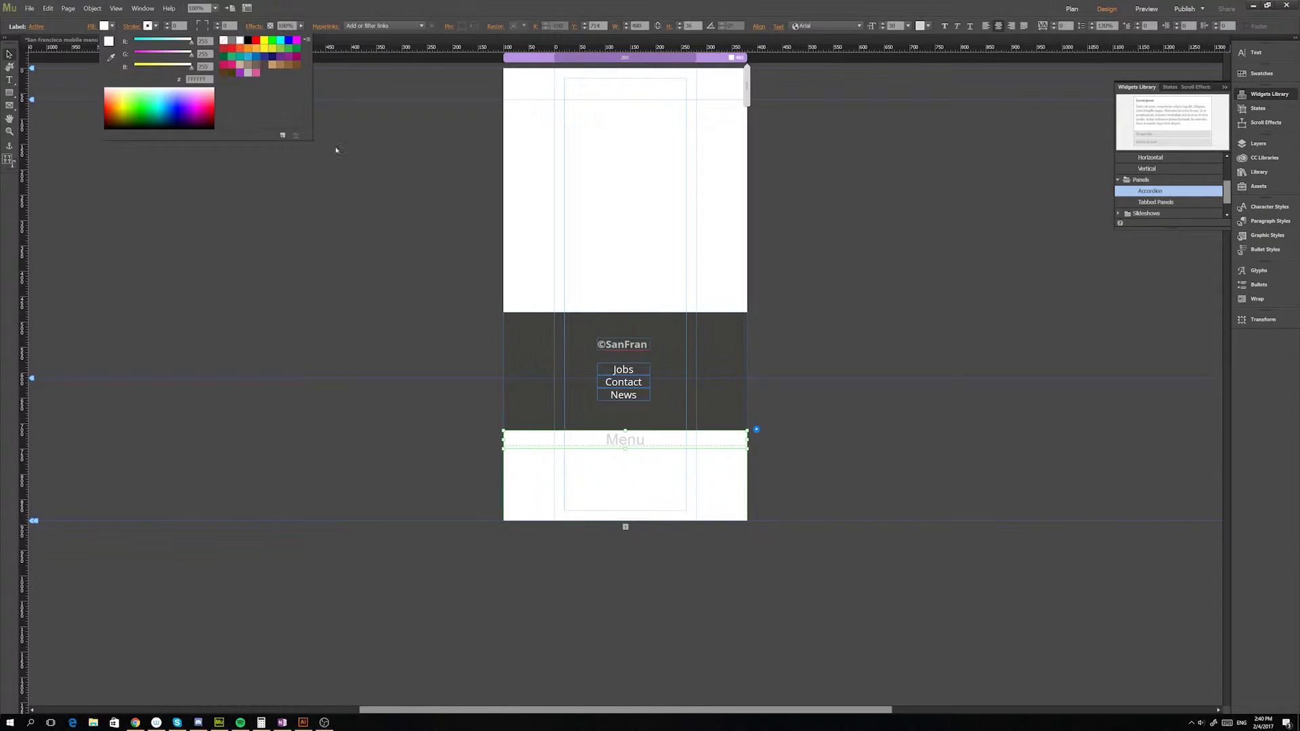
{"action": "left_click", "coordinate": [554, 486]}
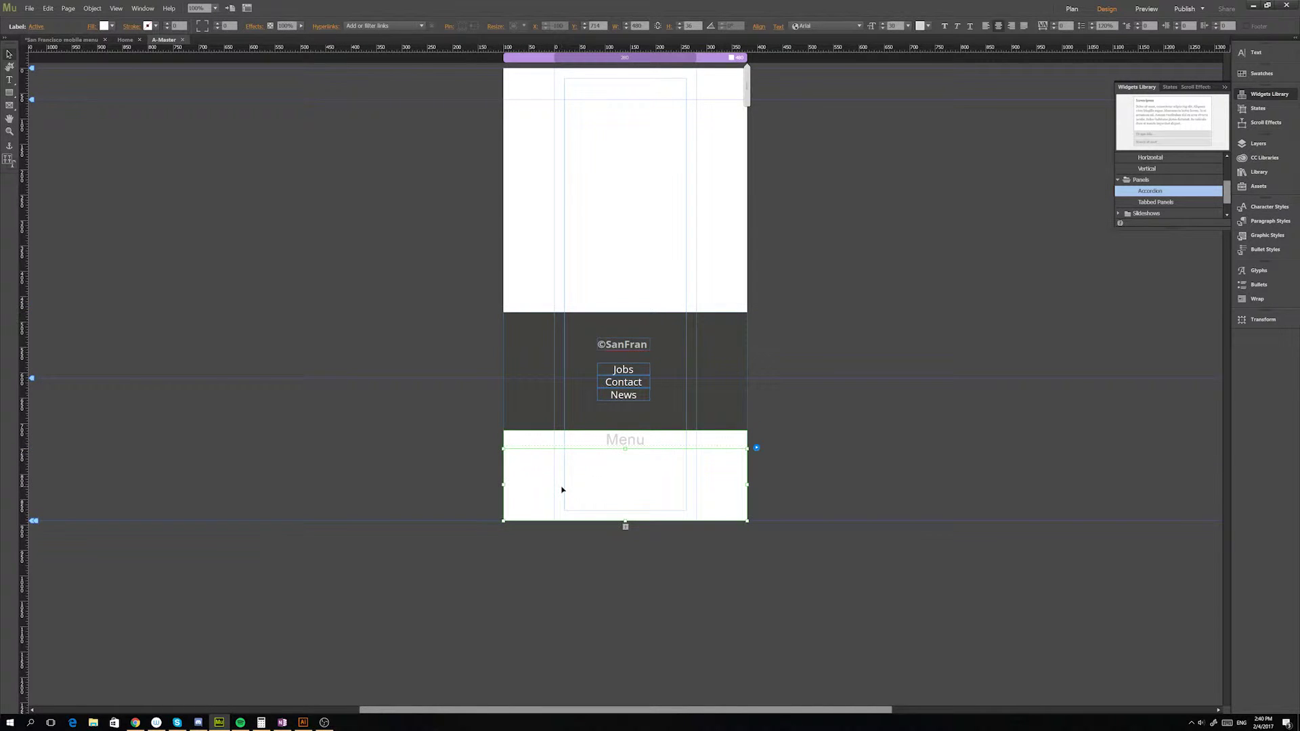
{"action": "left_click", "coordinate": [562, 490]}
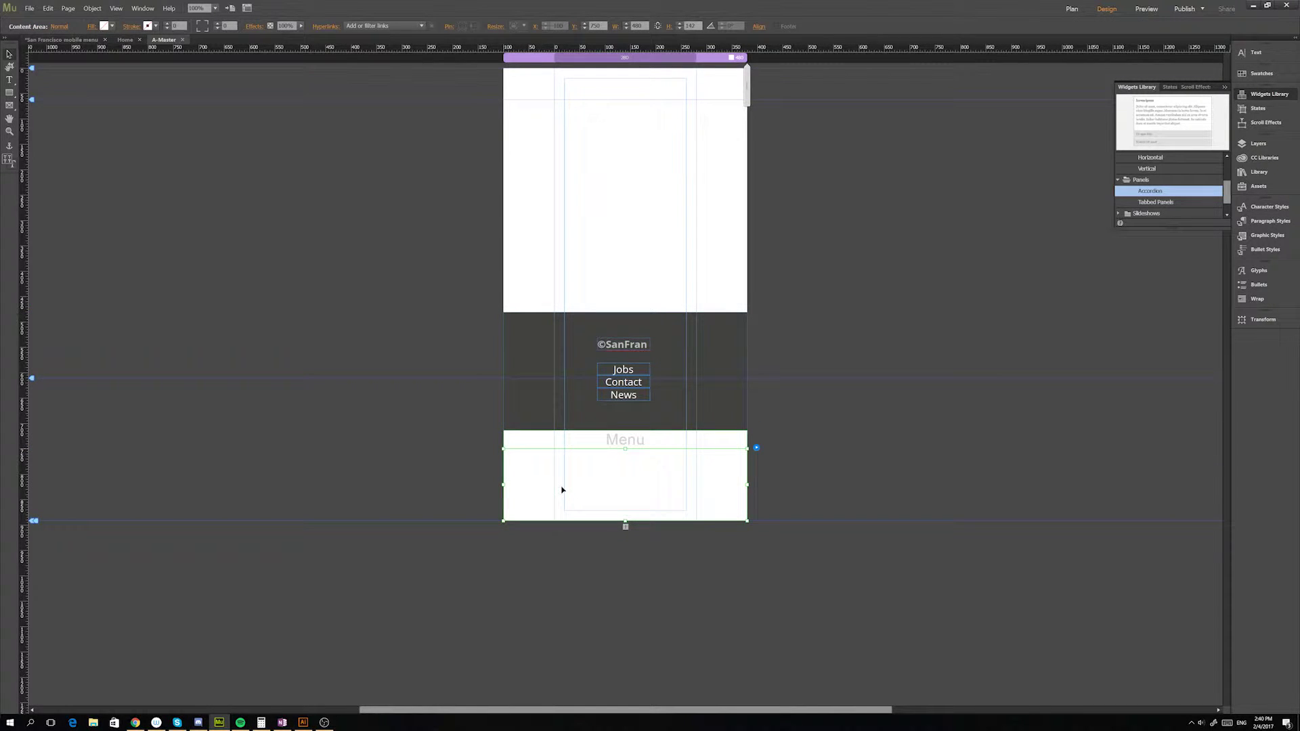
{"action": "left_click", "coordinate": [113, 27]}
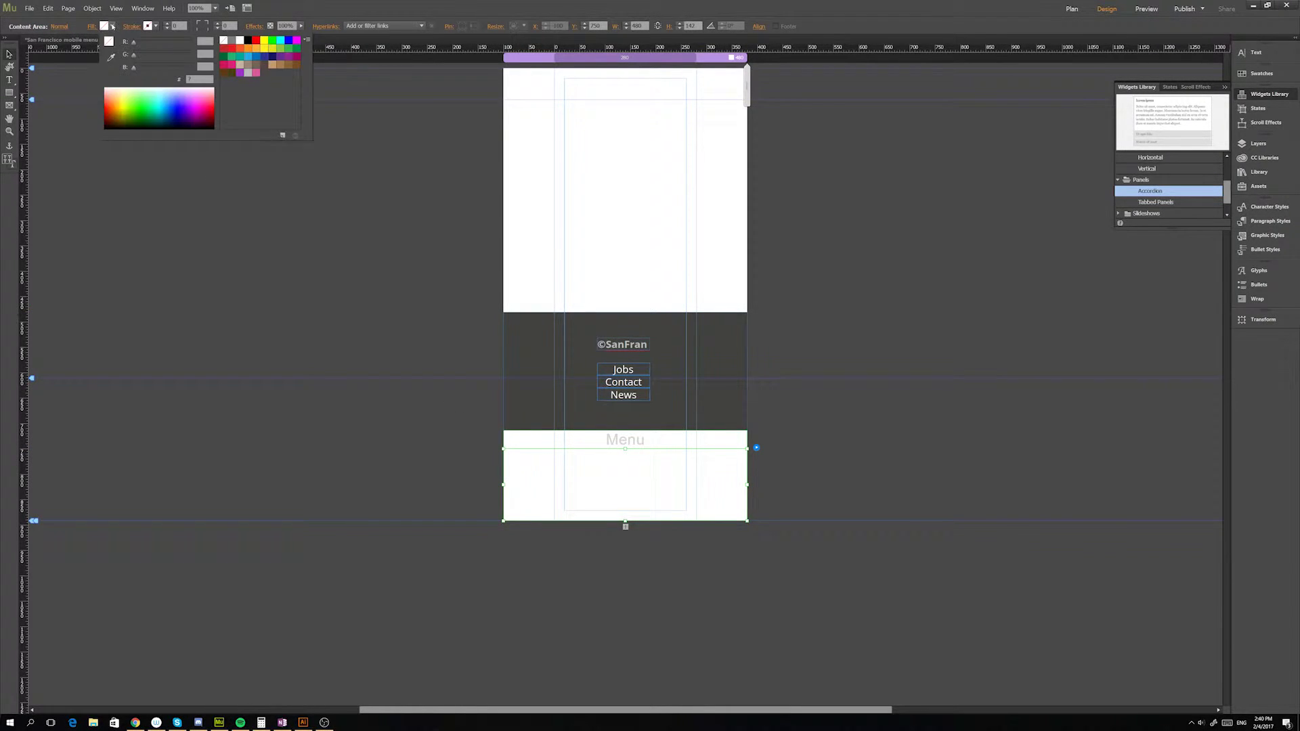
{"action": "left_click", "coordinate": [240, 40]}
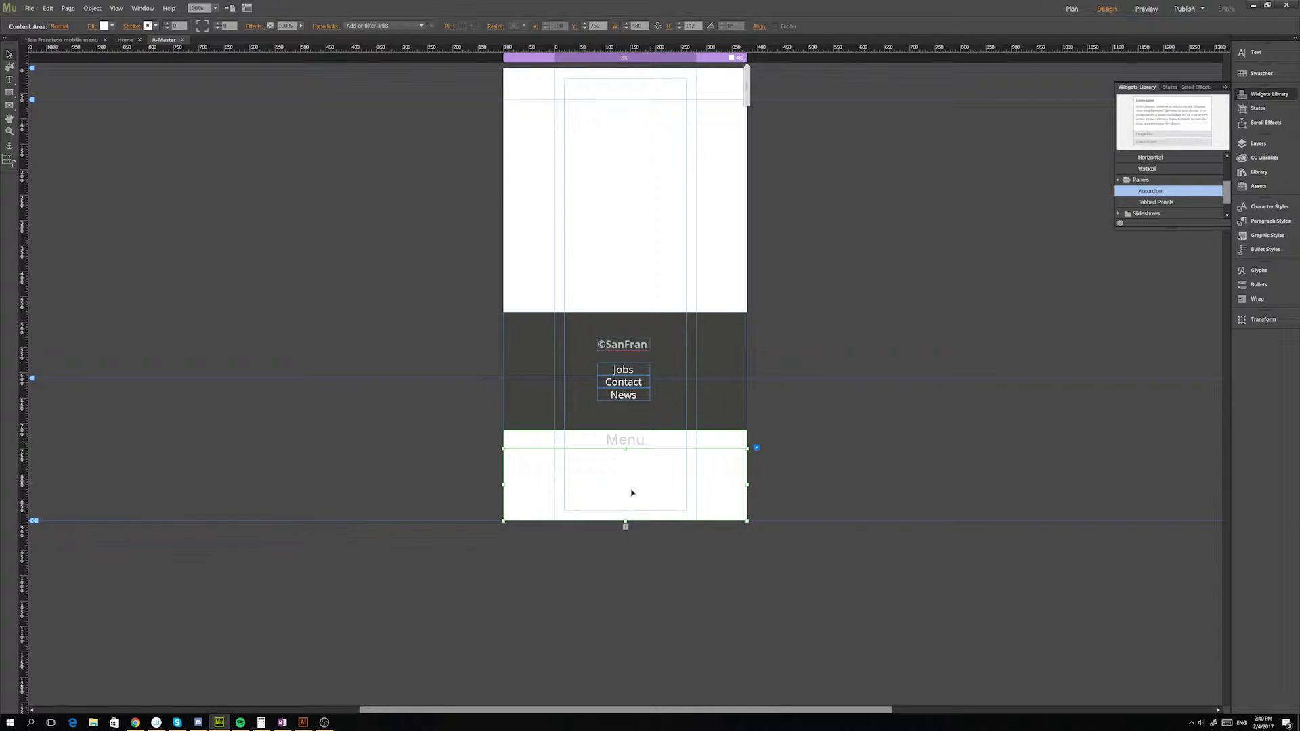
- Add Menu.ai from the Assets folder as the active Menu label's background image, with fitting Scale to Fit
{"action": "left_click", "coordinate": [537, 445]}
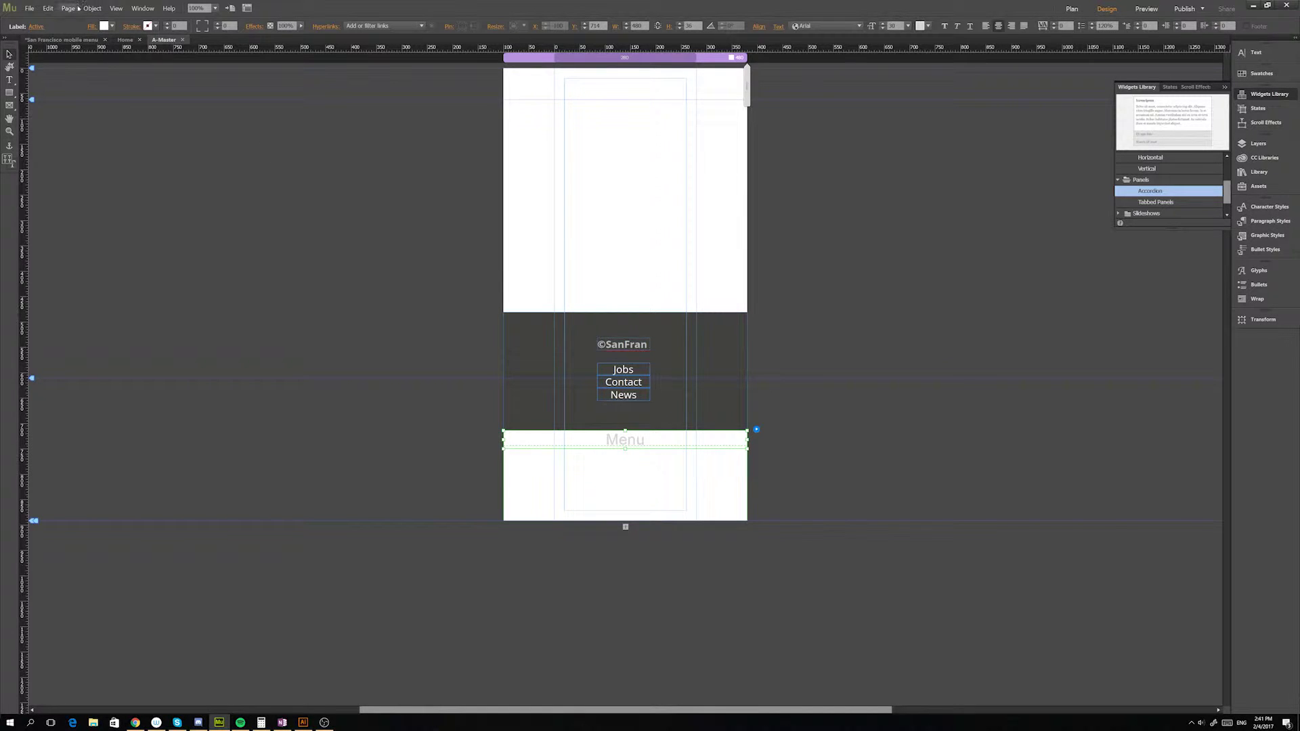
{"action": "left_click", "coordinate": [92, 27]}
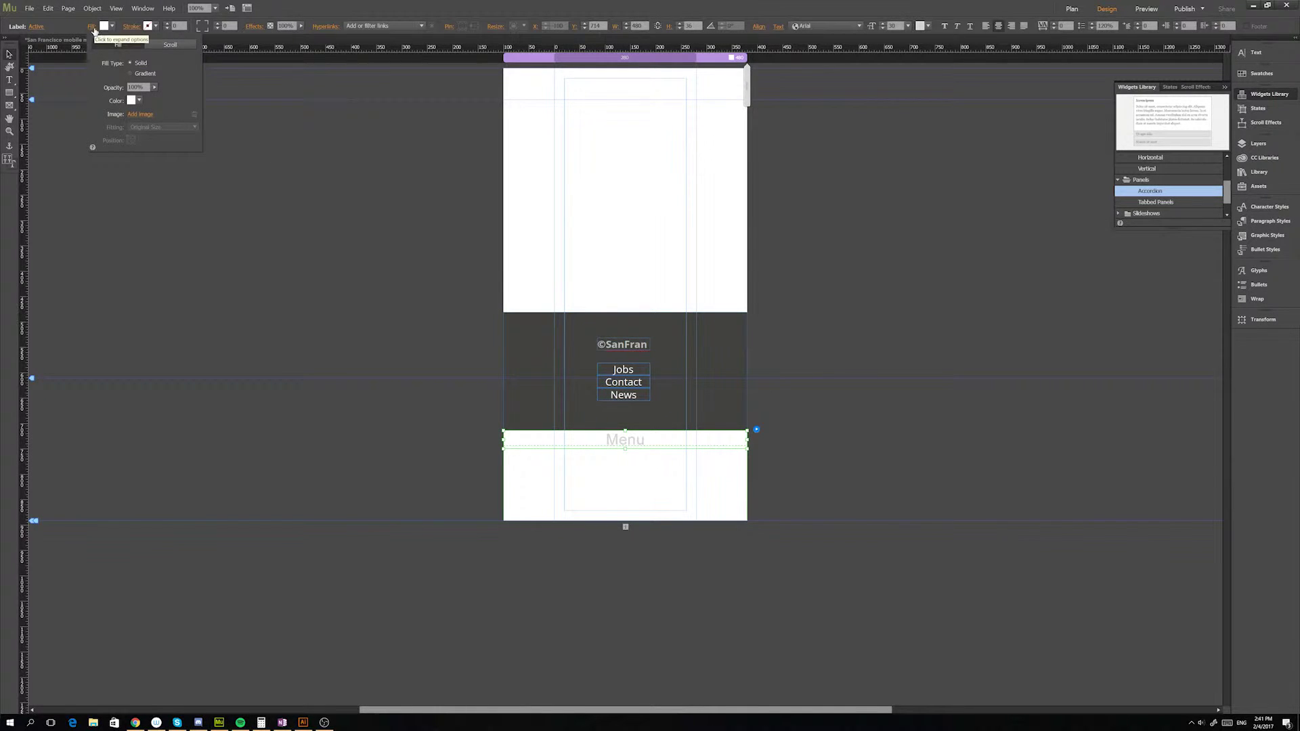
{"action": "left_click", "coordinate": [139, 115]}
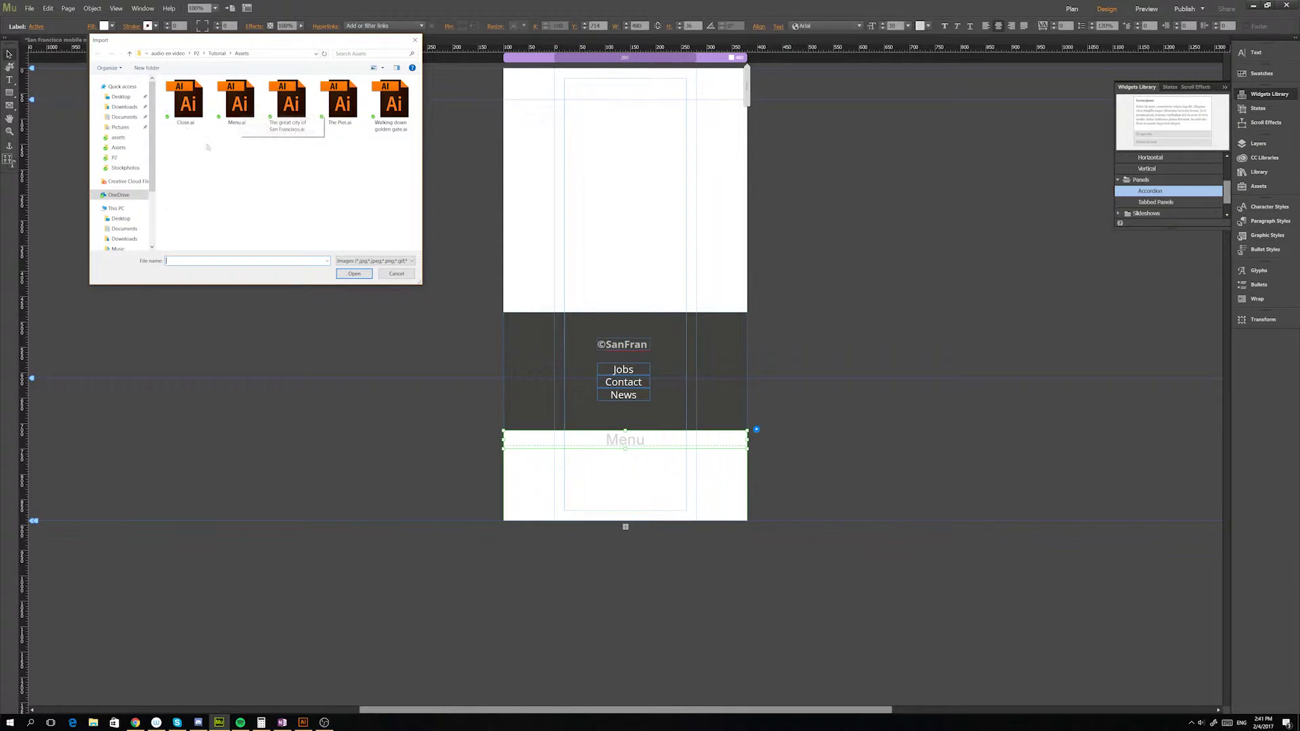
{"action": "left_click", "coordinate": [241, 123]}
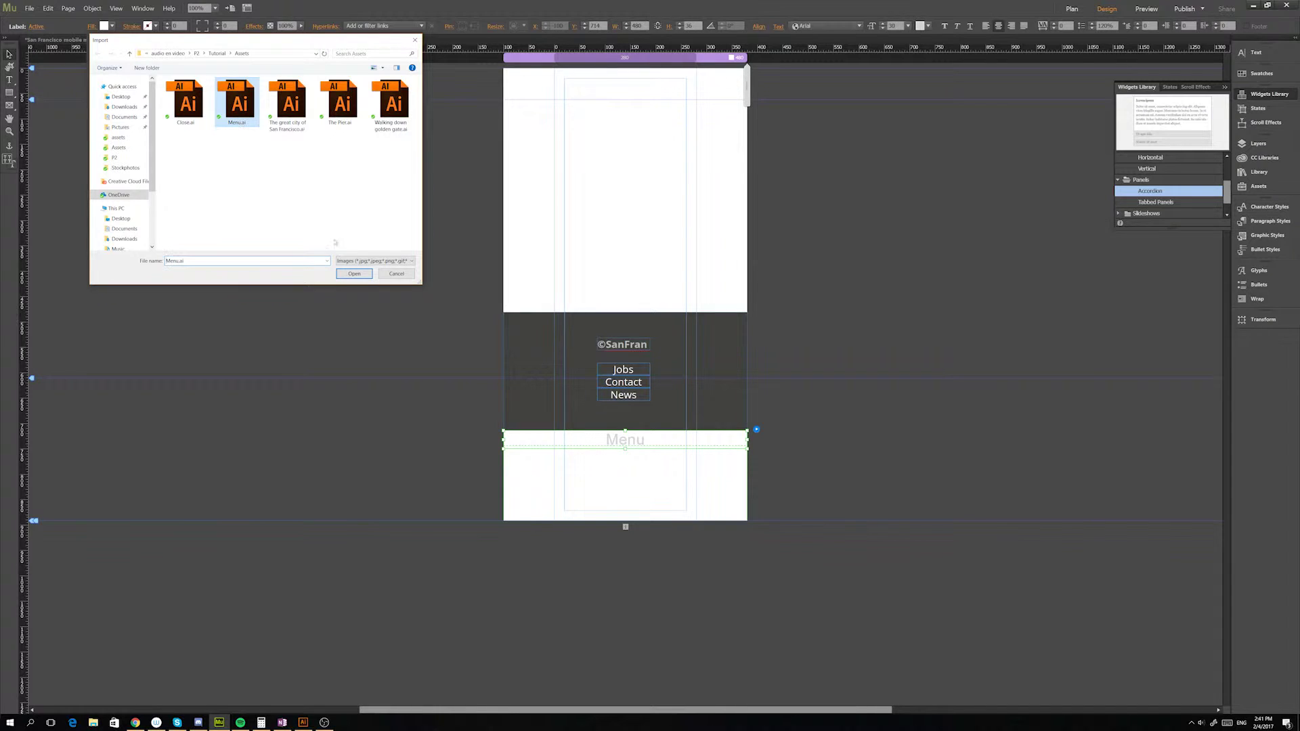
{"action": "left_click", "coordinate": [355, 274]}
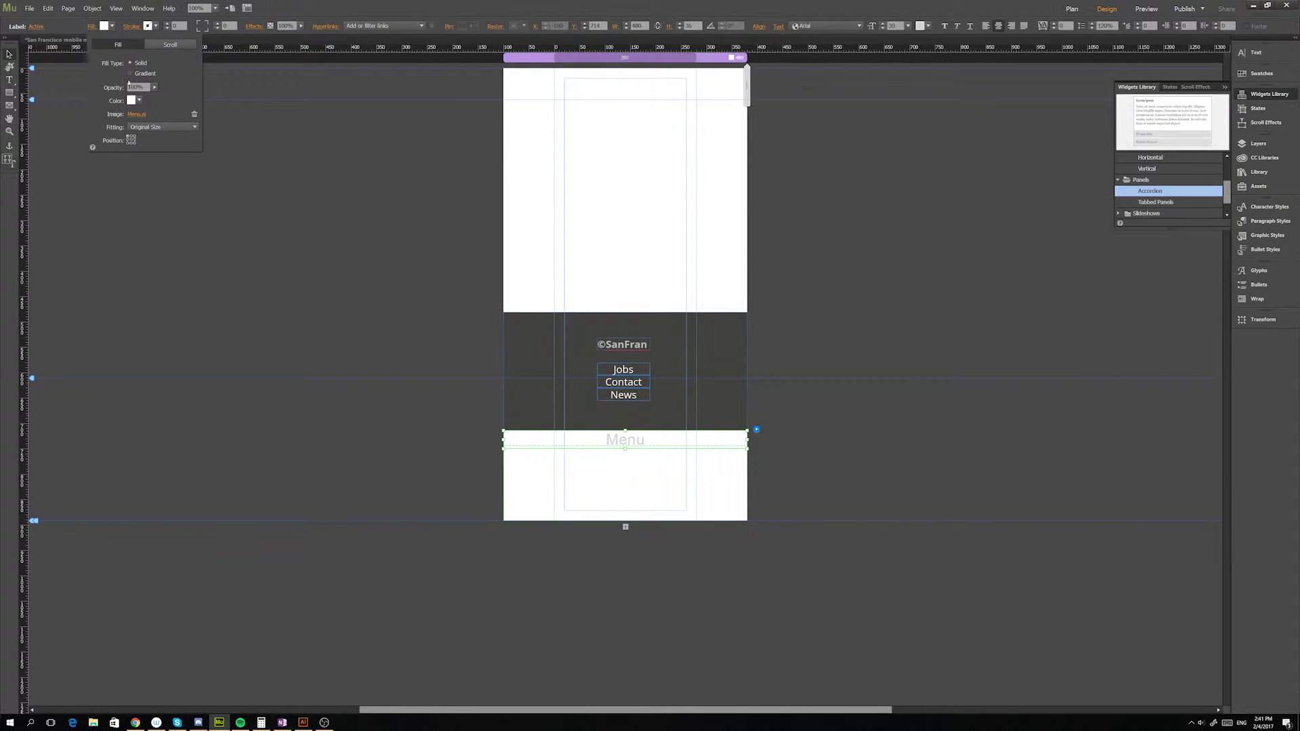
{"action": "left_click", "coordinate": [163, 127]}
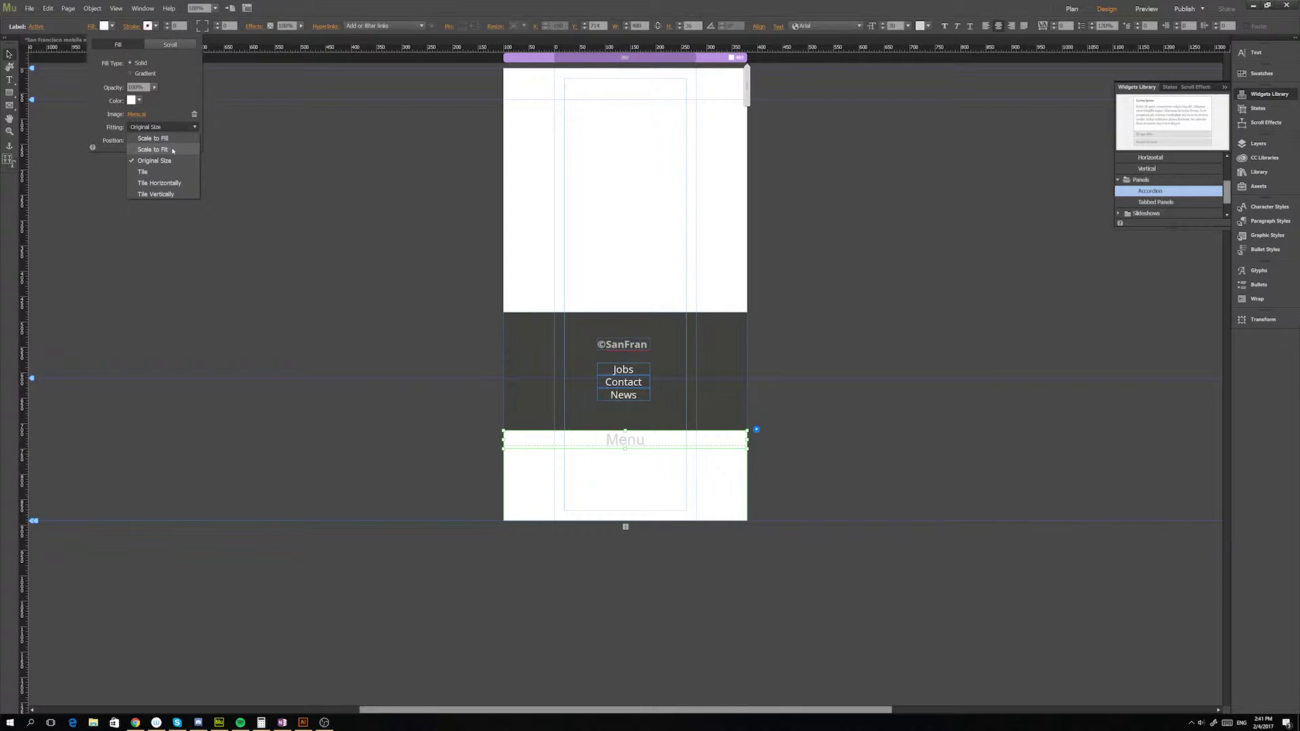
{"action": "left_click", "coordinate": [172, 149]}
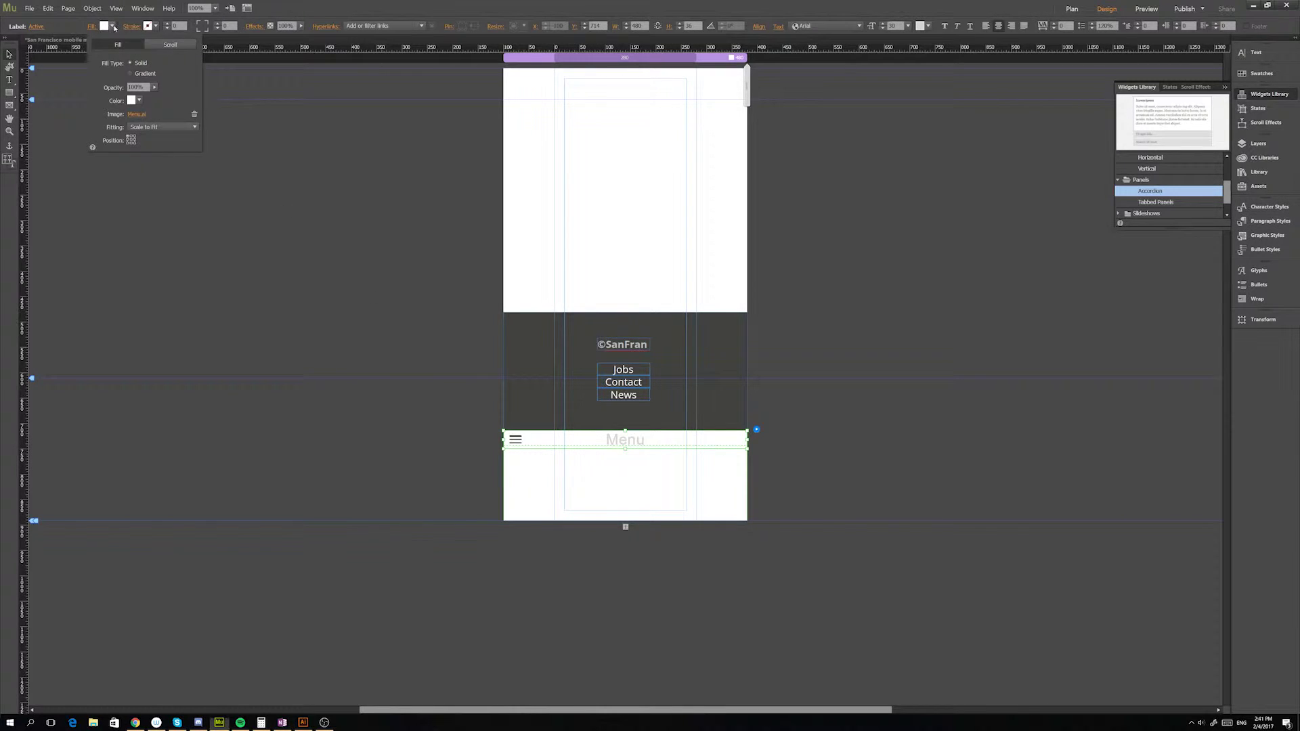
- Collapse the accordion and fill the Menu label's Normal state with white
{"action": "left_click", "coordinate": [595, 473]}
{"action": "left_click", "coordinate": [598, 441]}
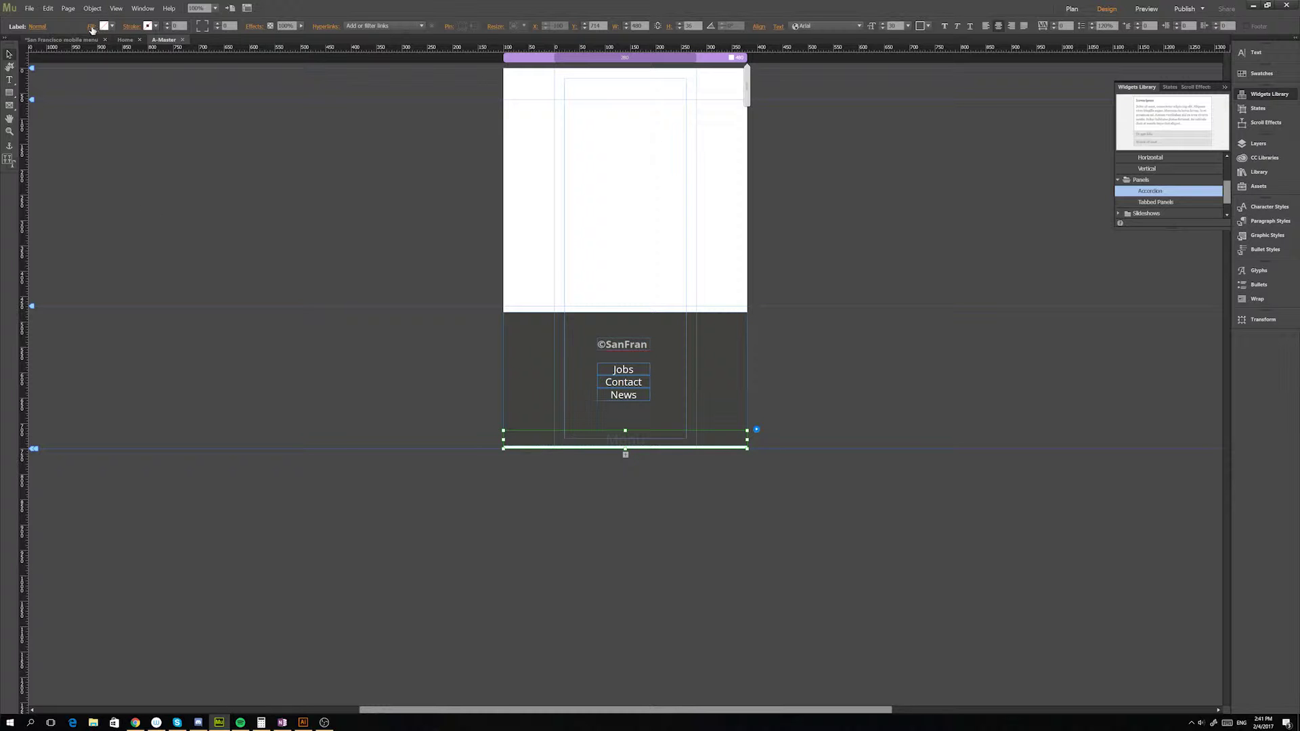
{"action": "left_click", "coordinate": [112, 27]}
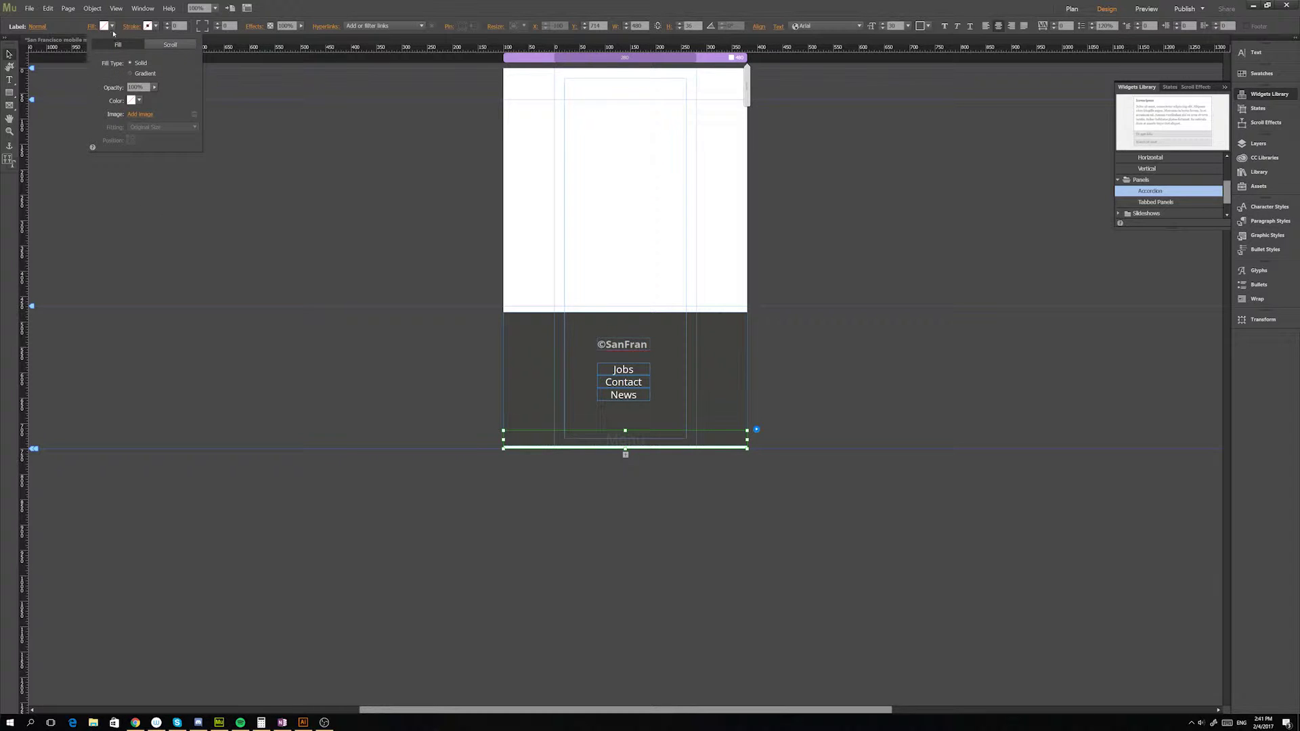
{"action": "left_click", "coordinate": [139, 102]}
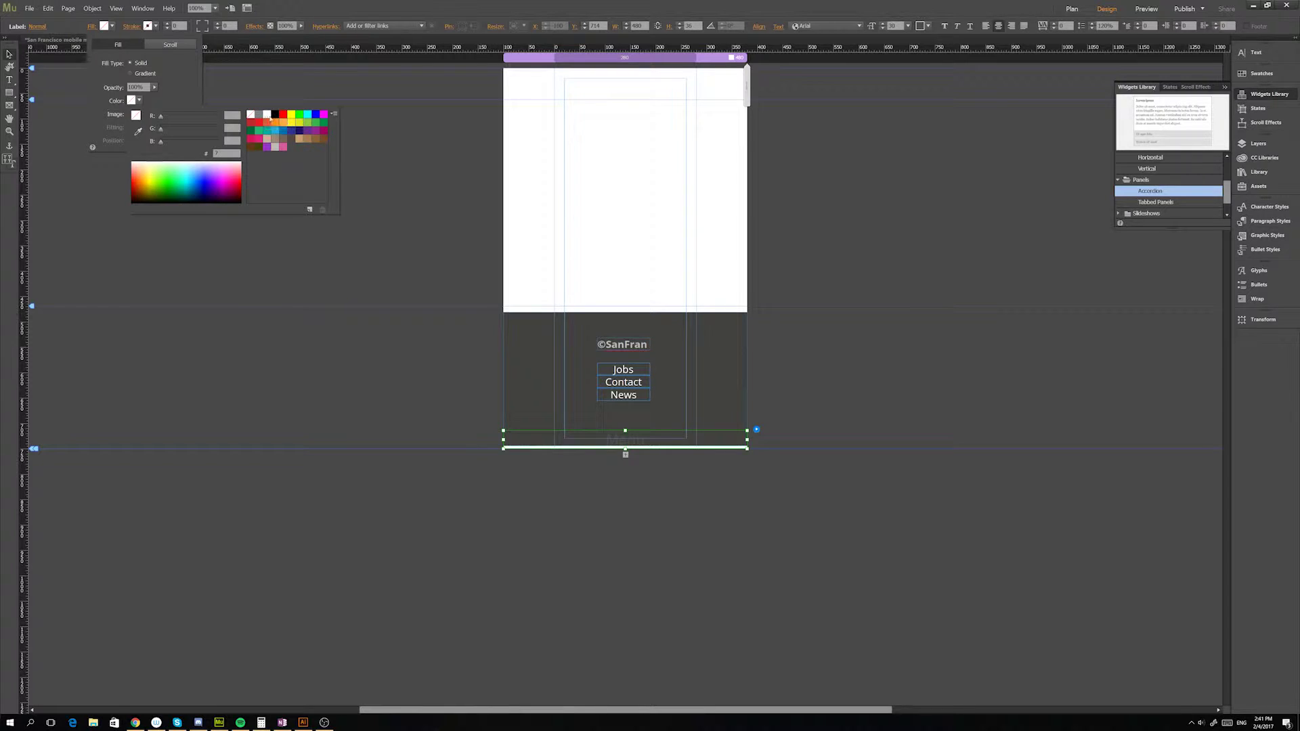
{"action": "left_click", "coordinate": [268, 116]}
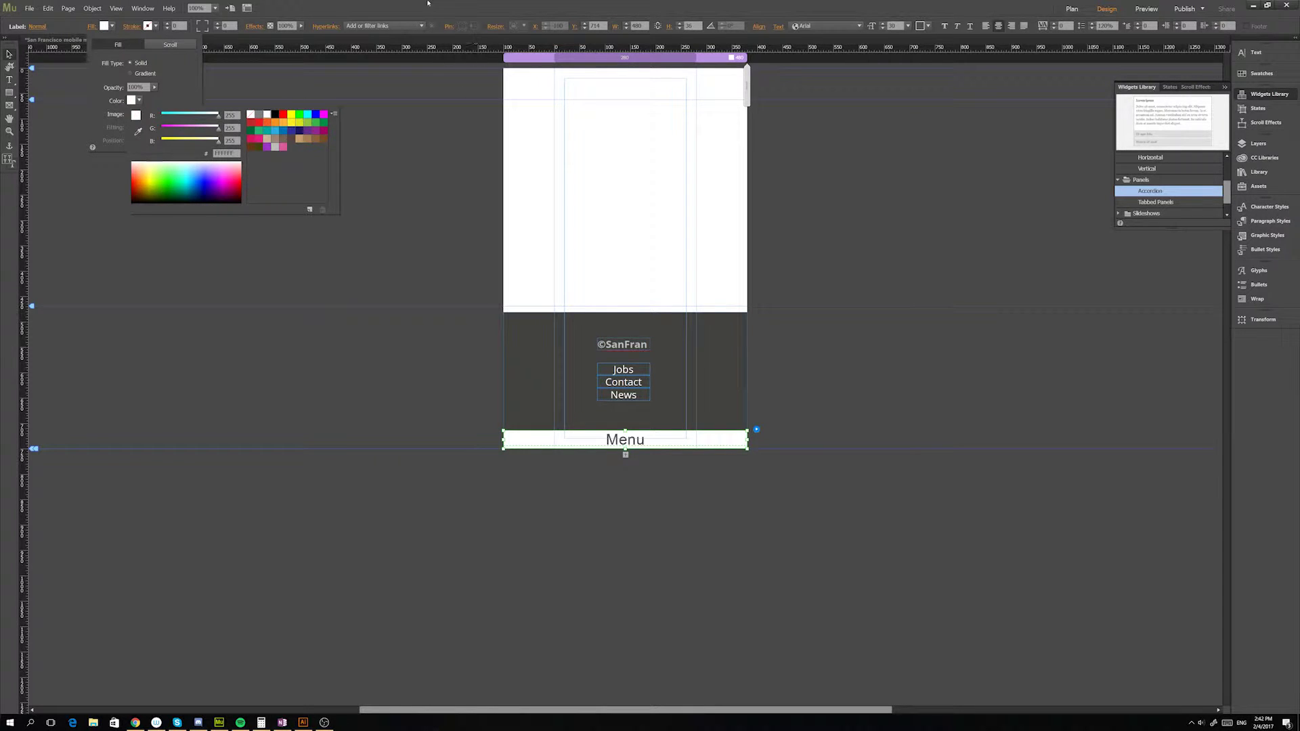
{"action": "left_click", "coordinate": [113, 27]}
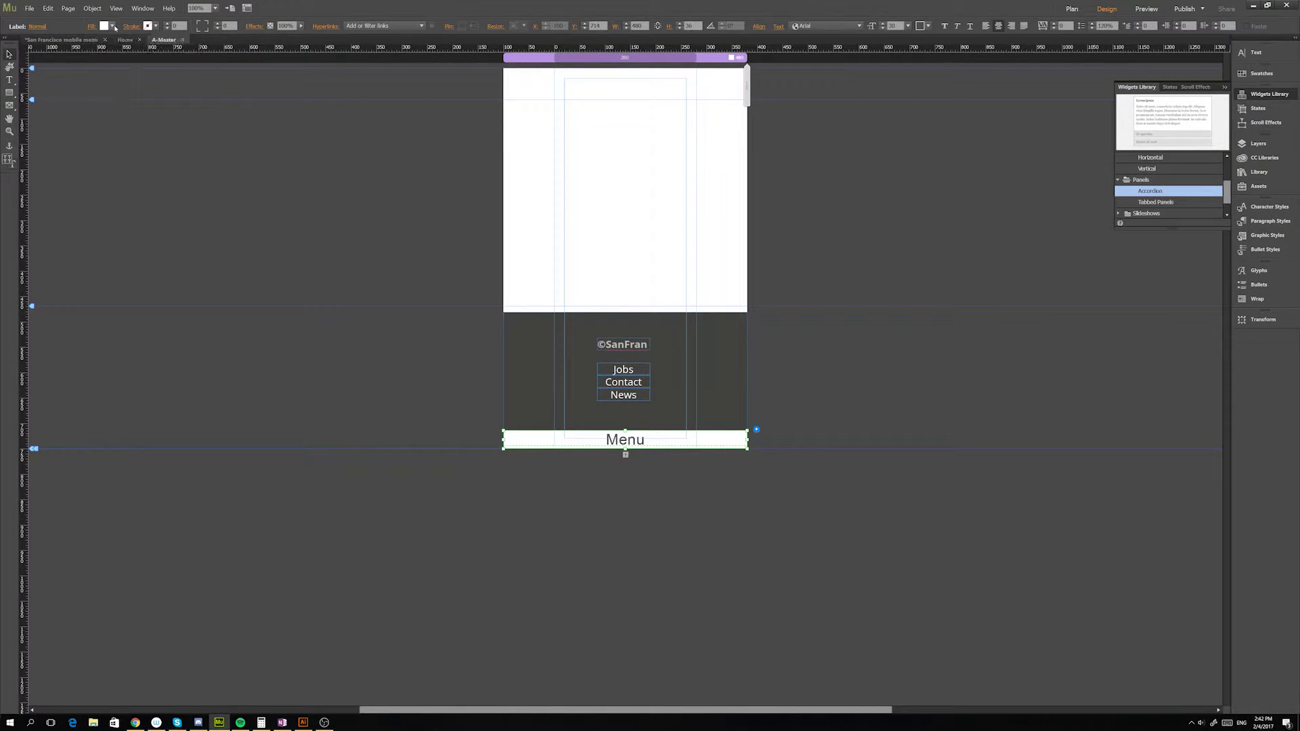
{"action": "left_click", "coordinate": [577, 443]}
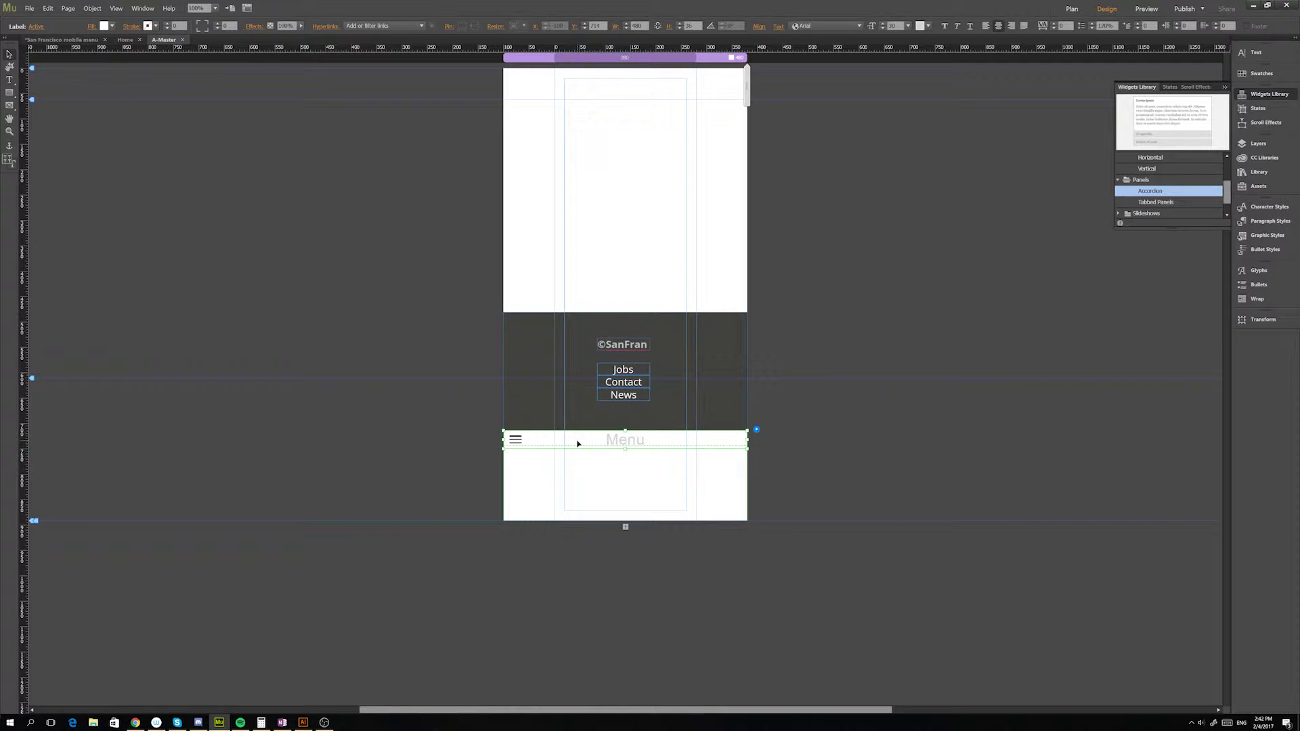
{"action": "left_click", "coordinate": [608, 448]}
{"action": "double_click", "coordinate": [609, 441]}
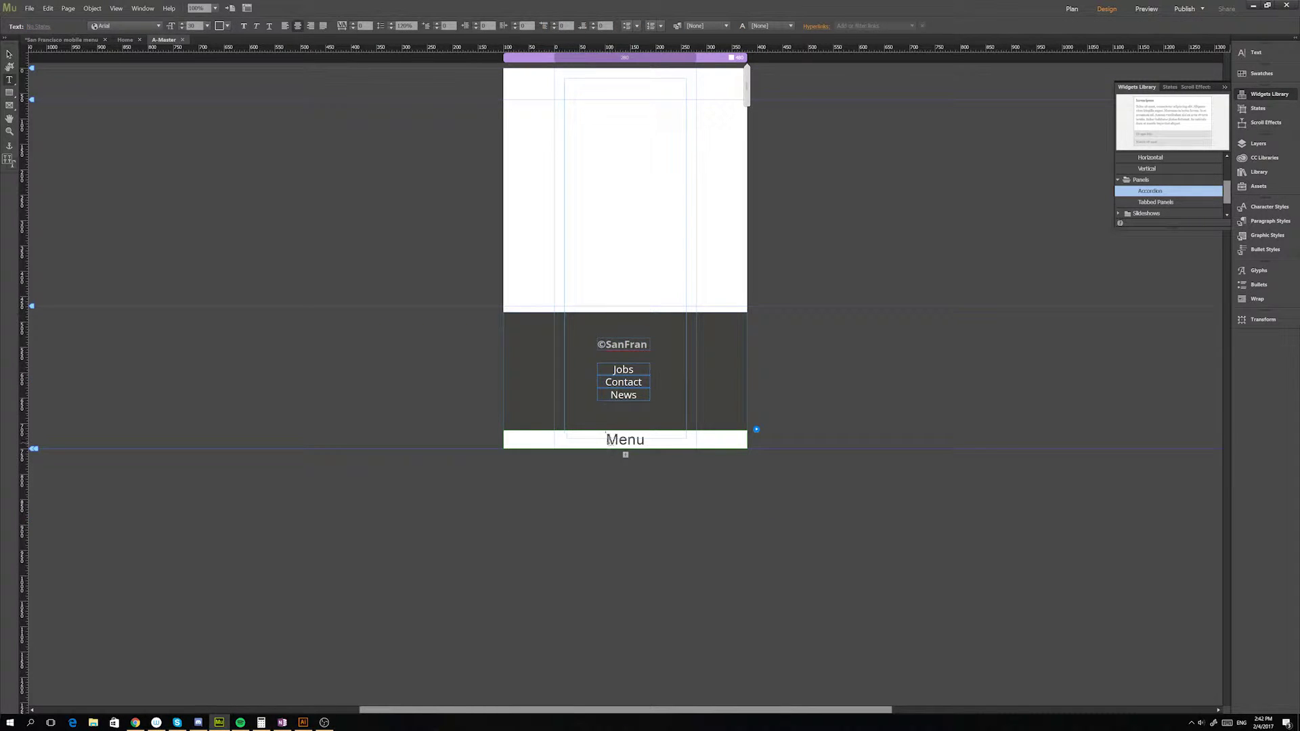
{"action": "left_click", "coordinate": [610, 445]}
{"action": "double_click", "coordinate": [609, 445]}
{"action": "left_click_drag", "start_coordinate": [606, 441], "coordinate": [658, 440]}
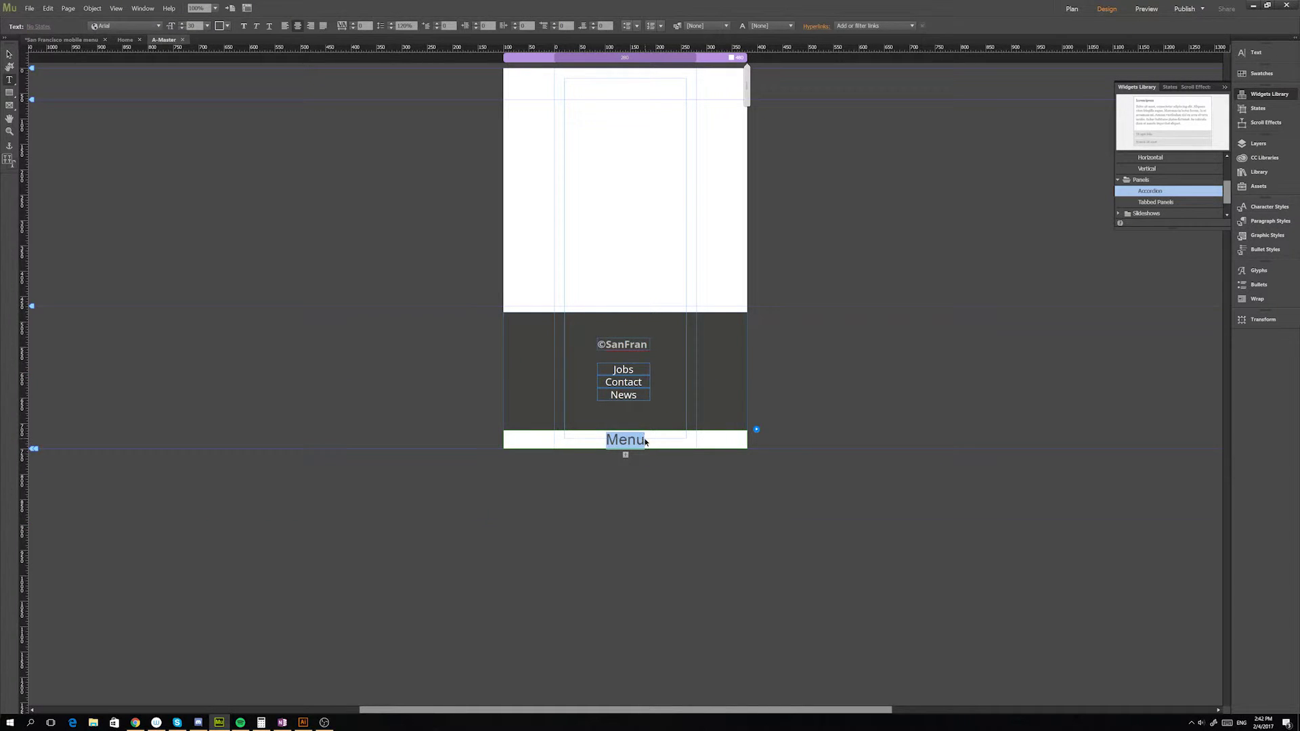
- Move the accordion onto the white page area to test opening and closing it, and return it to the footer's lower part
{"action": "left_click", "coordinate": [580, 441]}
{"action": "left_click_drag", "start_coordinate": [589, 445], "coordinate": [594, 269]}
{"action": "left_click", "coordinate": [612, 268]}
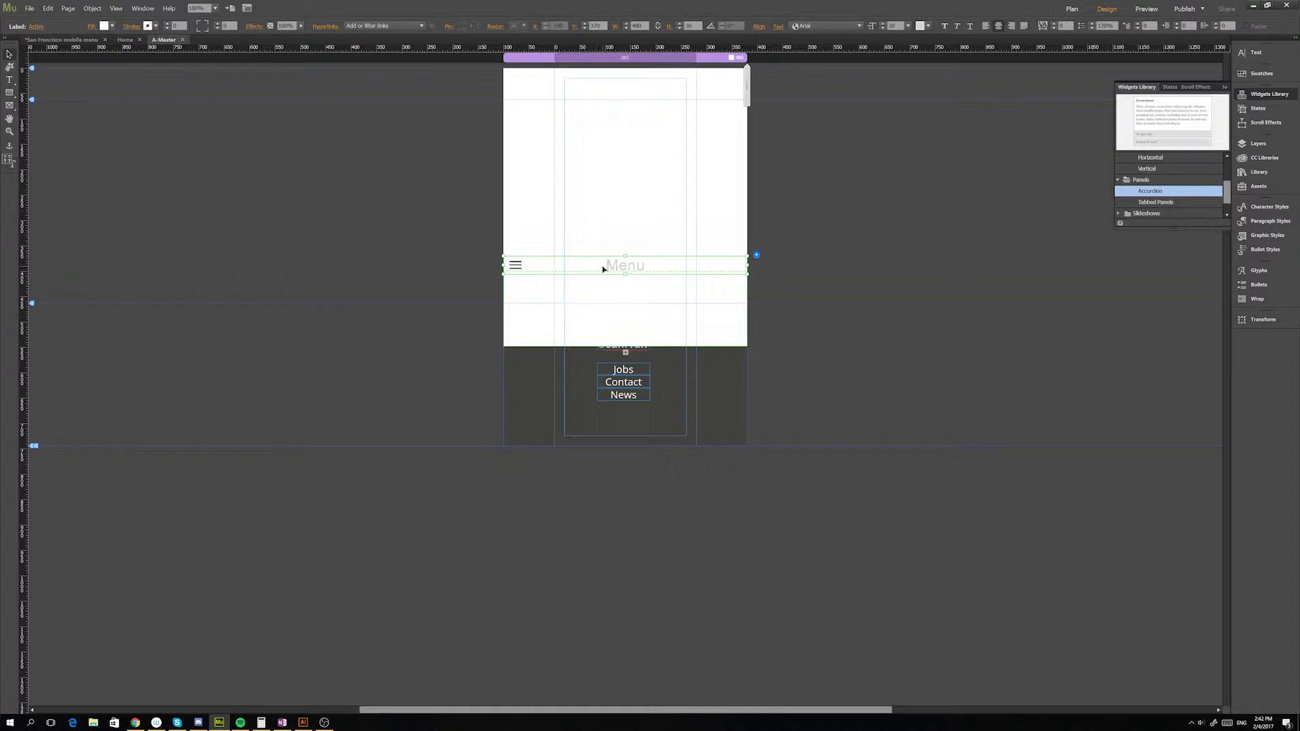
{"action": "left_click", "coordinate": [603, 269]}
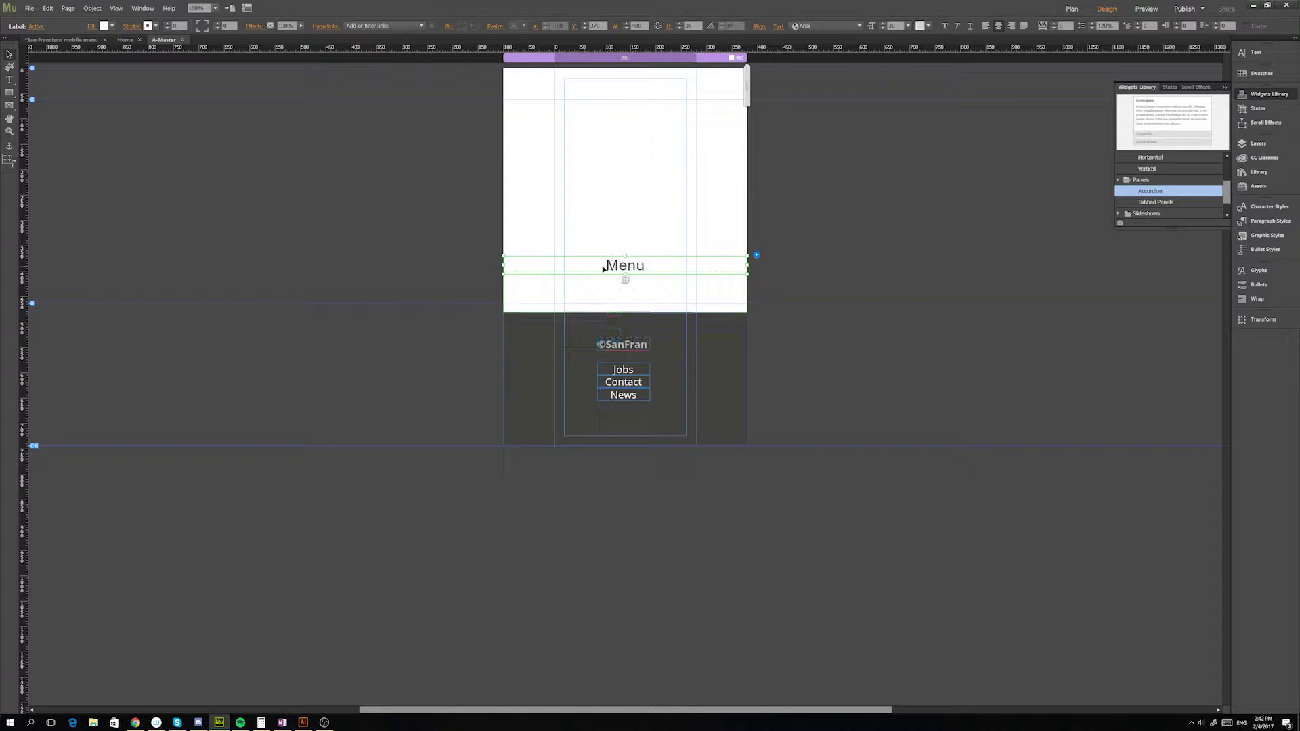
{"action": "left_click_drag", "start_coordinate": [604, 279], "coordinate": [599, 434]}
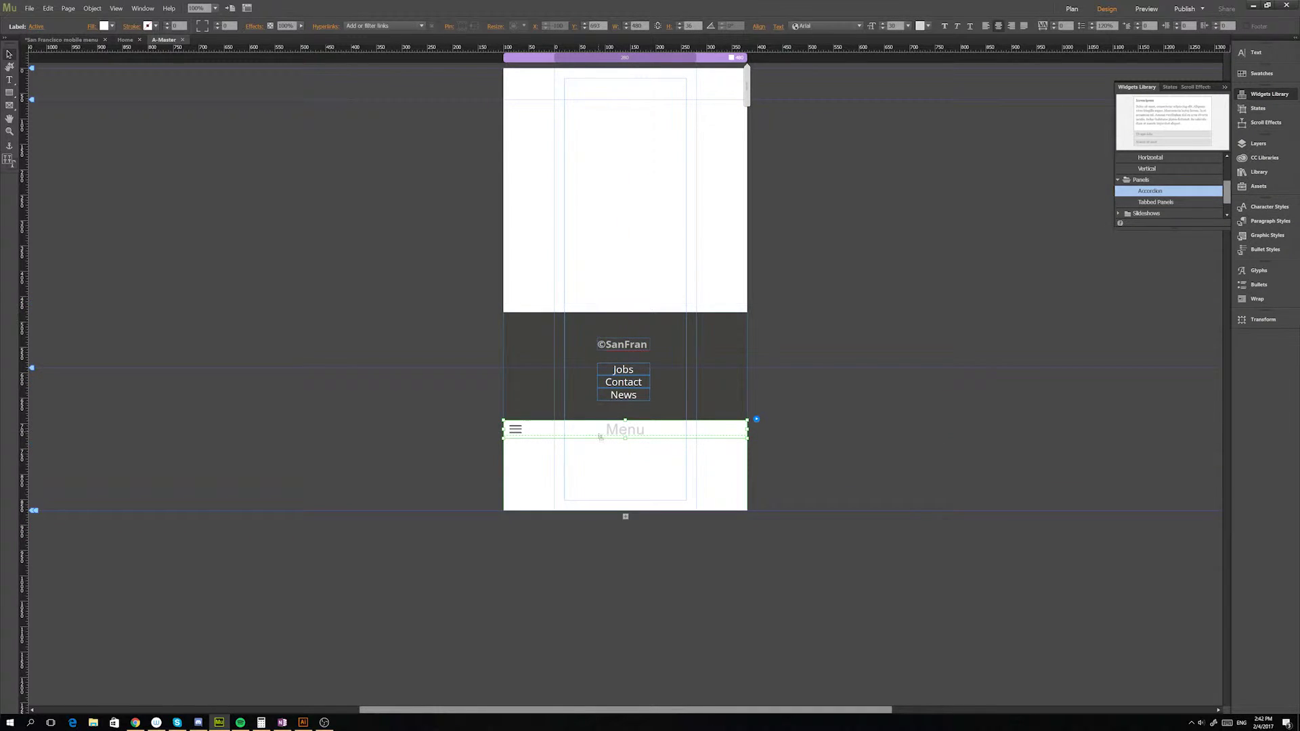
- Open and close the accordion to compare the Menu label in its active and collapsed states
{"action": "left_click", "coordinate": [600, 435]}
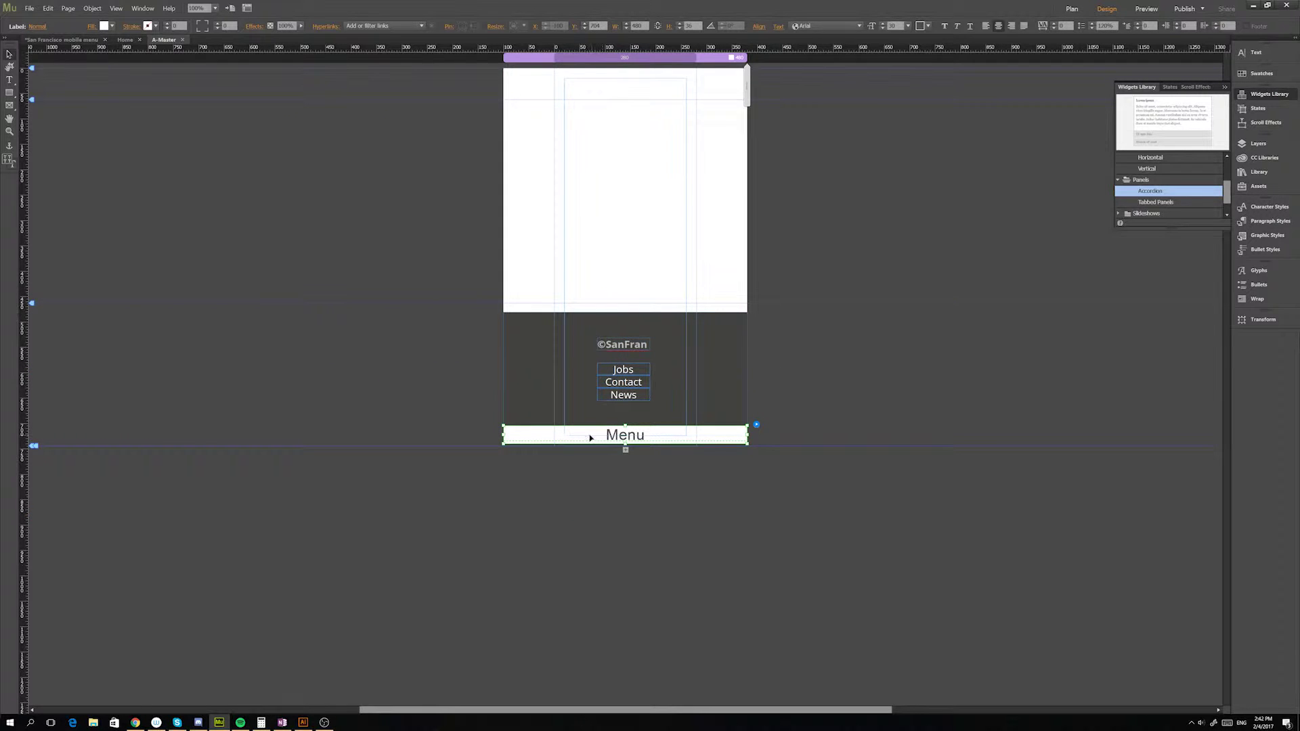
{"action": "left_click", "coordinate": [580, 440]}
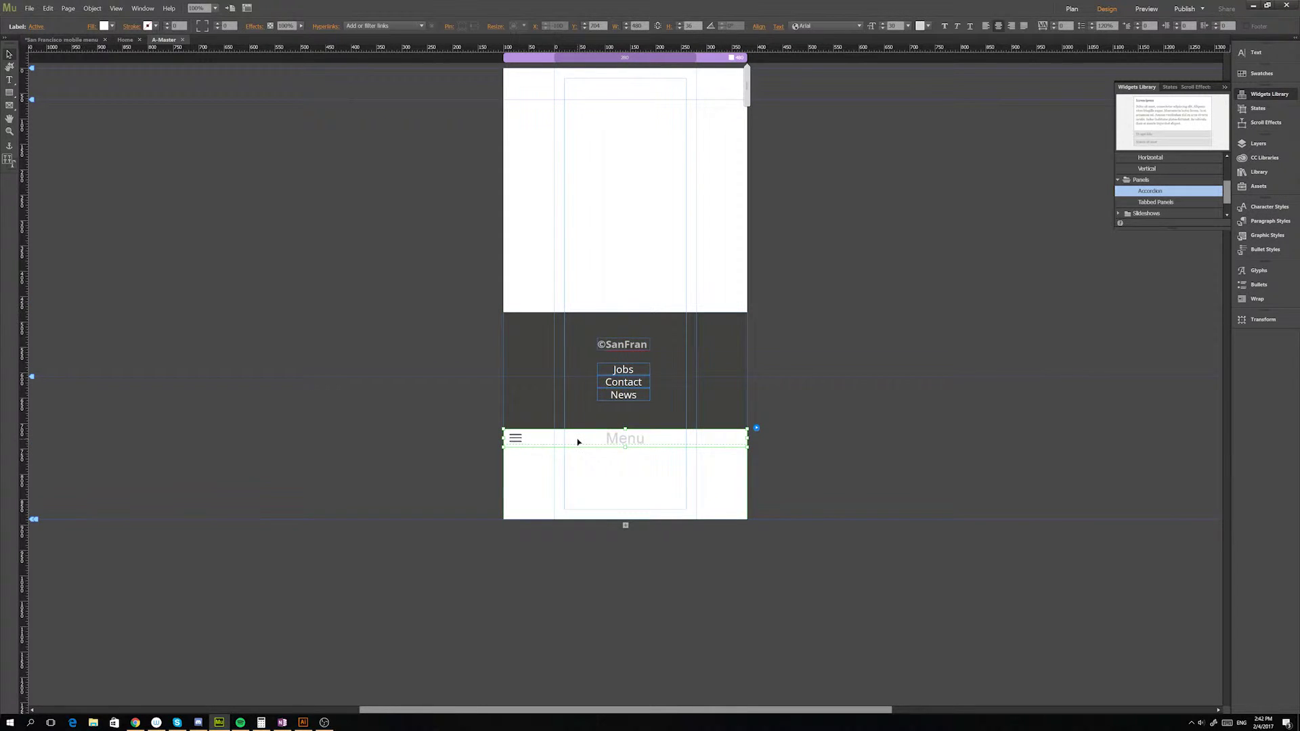
{"action": "left_click", "coordinate": [577, 442]}
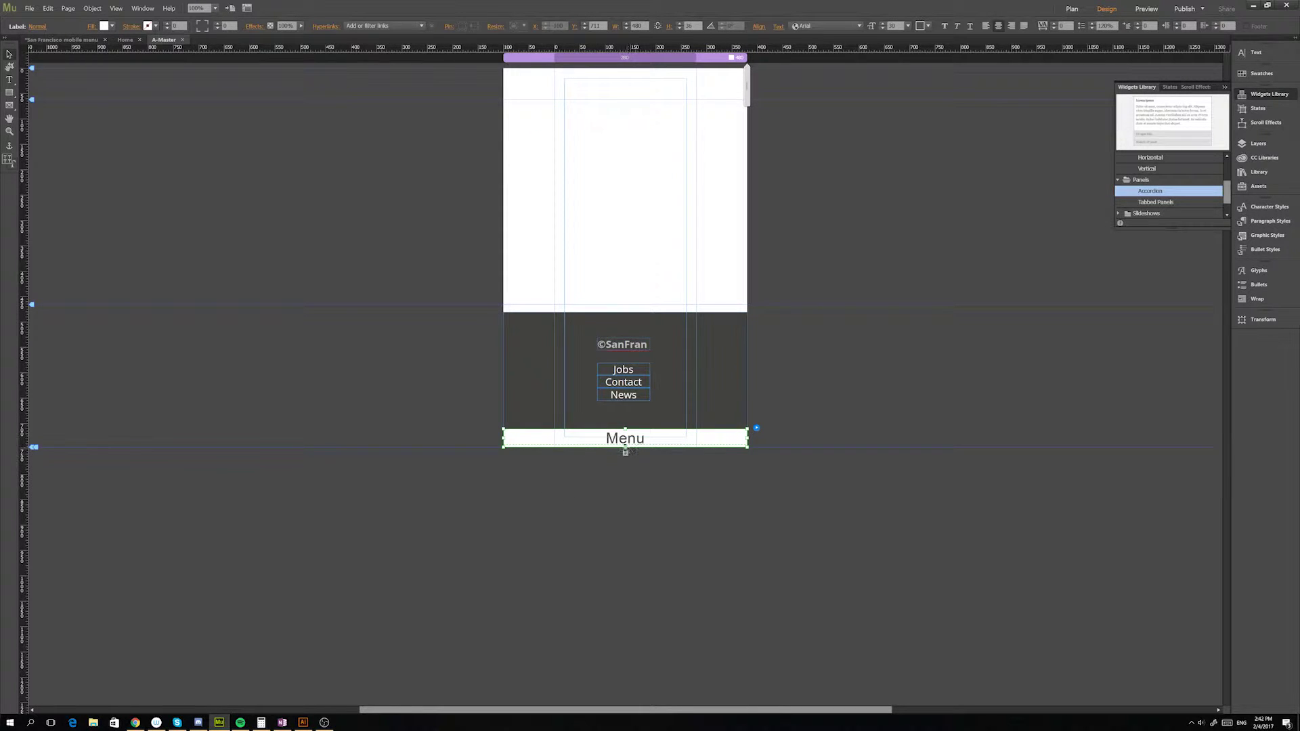
{"action": "left_click", "coordinate": [612, 444]}
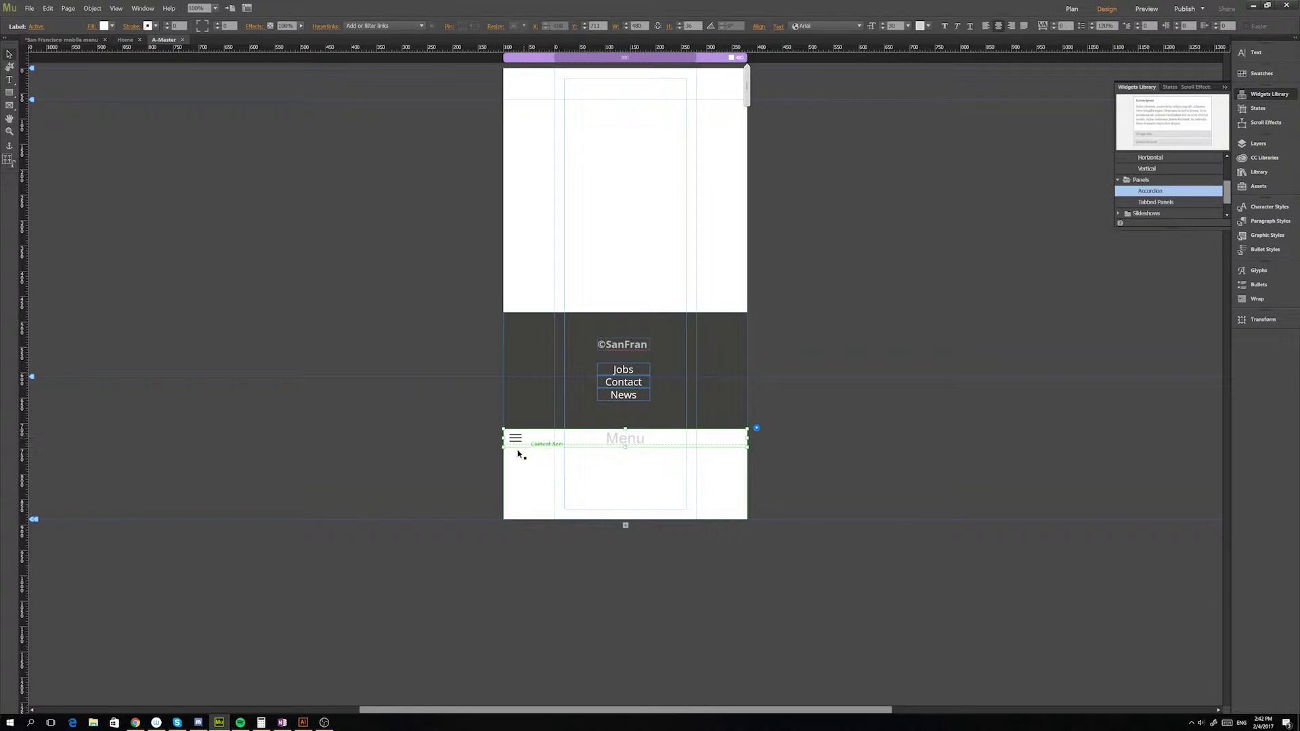
{"action": "left_click", "coordinate": [638, 445]}
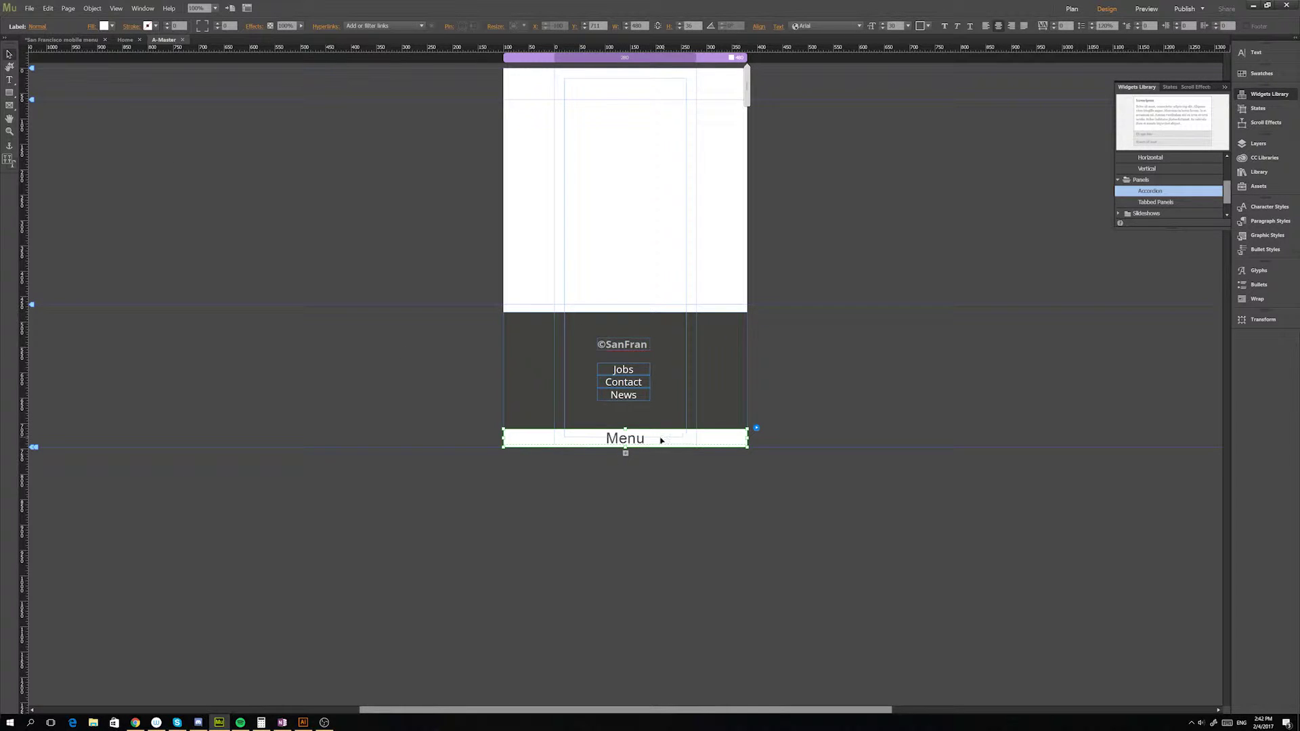
- Add Menu.ai as the background image of the collapsed Menu label's Normal state, with fitting Scale to Fit
{"action": "left_click", "coordinate": [92, 25]}
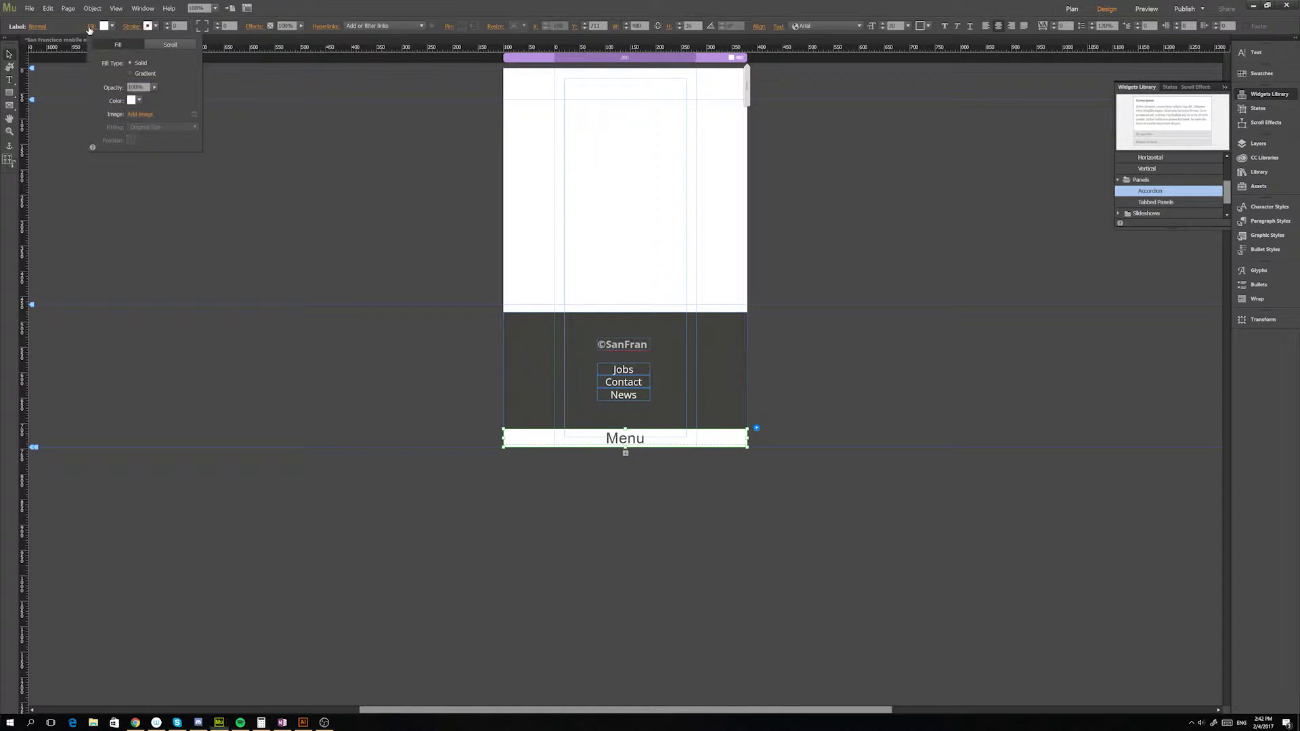
{"action": "left_click", "coordinate": [141, 115]}
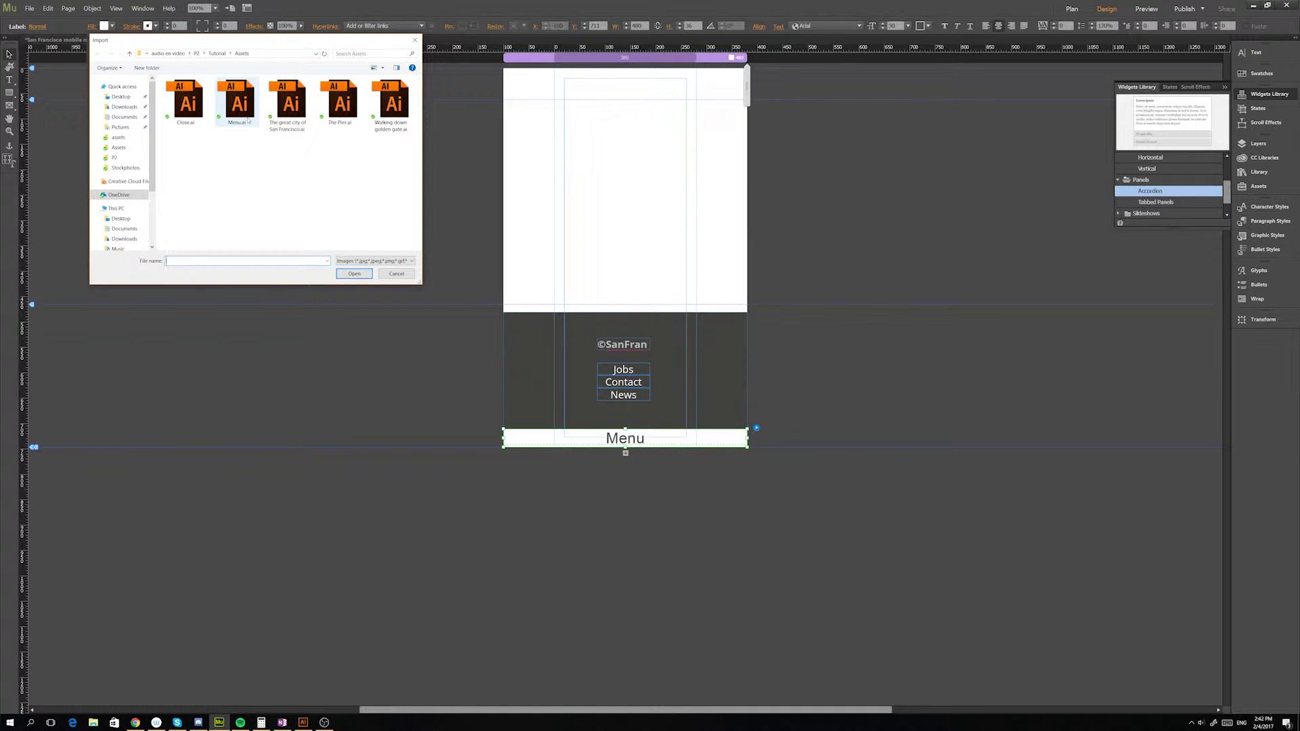
{"action": "left_click", "coordinate": [249, 120]}
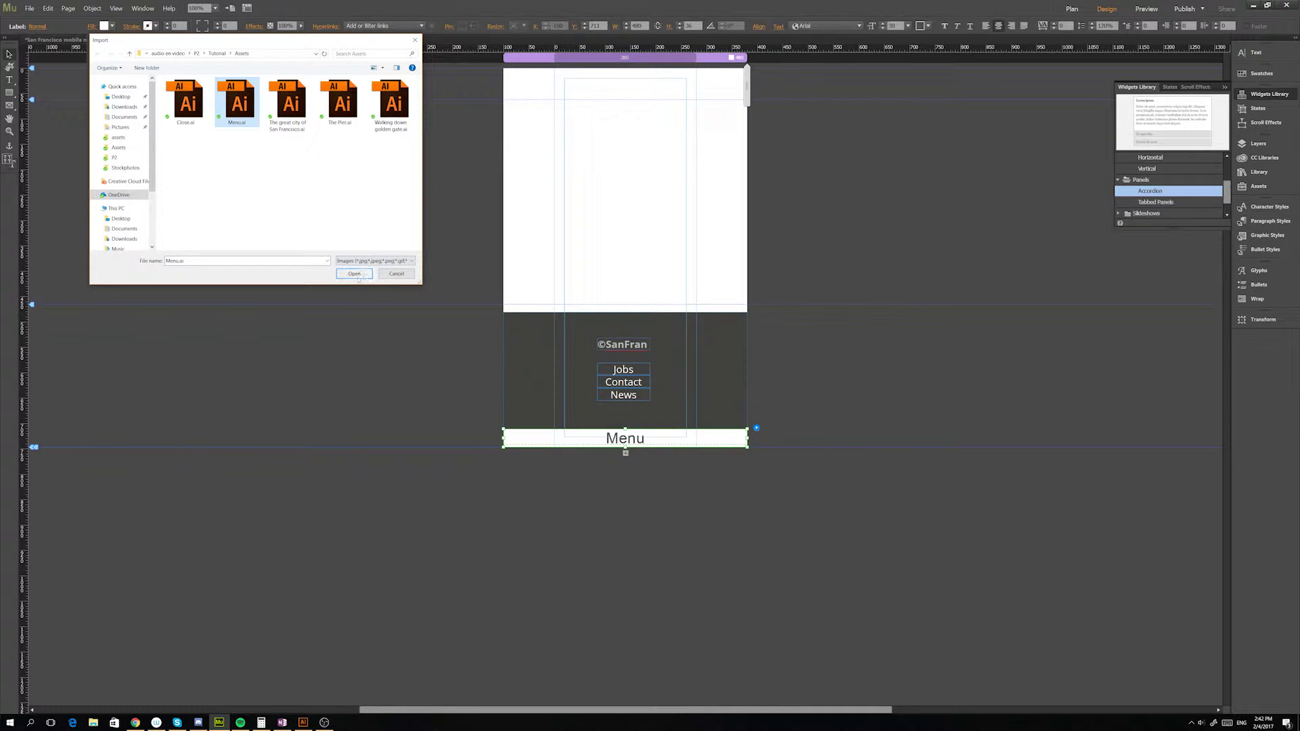
{"action": "left_click", "coordinate": [356, 275]}
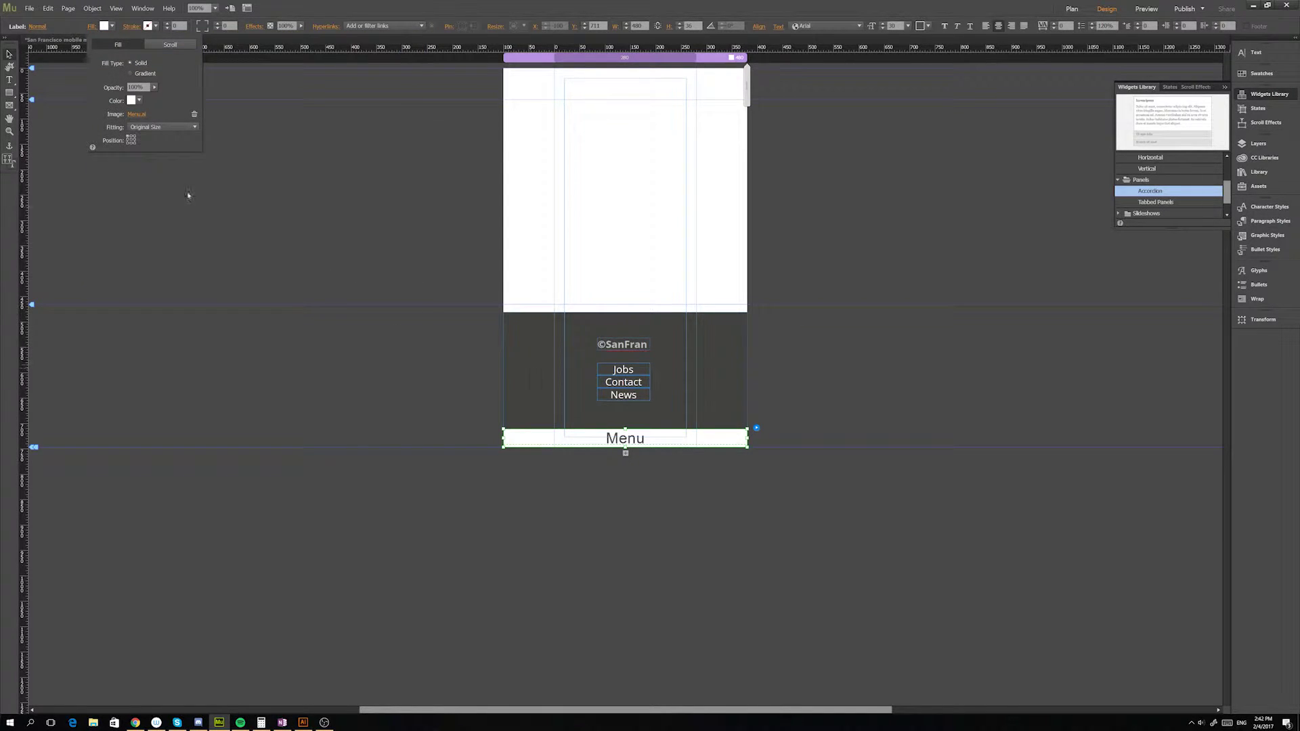
{"action": "left_click", "coordinate": [155, 128]}
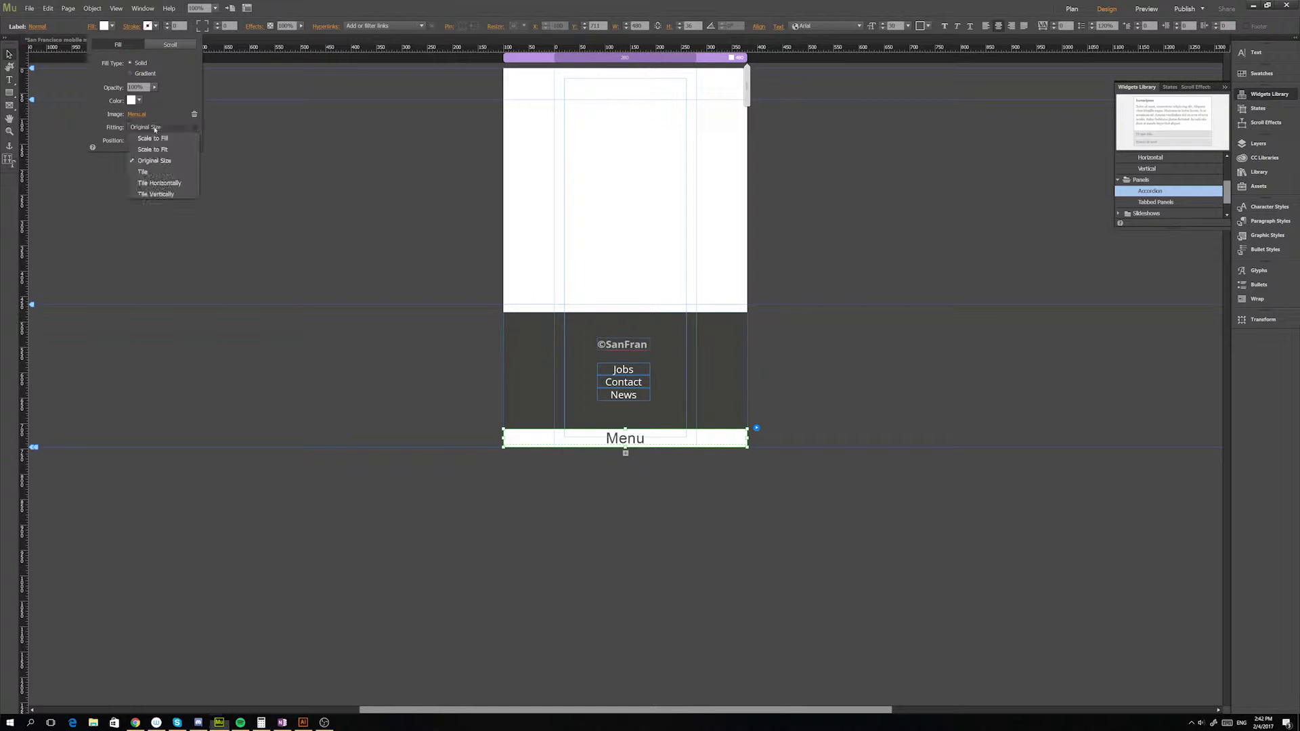
{"action": "left_click", "coordinate": [167, 149]}
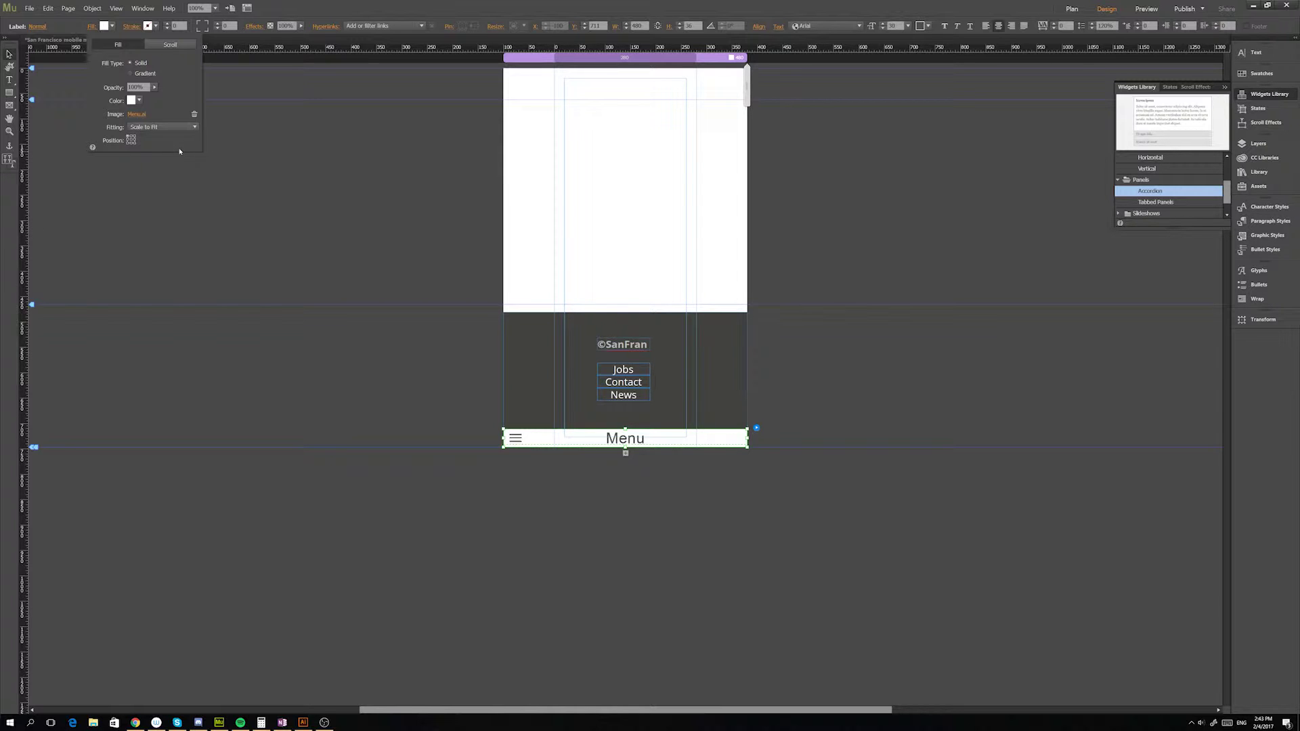
- Try Scale to Fill on the Menu label's background image, and return the fitting to Scale to Fit
{"action": "left_click", "coordinate": [163, 126]}
{"action": "left_click", "coordinate": [163, 127]}
{"action": "left_click", "coordinate": [166, 128]}
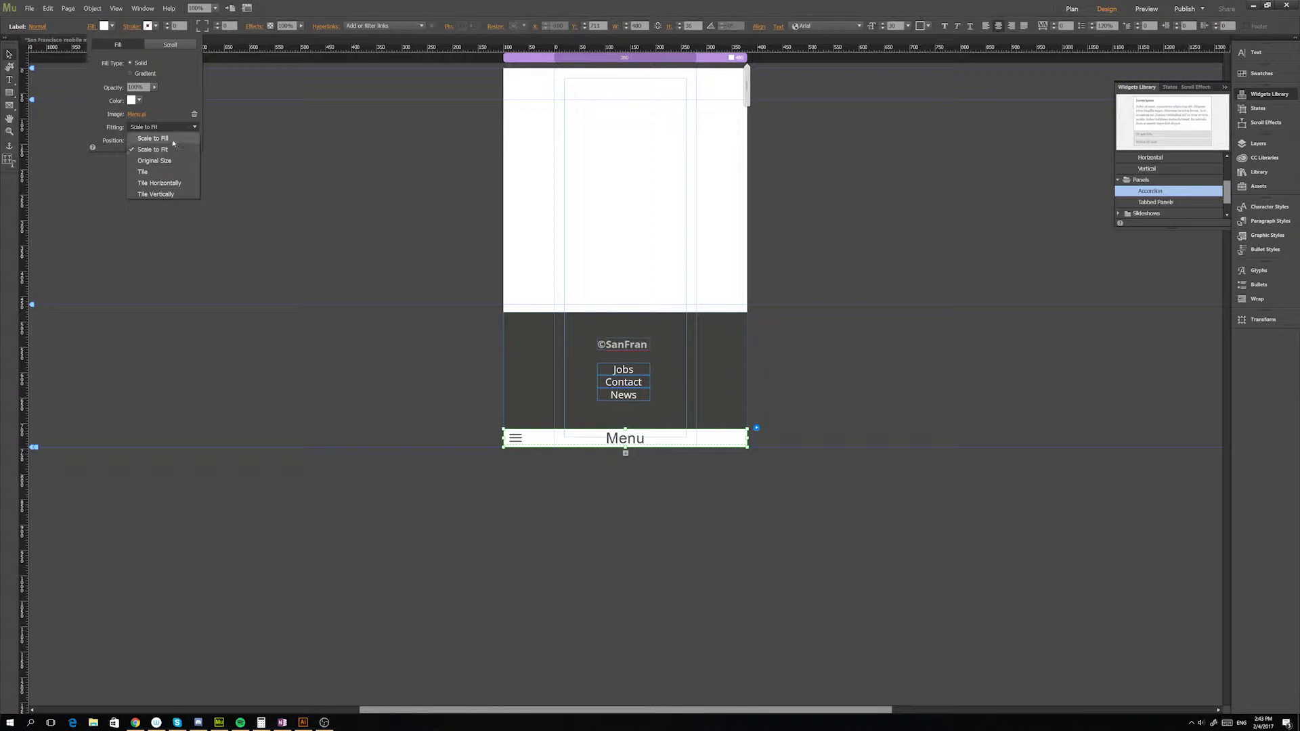
{"action": "left_click", "coordinate": [174, 138]}
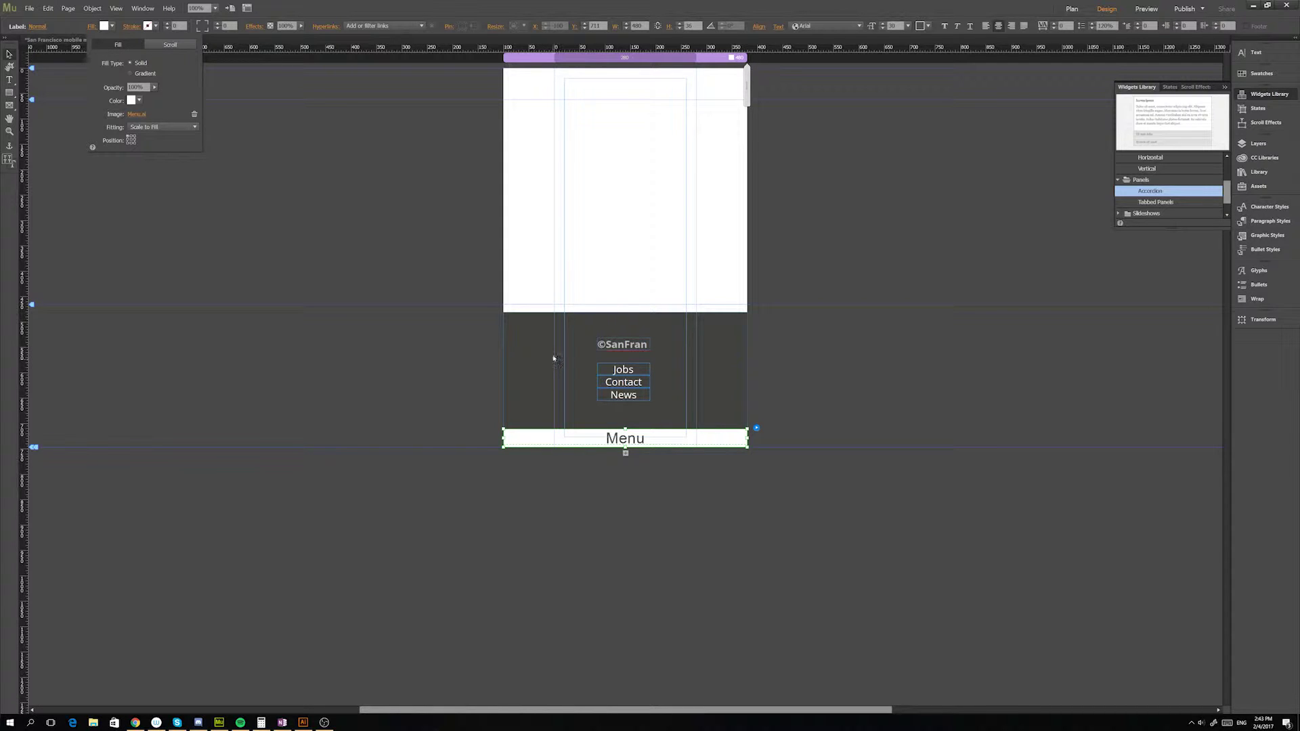
{"action": "left_click", "coordinate": [183, 128]}
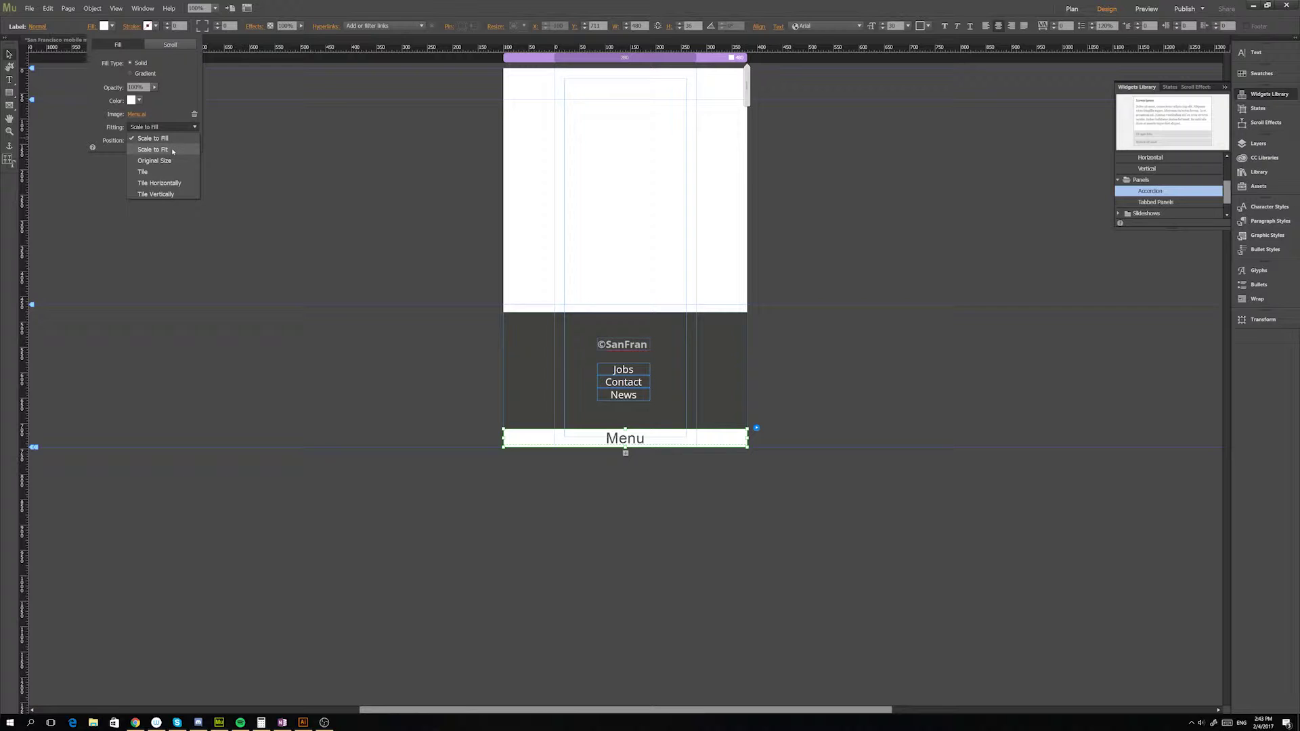
{"action": "left_click", "coordinate": [173, 150]}
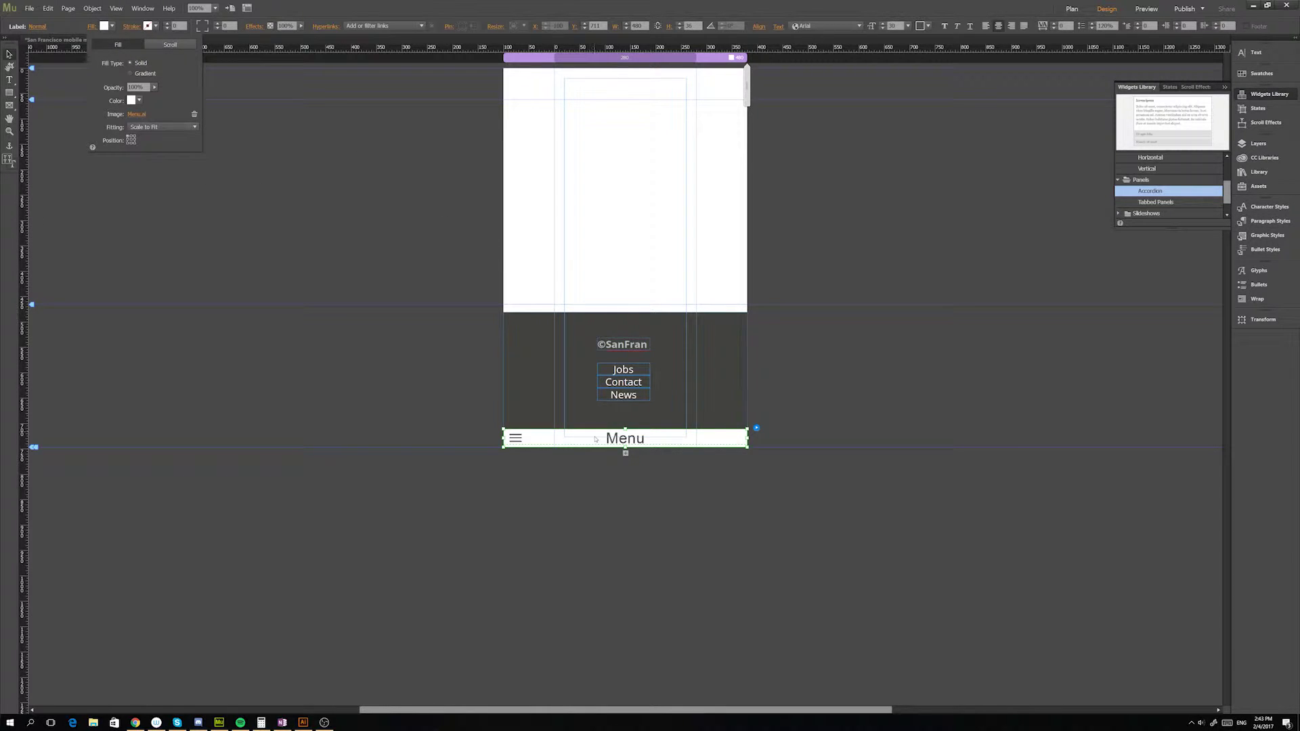
- Open the accordion and replace the active Menu label's background image with Close.ai
{"action": "left_click", "coordinate": [595, 439]}
{"action": "left_click", "coordinate": [595, 439]}
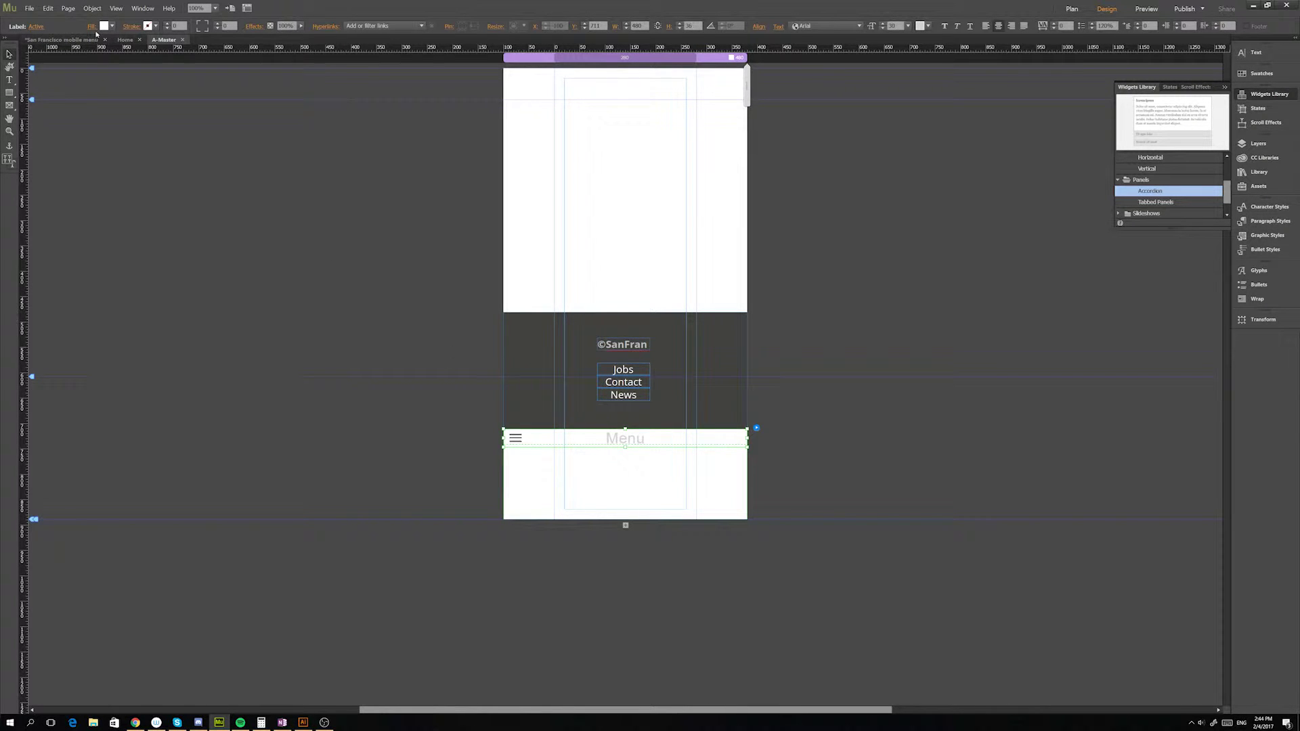
{"action": "left_click", "coordinate": [91, 27]}
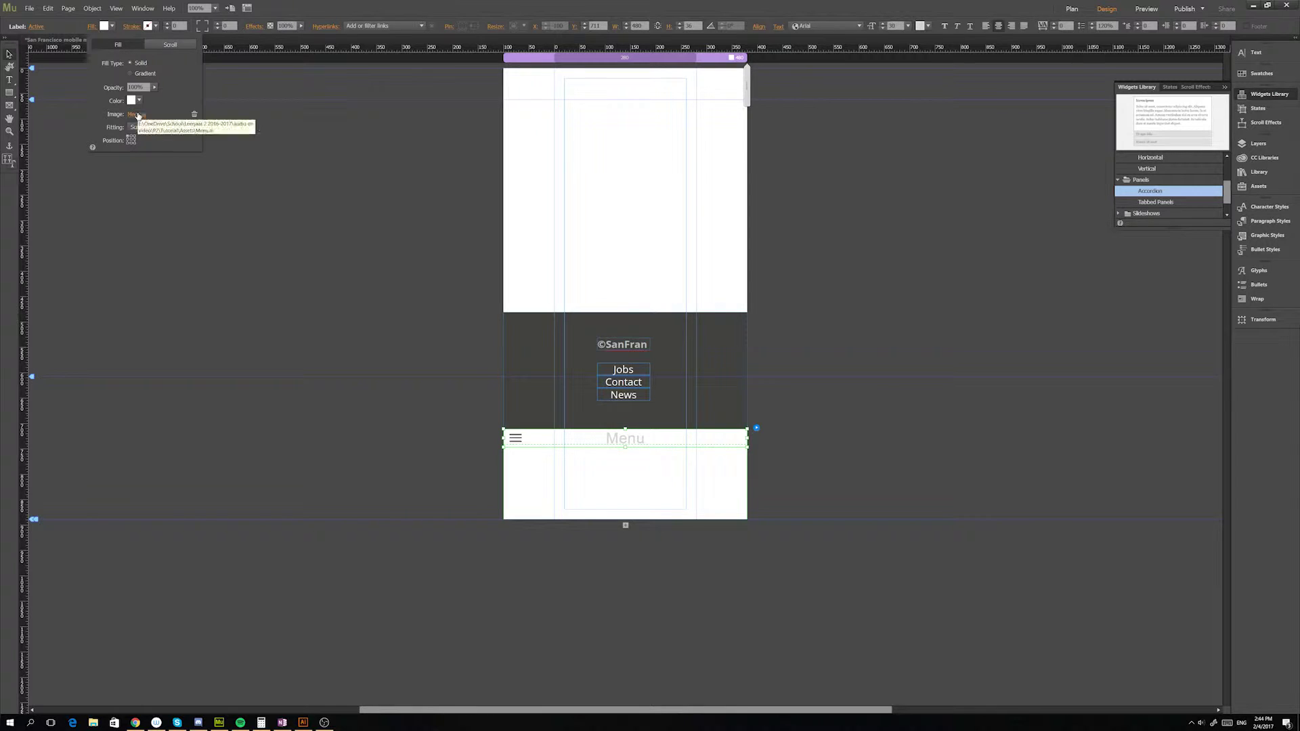
{"action": "left_click", "coordinate": [137, 115]}
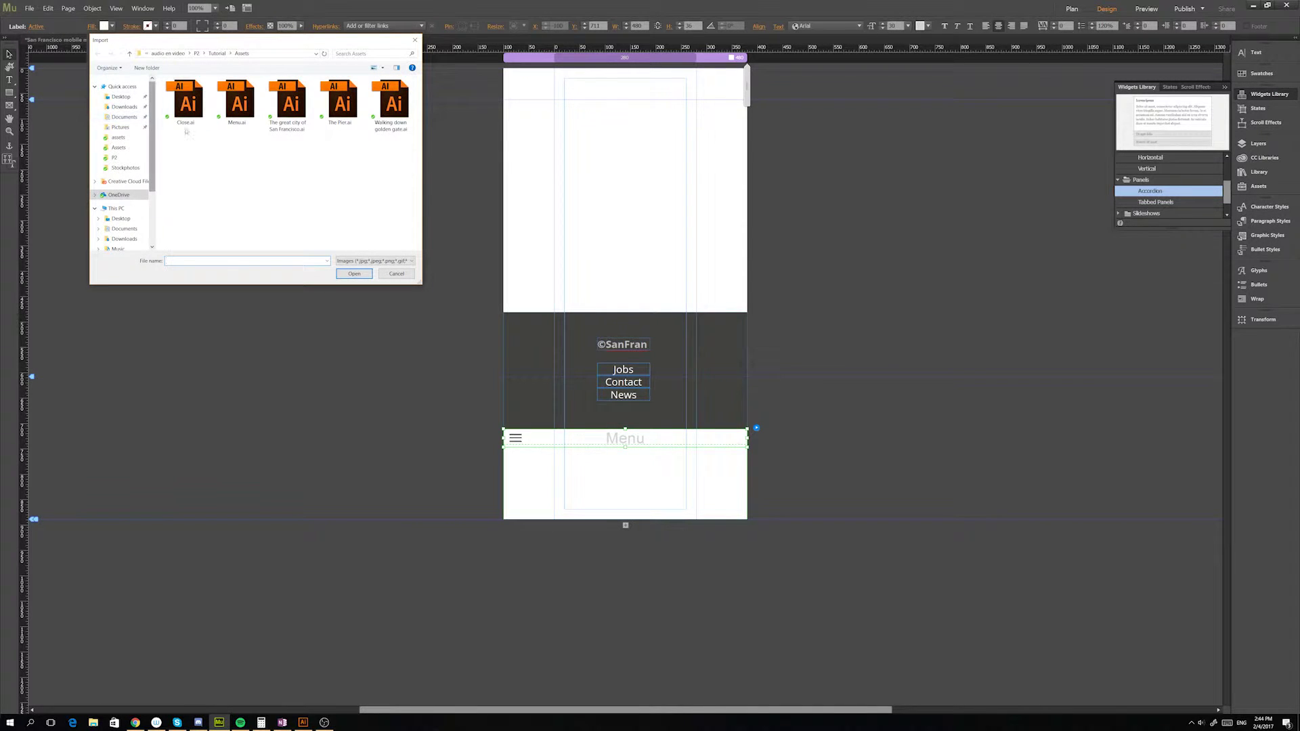
{"action": "left_click", "coordinate": [185, 115]}
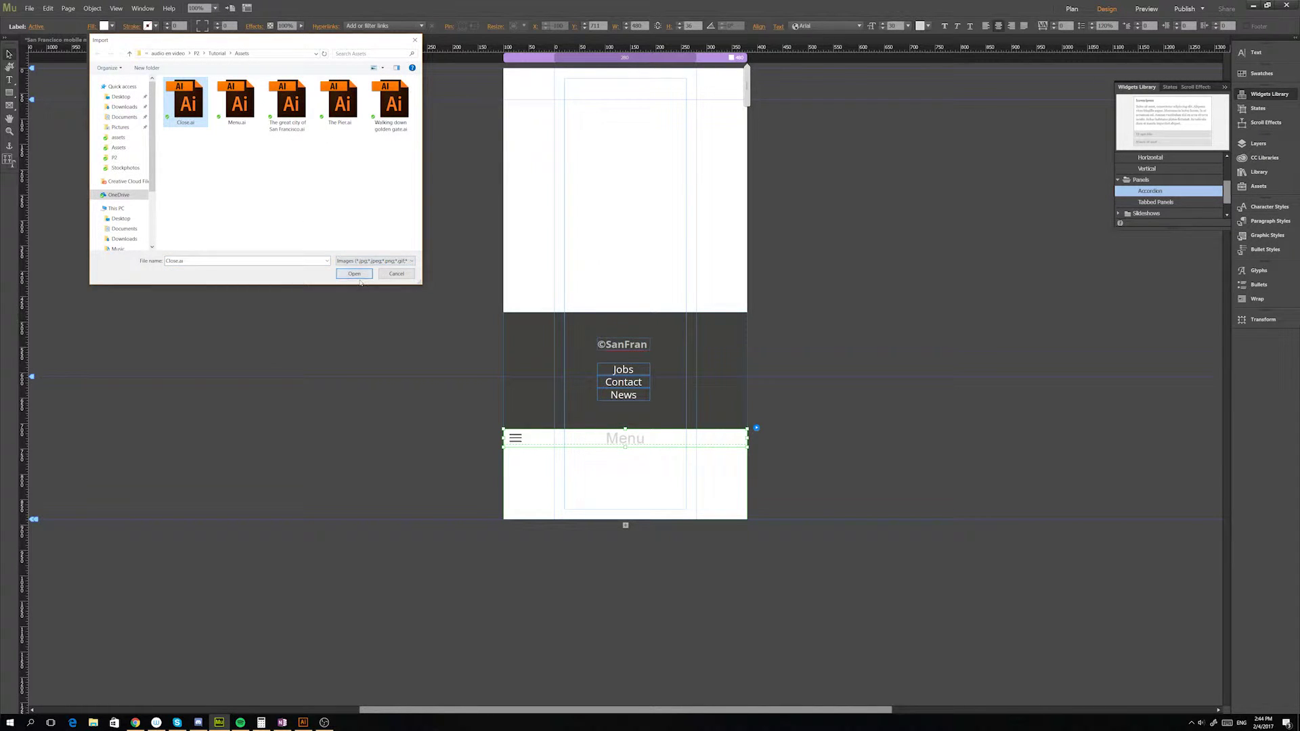
{"action": "left_click", "coordinate": [357, 275]}
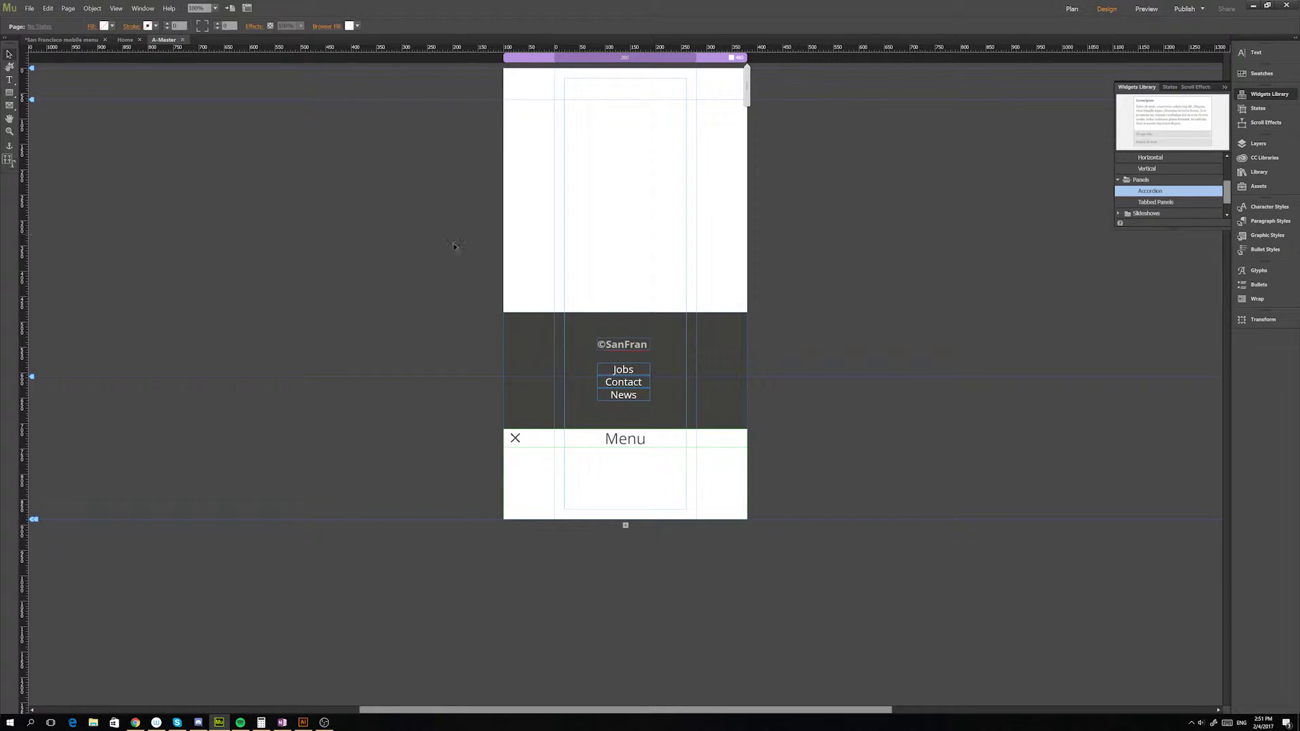
- Collapse and reopen the accordion to check the switch between the menu and close icons
{"action": "left_click_drag", "start_coordinate": [478, 278], "coordinate": [517, 440]}
{"action": "left_click", "coordinate": [516, 441]}
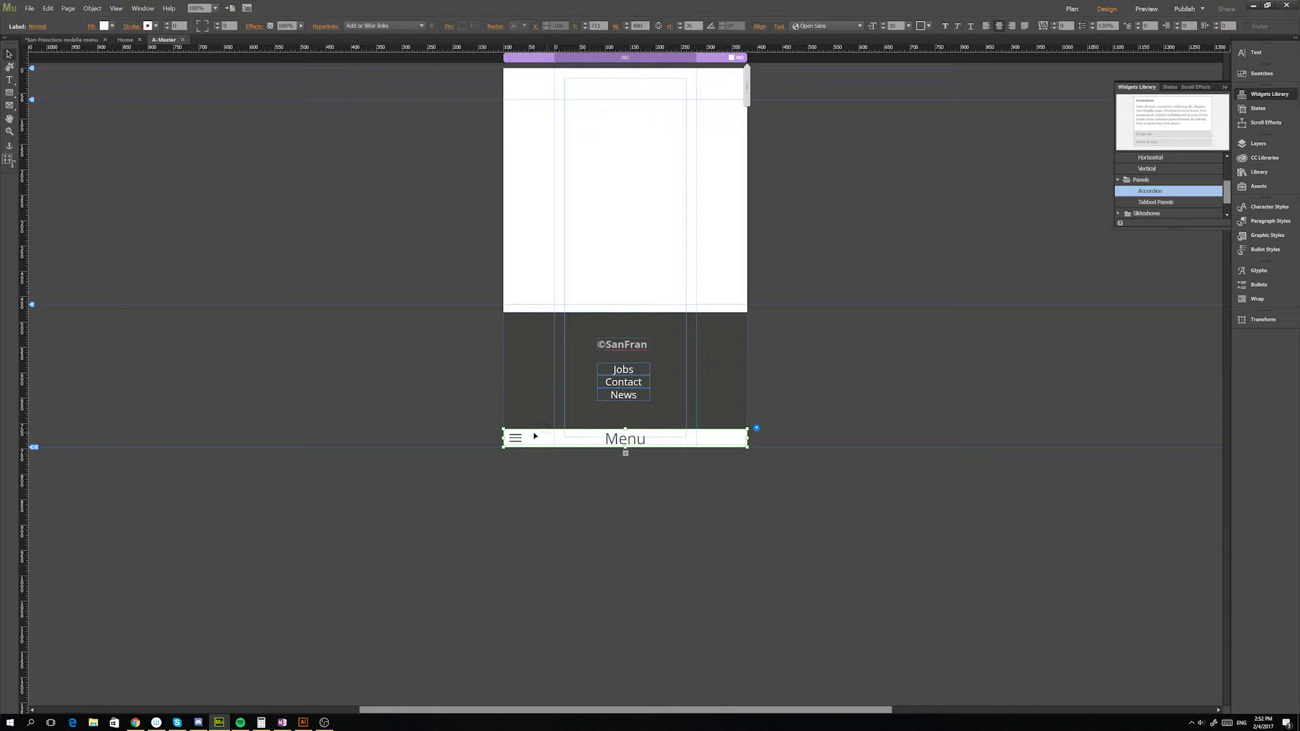
{"action": "left_click", "coordinate": [514, 439]}
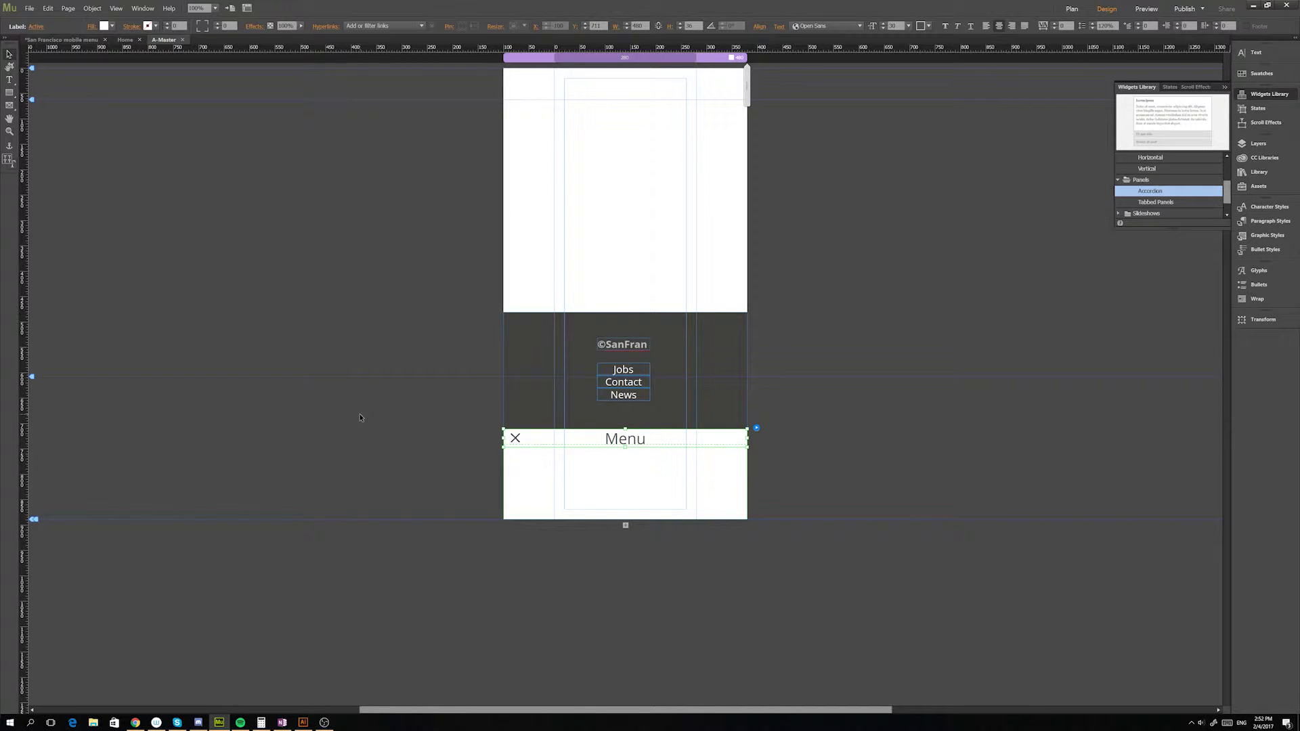
- Preview the page in the browser, scrolling through it on the phone and testing the Menu accordion below the footer
{"action": "left_click", "coordinate": [491, 263]}
{"action": "key", "text": "ctrl+shift+e"}
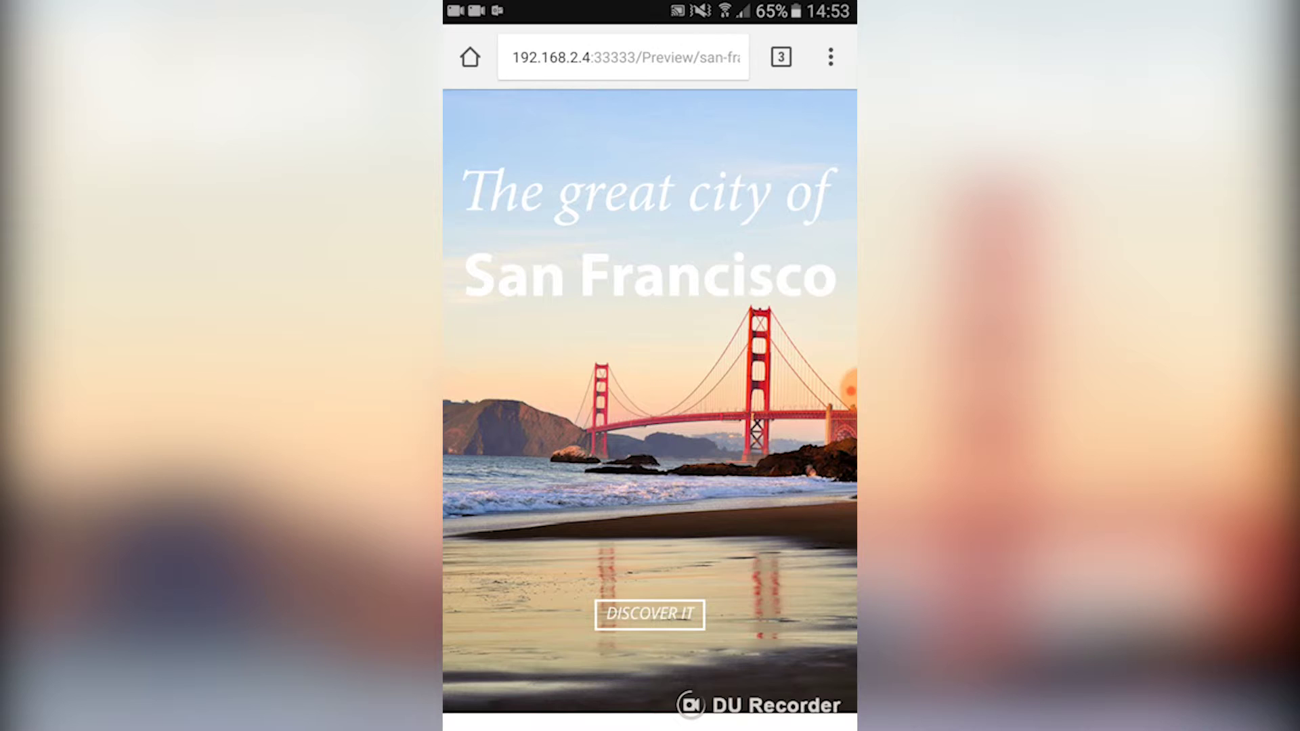
{"action": "scroll", "coordinate": [651, 400], "scroll_direction": "down", "scroll_amount": 10}
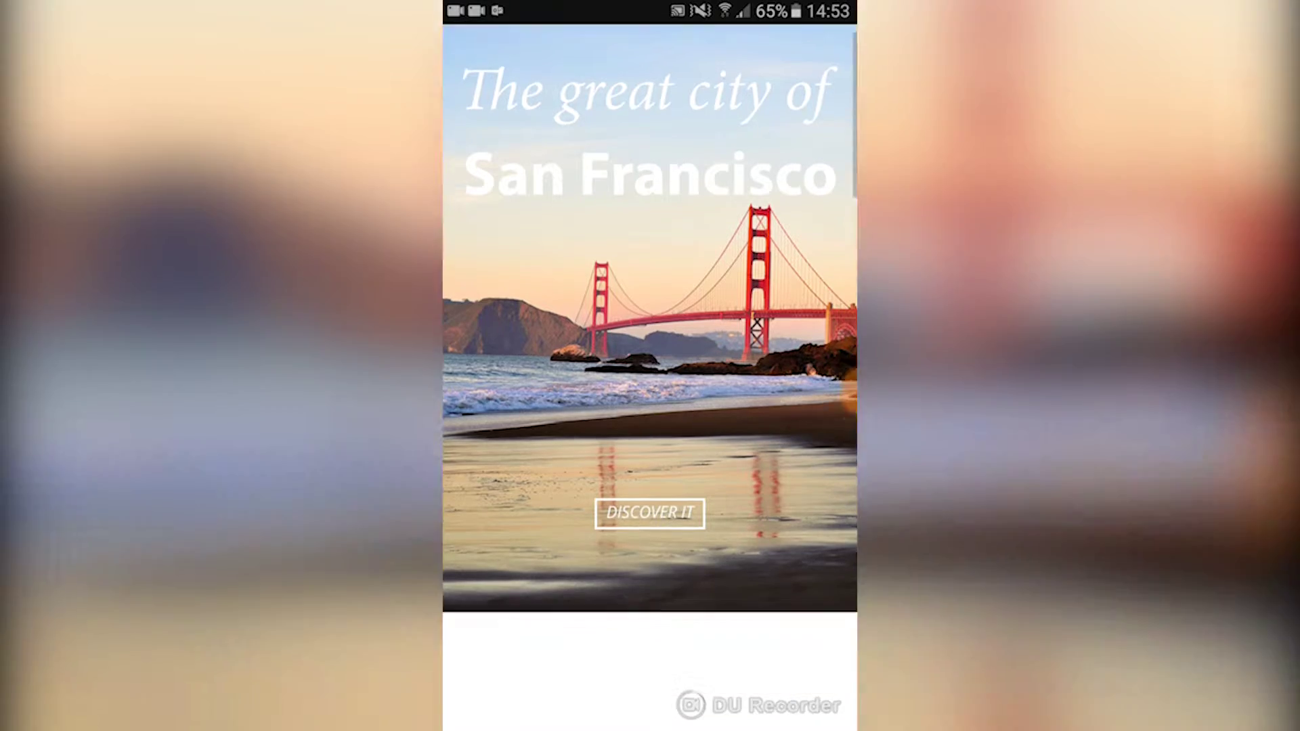
{"action": "scroll", "coordinate": [650, 399], "scroll_direction": "down", "scroll_amount": 15}
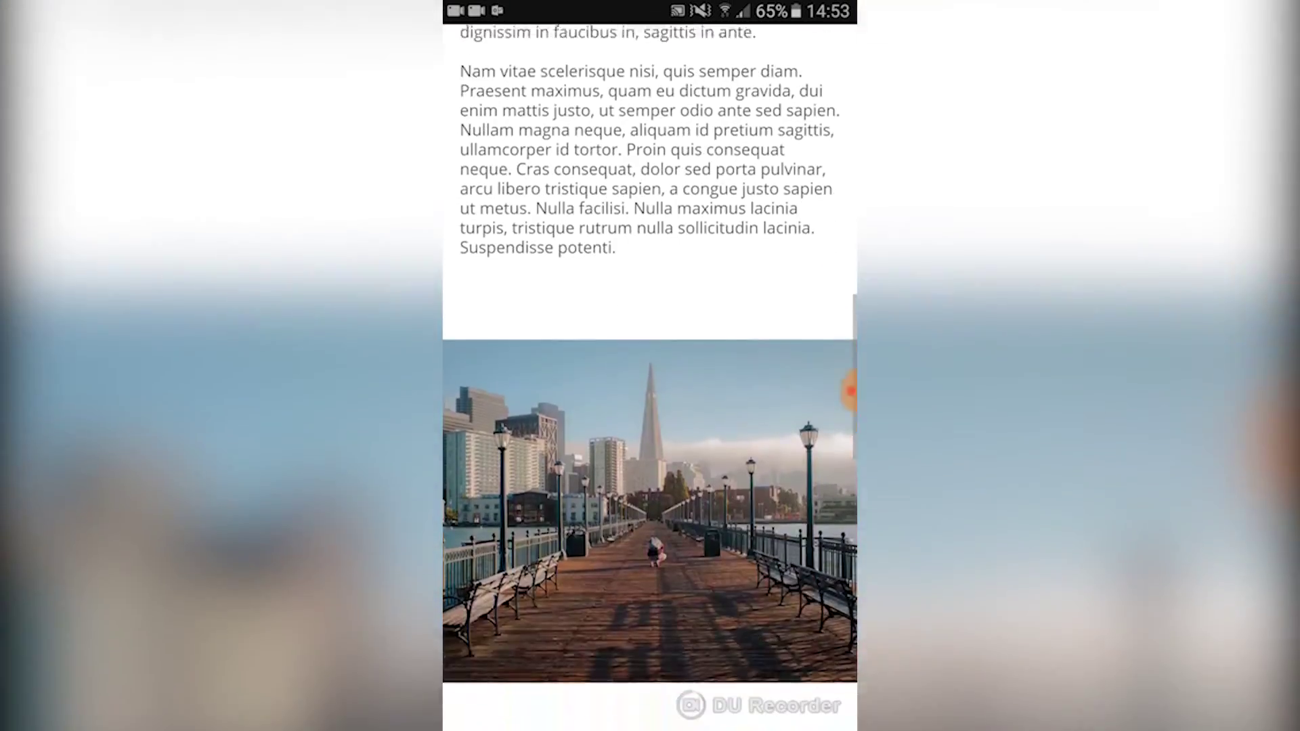
{"action": "scroll", "coordinate": [650, 399], "scroll_direction": "down", "scroll_amount": 3}
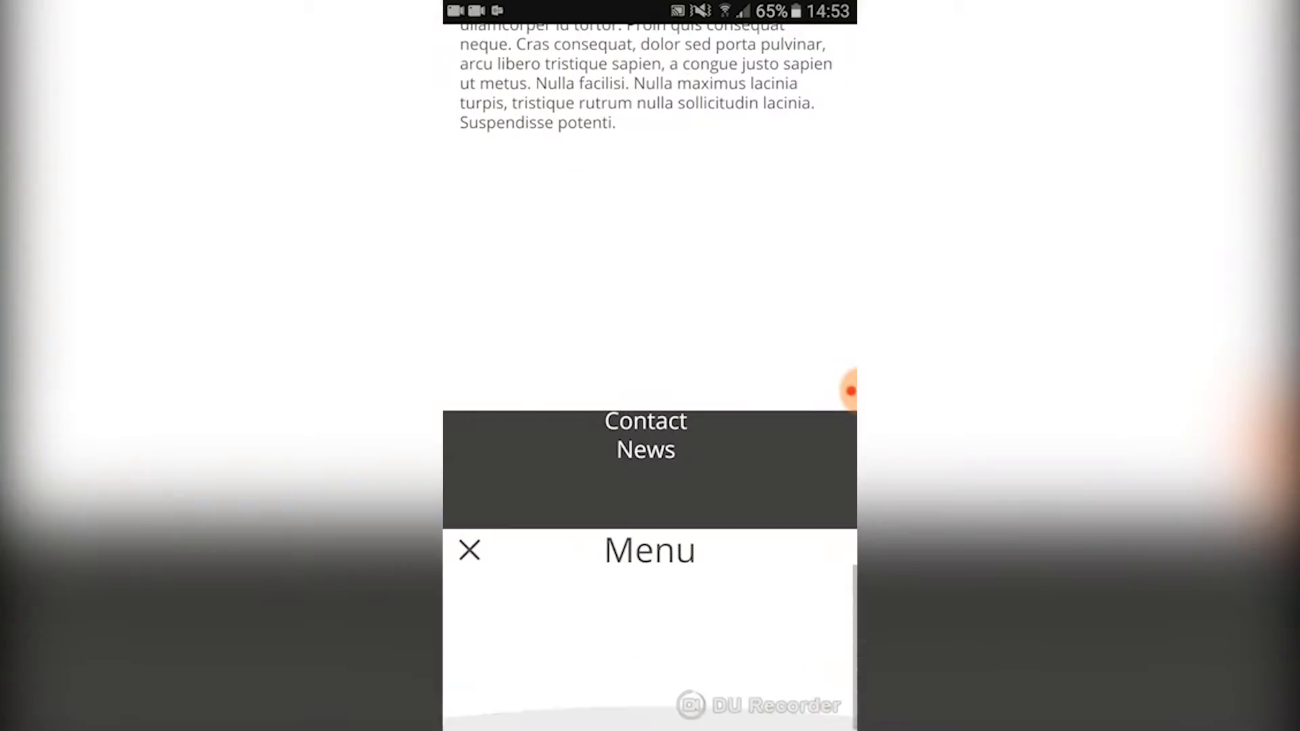
{"action": "scroll", "coordinate": [650, 399], "scroll_direction": "up", "scroll_amount": 1}
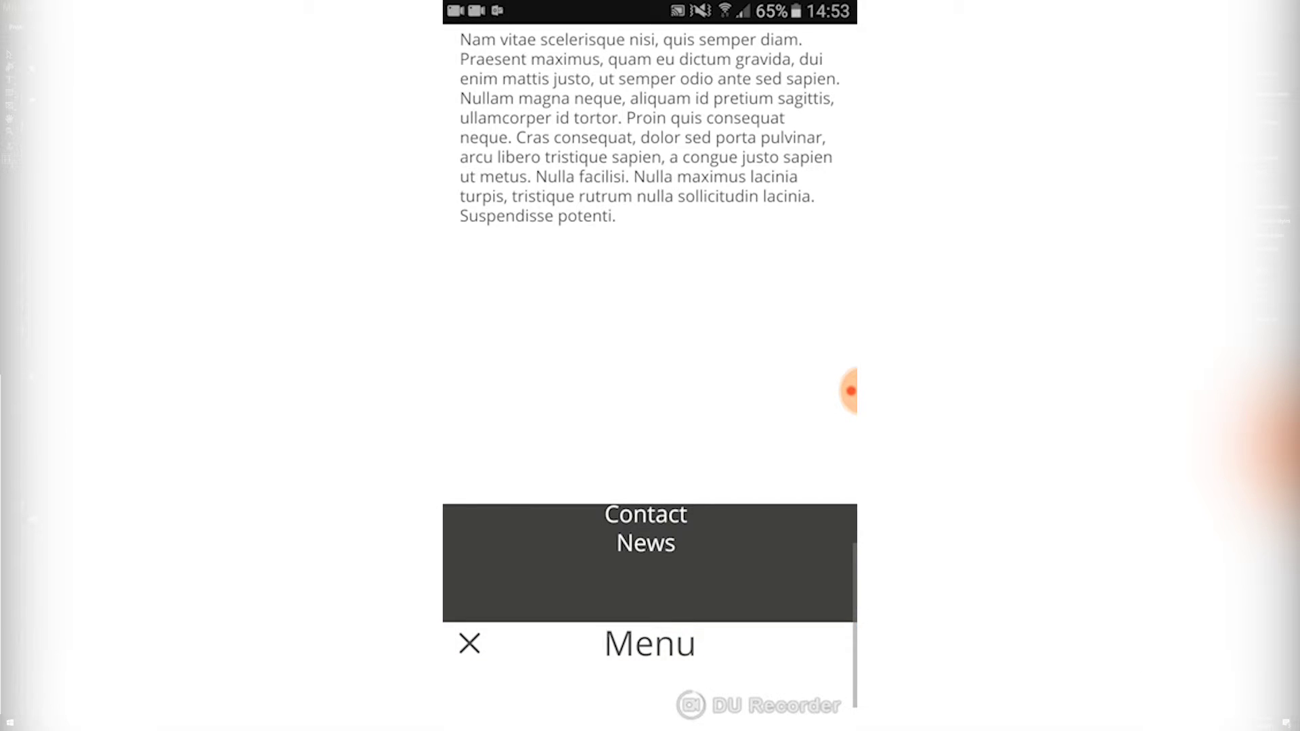
{"action": "left_click", "coordinate": [650, 643]}
{"action": "left_click", "coordinate": [650, 643]}
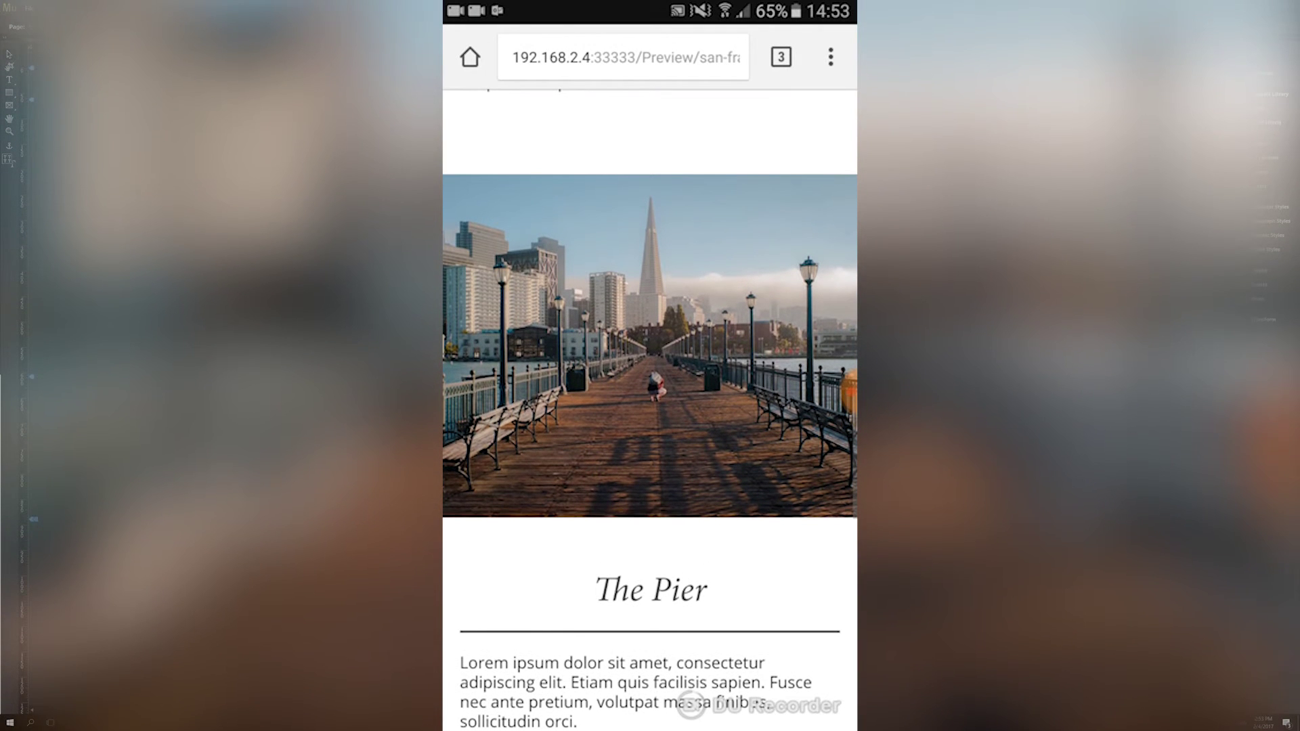
{"action": "scroll", "coordinate": [851, 391], "scroll_direction": "up", "scroll_amount": 10}
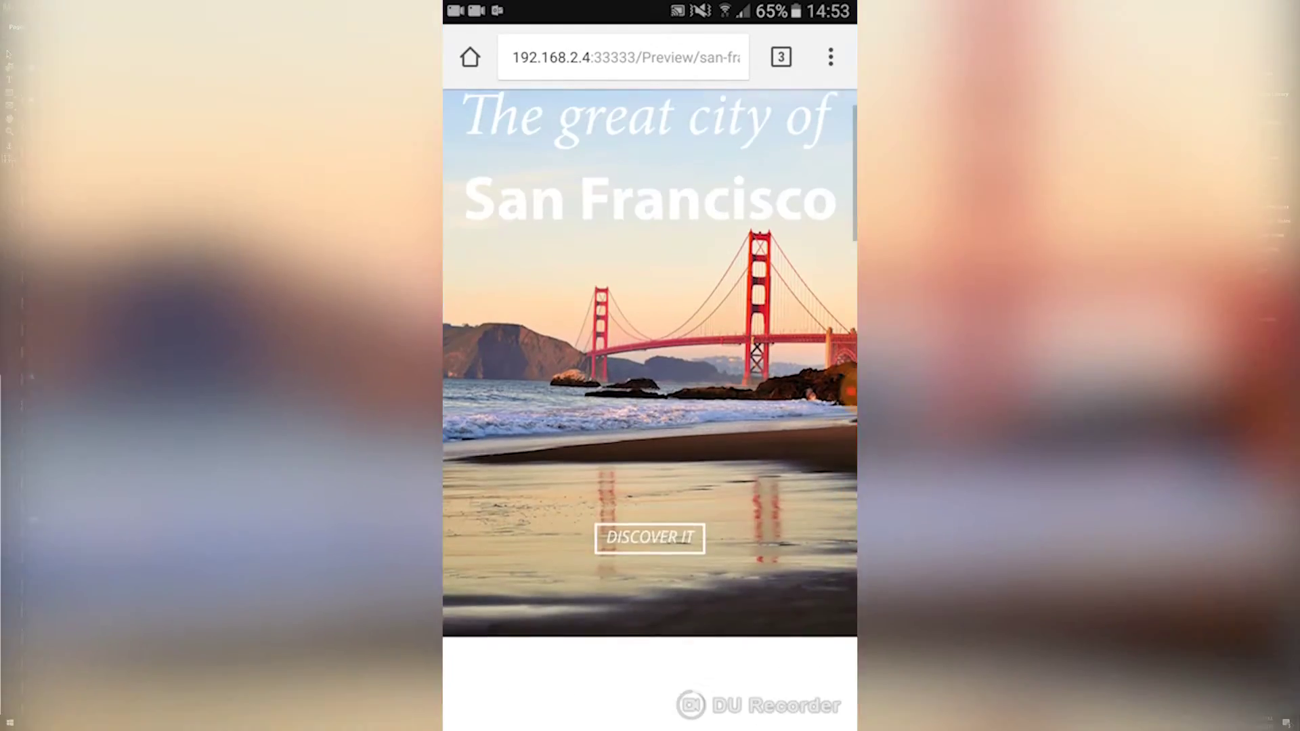
{"action": "scroll", "coordinate": [650, 365], "scroll_direction": "down", "scroll_amount": 5}
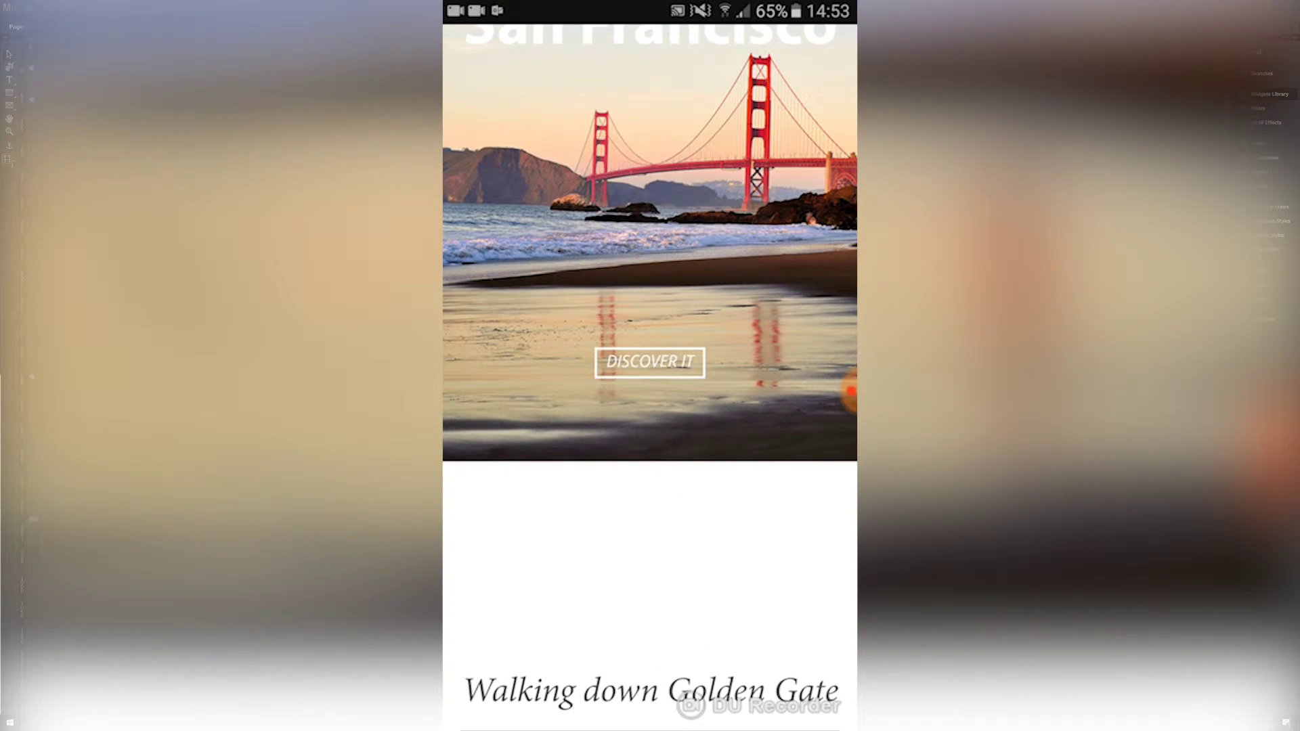
{"action": "scroll", "coordinate": [851, 391], "scroll_direction": "up", "scroll_amount": 5}
{"action": "scroll", "coordinate": [850, 391], "scroll_direction": "down", "scroll_amount": 5}
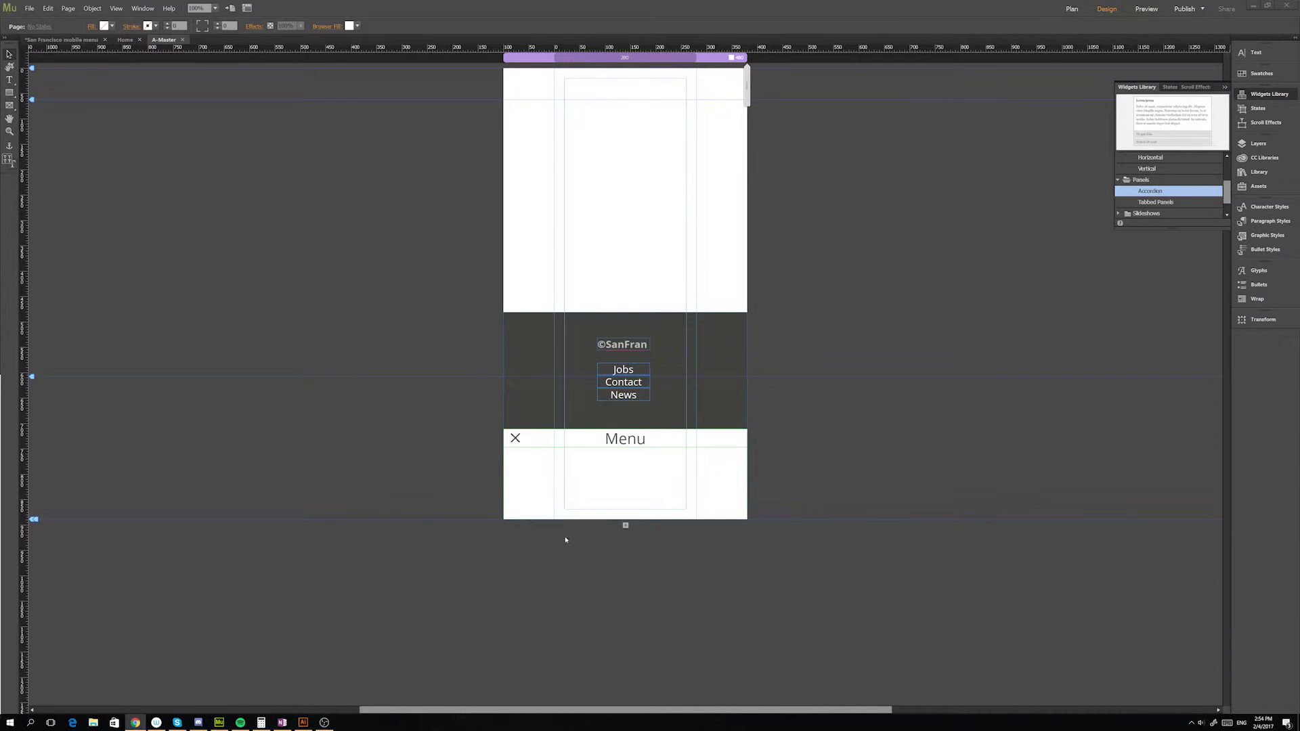
- Pin the whole accordion to the bottom center of the browser window
{"action": "left_click", "coordinate": [583, 444]}
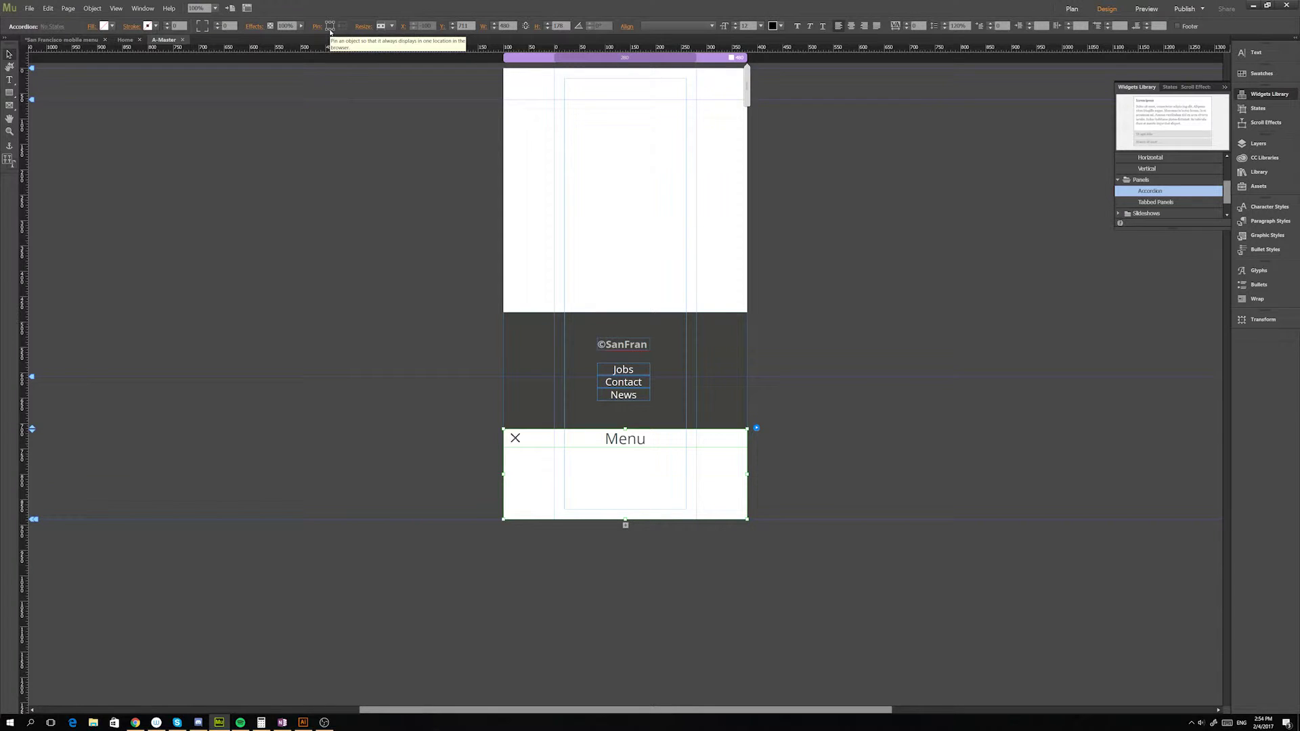
{"action": "left_click", "coordinate": [330, 31]}
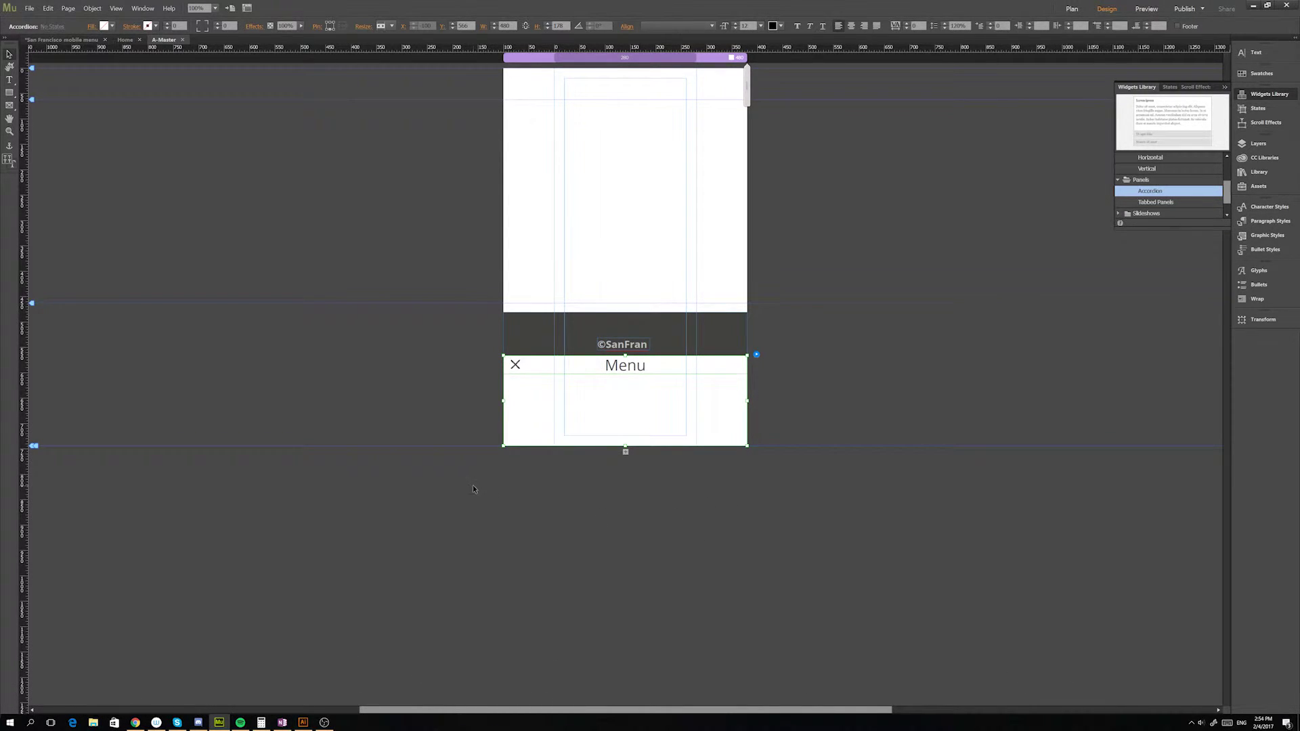
{"action": "left_click", "coordinate": [528, 499]}
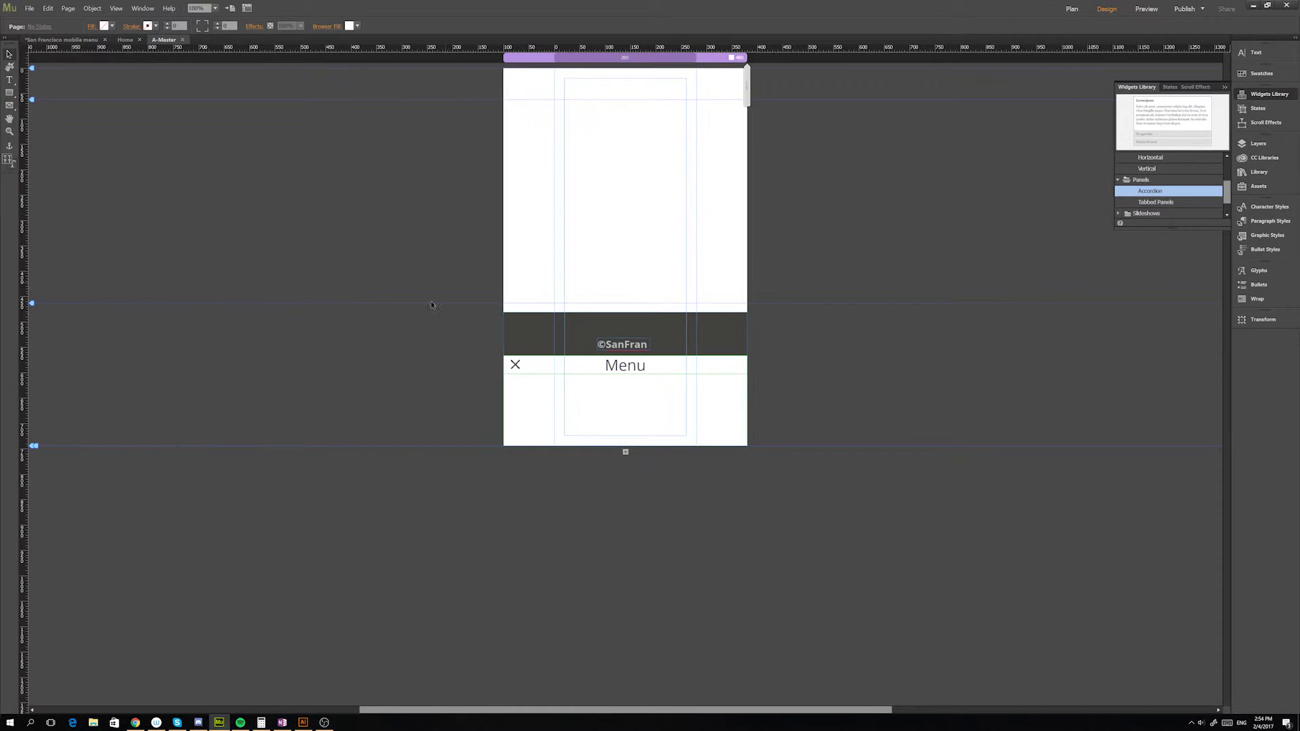
- Place a Vertical menu widget inside the accordion's content area and centre it horizontally below the Menu label
{"action": "left_click", "coordinate": [615, 390]}
{"action": "left_click", "coordinate": [616, 388]}
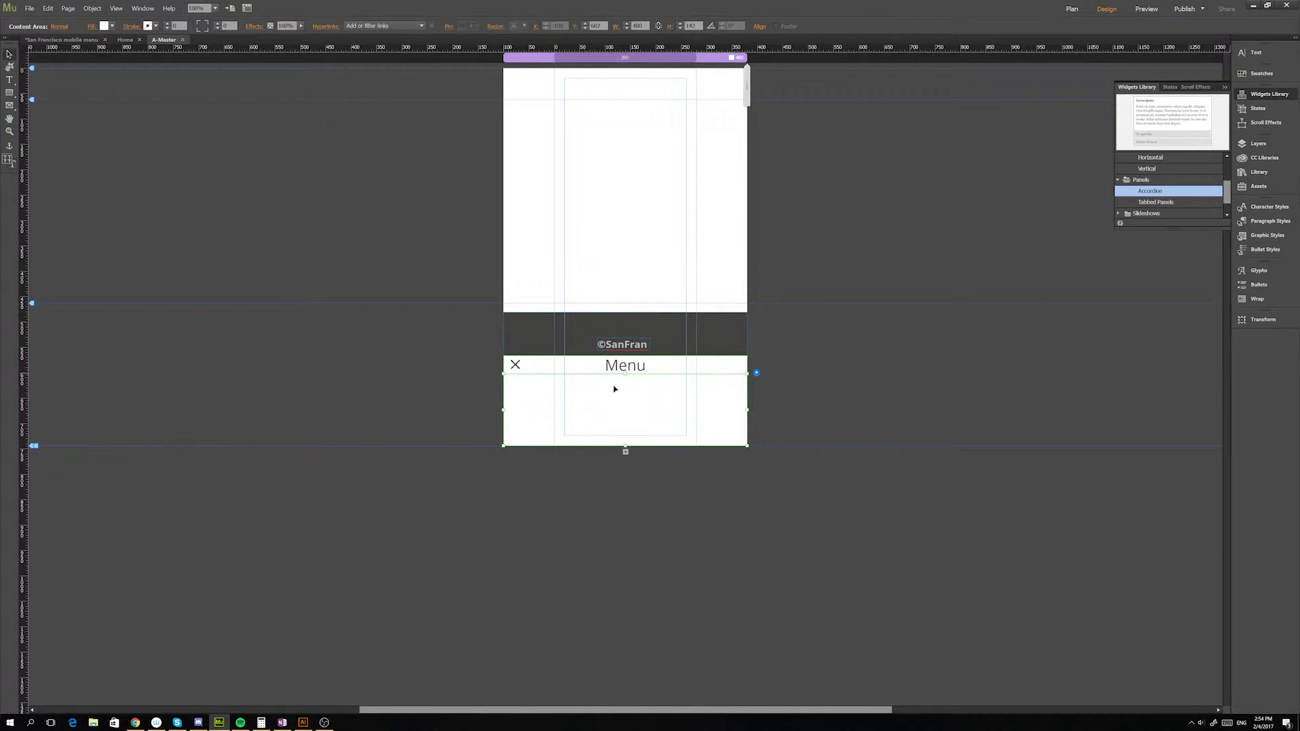
{"action": "left_click", "coordinate": [1118, 181]}
{"action": "scroll", "coordinate": [1146, 196], "scroll_direction": "up", "scroll_amount": 1}
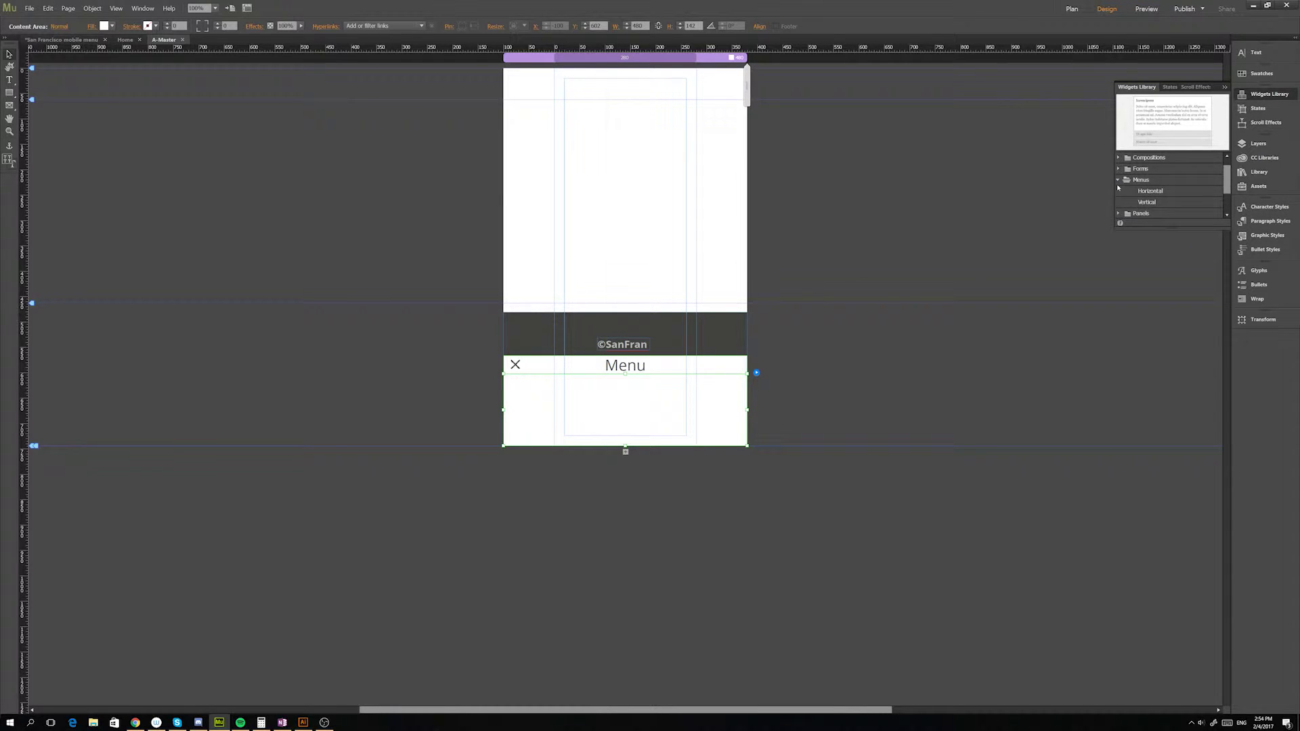
{"action": "left_click", "coordinate": [1149, 203]}
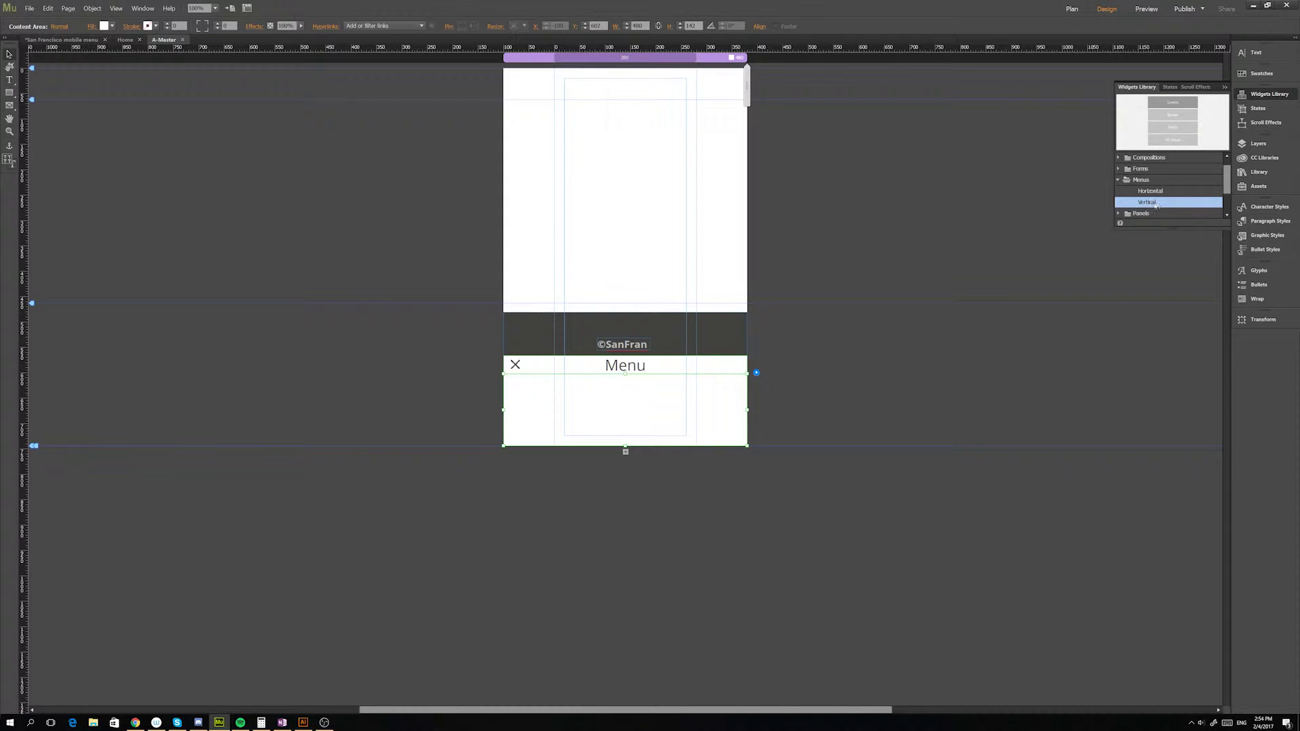
{"action": "left_click_drag", "start_coordinate": [1158, 204], "coordinate": [609, 388]}
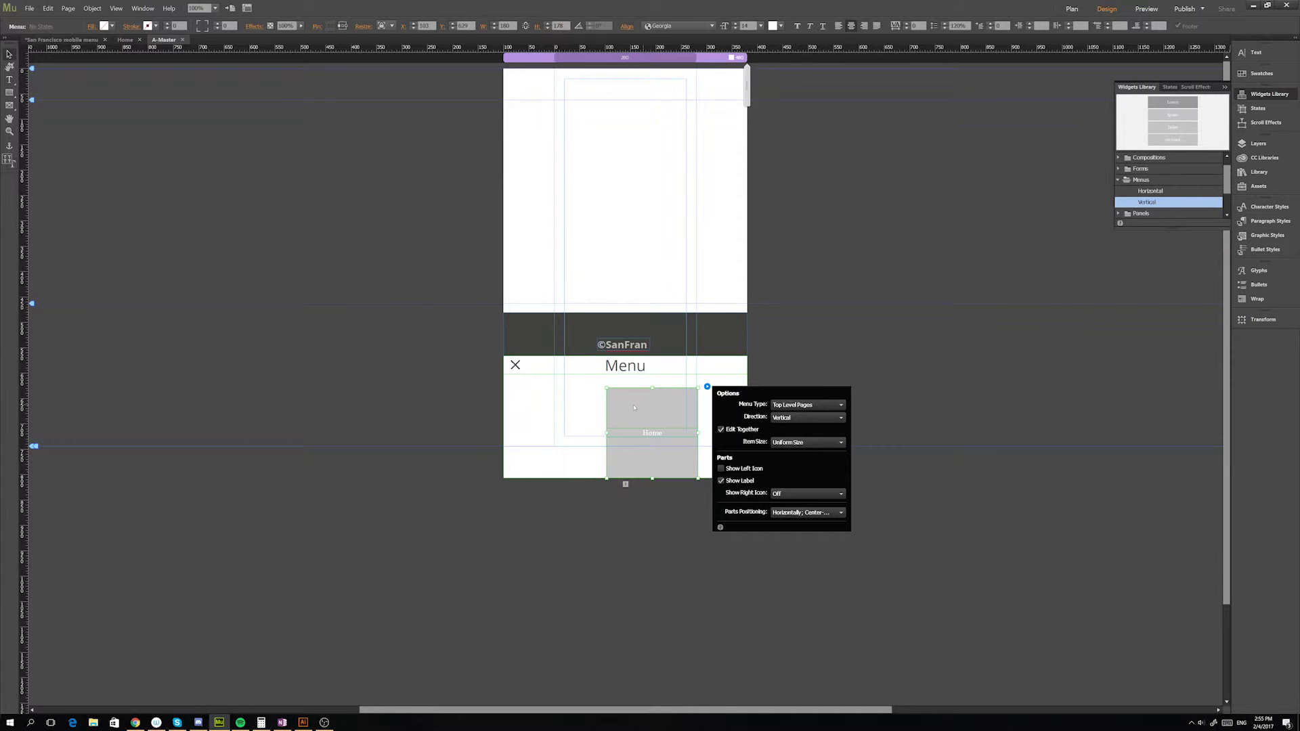
{"action": "left_click_drag", "start_coordinate": [635, 408], "coordinate": [619, 399]}
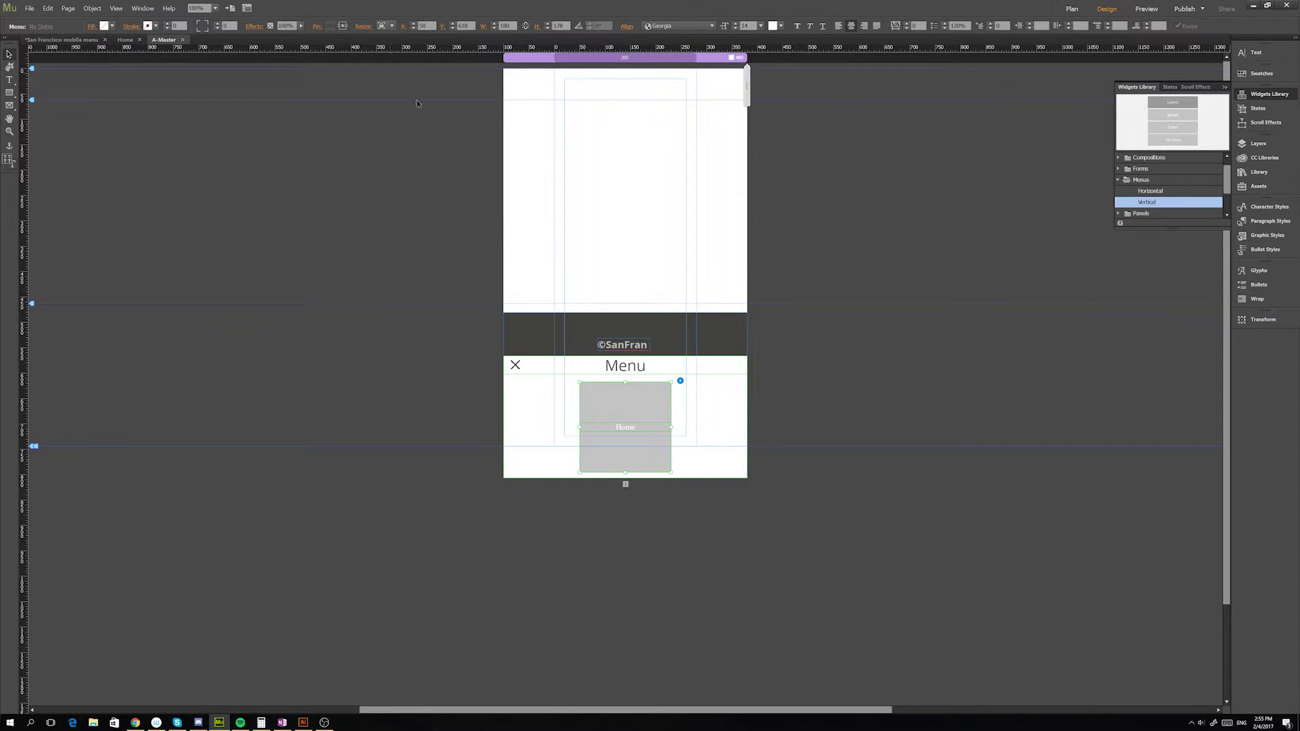
- Move the accordion down below the footer links so the bottom of its Menu label meets the lowest page guide
{"action": "left_click", "coordinate": [574, 369]}
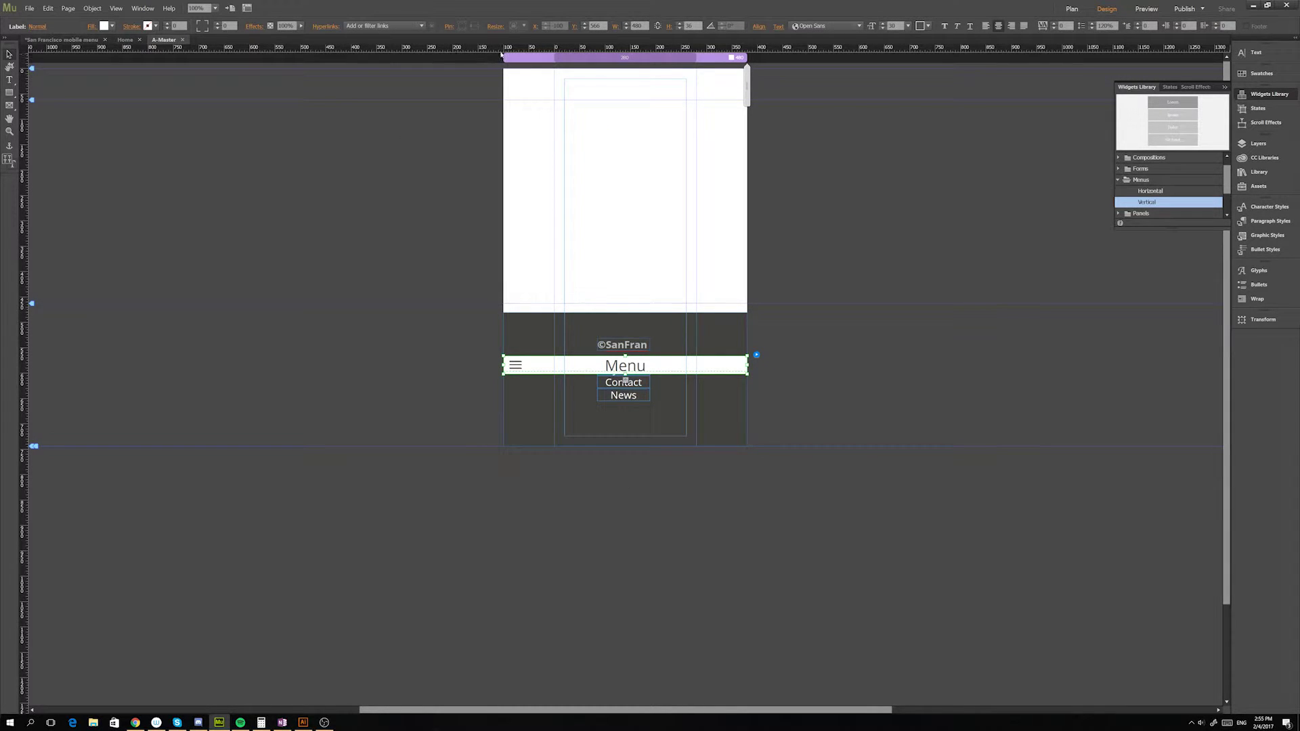
{"action": "left_click", "coordinate": [553, 373]}
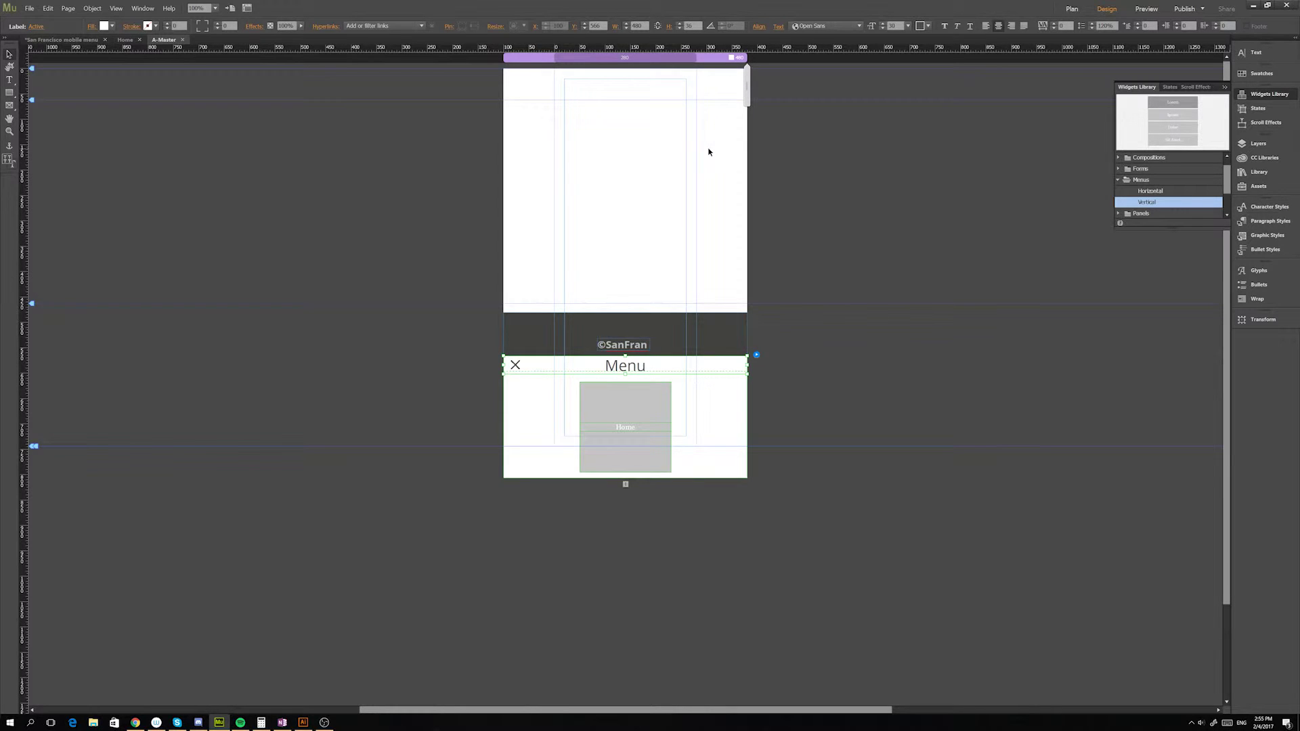
{"action": "left_click", "coordinate": [501, 384]}
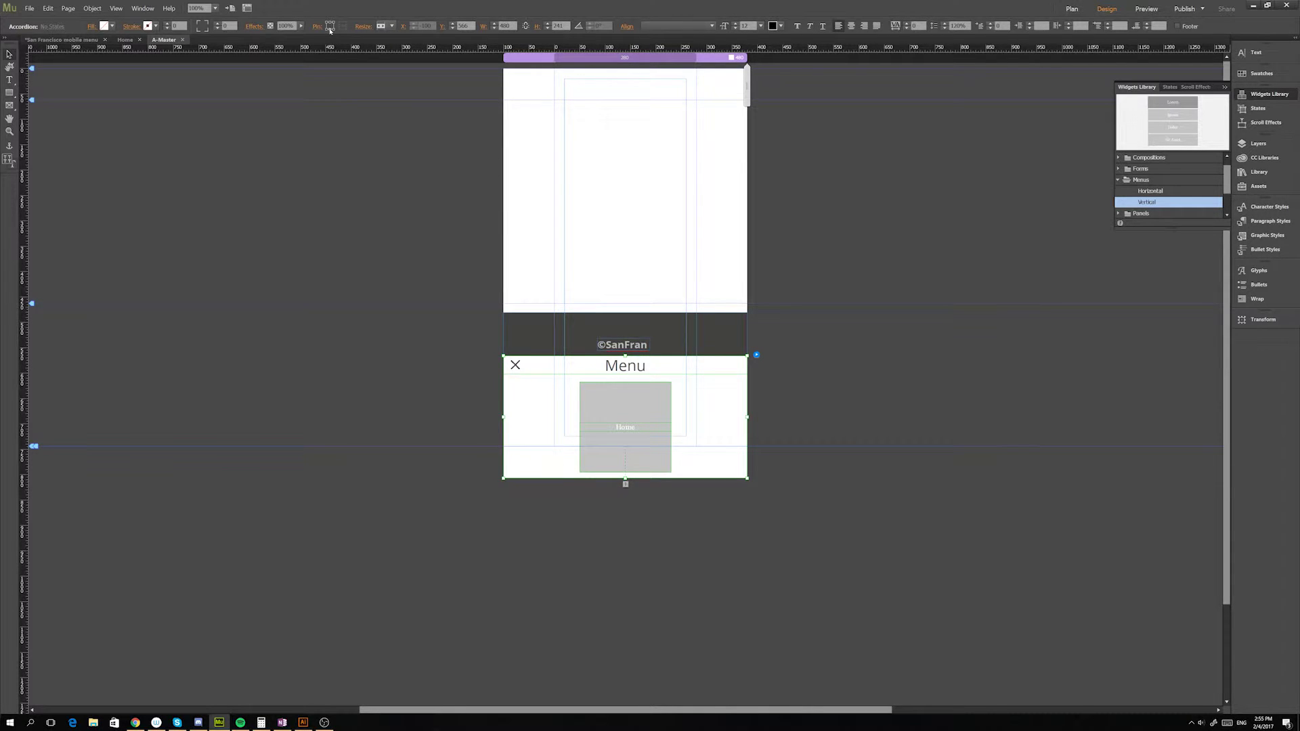
{"action": "left_click", "coordinate": [613, 366]}
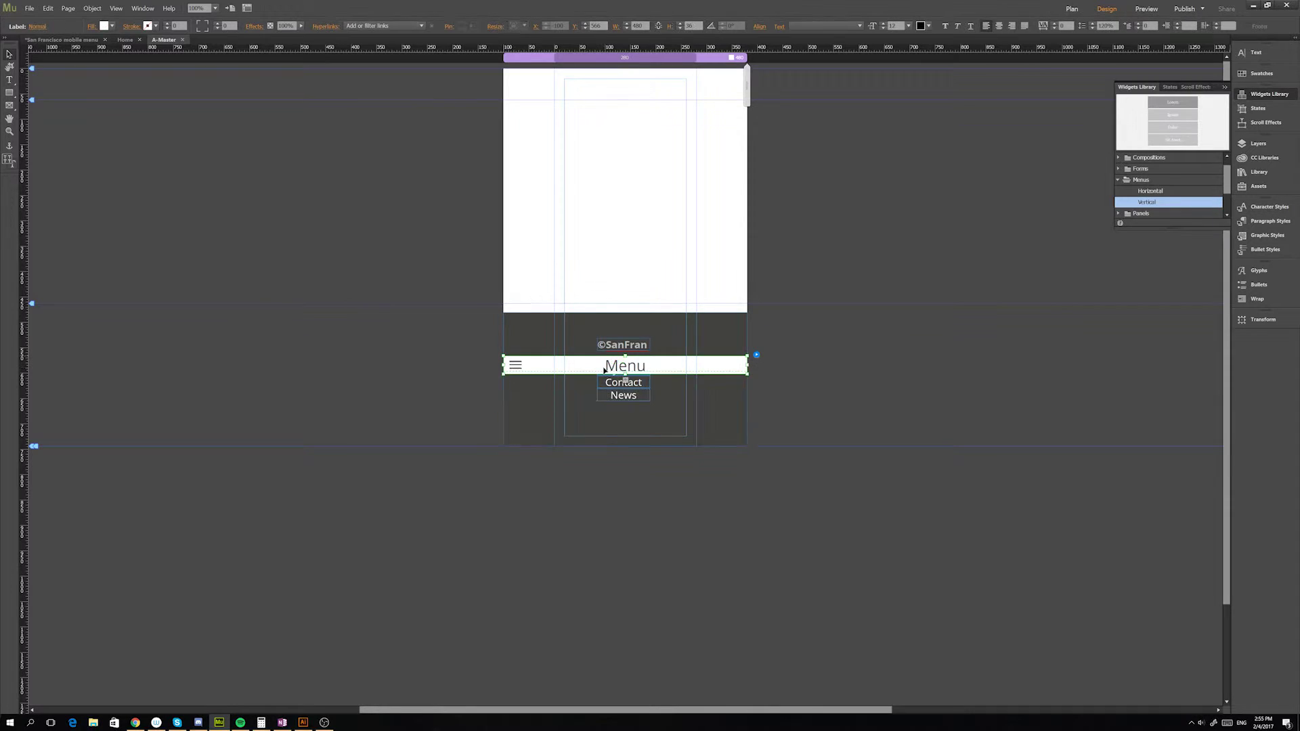
{"action": "left_click", "coordinate": [667, 369]}
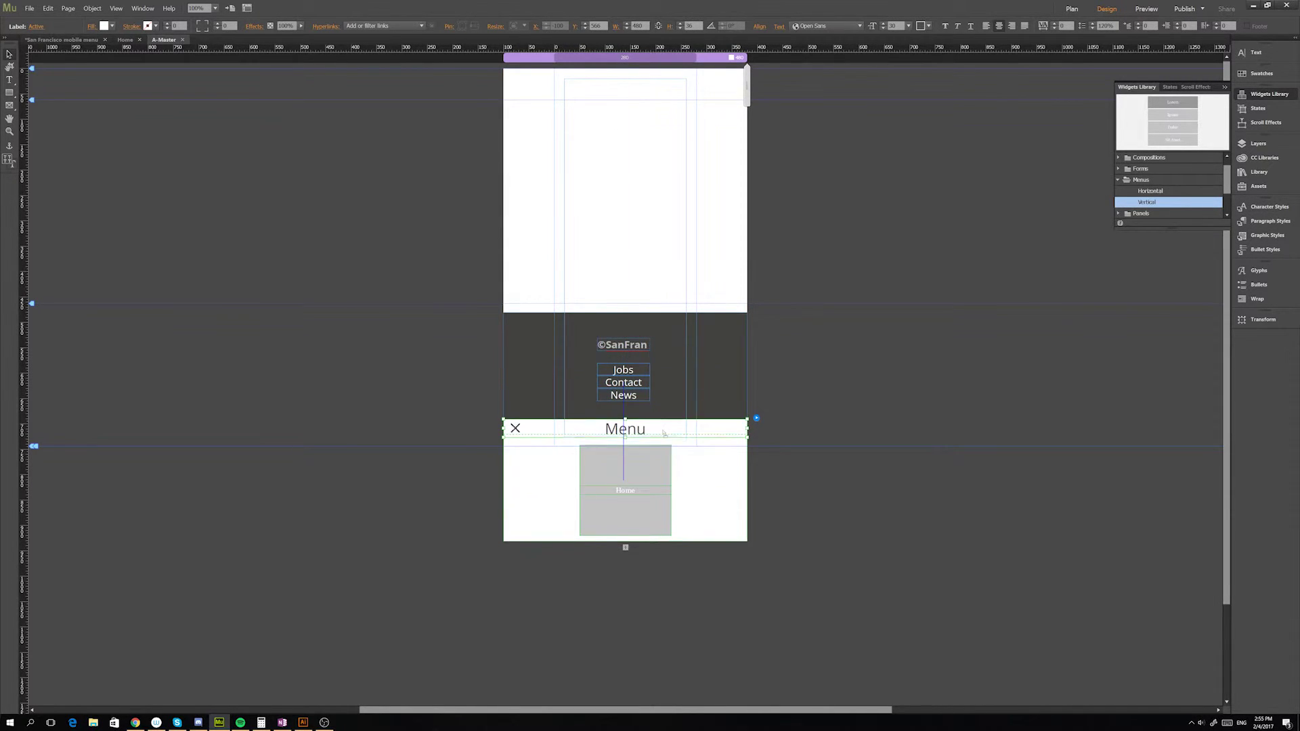
{"action": "left_click_drag", "start_coordinate": [663, 433], "coordinate": [662, 441]}
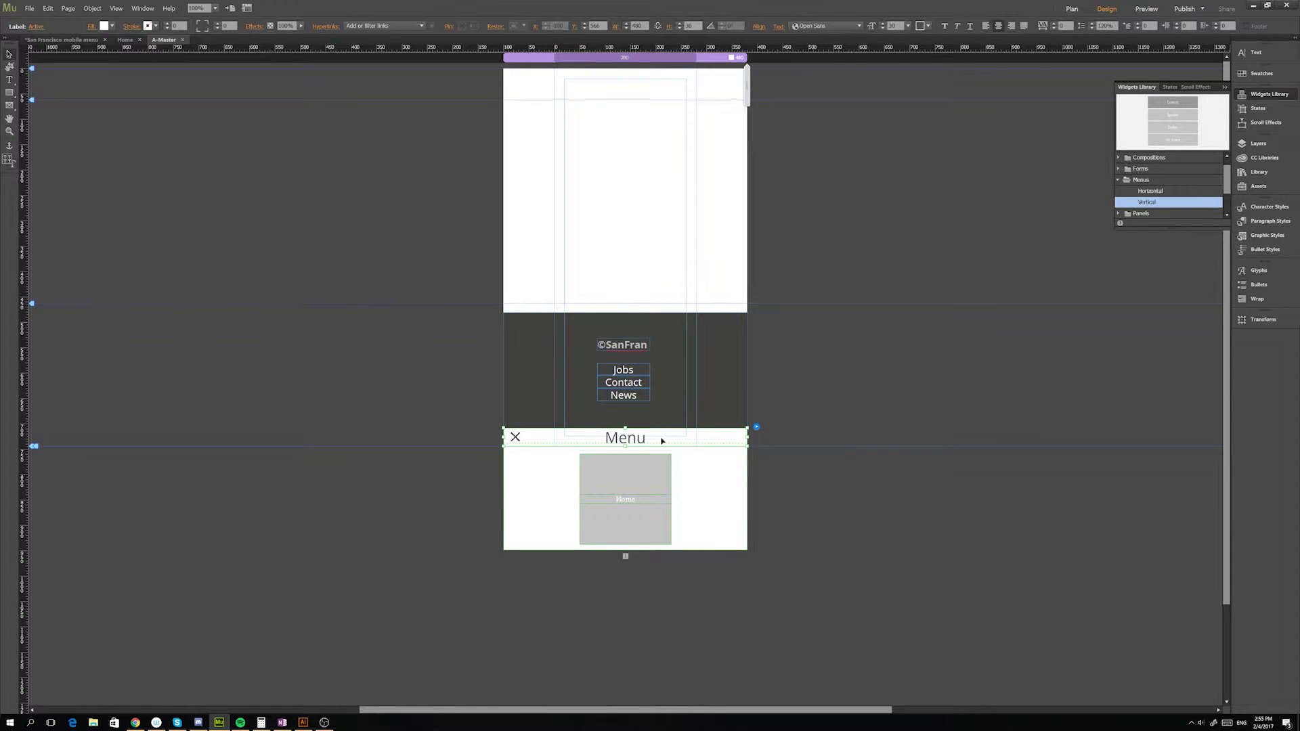
- Set the vertical menu widget's menu type to Manual
{"action": "left_click", "coordinate": [628, 478]}
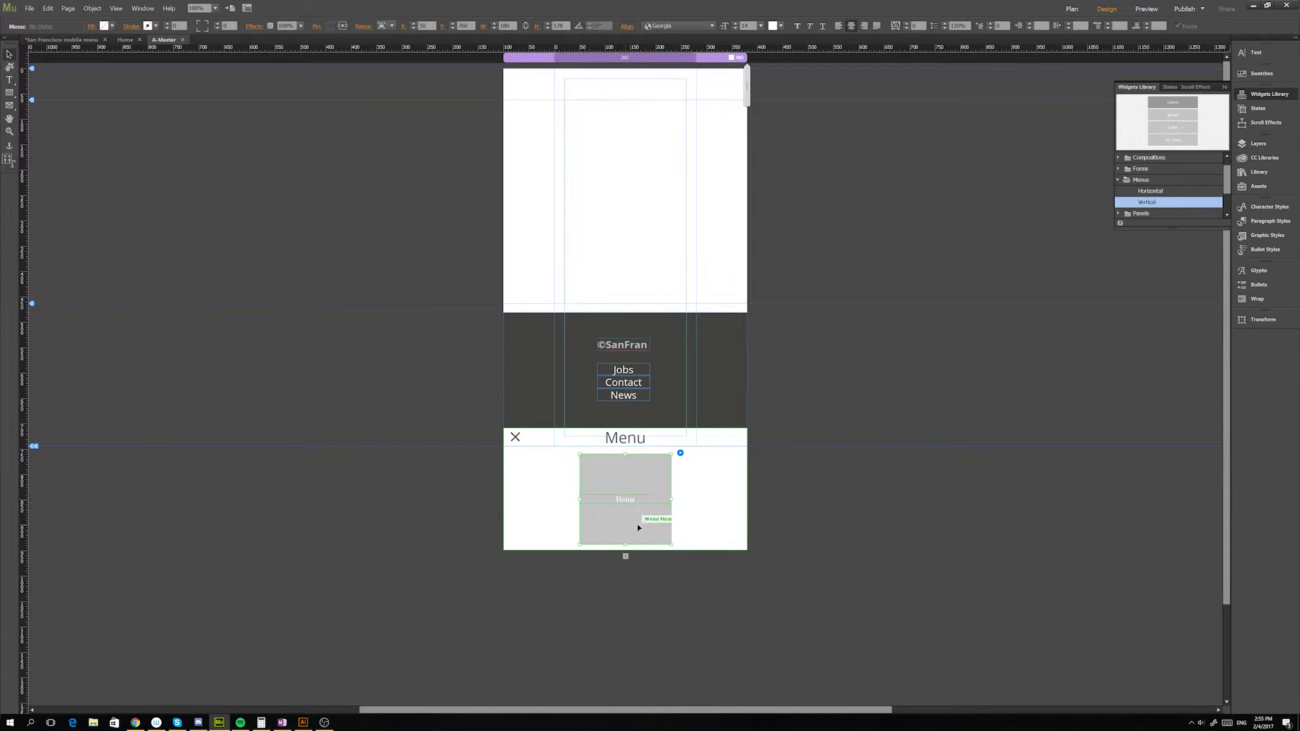
{"action": "left_click", "coordinate": [681, 455]}
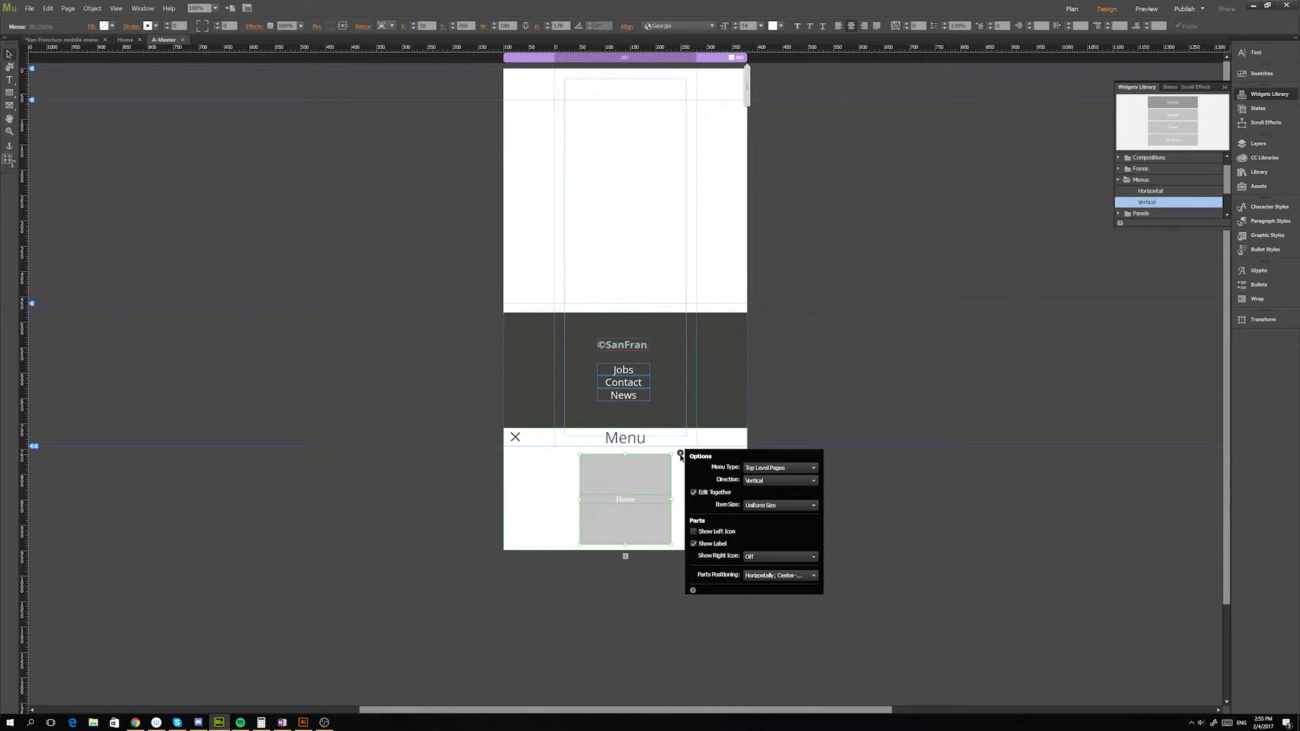
{"action": "left_click", "coordinate": [774, 473]}
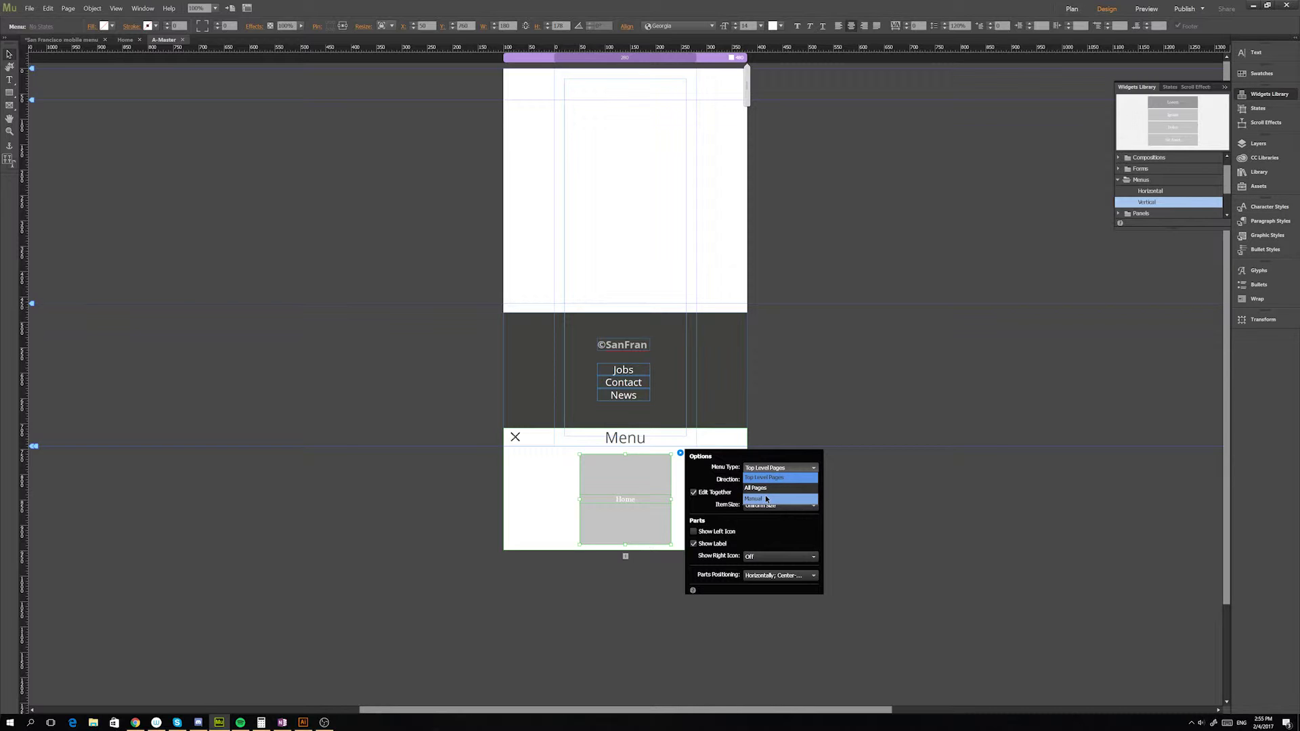
{"action": "left_click", "coordinate": [766, 499]}
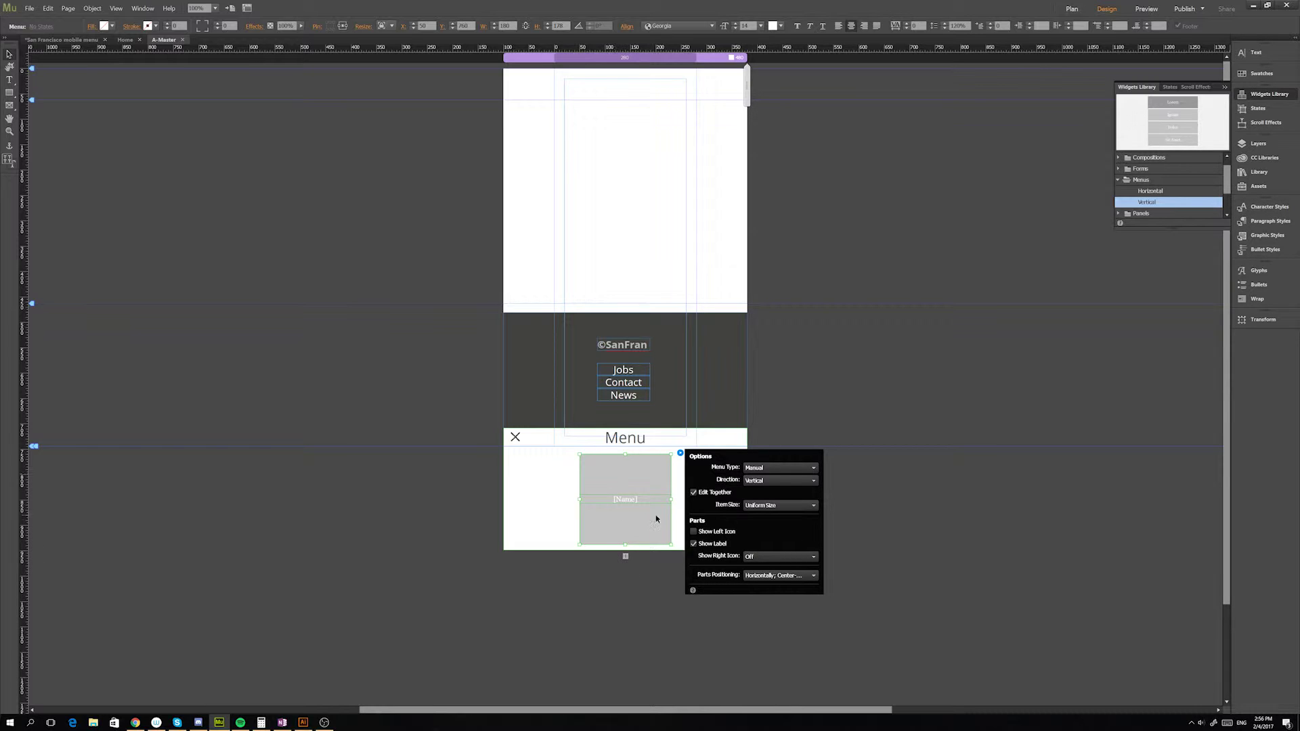
{"action": "left_click", "coordinate": [626, 557]}
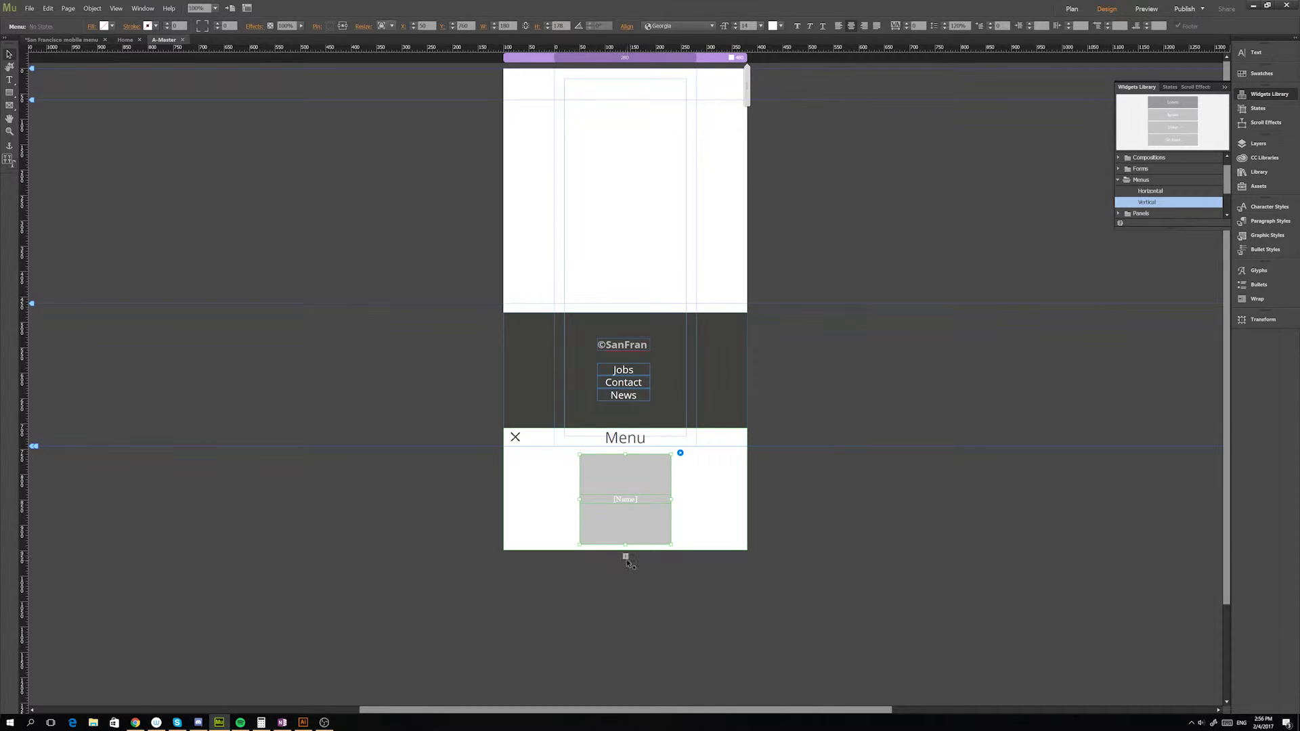
- Add two more items below the first menu item and widen the menu on both sides to about 280 px
{"action": "left_click", "coordinate": [630, 485]}
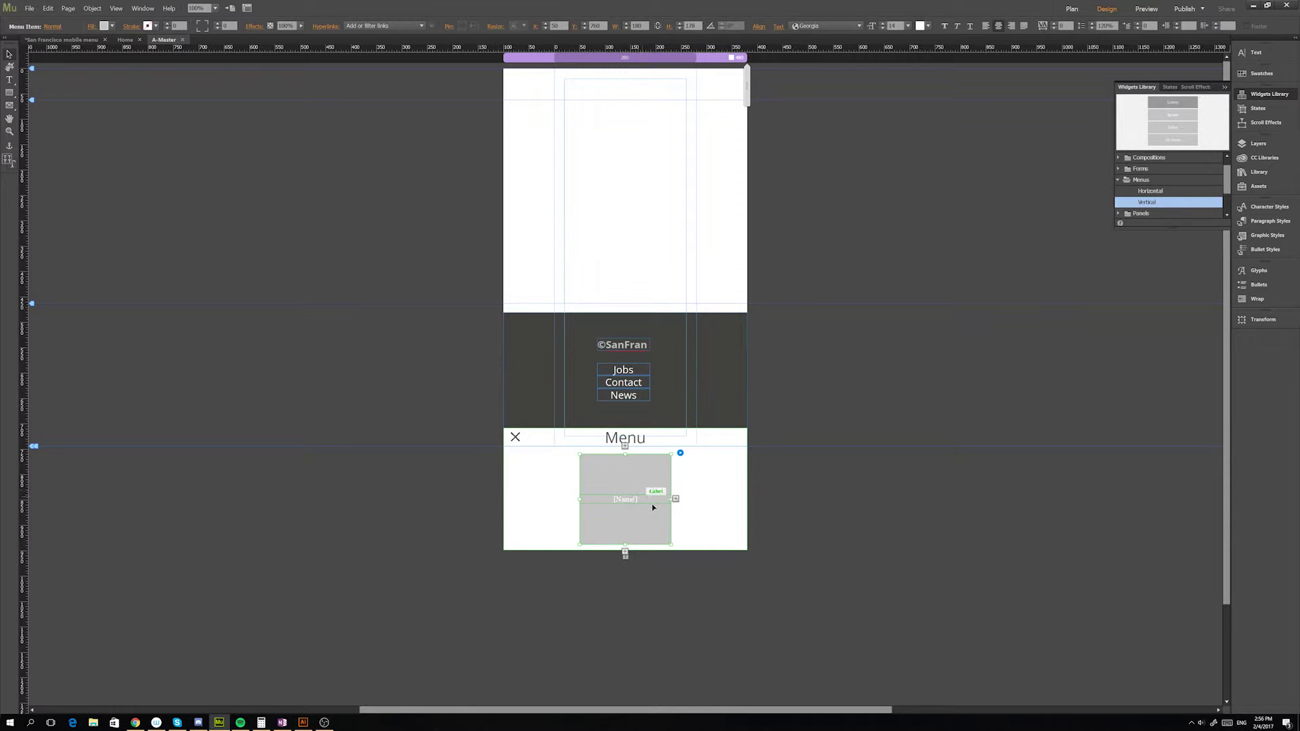
{"action": "left_click", "coordinate": [625, 553]}
{"action": "left_click", "coordinate": [625, 506]}
{"action": "left_click_drag", "start_coordinate": [669, 468], "coordinate": [696, 468]}
{"action": "left_click_drag", "start_coordinate": [579, 469], "coordinate": [554, 470]}
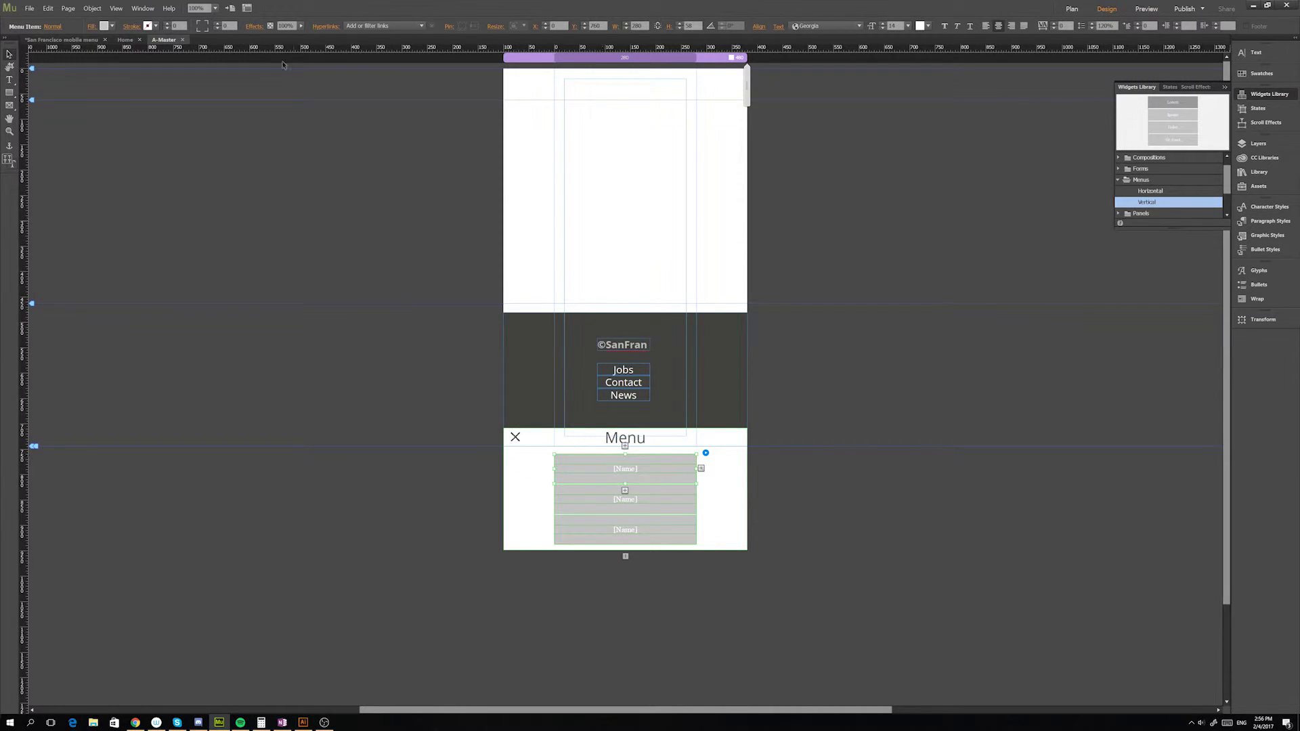
- Set the fill of the menu items to None
{"action": "left_click", "coordinate": [113, 26]}
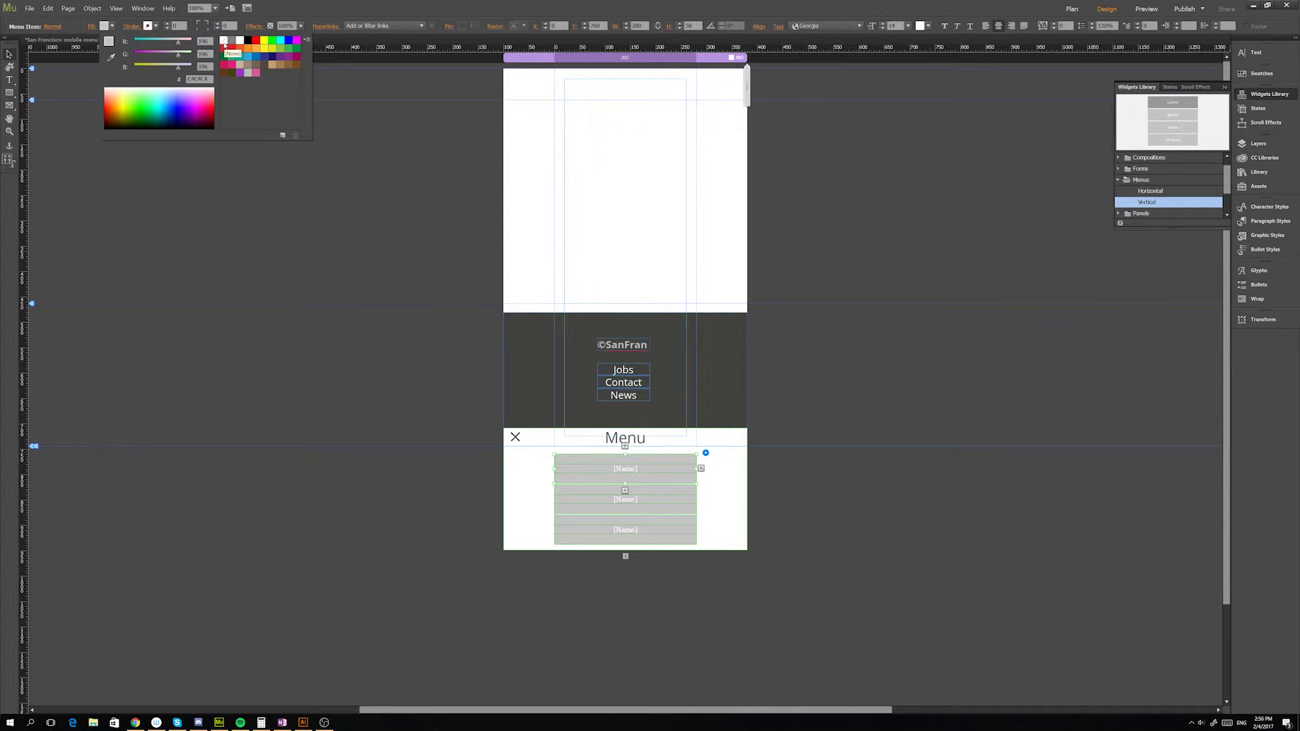
{"action": "left_click", "coordinate": [225, 45]}
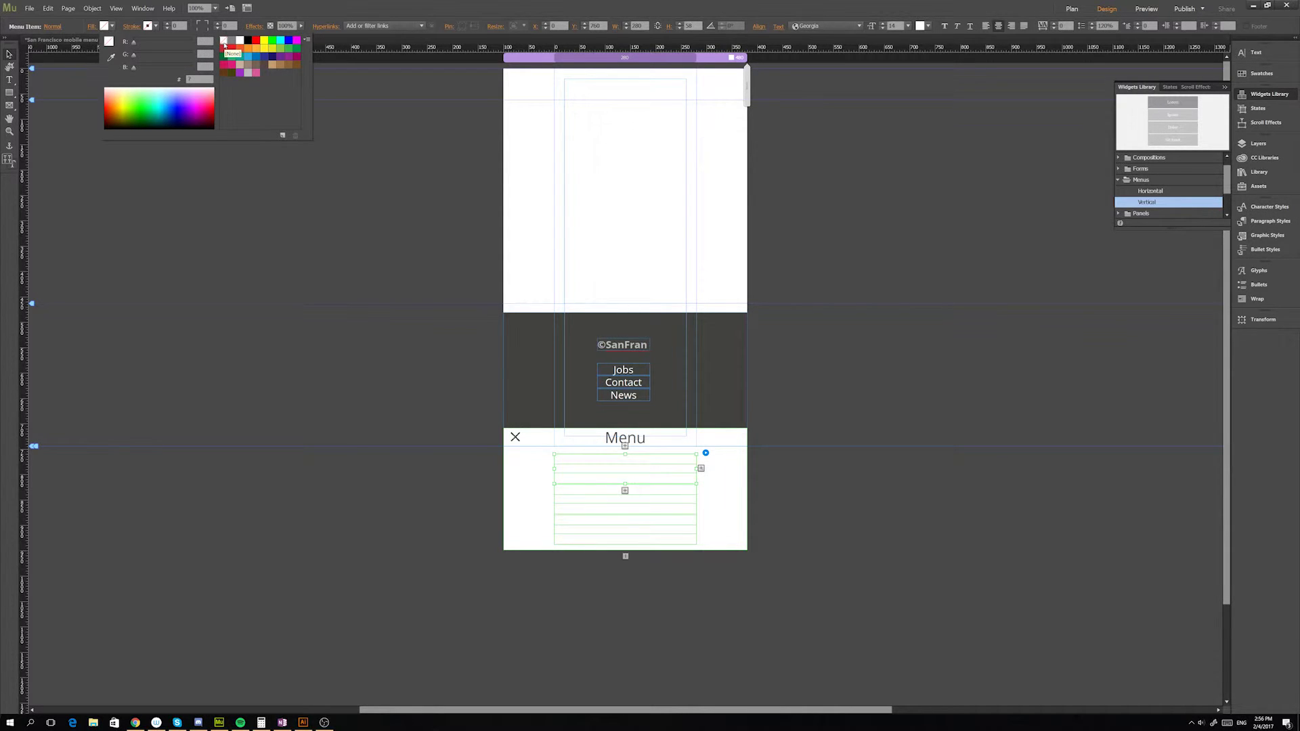
{"action": "left_click", "coordinate": [640, 473]}
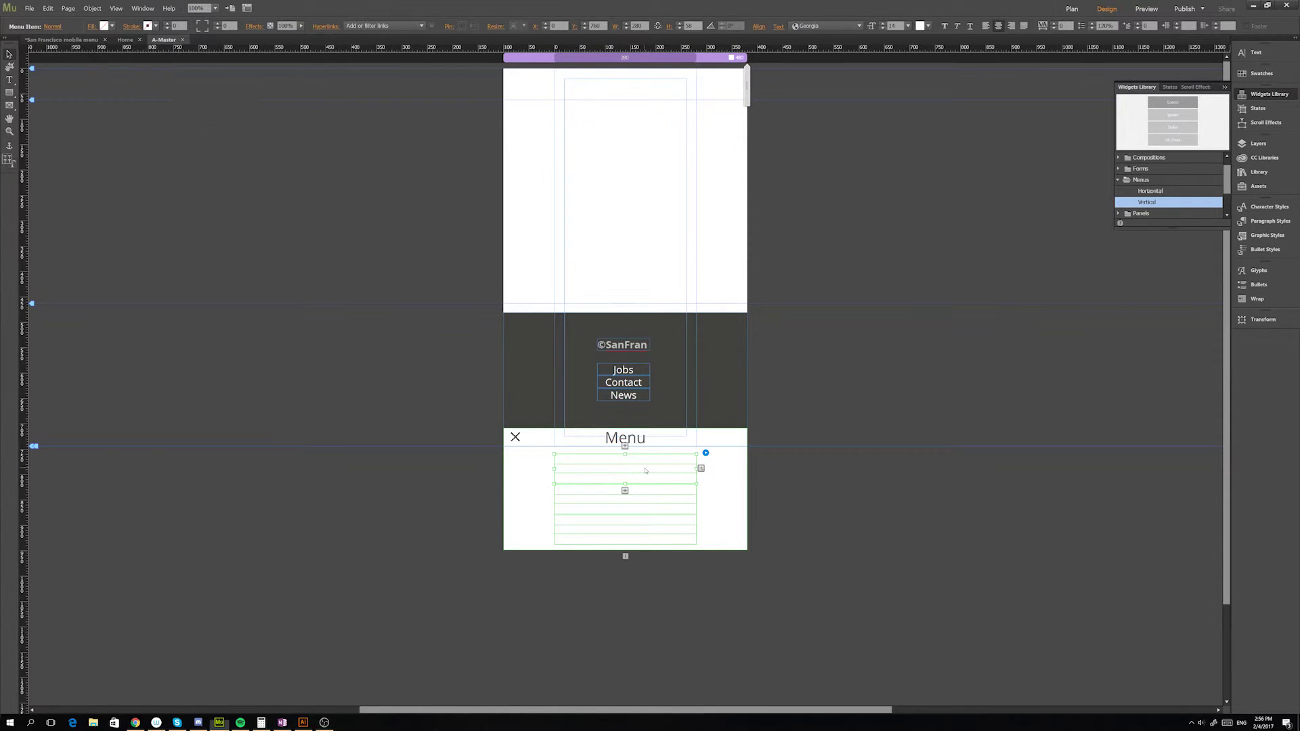
- Select the first menu item's label text and set the text color to 4d4d4d
{"action": "left_click", "coordinate": [602, 465]}
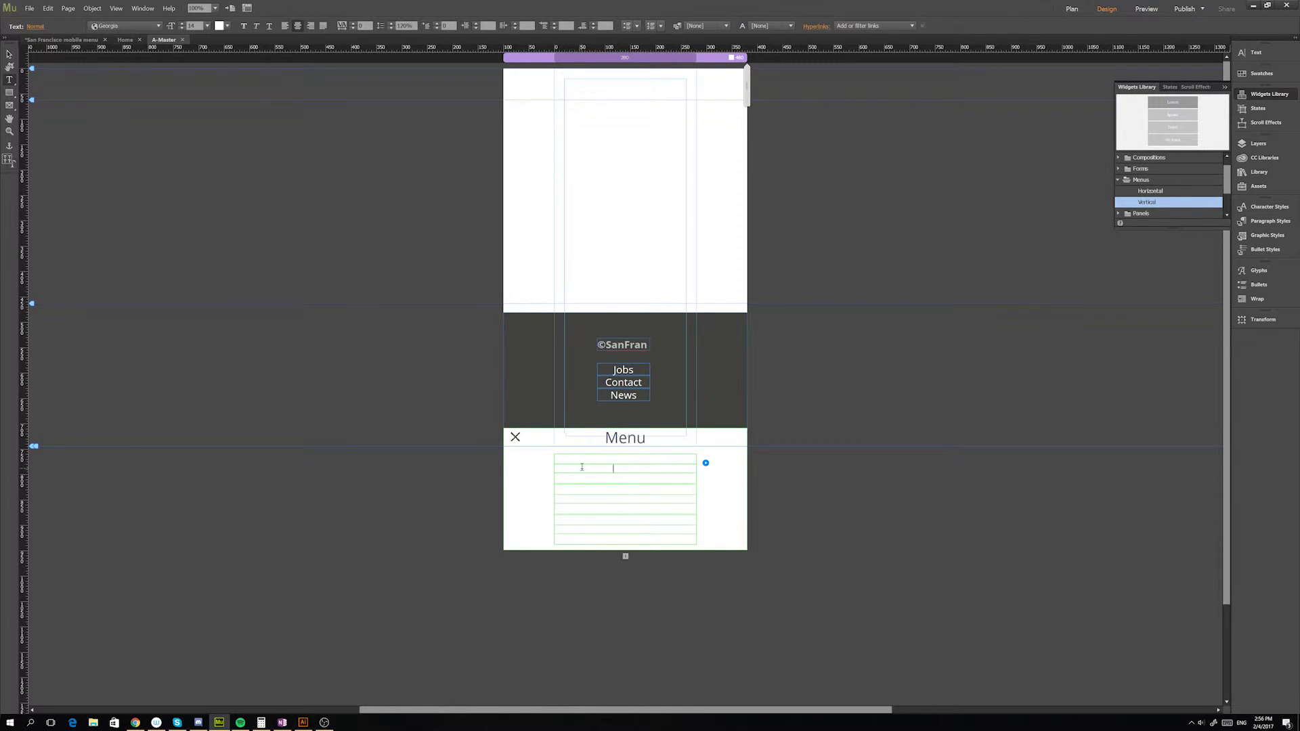
{"action": "left_click_drag", "start_coordinate": [586, 468], "coordinate": [634, 474]}
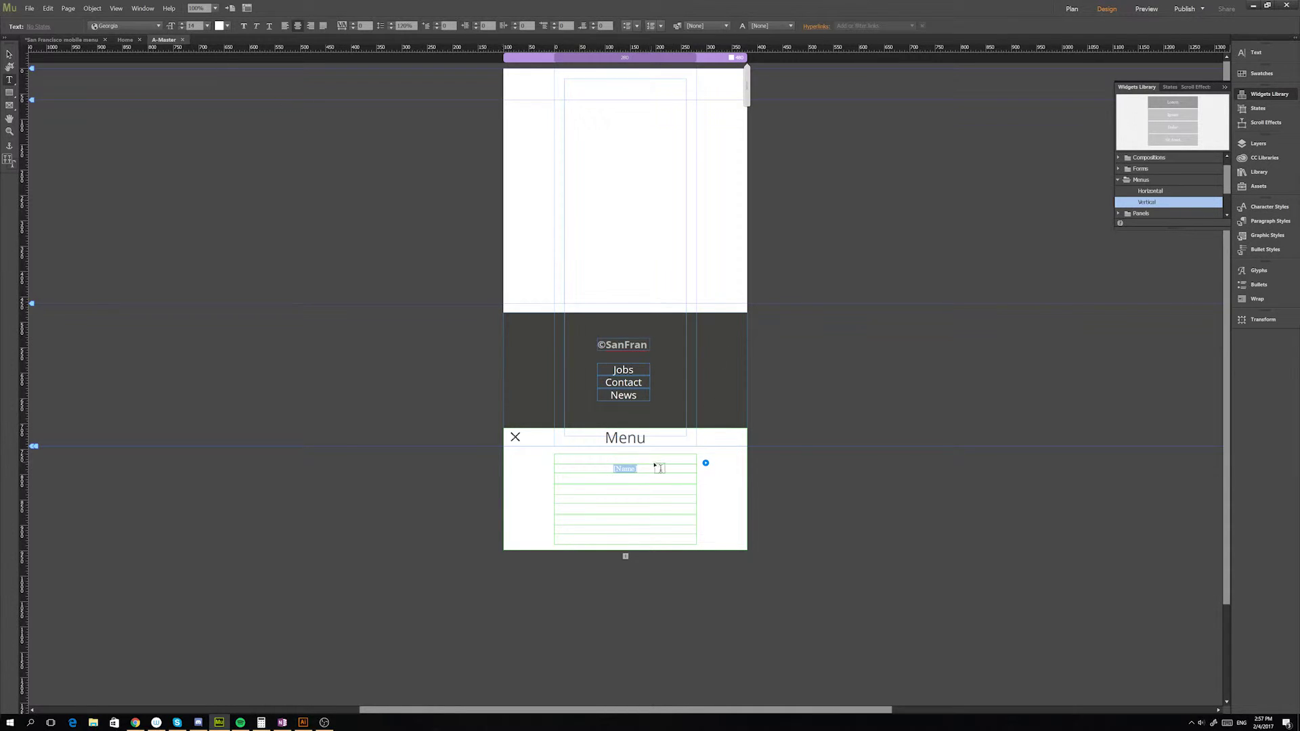
{"action": "left_click", "coordinate": [227, 26]}
{"action": "left_click", "coordinate": [323, 79]}
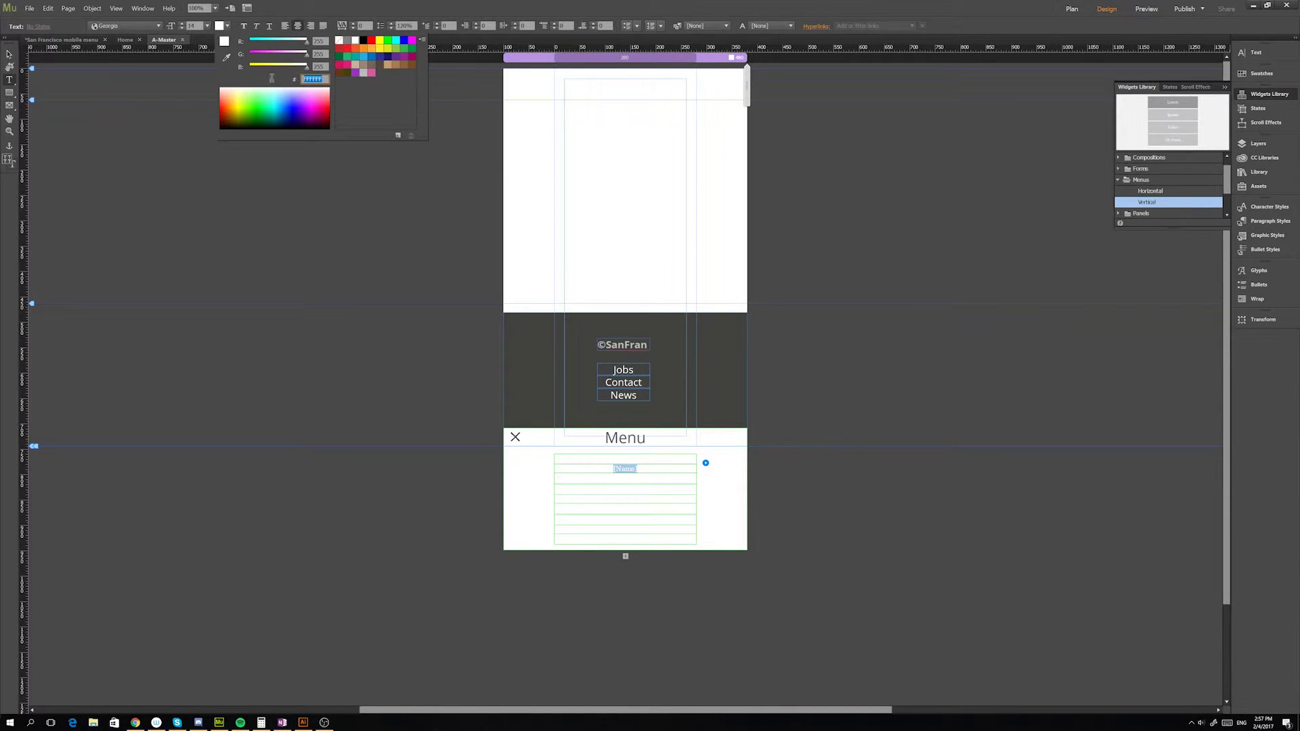
{"action": "type", "text": "0d4d"}
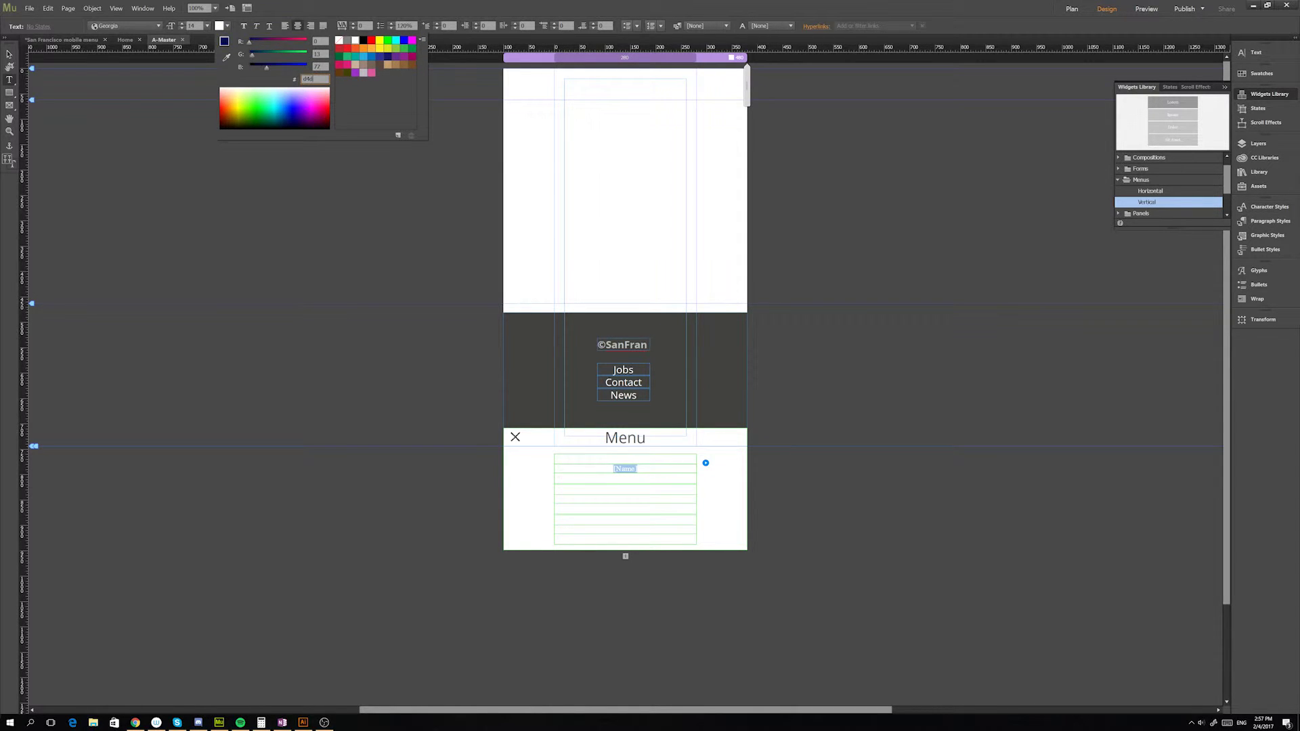
{"action": "type", "text": "4d4"}
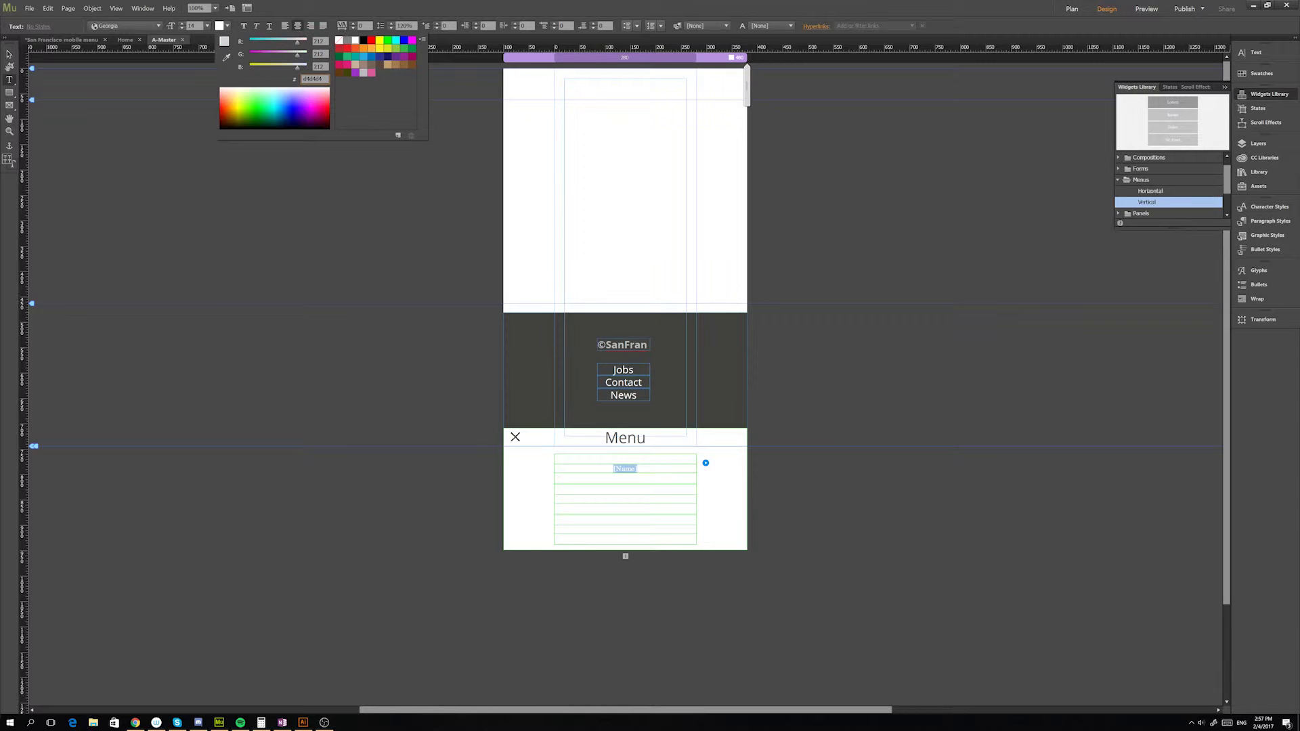
{"action": "key", "text": "BackSpace"}
{"action": "key", "text": "BackSpace"}
{"action": "key", "text": "BackSpace"}
{"action": "key", "text": "BackSpace"}
{"action": "key", "text": "BackSpace"}
{"action": "key", "text": "BackSpace"}
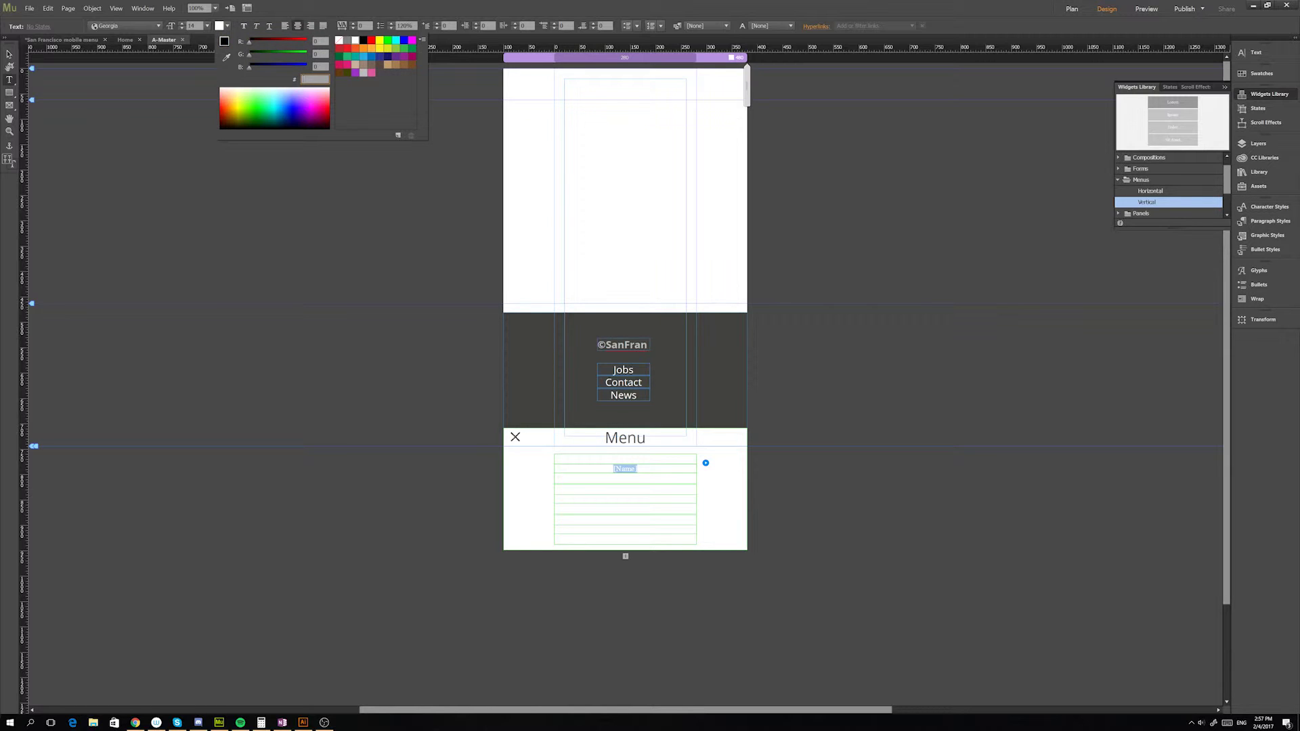
{"action": "type", "text": "4d4dd"}
{"action": "key", "text": "BackSpace"}
{"action": "type", "text": "4d"}
{"action": "key", "text": "Return"}
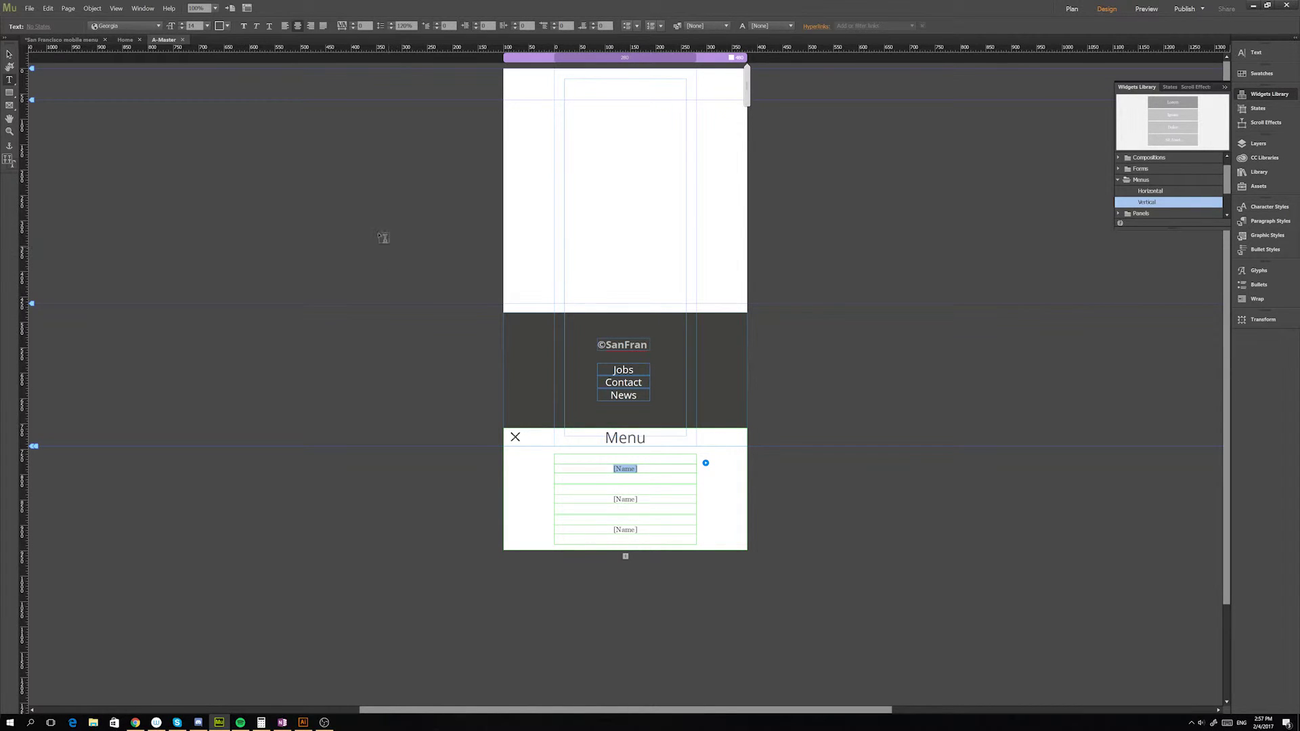
- Increase the menu labels' font size to 22 and change their font to Open Sans
{"action": "left_click", "coordinate": [195, 26]}
{"action": "left_click", "coordinate": [182, 25]}
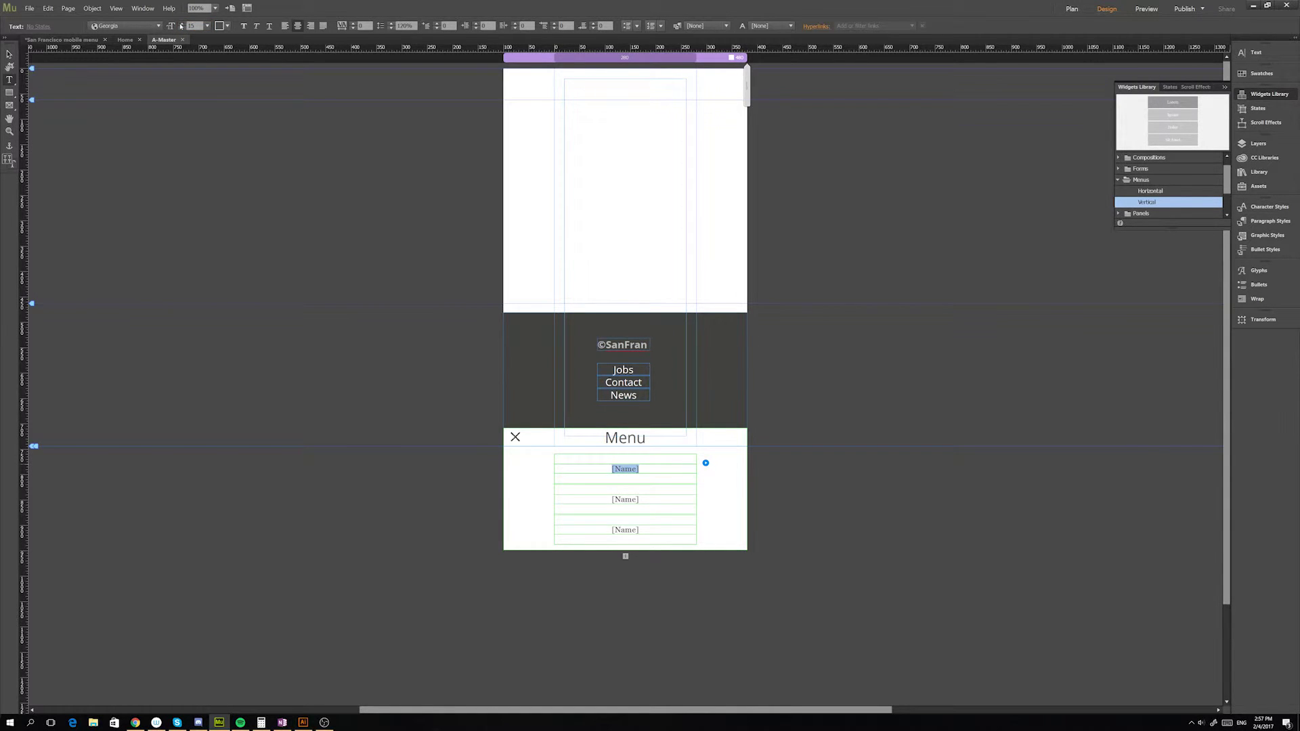
{"action": "left_click", "coordinate": [182, 25]}
{"action": "left_click", "coordinate": [182, 25]}
{"action": "left_click", "coordinate": [182, 25]}
{"action": "left_click", "coordinate": [182, 25]}
{"action": "left_click", "coordinate": [181, 25]}
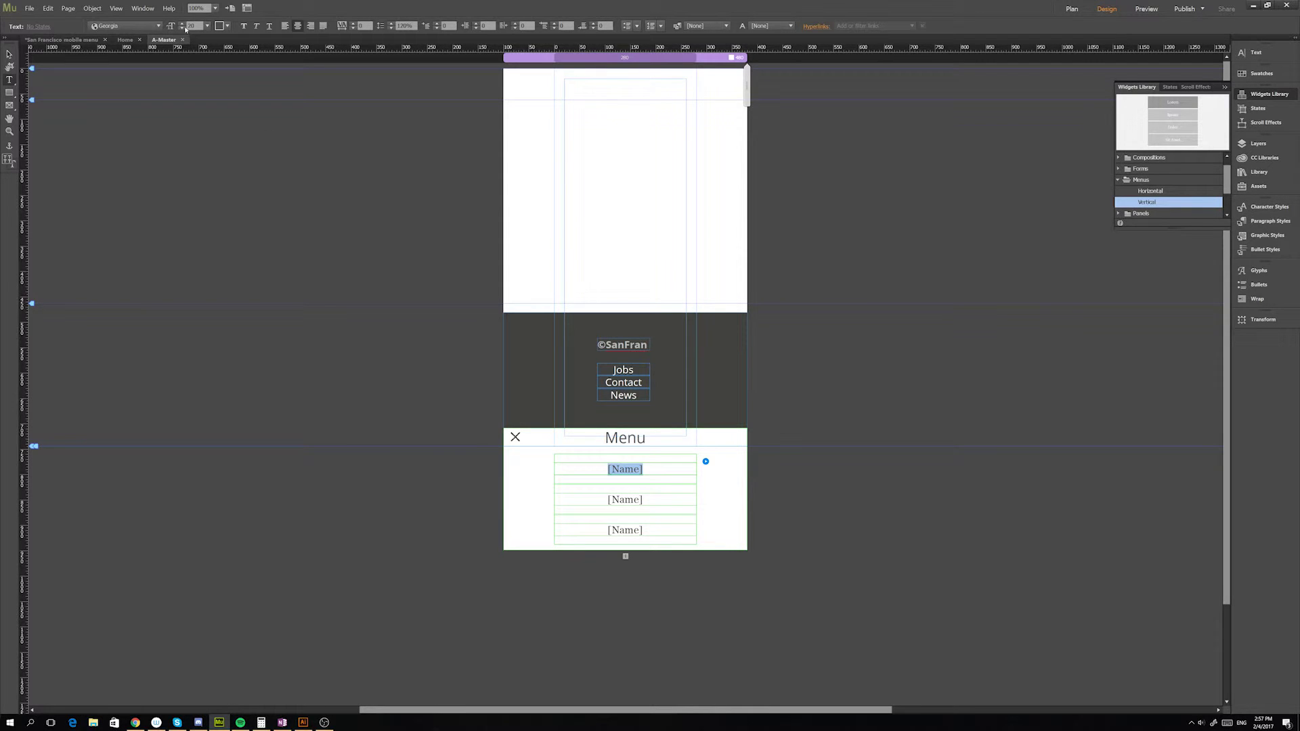
{"action": "left_click", "coordinate": [181, 25]}
{"action": "left_click", "coordinate": [181, 25]}
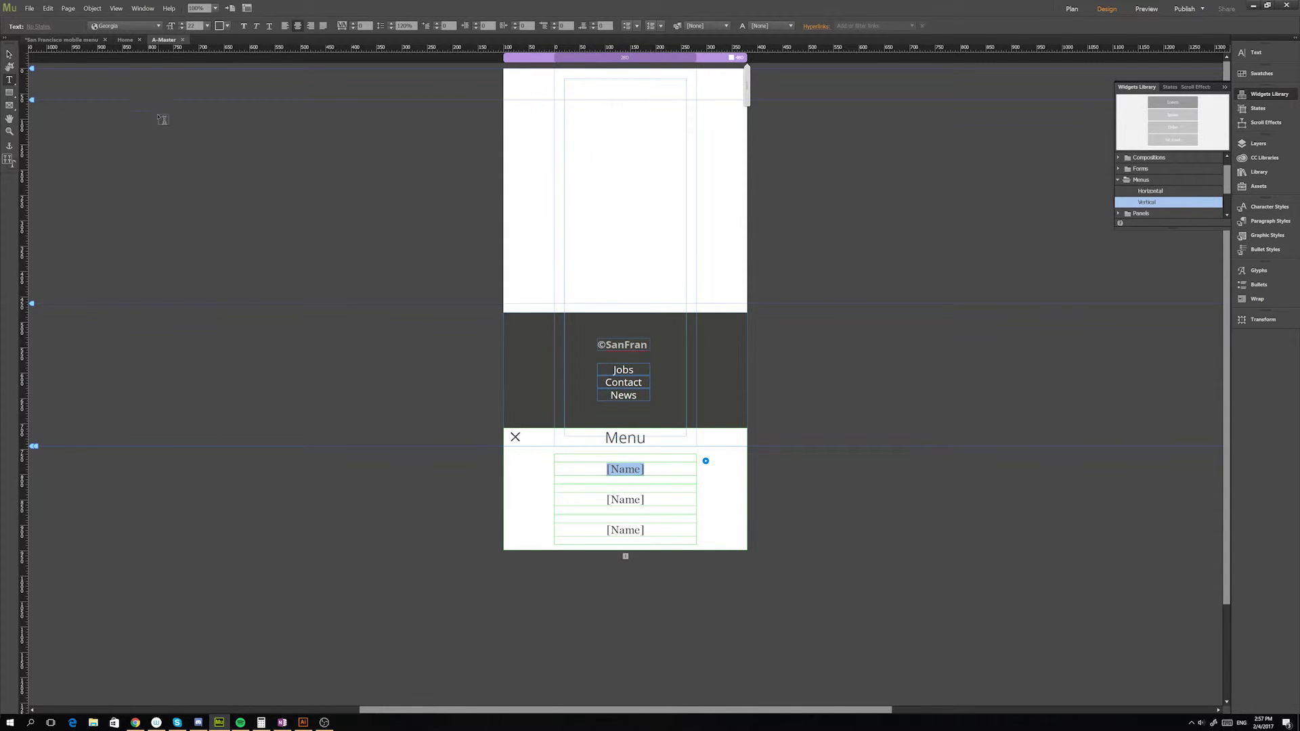
{"action": "left_click", "coordinate": [128, 25]}
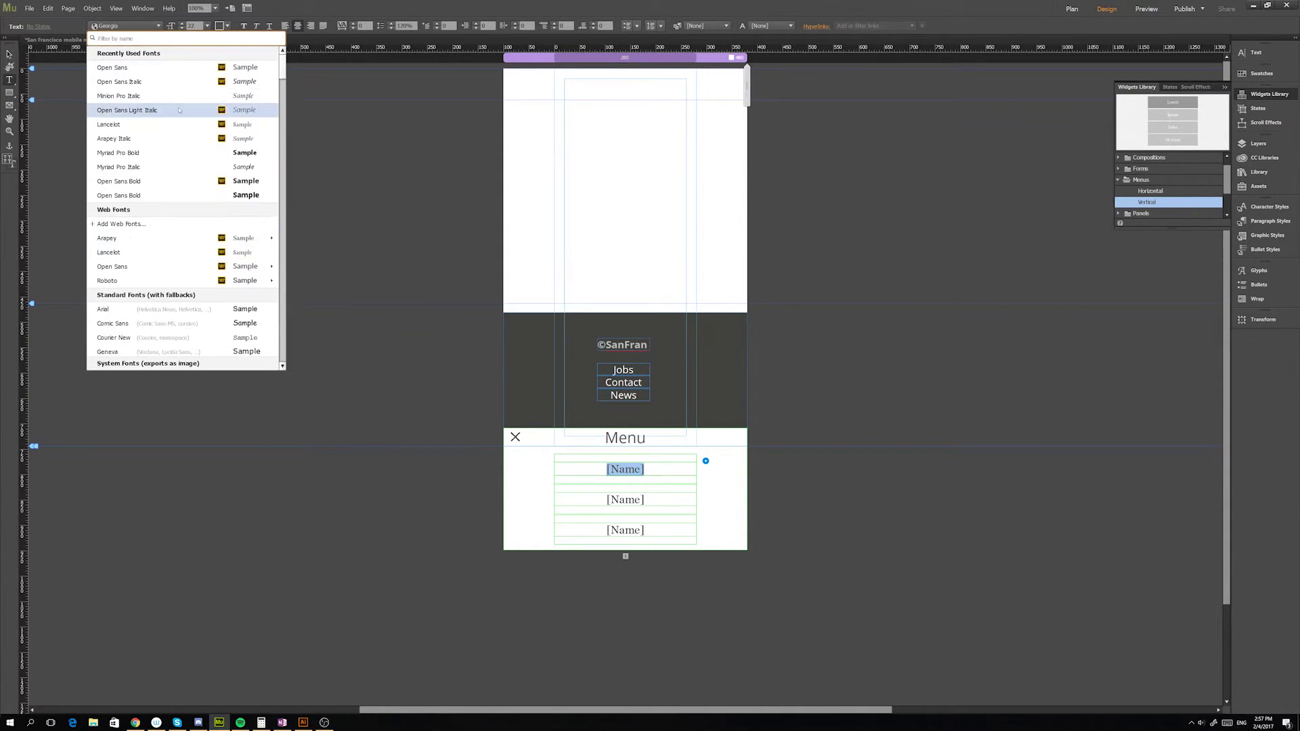
{"action": "left_click", "coordinate": [157, 70]}
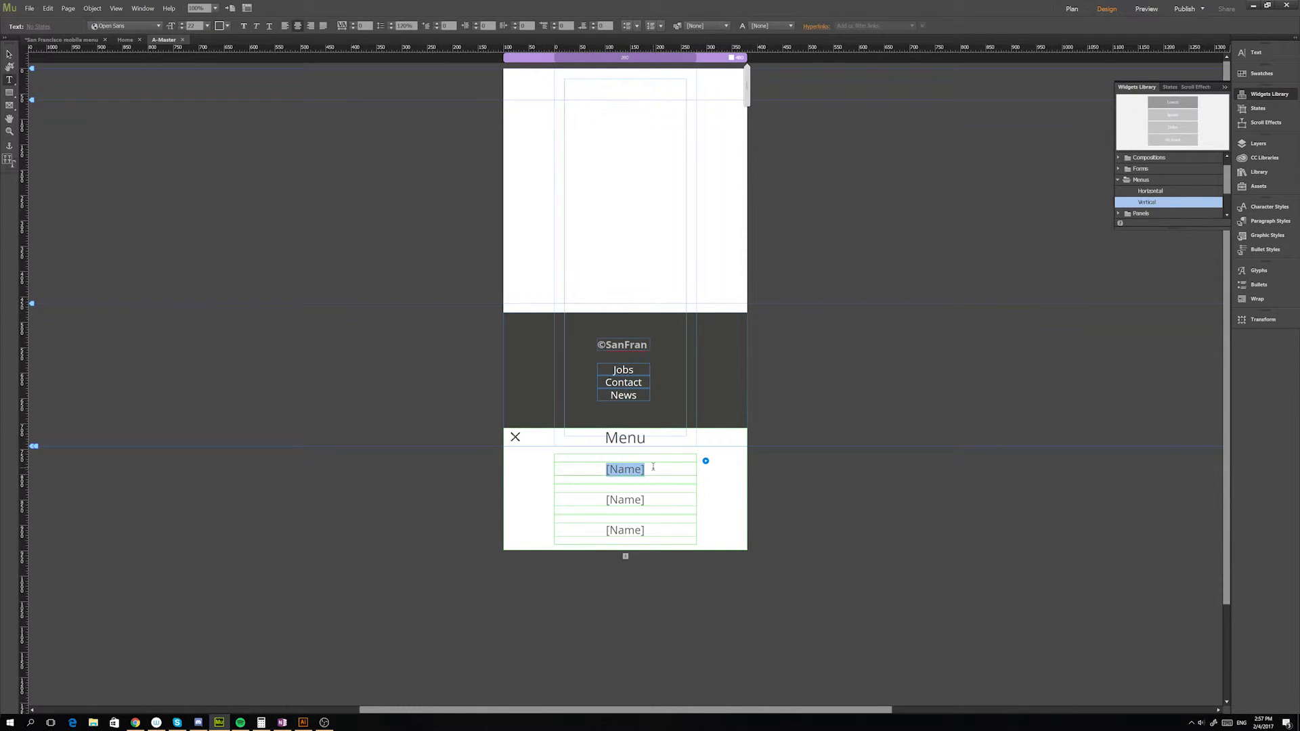
- Name the first menu item Home, look at the Home page's sections, and return to A-Master
{"action": "key", "text": "BackSpace"}
{"action": "type", "text": "Home"}
{"action": "left_click", "coordinate": [125, 40]}
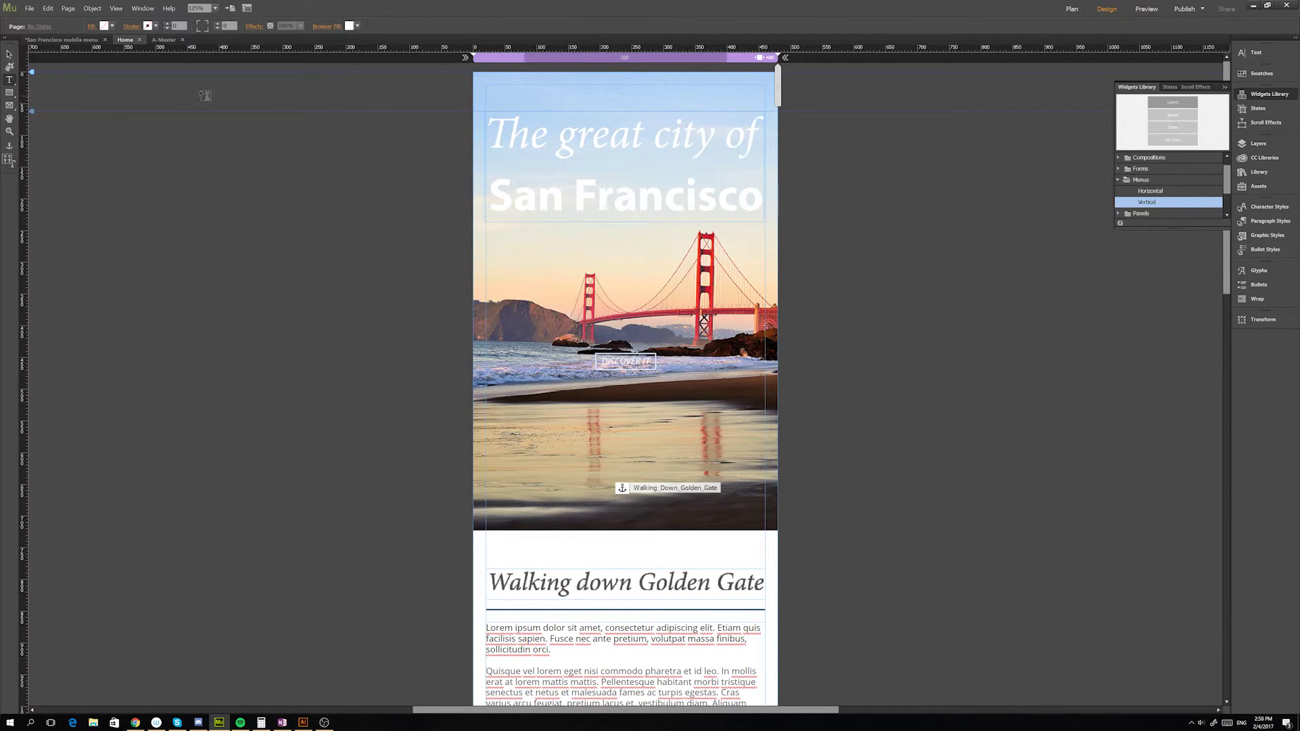
{"action": "left_click", "coordinate": [163, 39]}
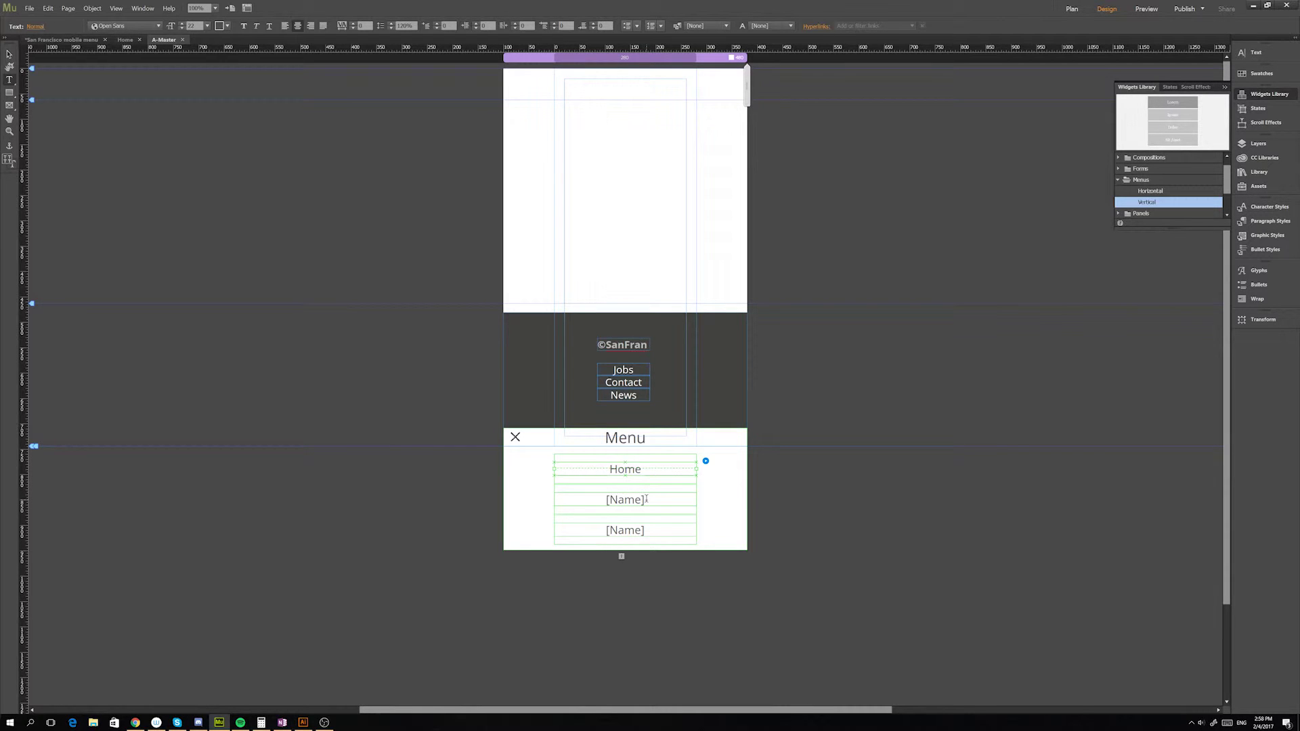
- Check the first section heading on the Home page and name the second A-Master menu item Walking down Golden Gate
{"action": "left_click_drag", "start_coordinate": [646, 500], "coordinate": [587, 499]}
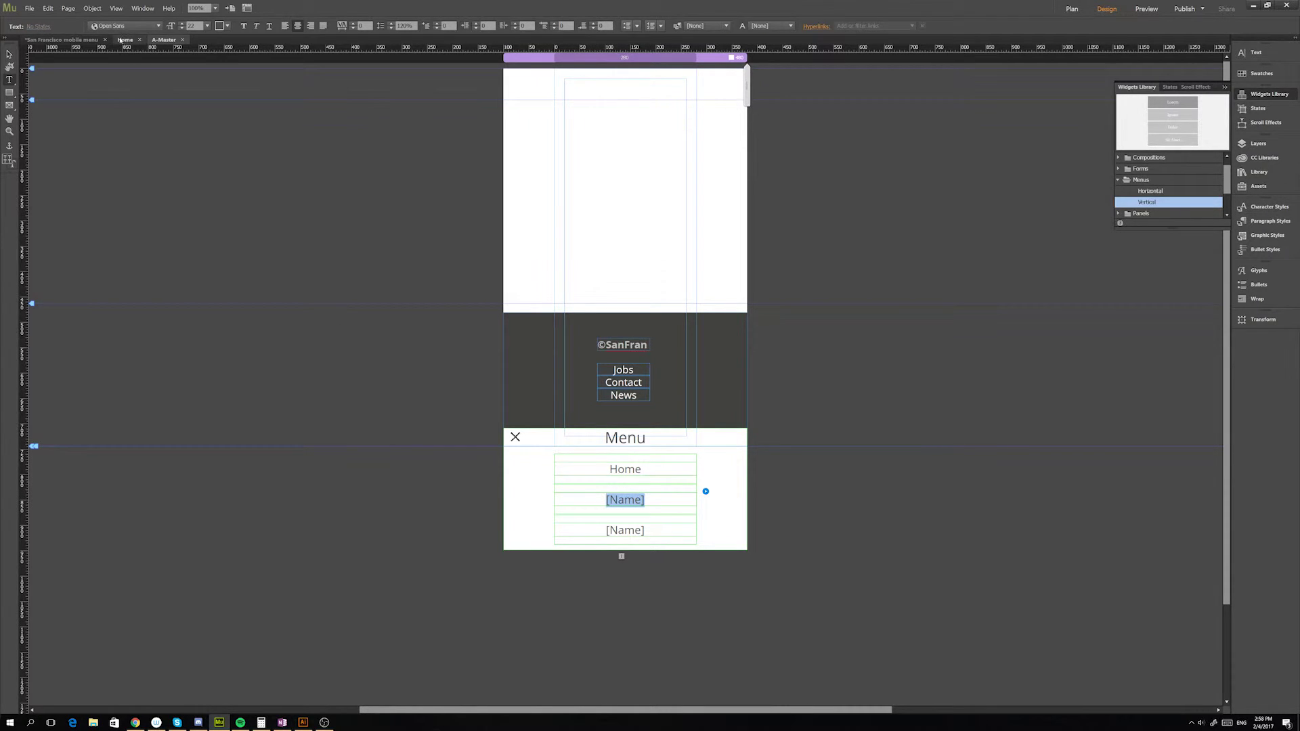
{"action": "left_click", "coordinate": [125, 39]}
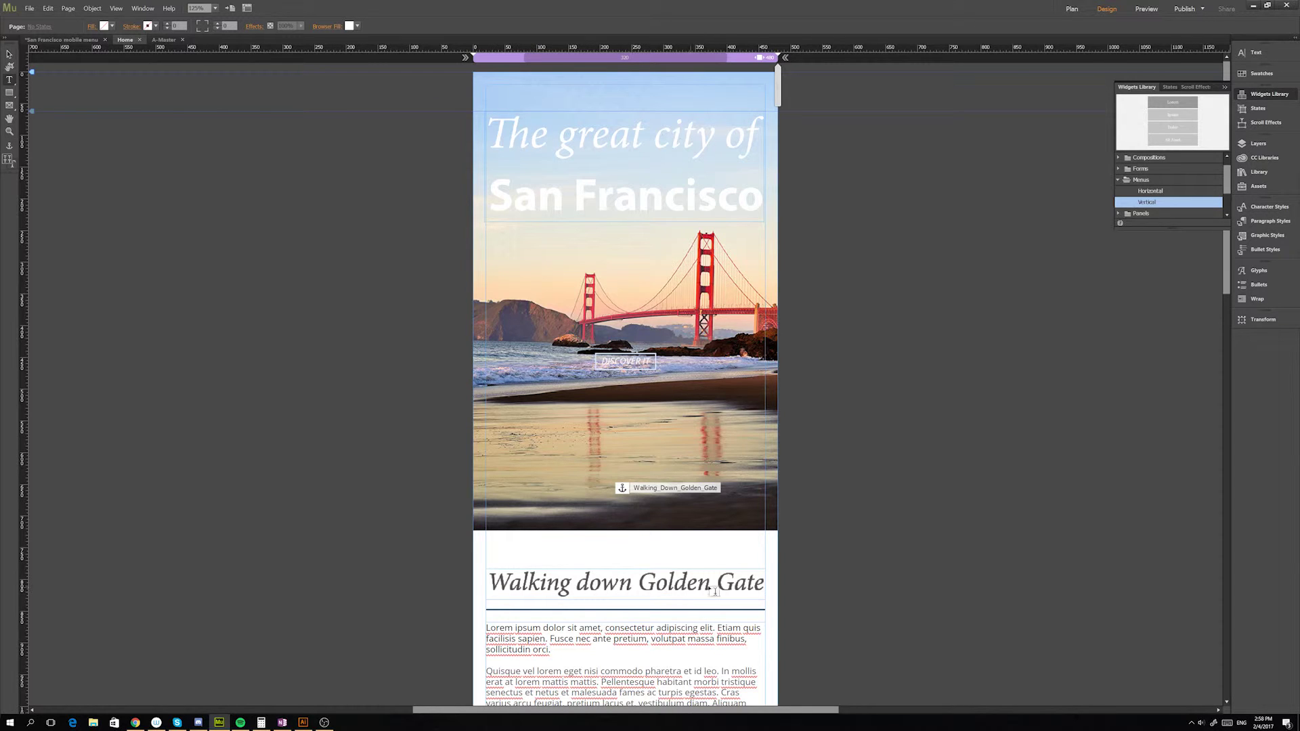
{"action": "left_click", "coordinate": [165, 40]}
{"action": "left_click_drag", "start_coordinate": [645, 500], "coordinate": [601, 492]}
{"action": "type", "text": "Wa"}
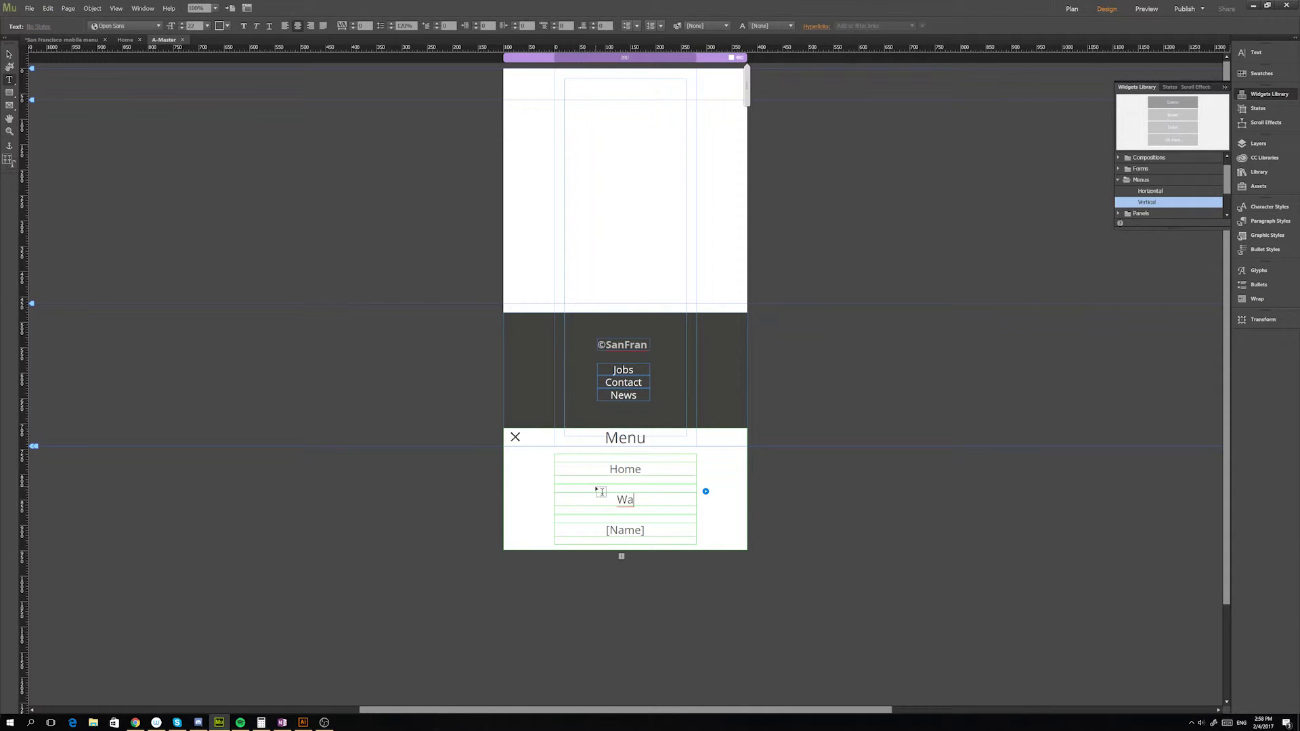
{"action": "type", "text": "lking down Golden Gate"}
- Look up the next section heading on the Home page and name the third A-Master menu item The Pier
{"action": "double_click", "coordinate": [644, 526]}
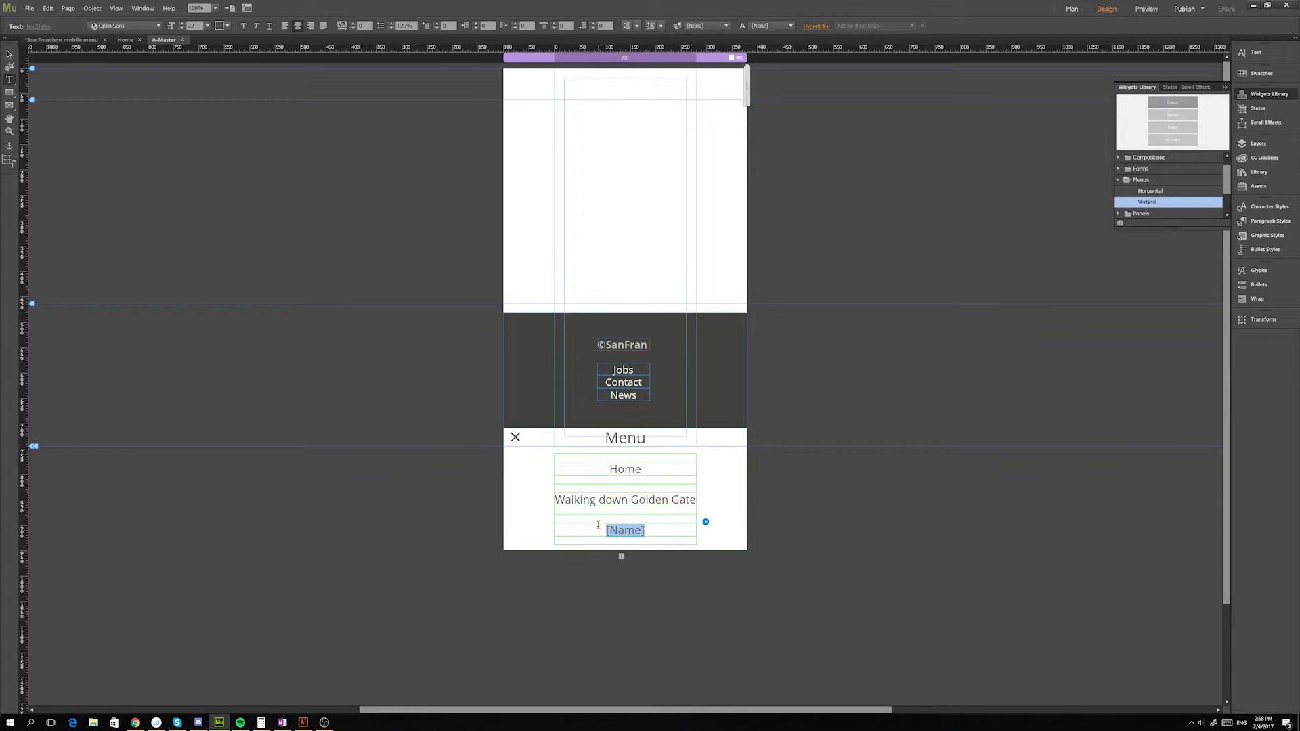
{"action": "left_click", "coordinate": [125, 39]}
{"action": "scroll", "coordinate": [1209, 338], "scroll_direction": "down", "scroll_amount": 5}
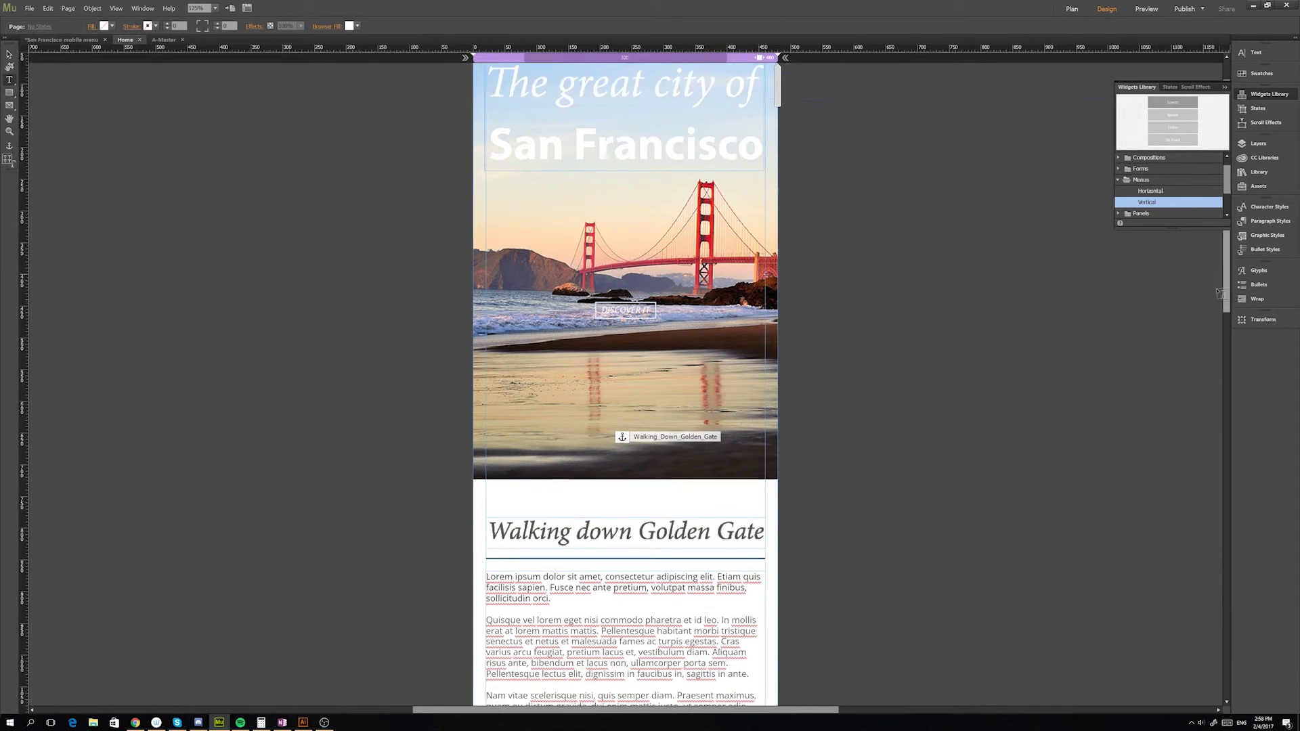
{"action": "scroll", "coordinate": [1213, 406], "scroll_direction": "down", "scroll_amount": 5}
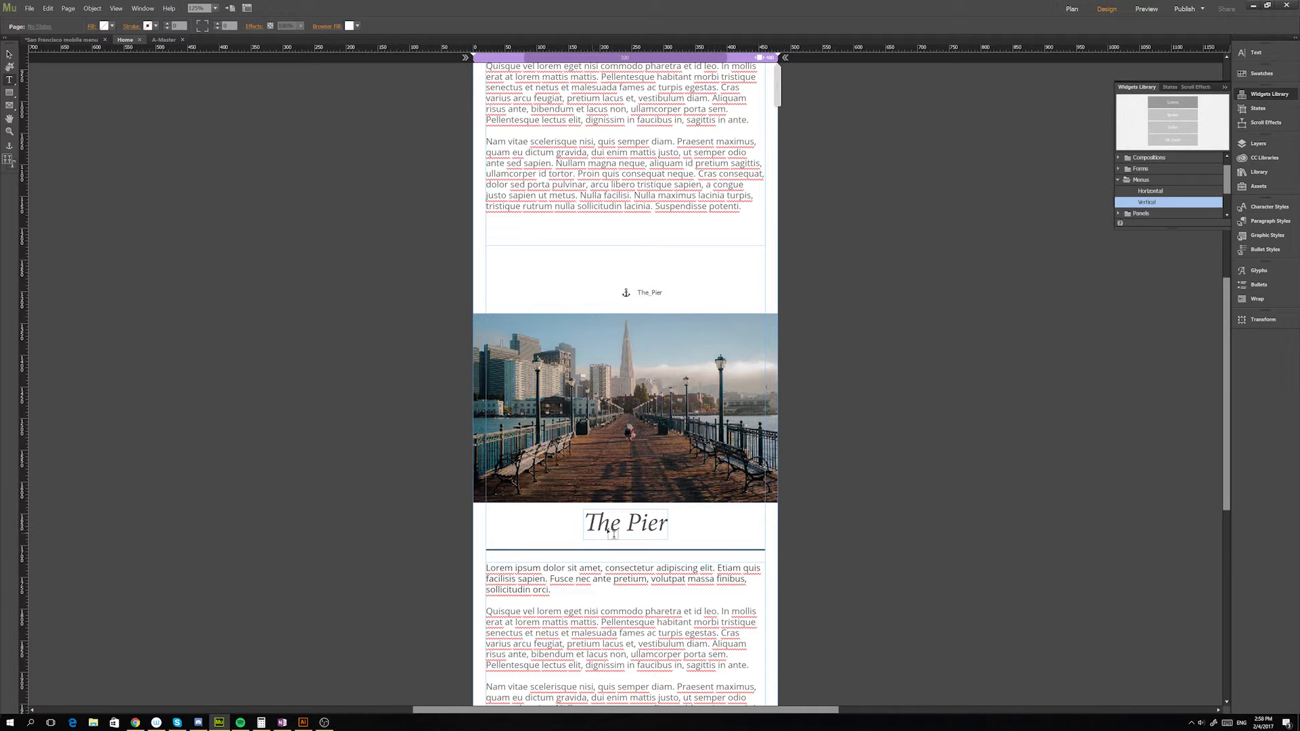
{"action": "left_click", "coordinate": [165, 41]}
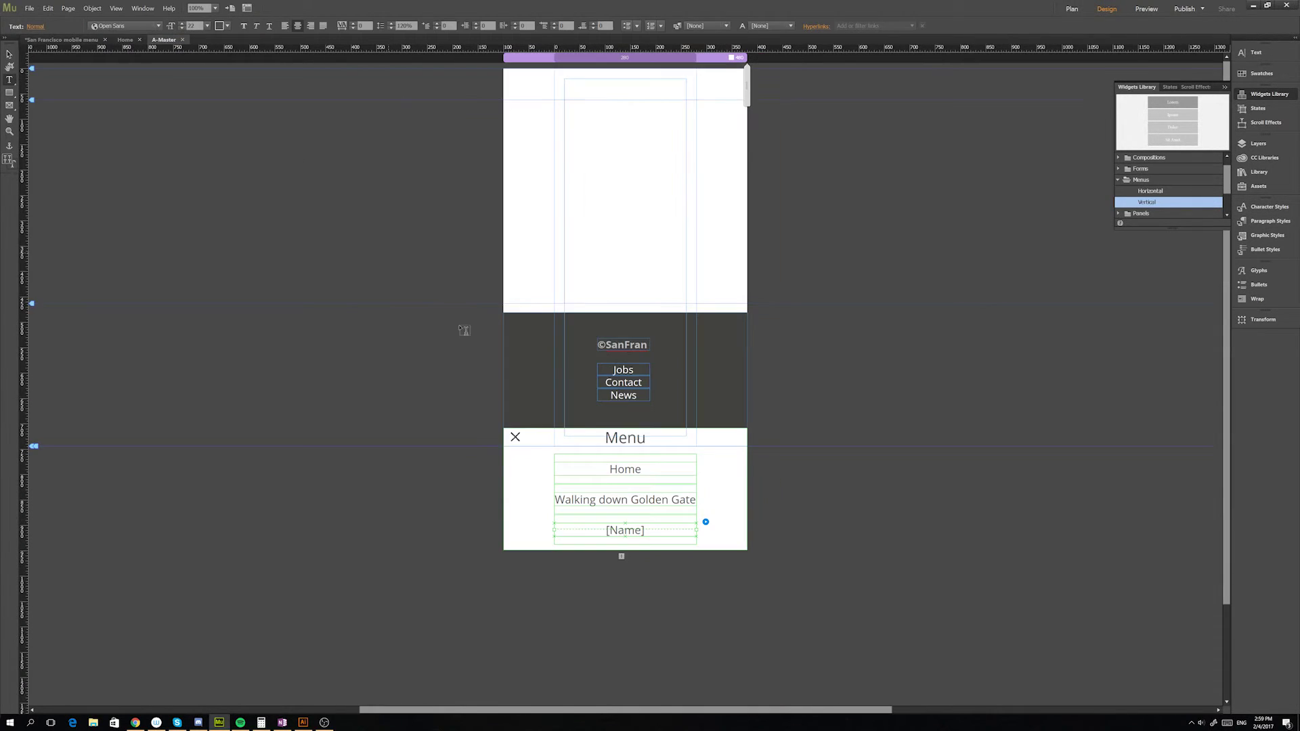
{"action": "double_click", "coordinate": [648, 528]}
{"action": "type", "text": "The Pier"}
{"action": "key", "text": "Escape"}
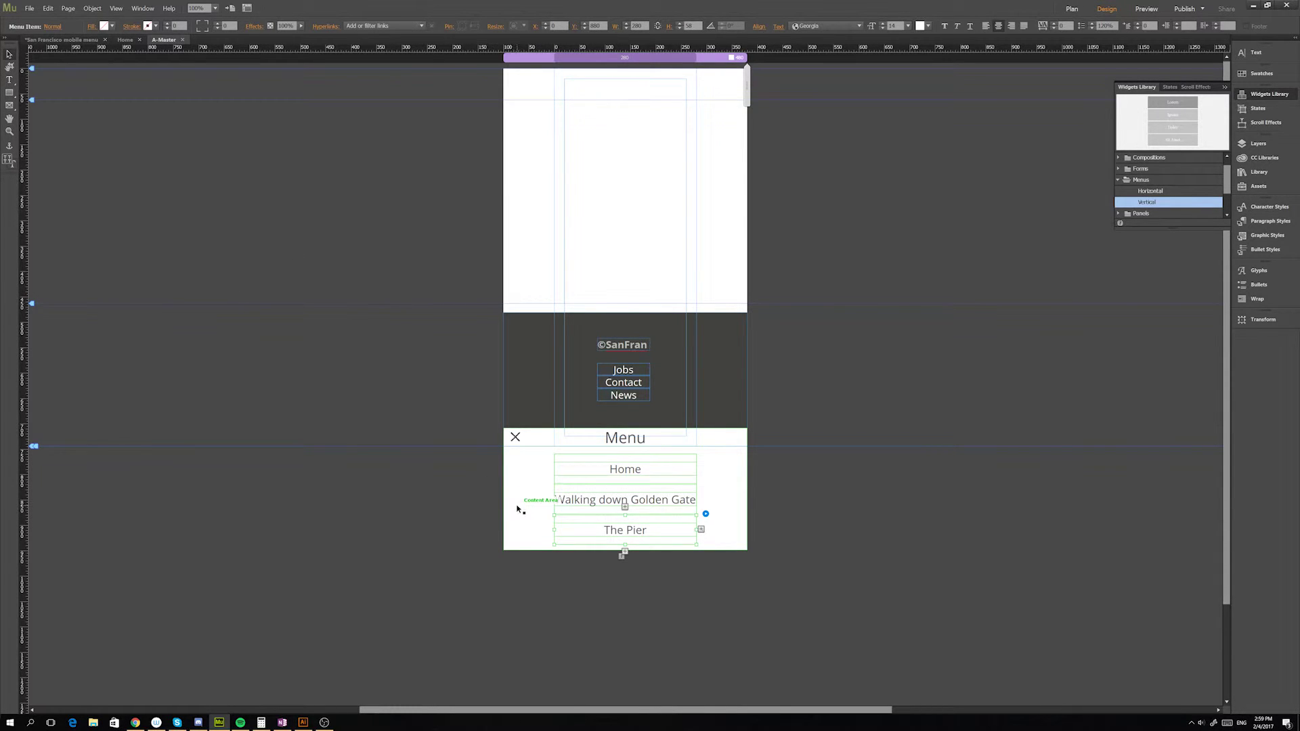
- Check the Home menu item's states and set the fill of its Rollover state to red C1272D
{"action": "left_click", "coordinate": [586, 473]}
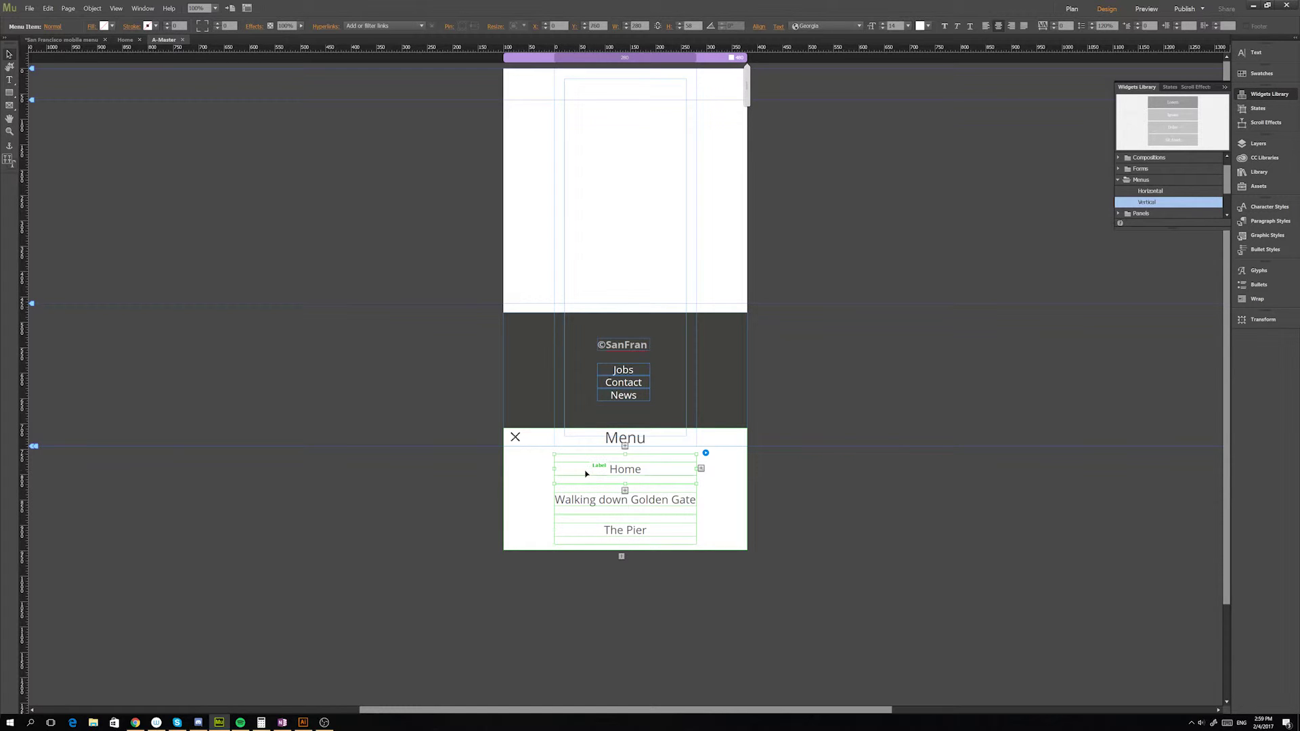
{"action": "left_click", "coordinate": [51, 27]}
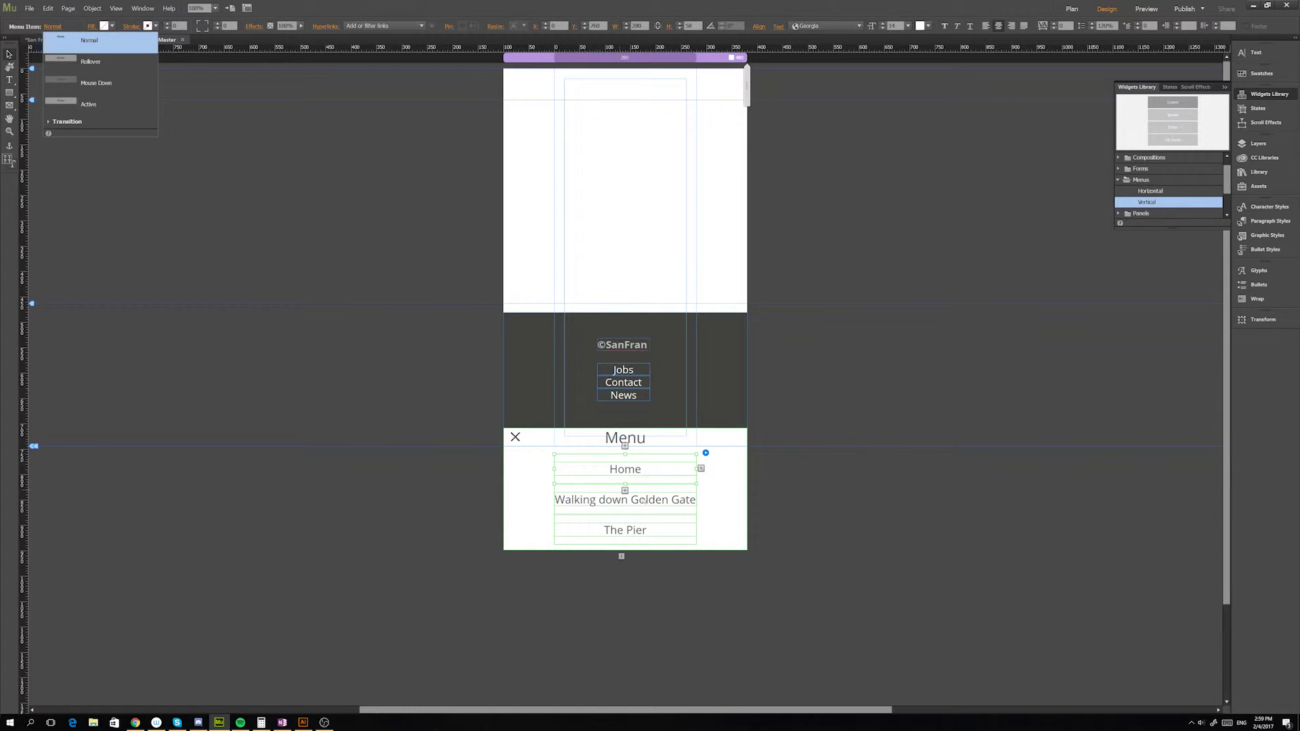
{"action": "left_click", "coordinate": [108, 65]}
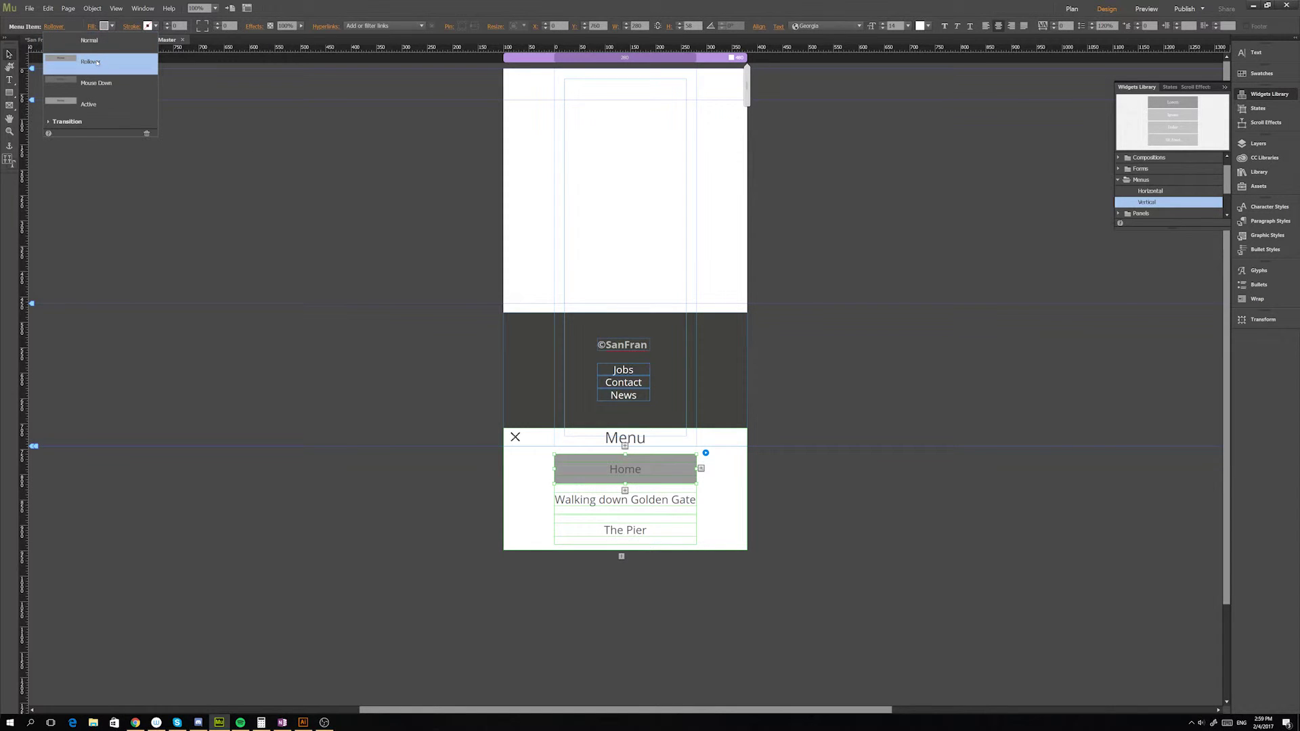
{"action": "left_click", "coordinate": [95, 103]}
{"action": "left_click", "coordinate": [98, 66]}
{"action": "left_click", "coordinate": [95, 83]}
{"action": "left_click", "coordinate": [92, 103]}
{"action": "left_click", "coordinate": [89, 66]}
{"action": "left_click", "coordinate": [111, 26]}
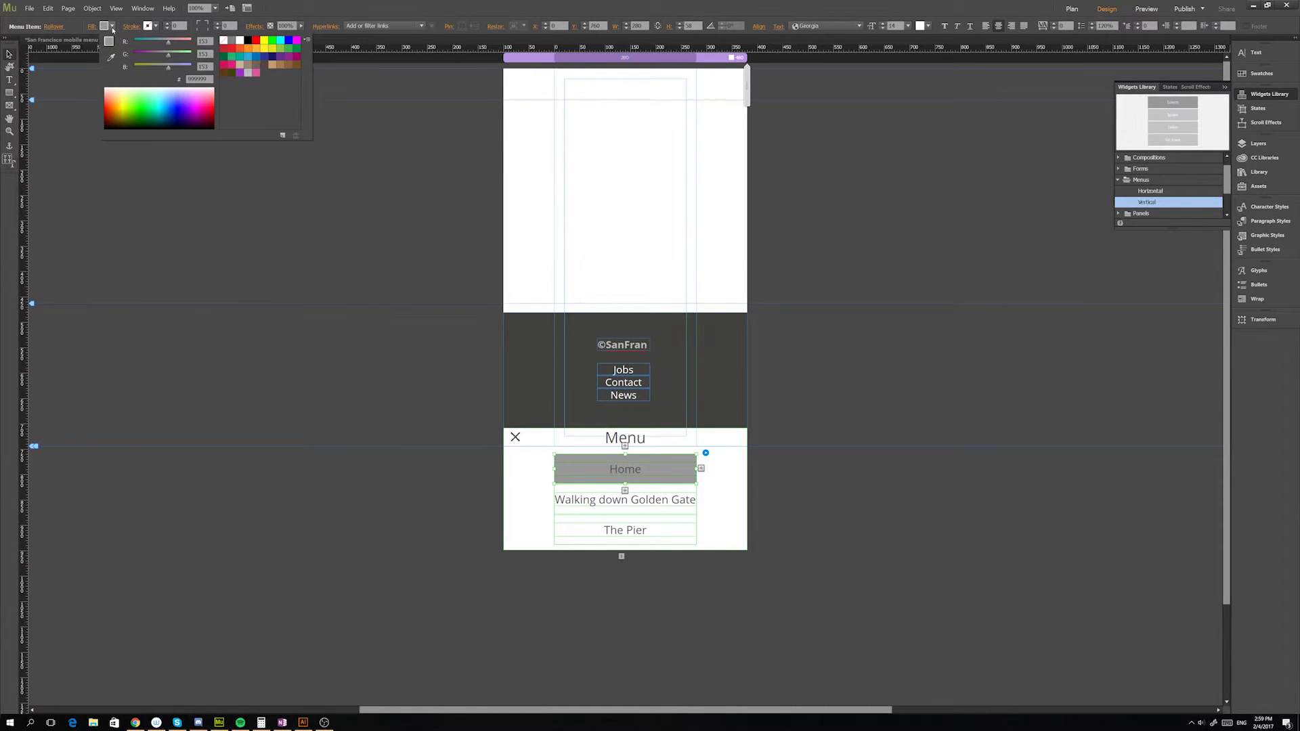
{"action": "left_click", "coordinate": [223, 50]}
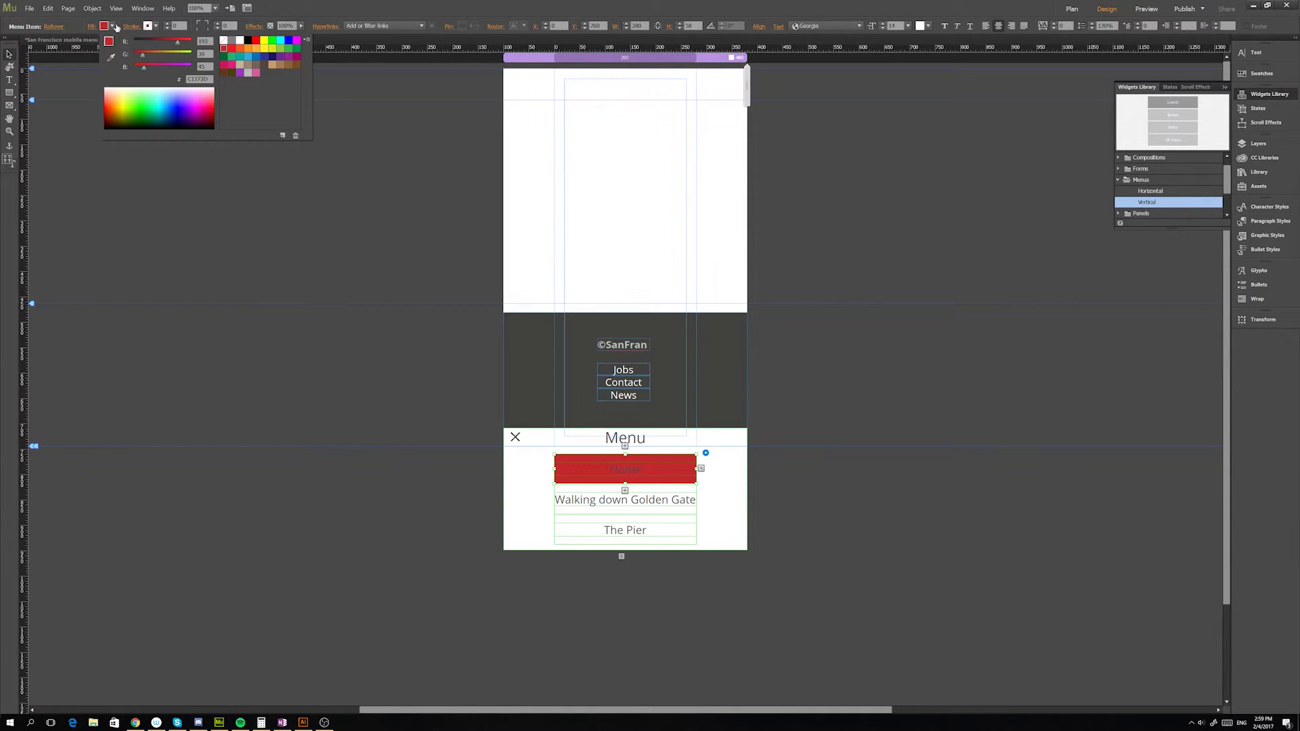
- Set the Home label's text color to white for the Rollover state
{"action": "double_click", "coordinate": [612, 471]}
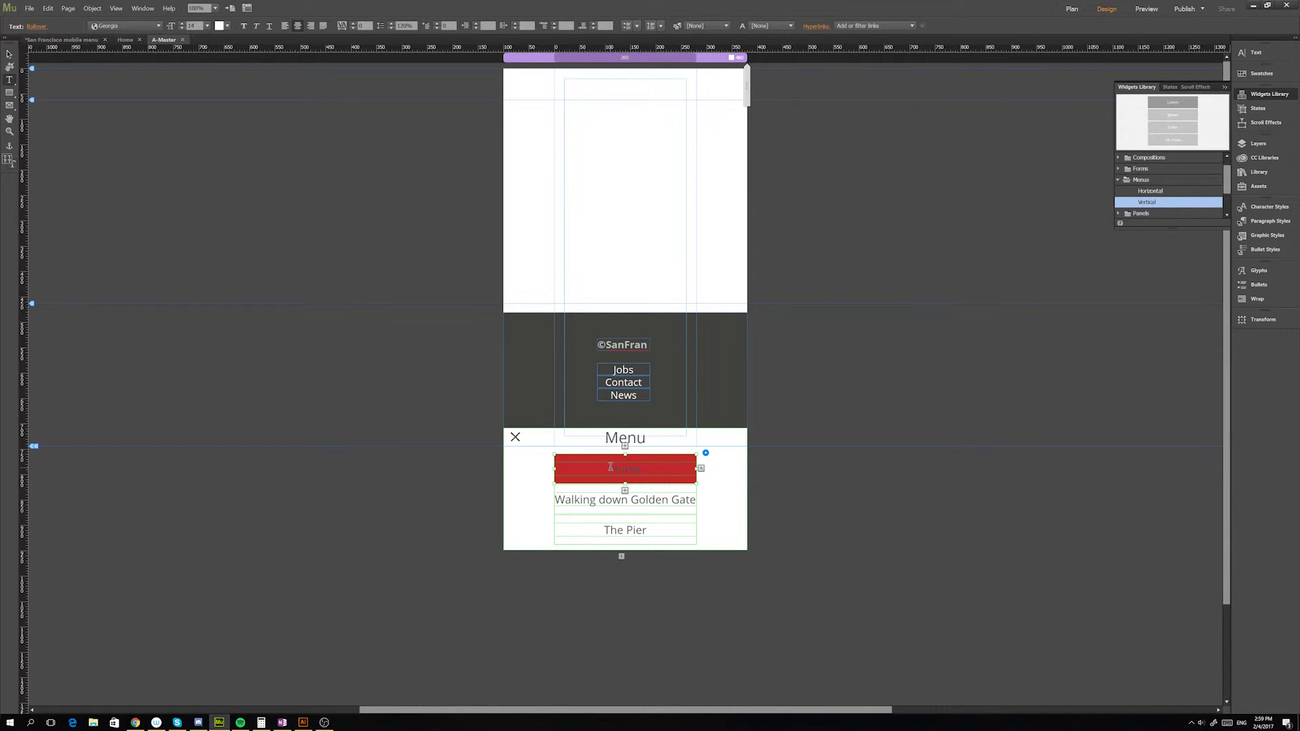
{"action": "left_click_drag", "start_coordinate": [610, 467], "coordinate": [642, 468]}
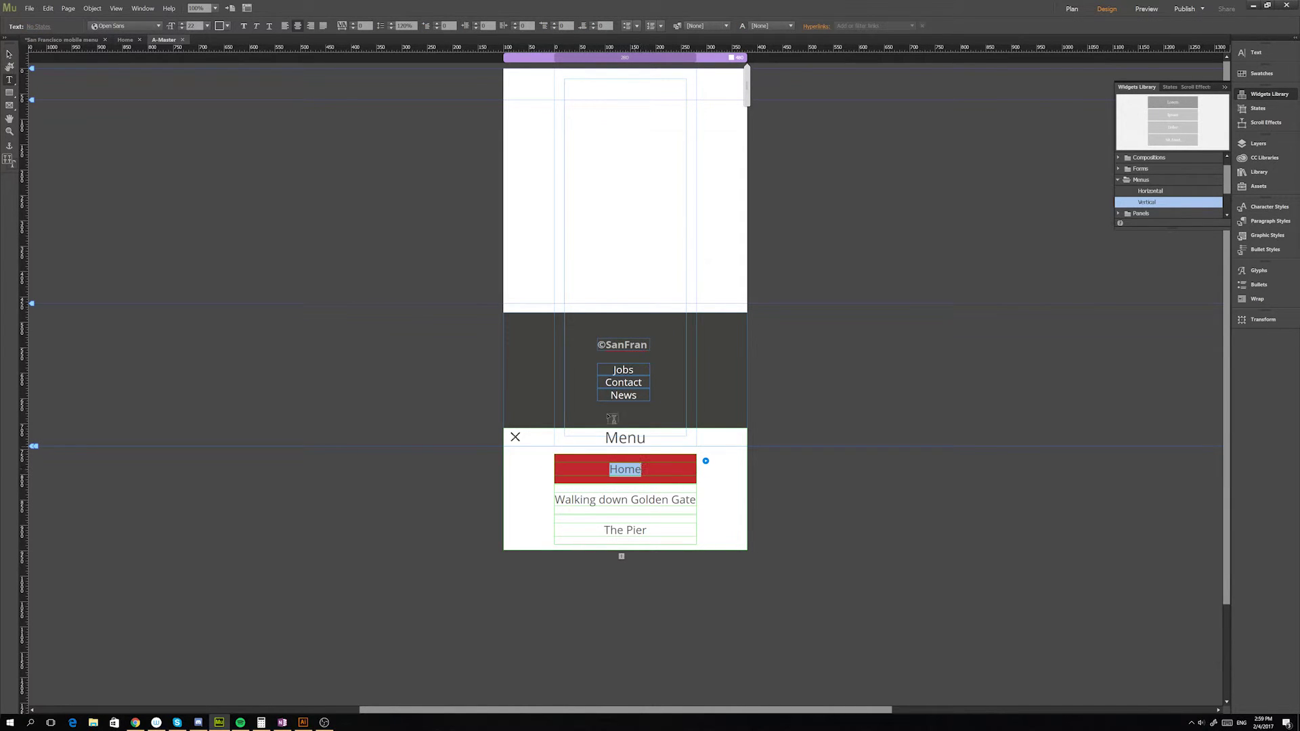
{"action": "left_click", "coordinate": [222, 25]}
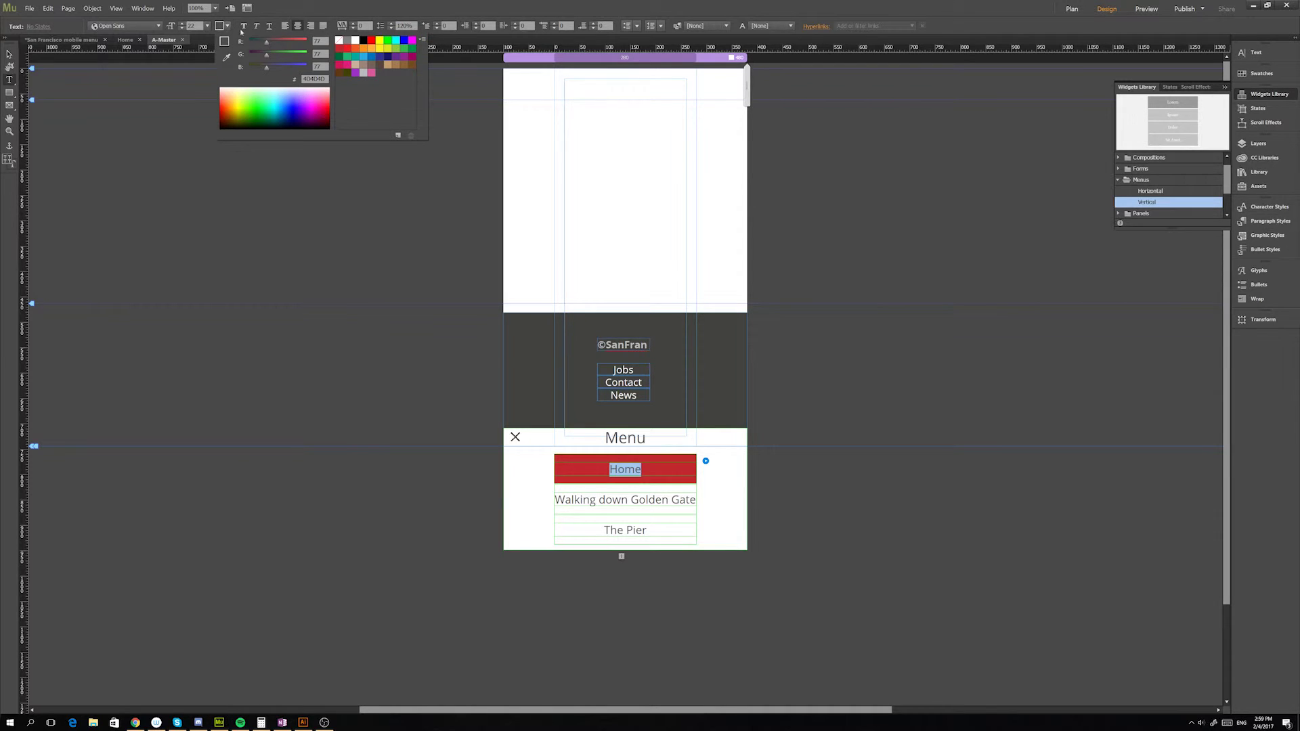
{"action": "left_click", "coordinate": [355, 41]}
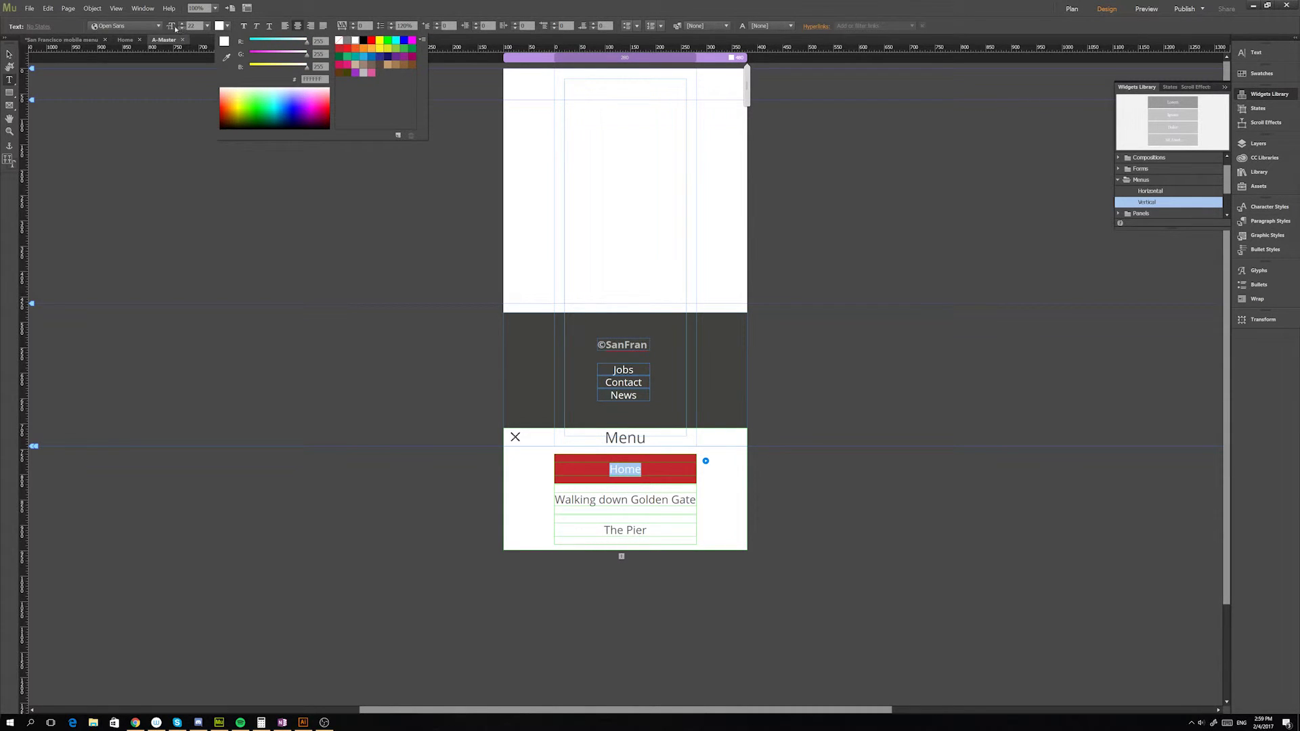
{"action": "left_click", "coordinate": [8, 56]}
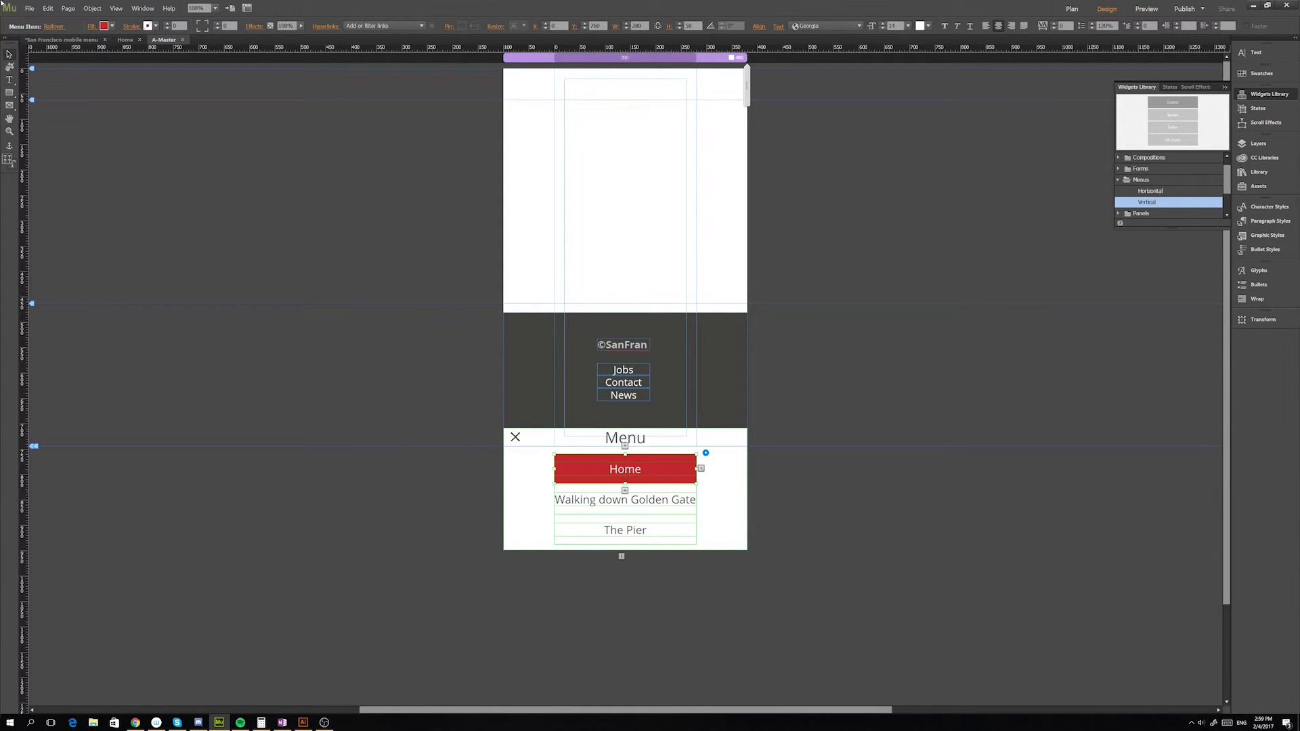
- Return the Home menu item to its Normal state and set its label's text color to 4d4d4d
{"action": "left_click", "coordinate": [54, 27]}
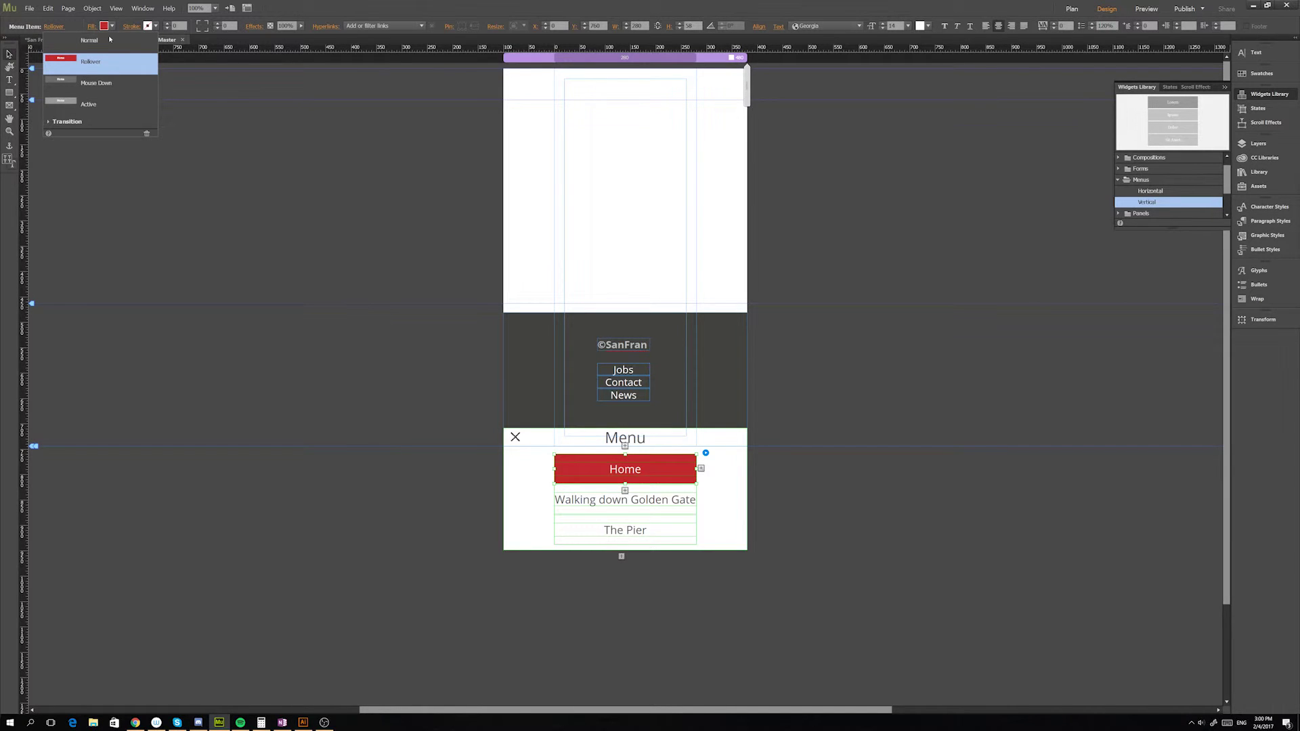
{"action": "left_click", "coordinate": [88, 47]}
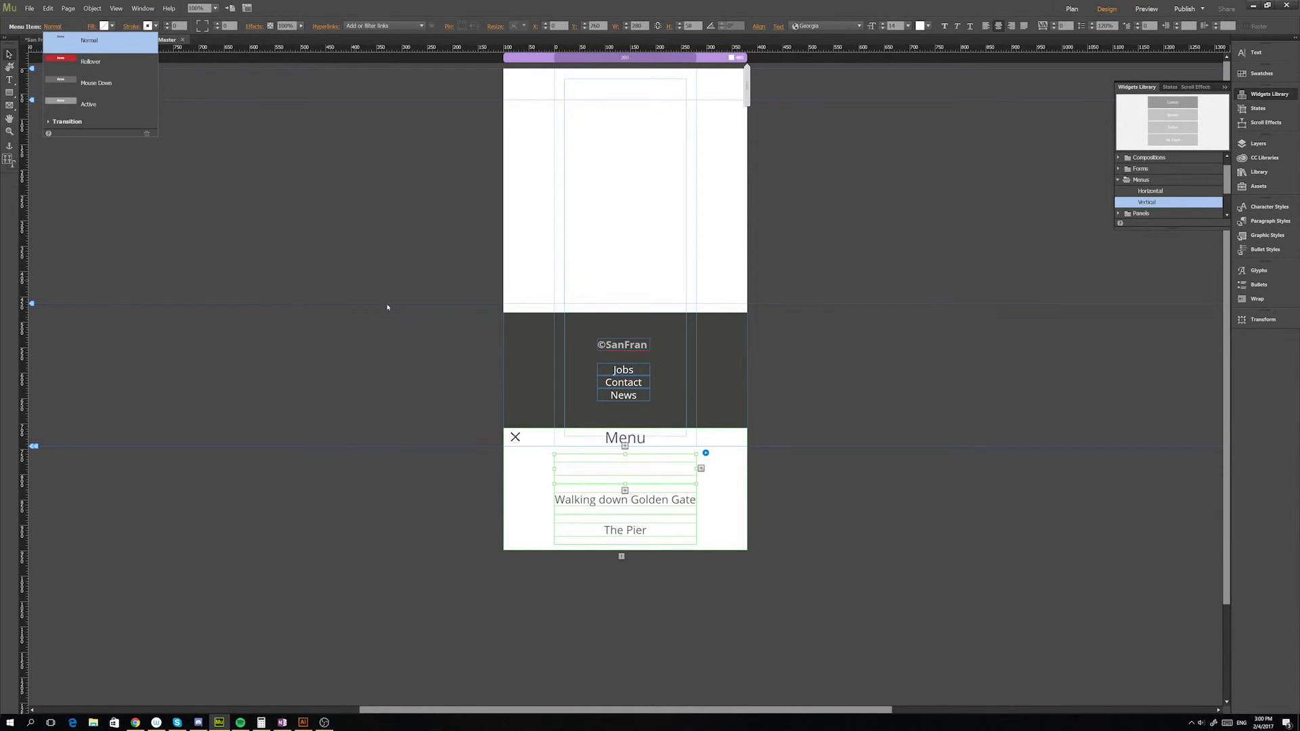
{"action": "left_click", "coordinate": [616, 473]}
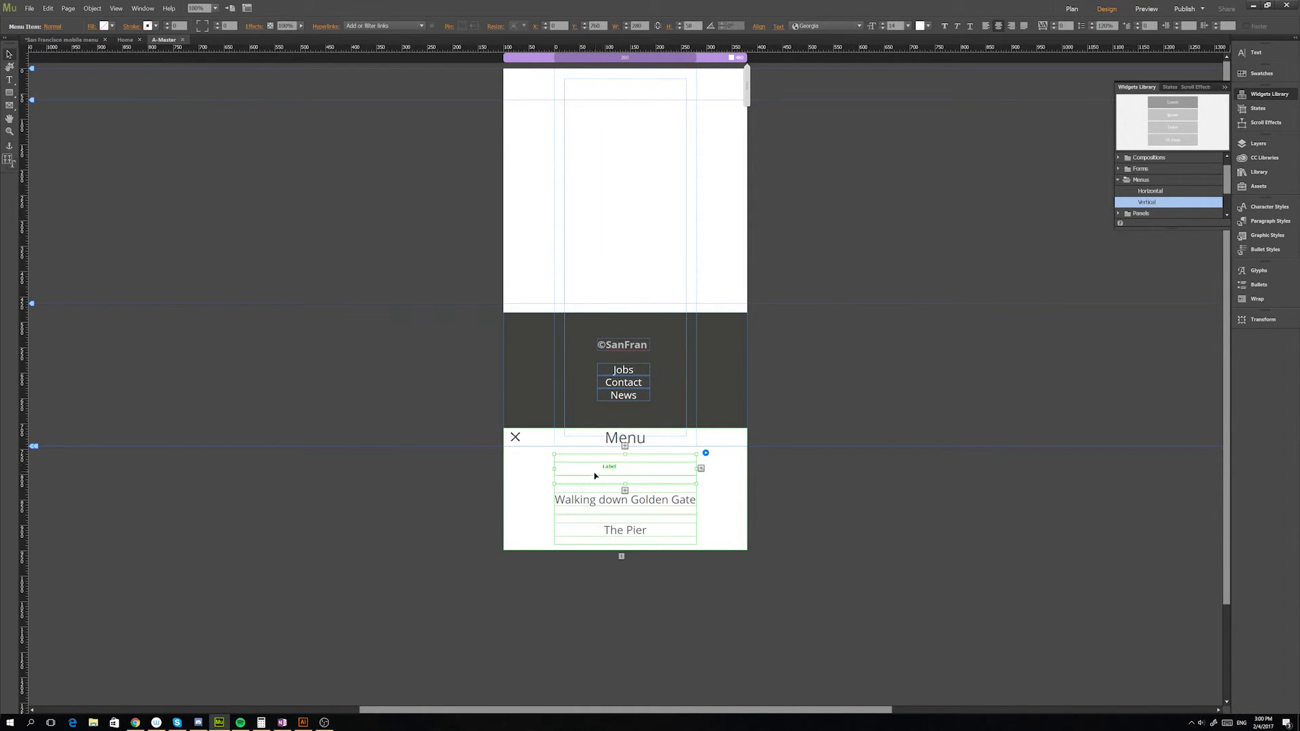
{"action": "double_click", "coordinate": [614, 469]}
{"action": "left_click_drag", "start_coordinate": [609, 468], "coordinate": [665, 468]}
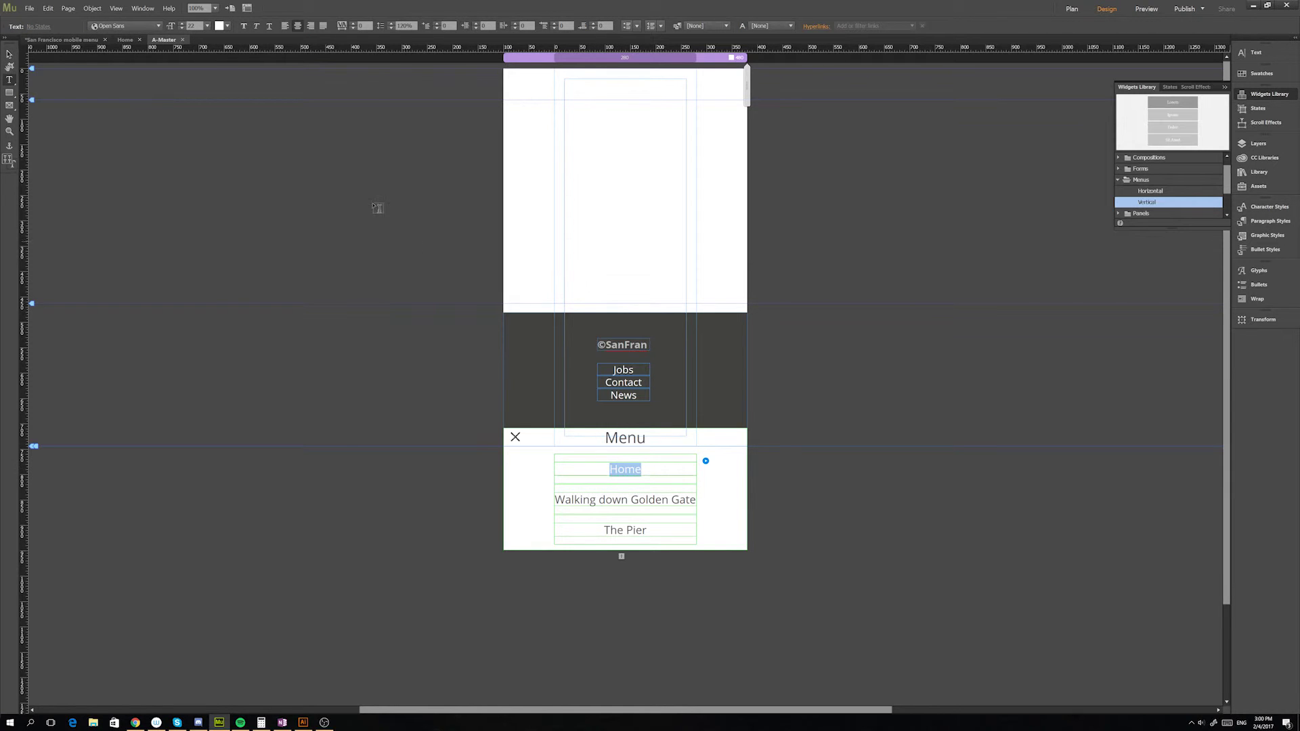
{"action": "left_click", "coordinate": [9, 54]}
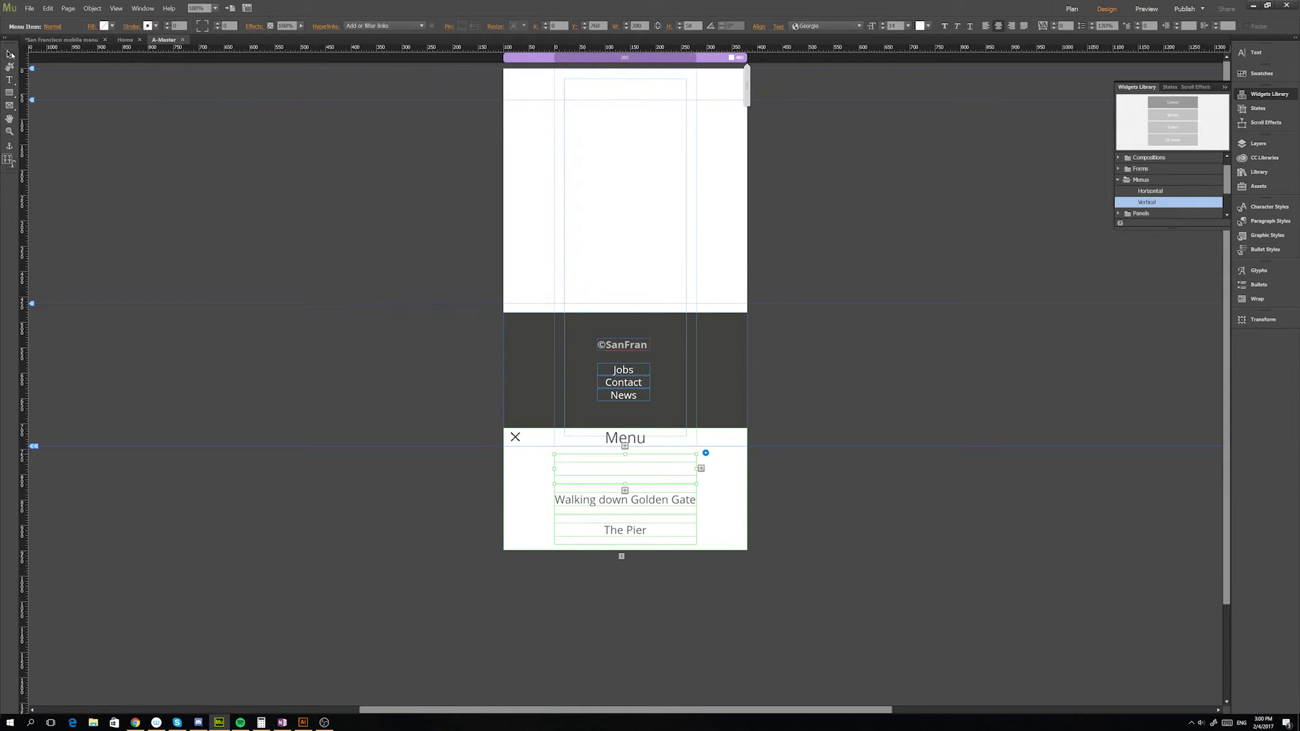
{"action": "key", "text": "t"}
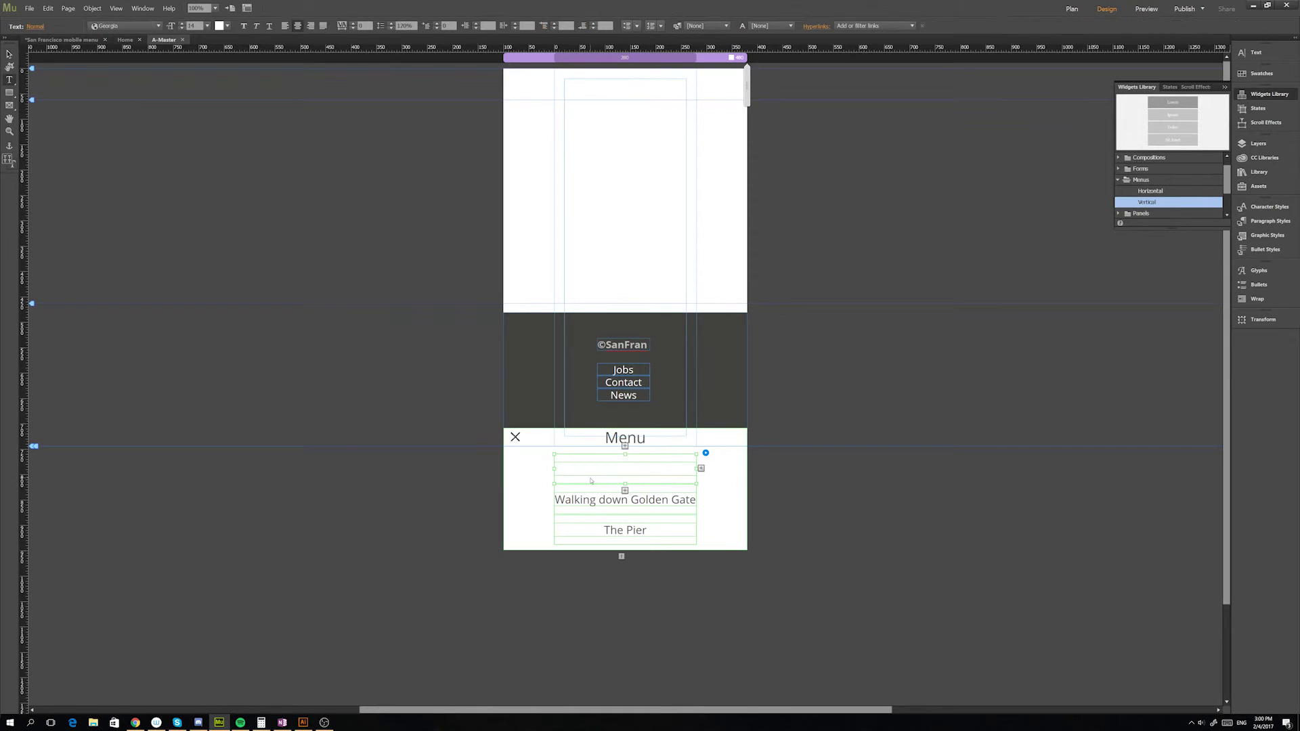
{"action": "left_click_drag", "start_coordinate": [604, 469], "coordinate": [644, 468]}
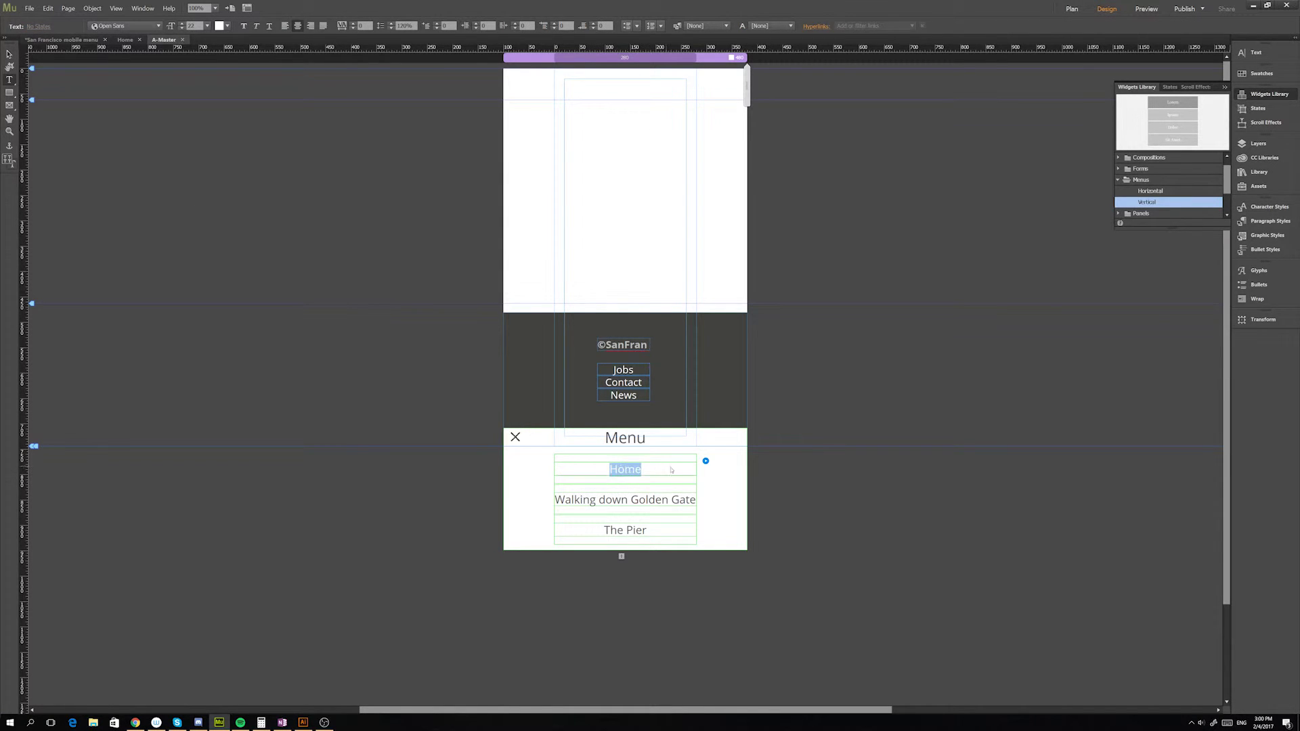
{"action": "left_click", "coordinate": [228, 26]}
{"action": "left_click", "coordinate": [323, 78]}
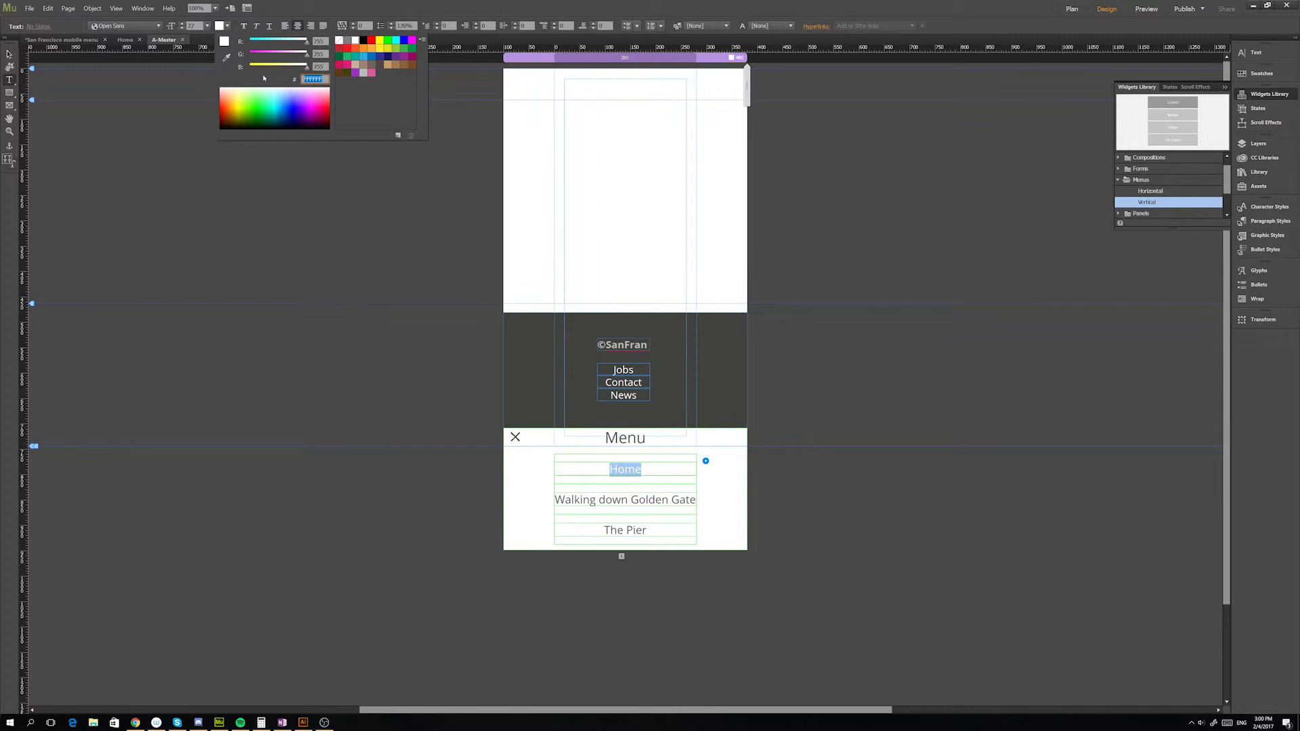
{"action": "type", "text": "4d4d"}
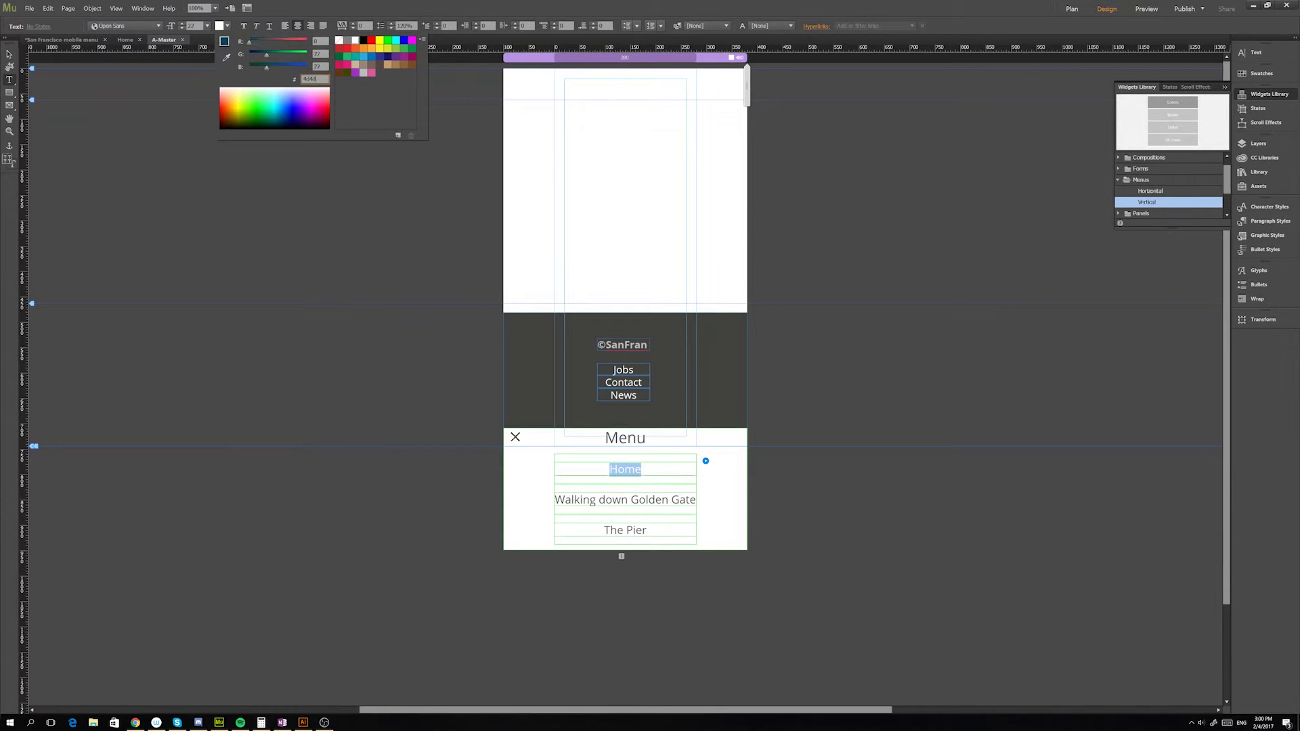
{"action": "type", "text": "4d"}
{"action": "key", "text": "Return"}
{"action": "key", "text": "Escape"}
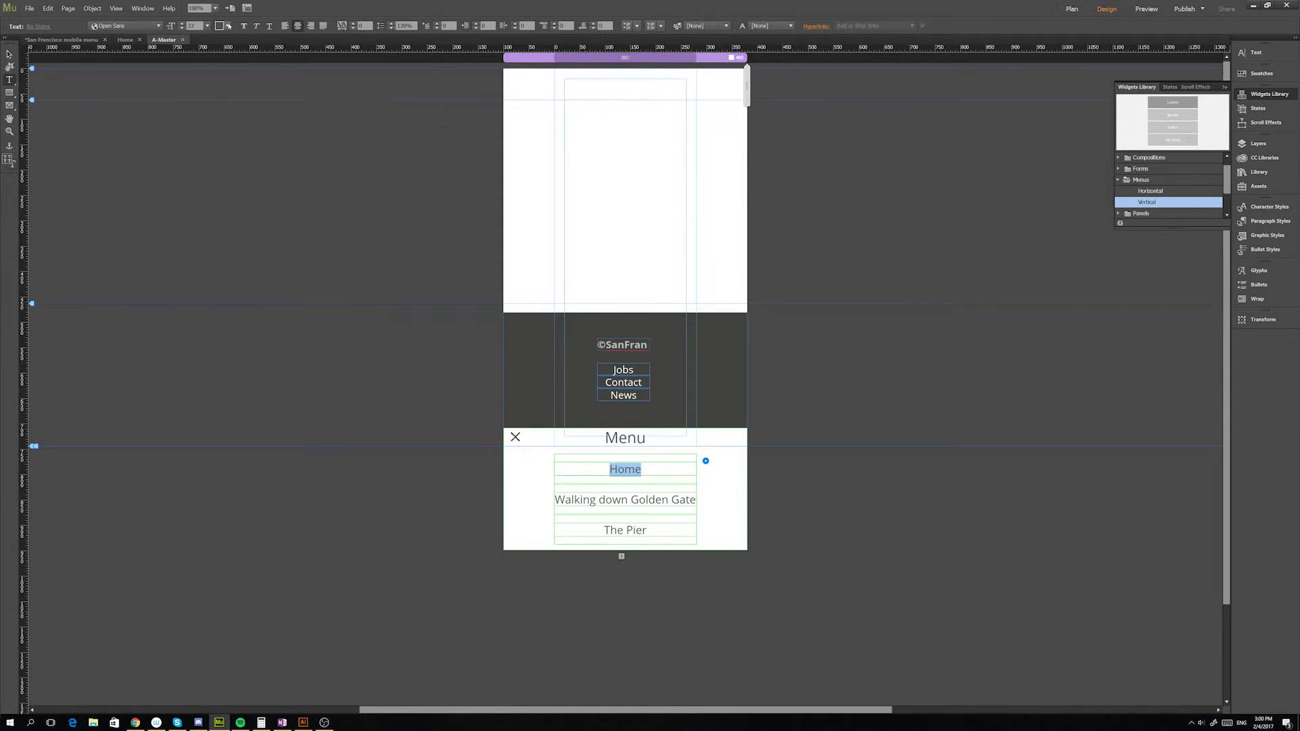
{"action": "left_click", "coordinate": [8, 54]}
- Examine the Home label's appearance in the Rollover, Normal, Mouse Down and Active states
{"action": "left_click", "coordinate": [613, 468]}
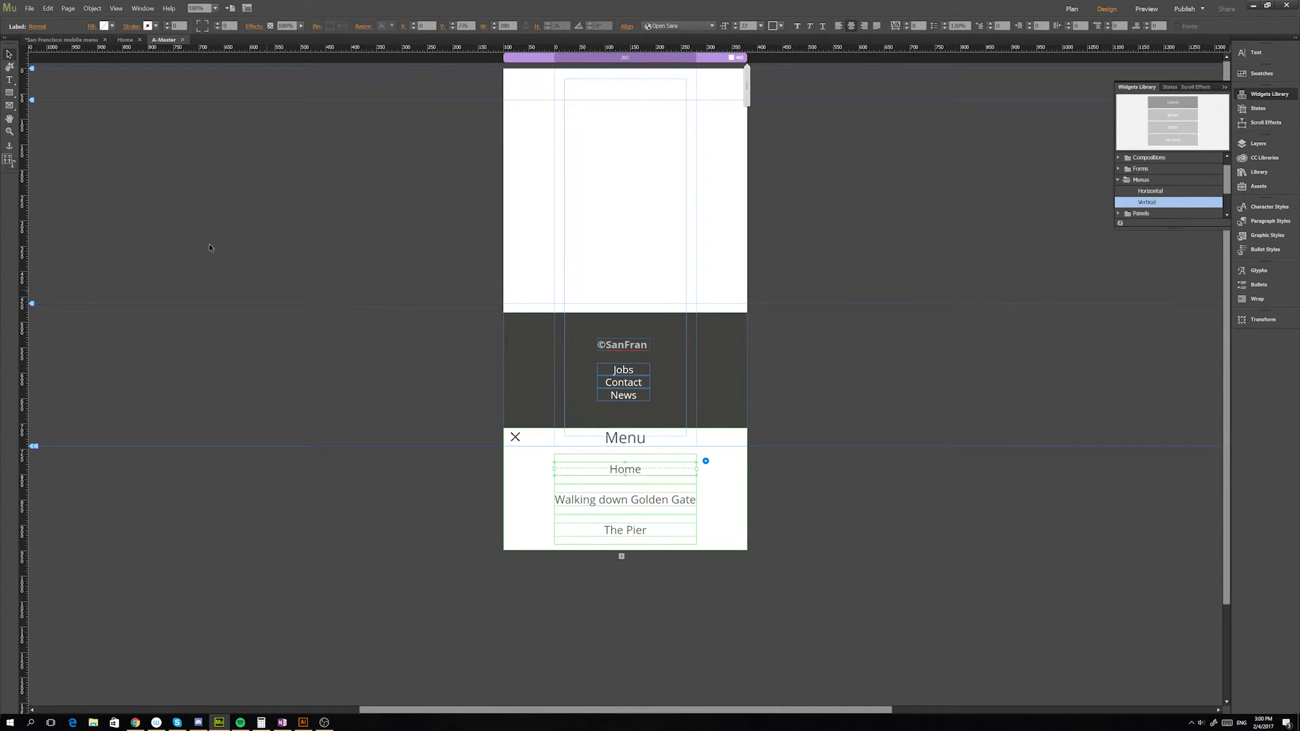
{"action": "left_click", "coordinate": [39, 27]}
{"action": "left_click", "coordinate": [80, 65]}
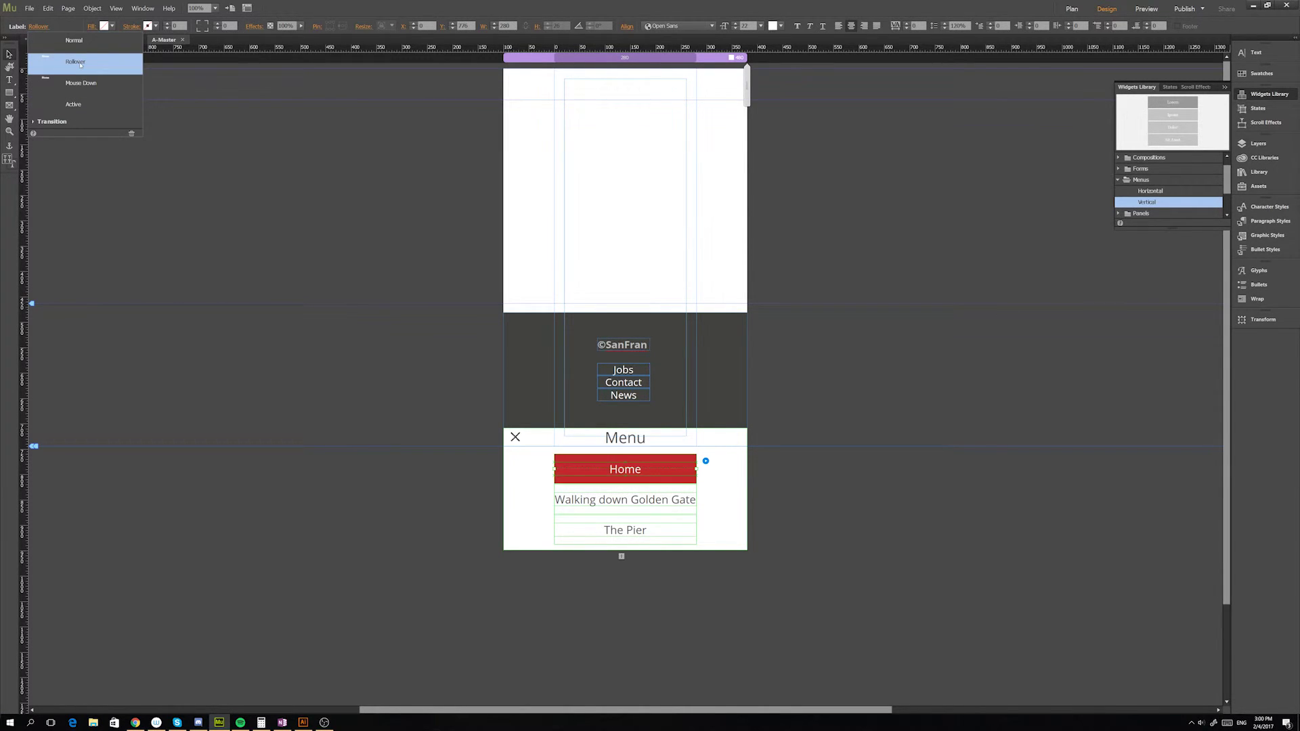
{"action": "left_click", "coordinate": [75, 41]}
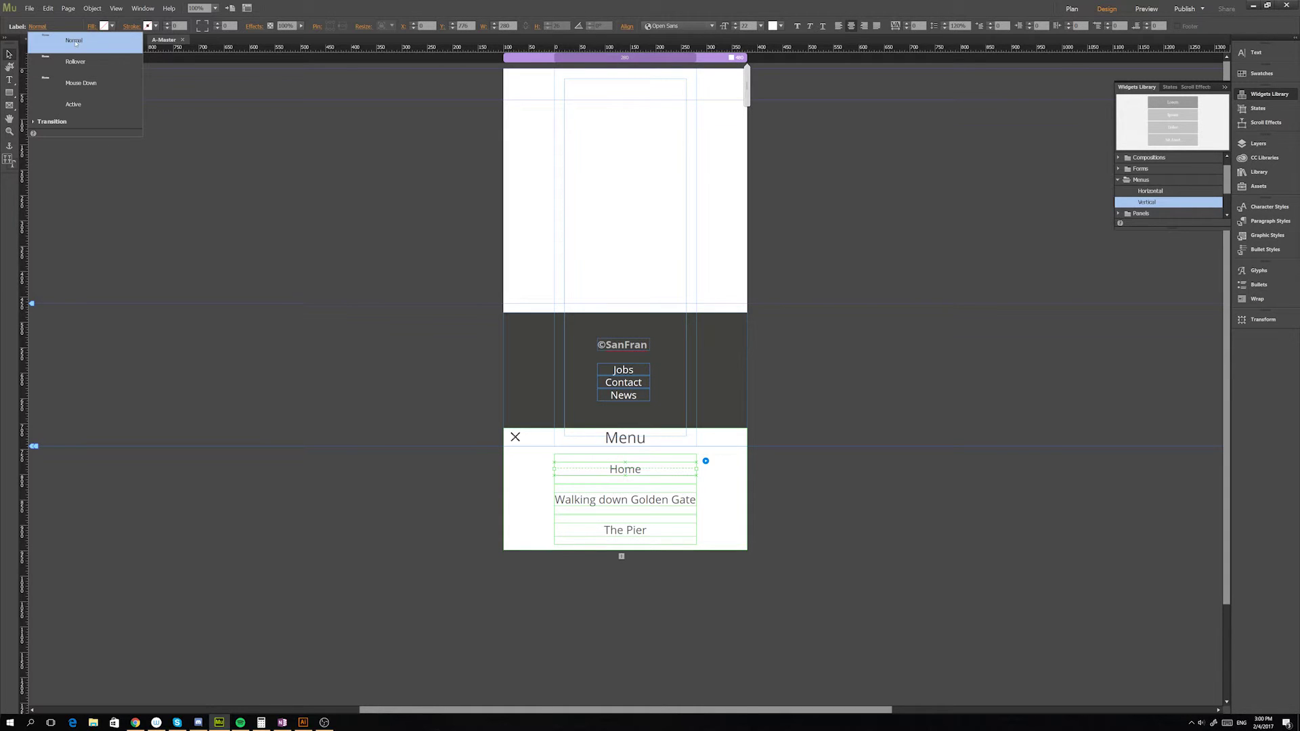
{"action": "left_click", "coordinate": [81, 62]}
{"action": "left_click", "coordinate": [81, 83]}
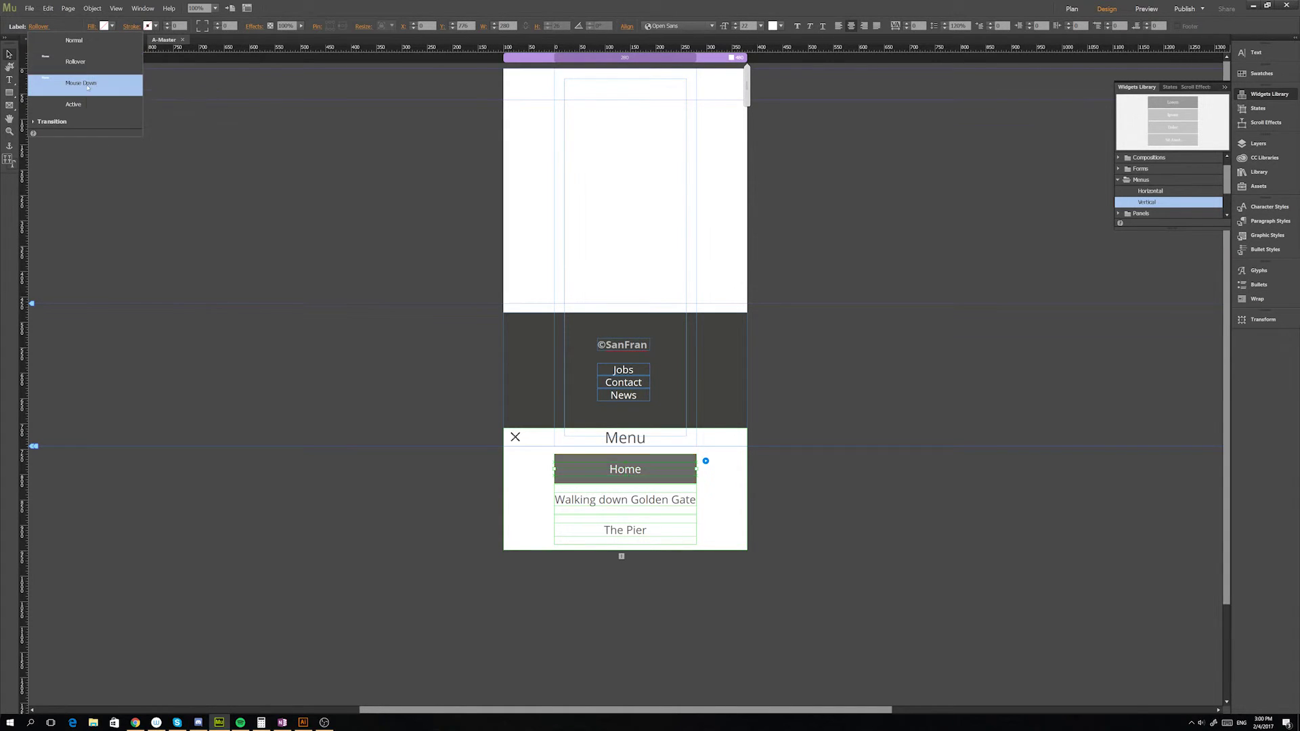
{"action": "left_click", "coordinate": [85, 102]}
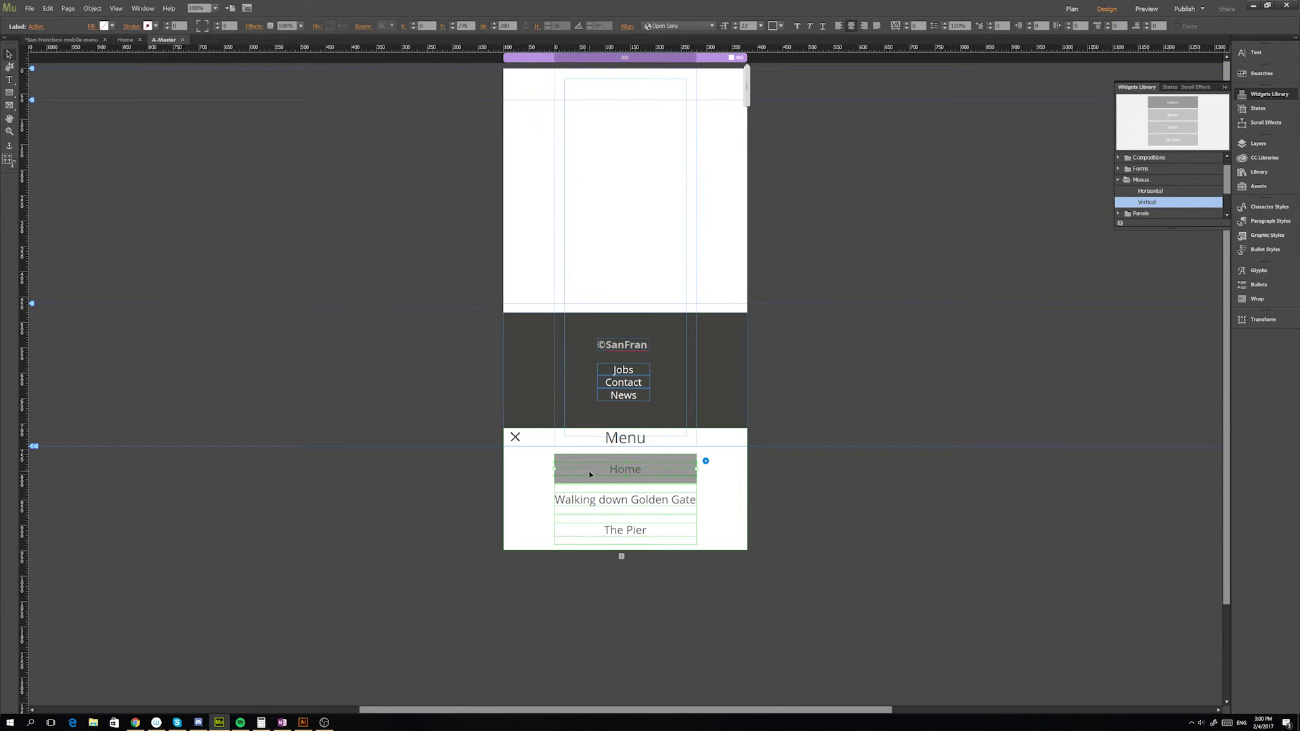
- Select the Home menu item and set the fill of its Active state to none
{"action": "left_click", "coordinate": [462, 487]}
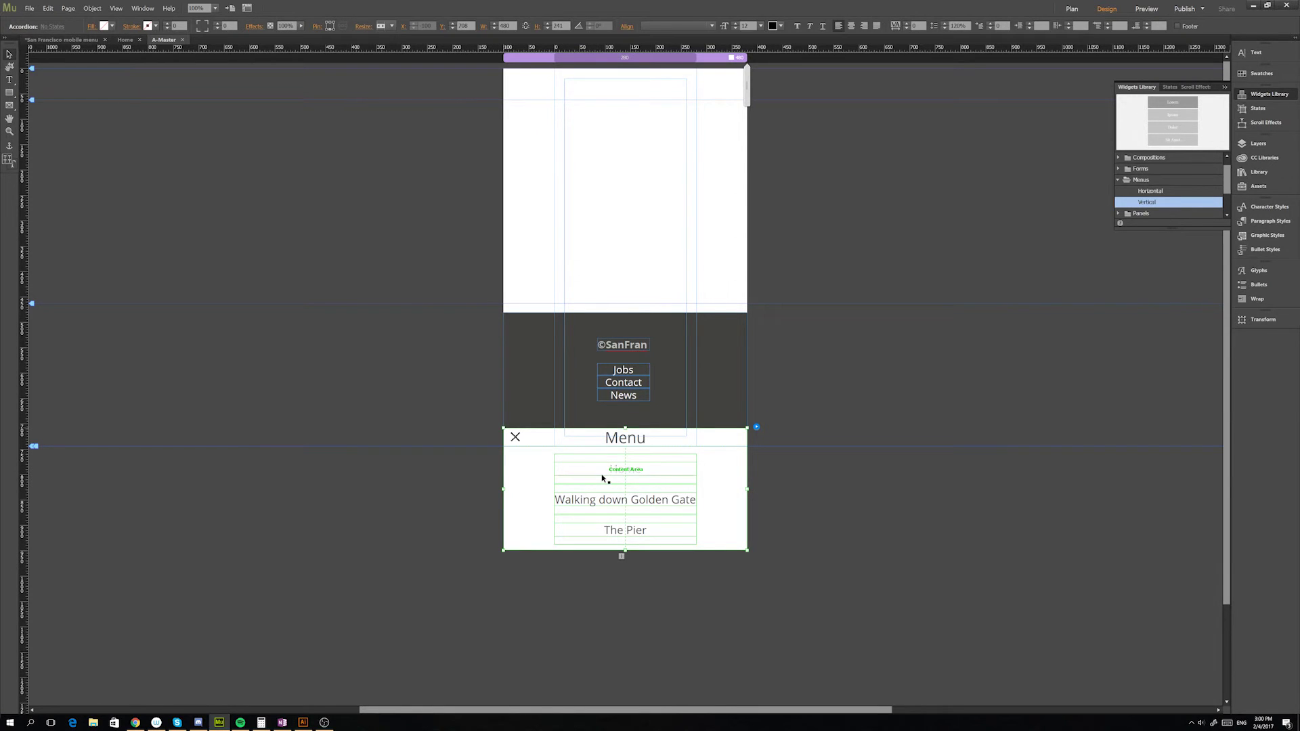
{"action": "left_click", "coordinate": [602, 474]}
{"action": "left_click", "coordinate": [598, 469]}
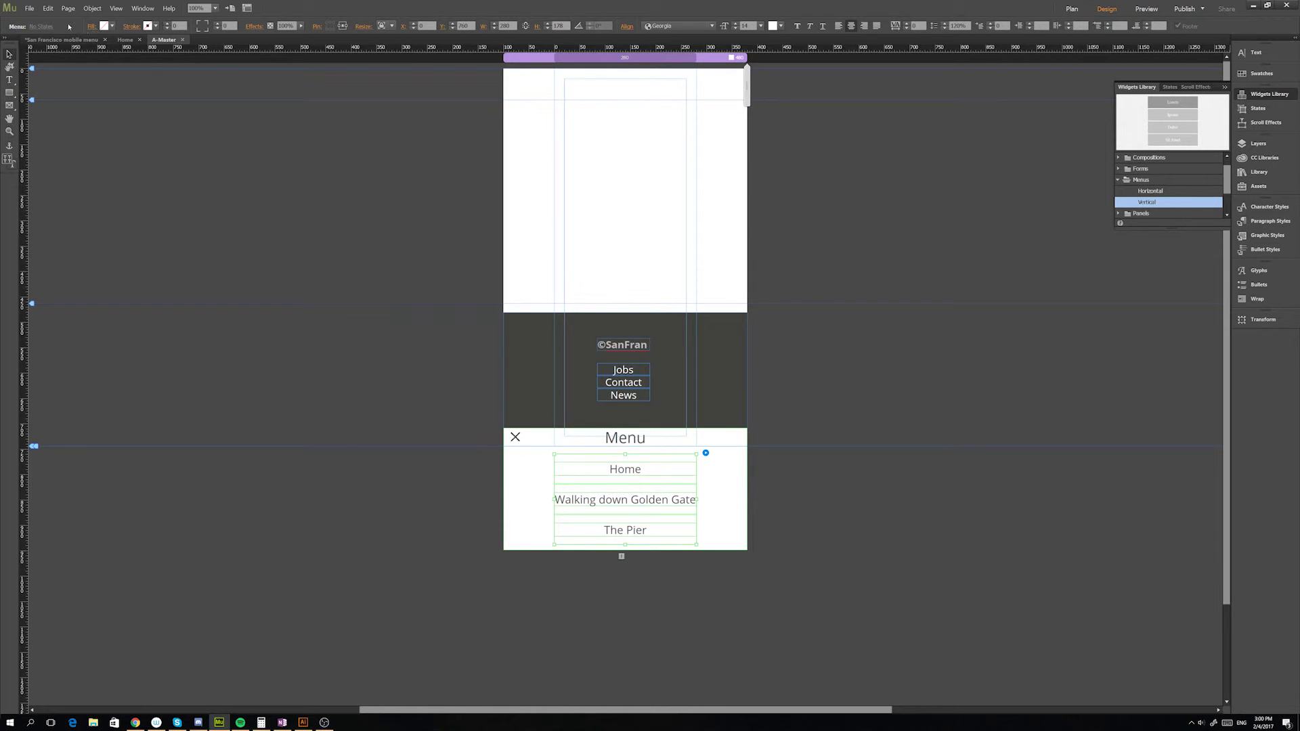
{"action": "left_click", "coordinate": [596, 468]}
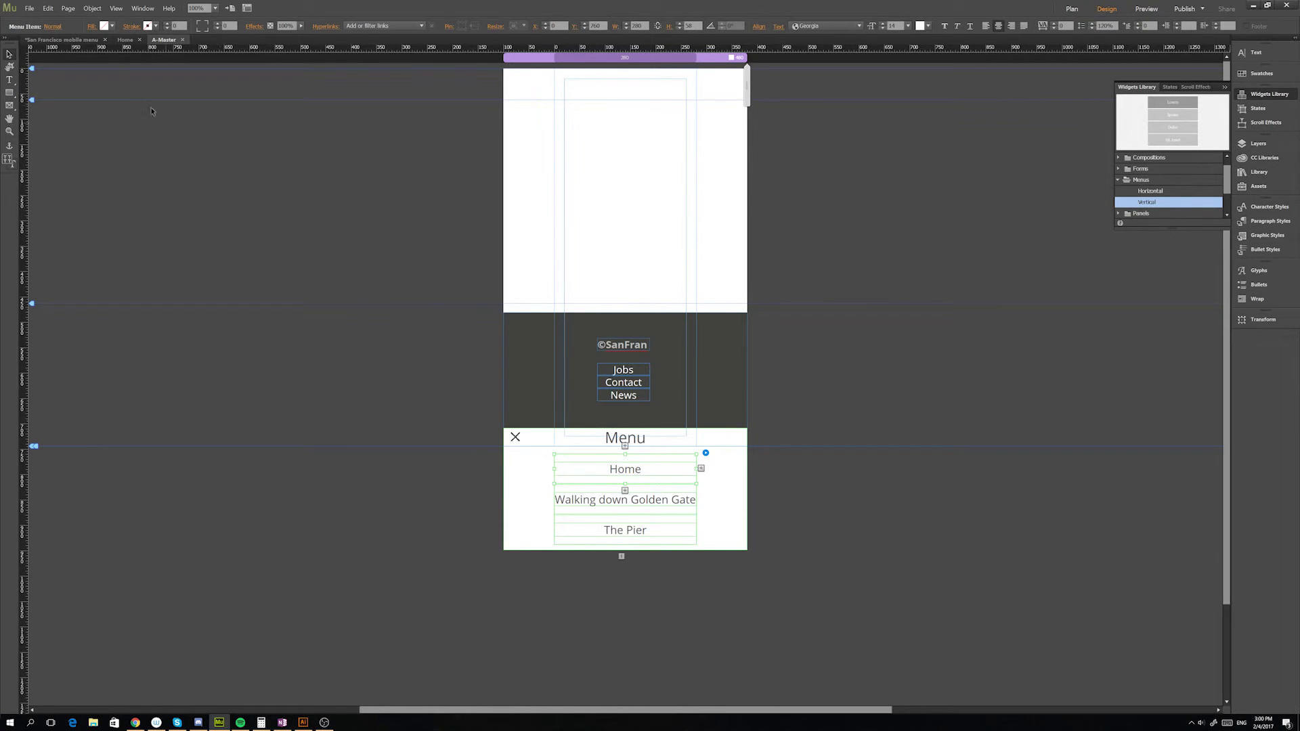
{"action": "left_click", "coordinate": [53, 27]}
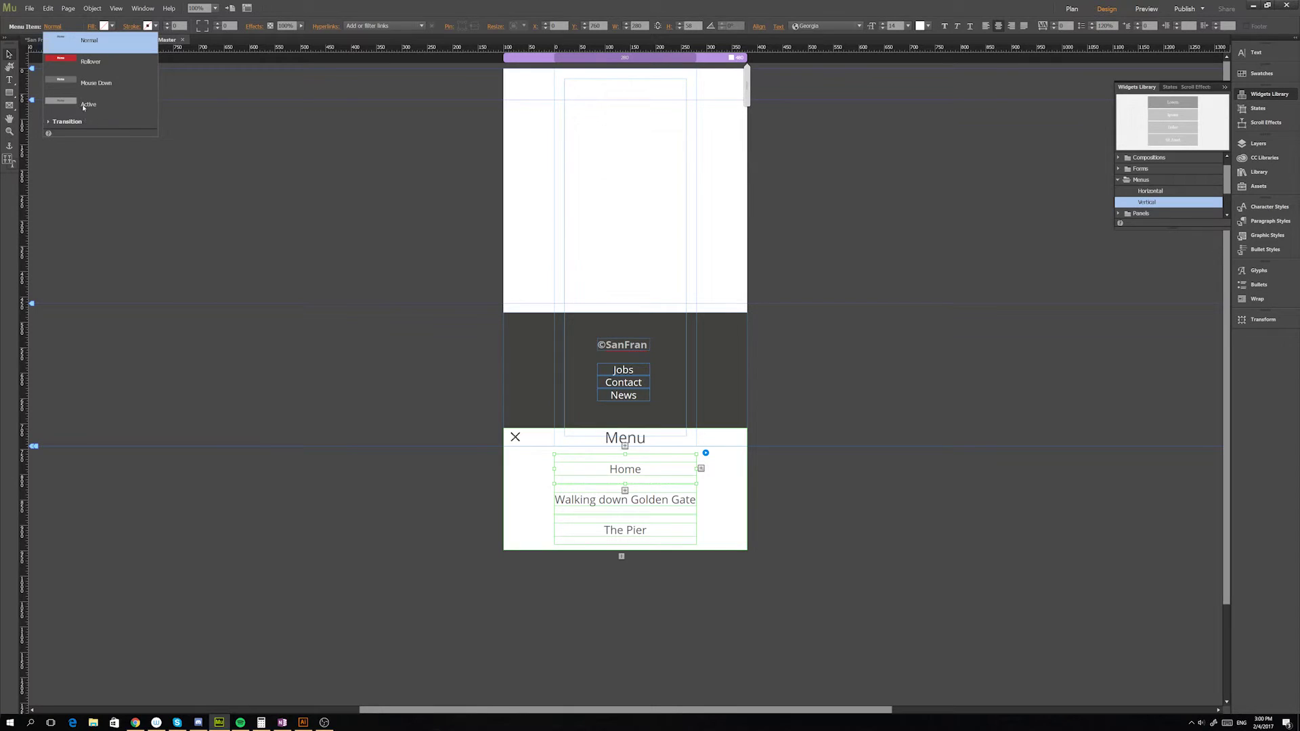
{"action": "left_click", "coordinate": [83, 106]}
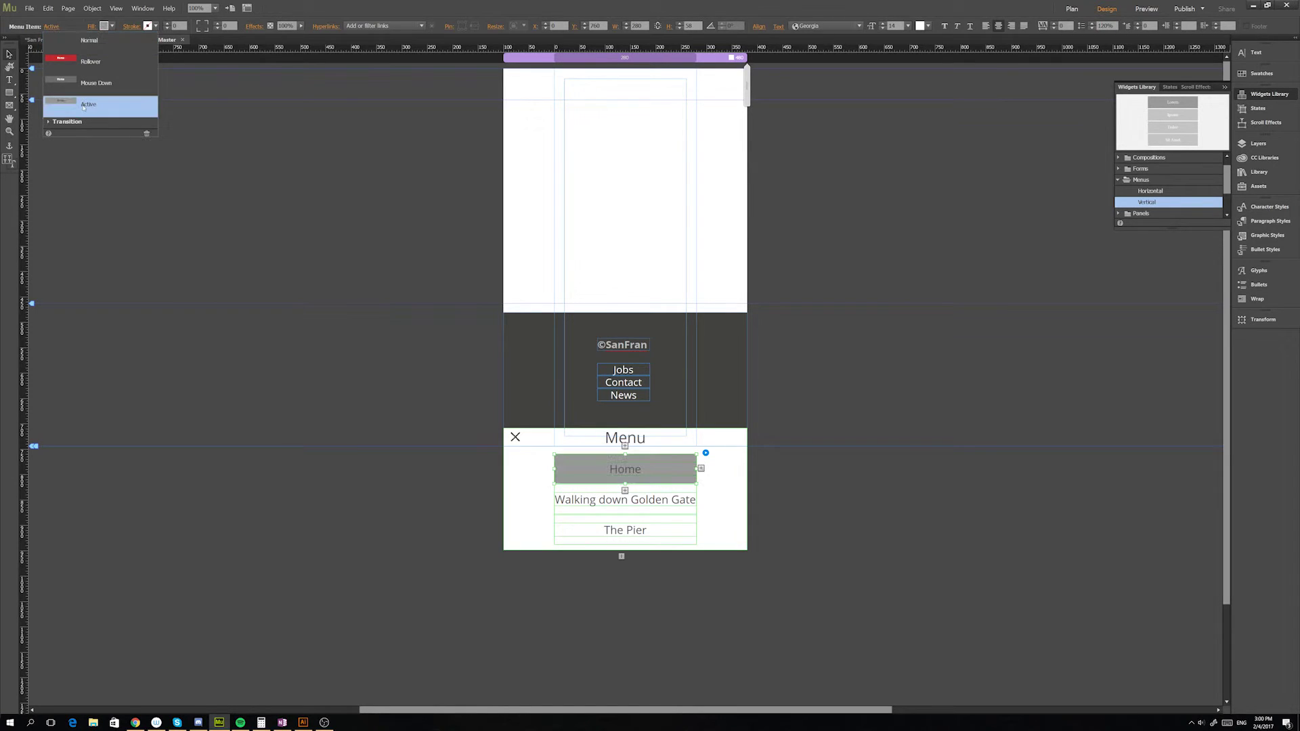
{"action": "left_click", "coordinate": [106, 29]}
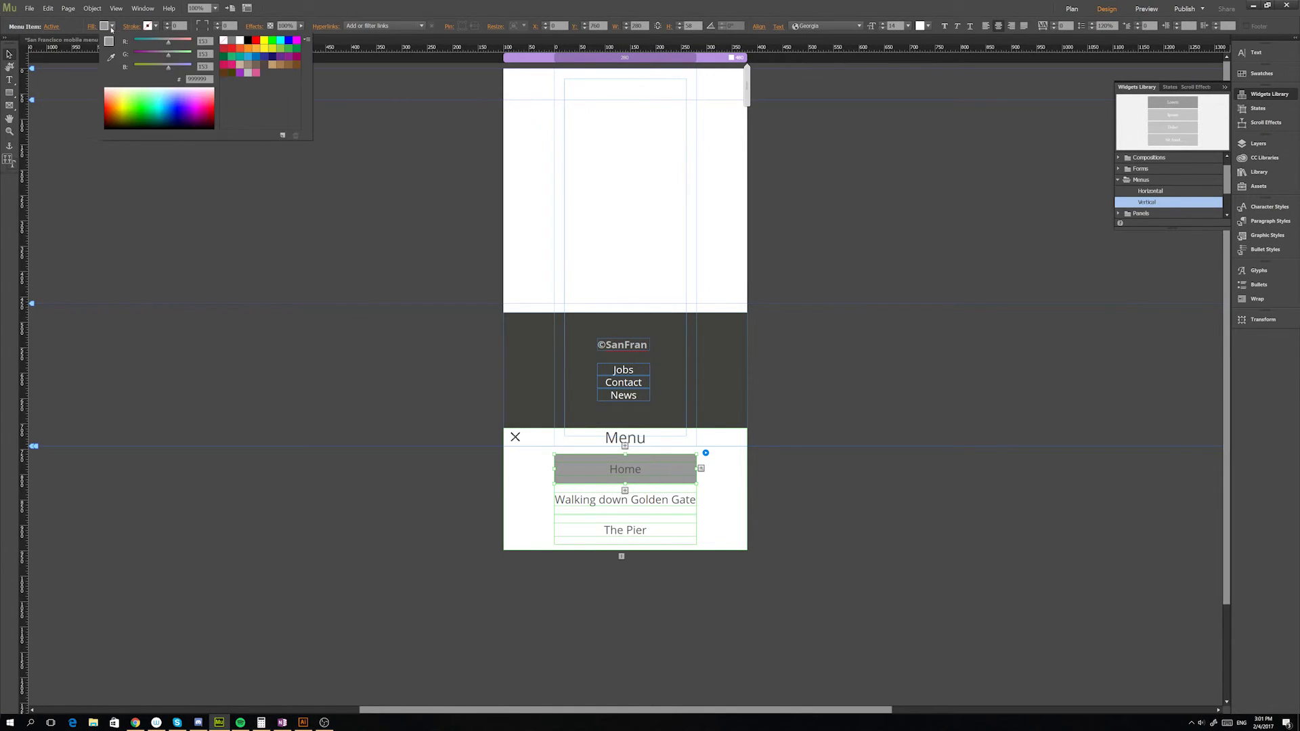
{"action": "left_click", "coordinate": [224, 41]}
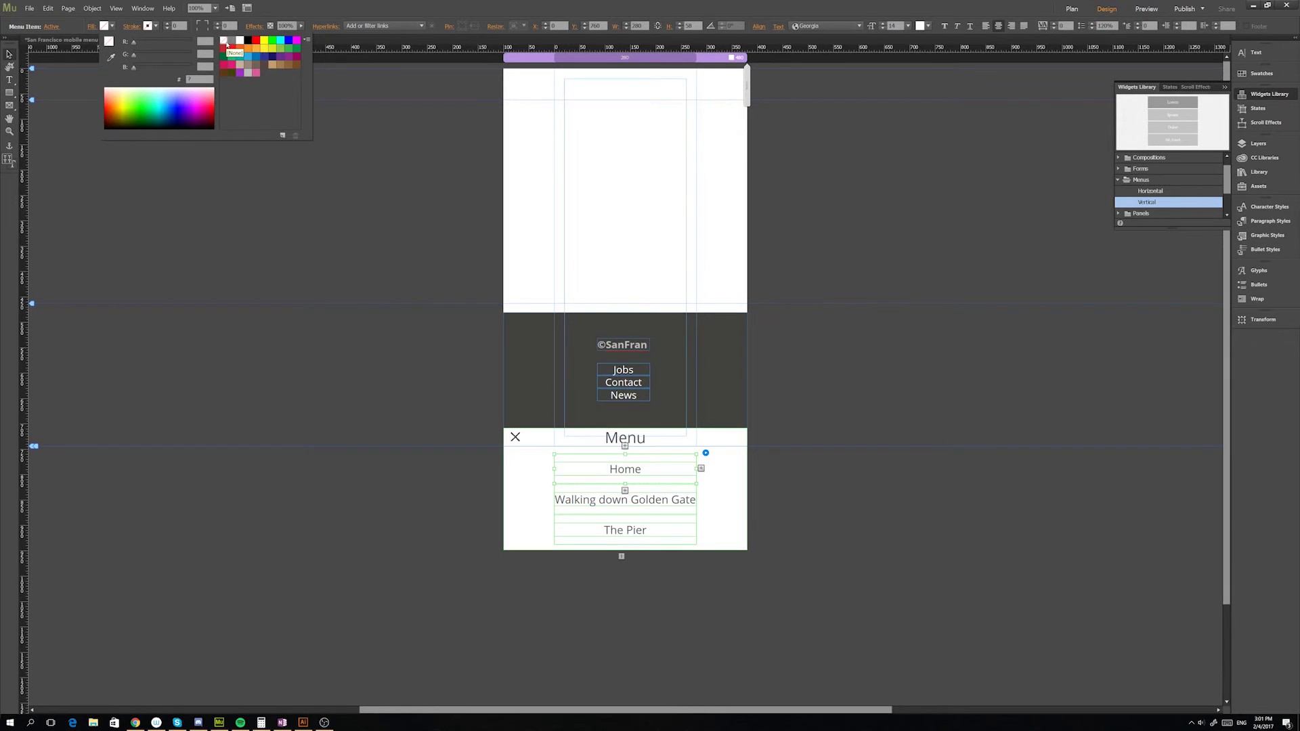
{"action": "left_click", "coordinate": [113, 26]}
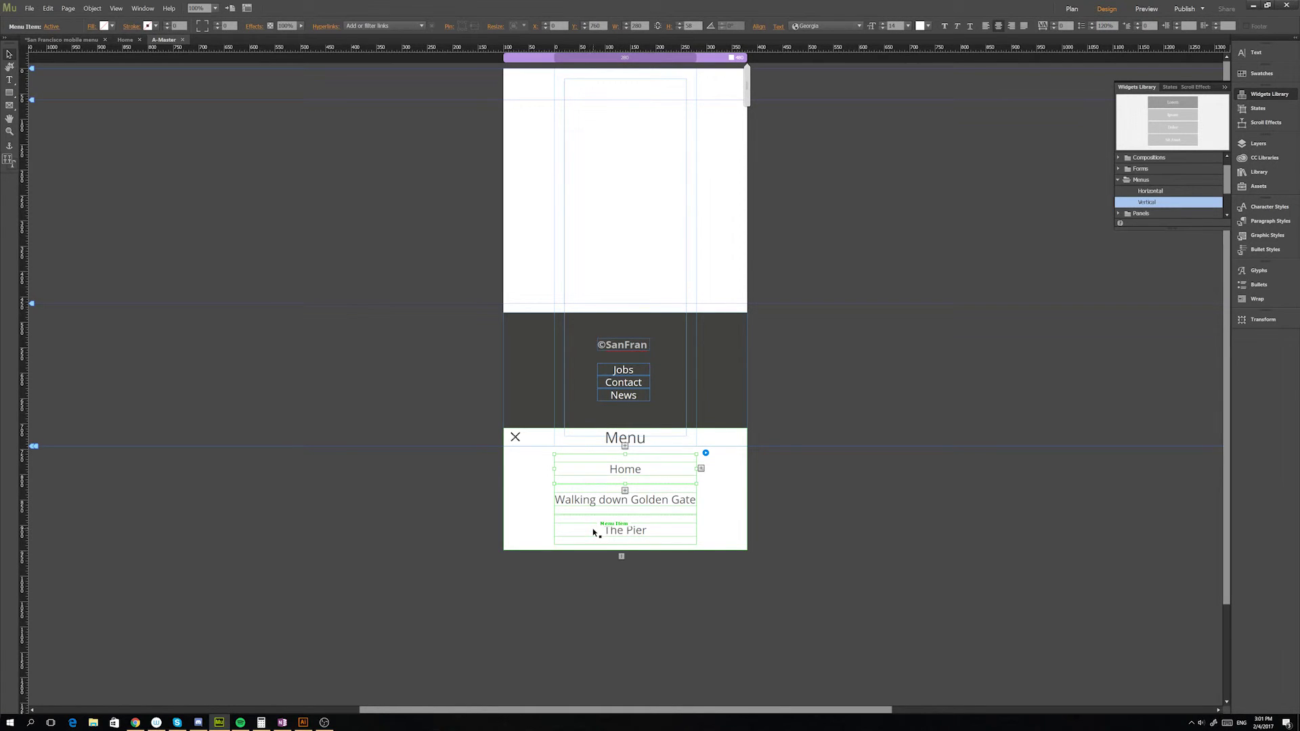
- Place the AccordionWidget library item on the upper white area of the A-Master page
{"action": "left_click", "coordinate": [1261, 173]}
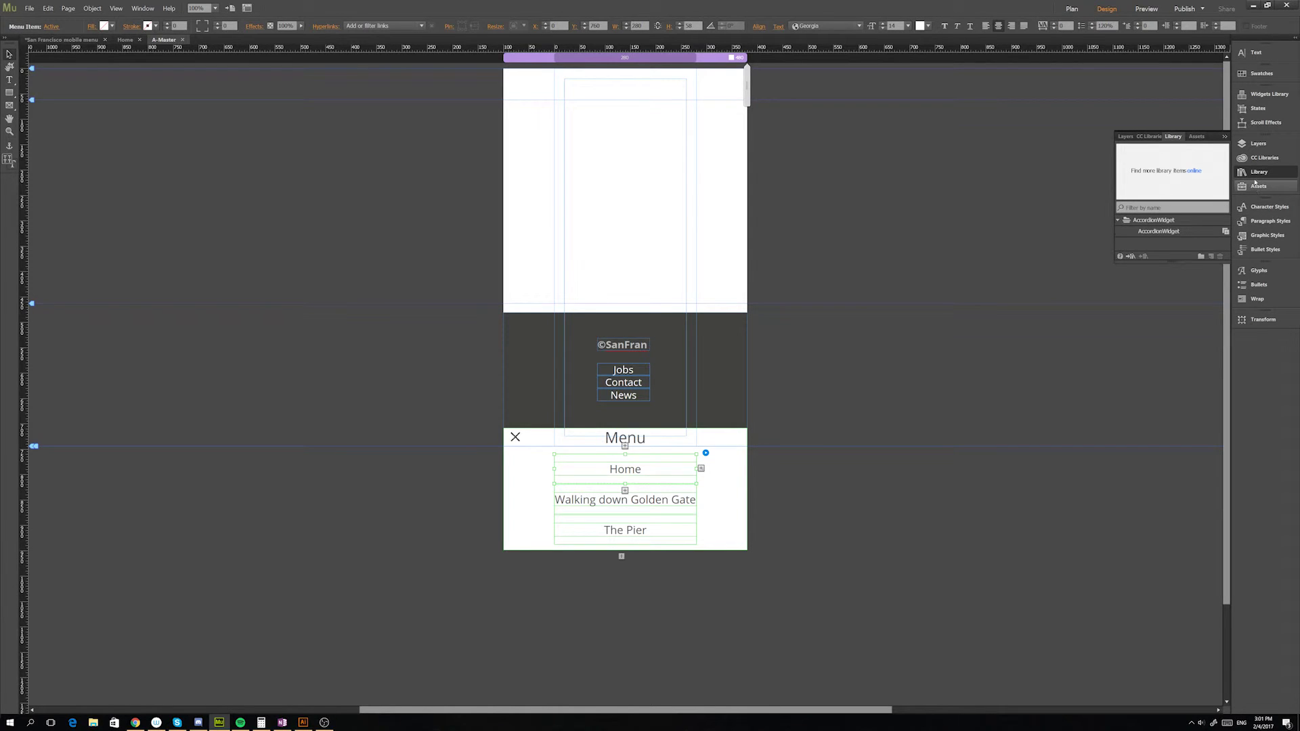
{"action": "left_click", "coordinate": [1162, 232]}
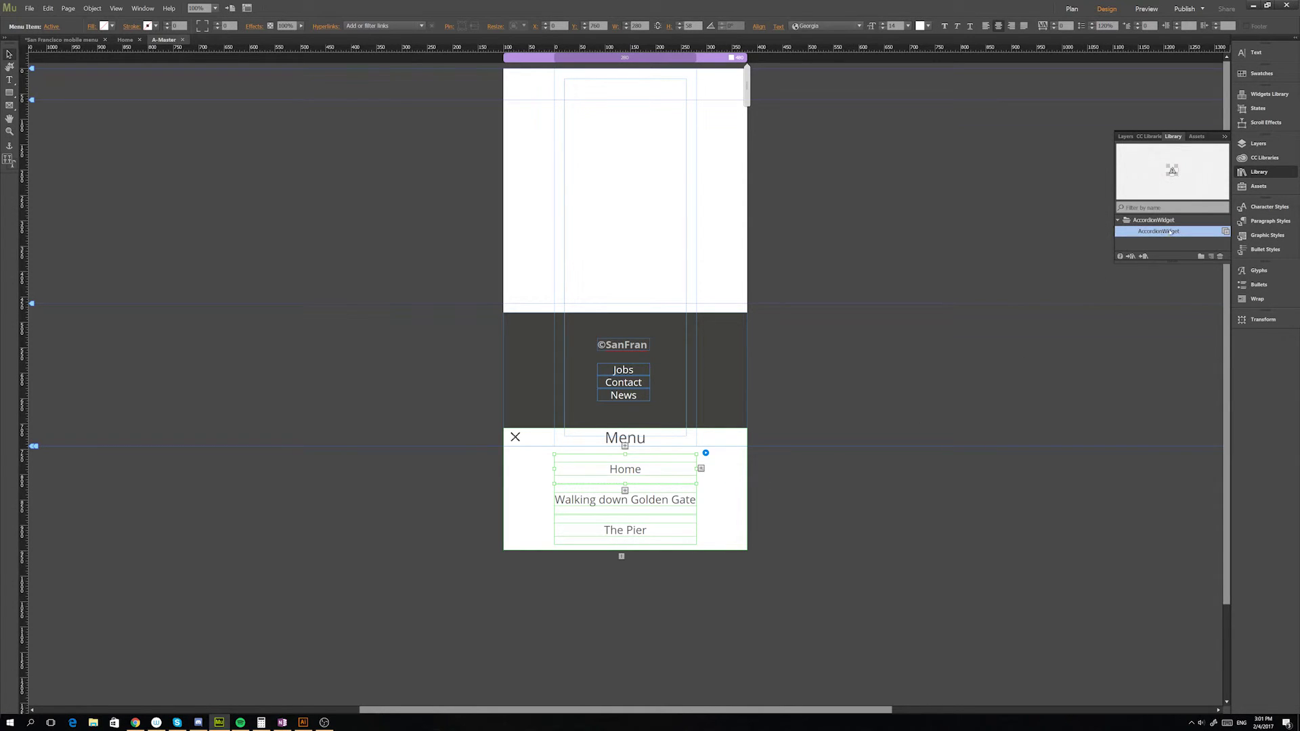
{"action": "left_click_drag", "start_coordinate": [1169, 231], "coordinate": [560, 204]}
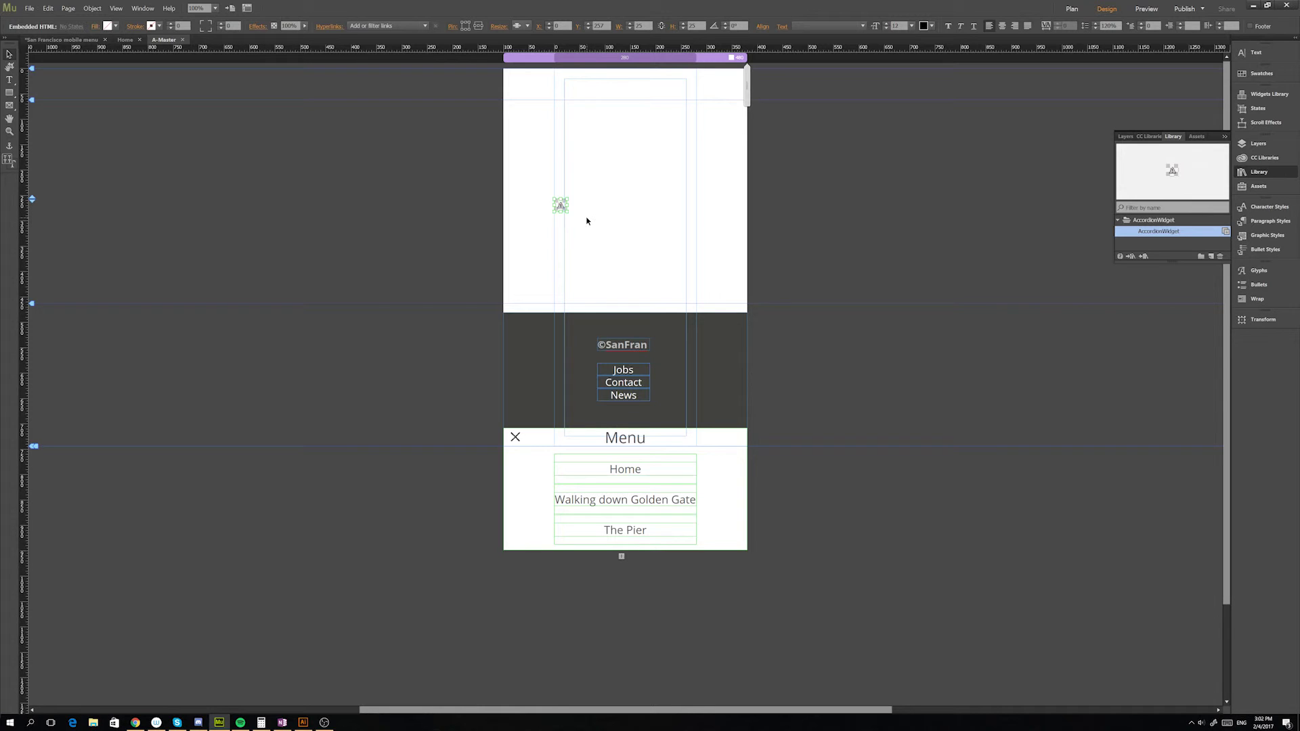
- Preview the site, reload it in the phone's browser and expand the mobile menu at the page's foot
{"action": "key", "text": "ctrl+shift+e"}
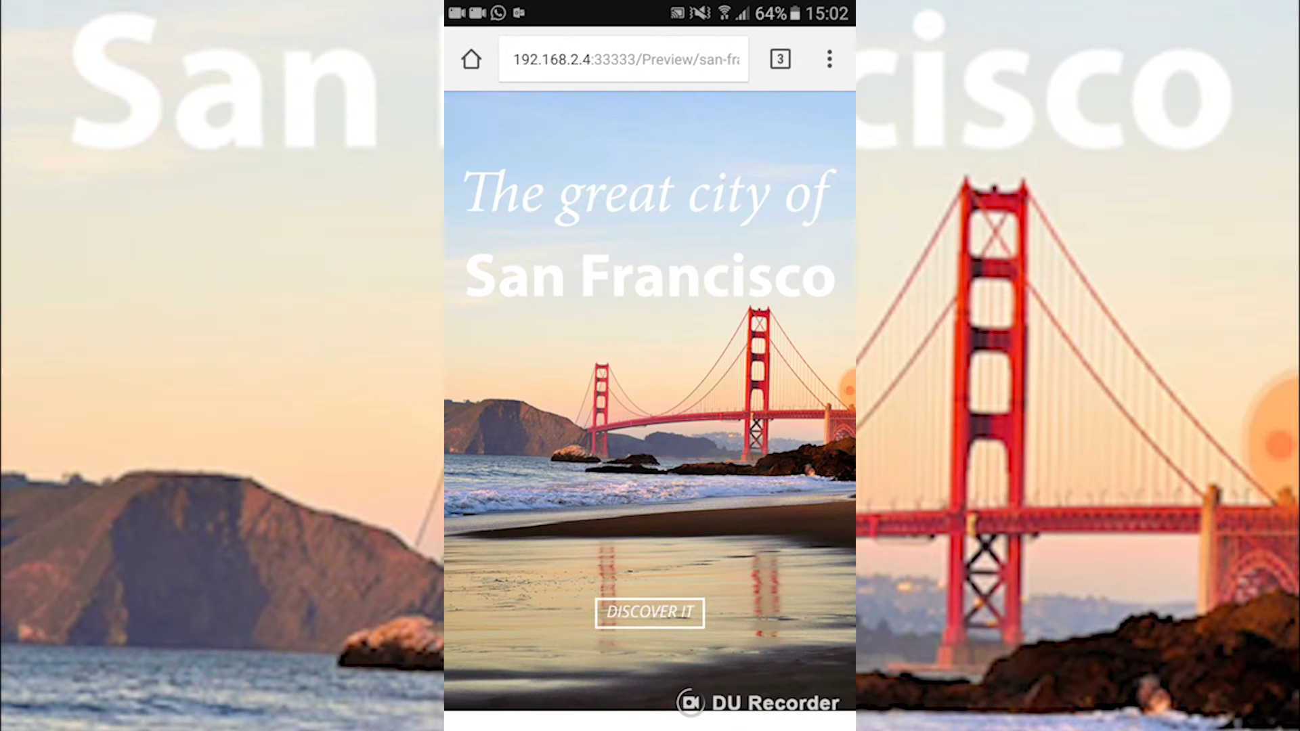
{"action": "left_click_drag", "start_coordinate": [649, 203], "coordinate": [648, 352]}
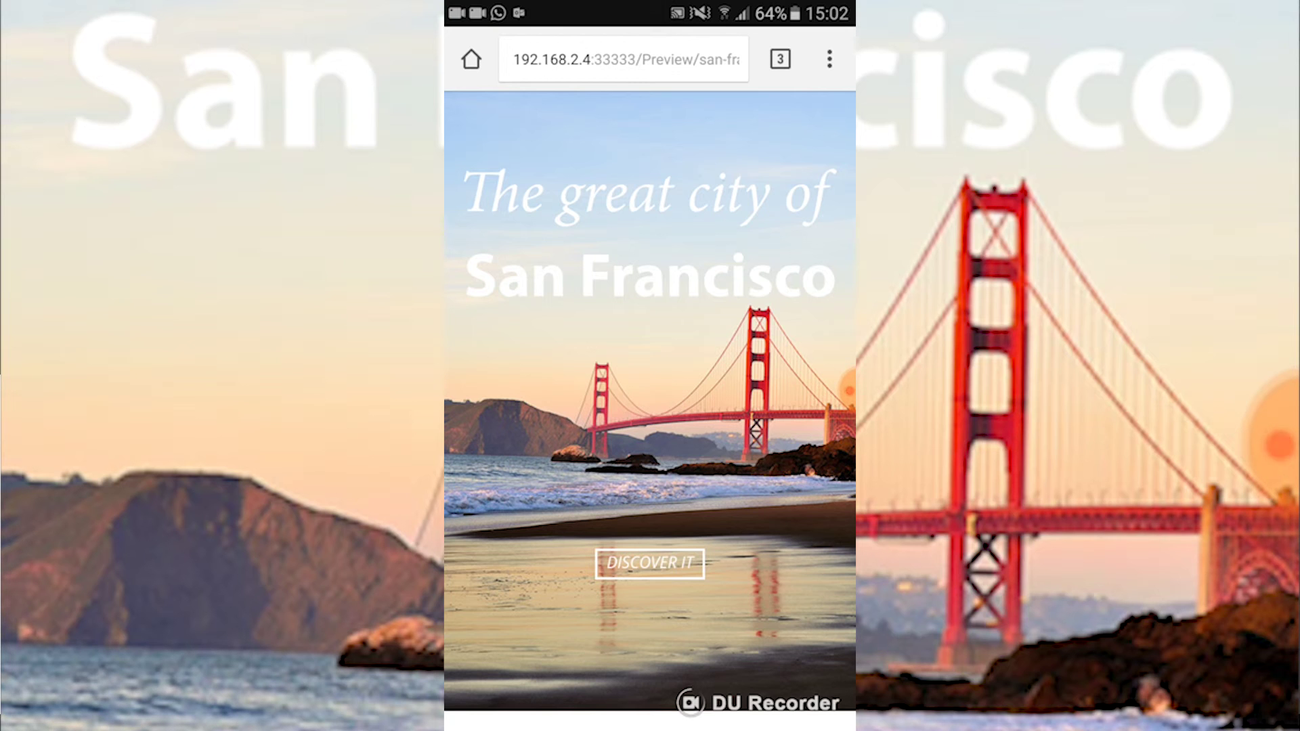
{"action": "left_click", "coordinate": [830, 59]}
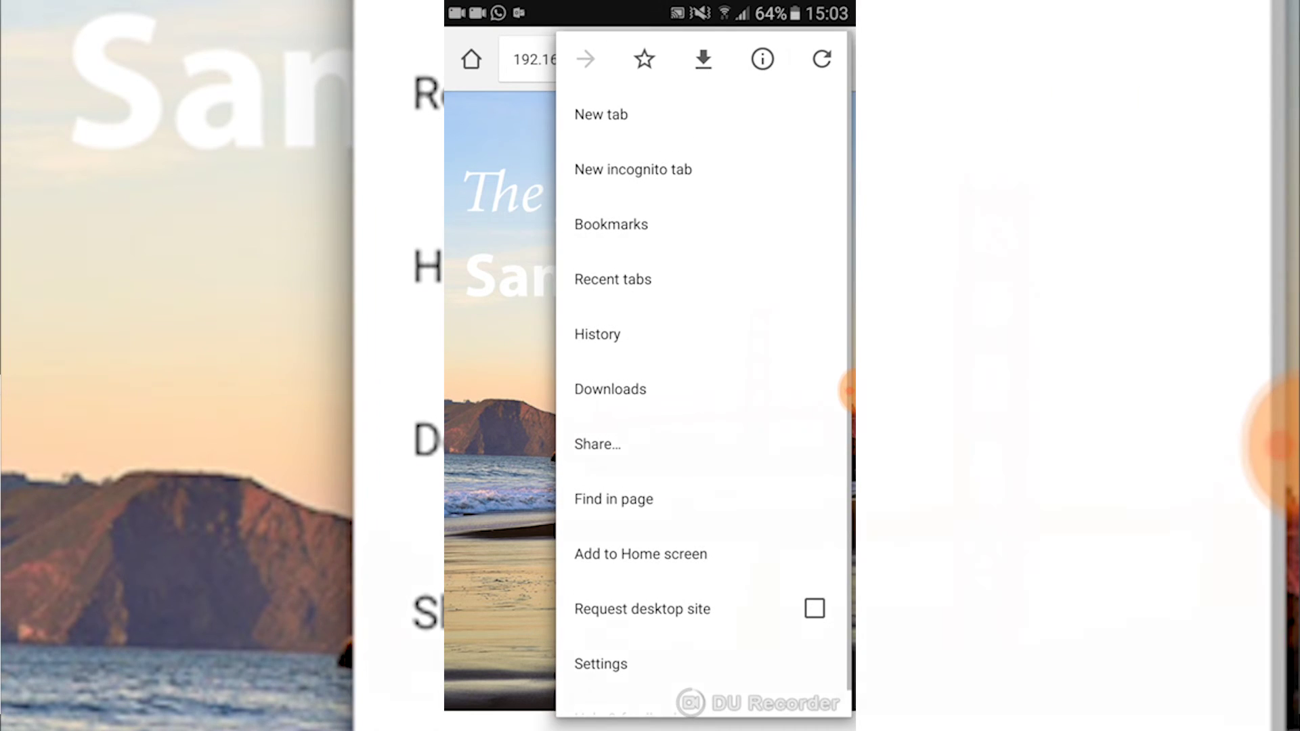
{"action": "left_click", "coordinate": [822, 59]}
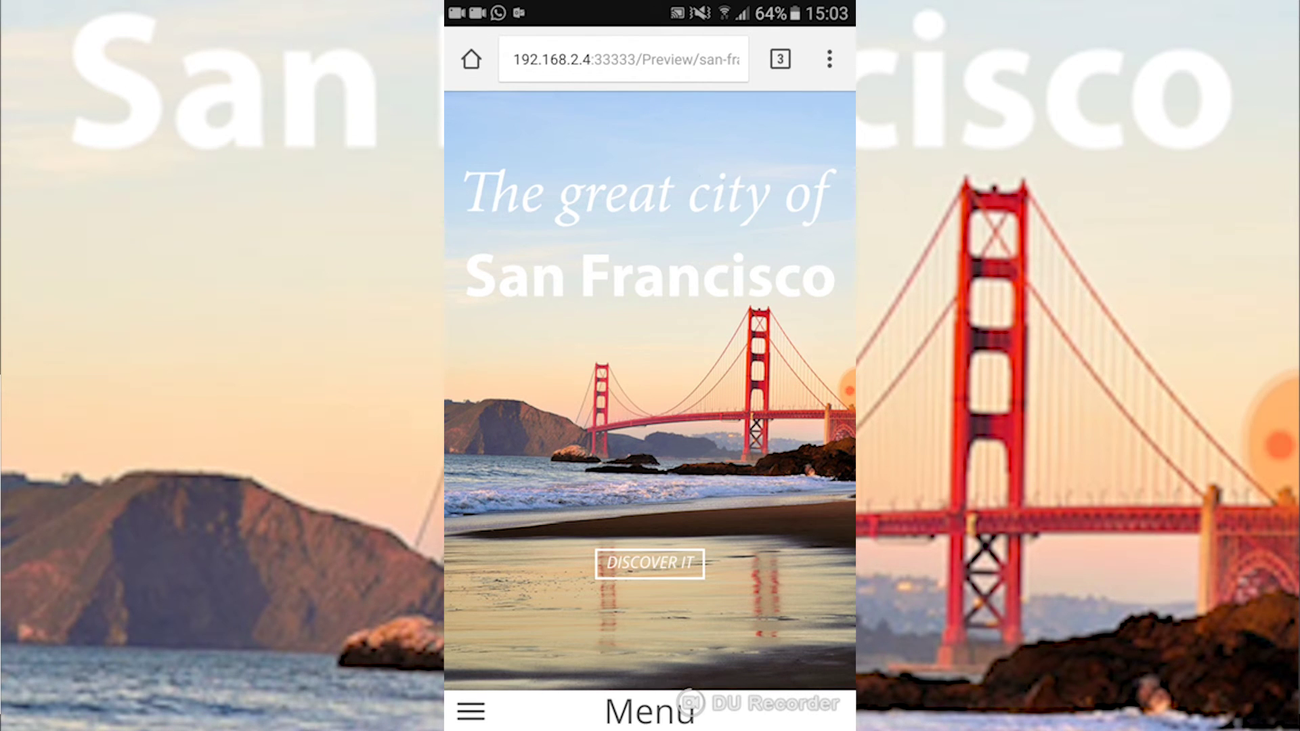
{"action": "left_click", "coordinate": [471, 711]}
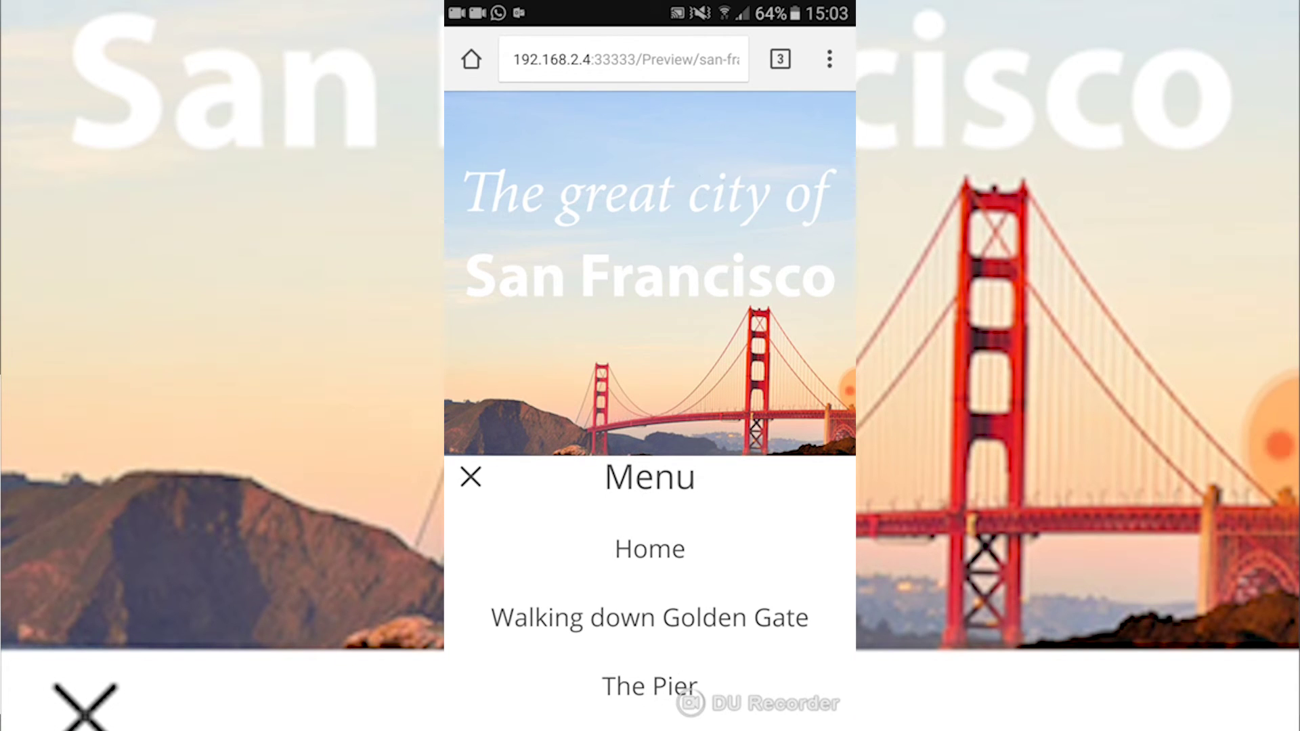
- Test the Home, Walking down Golden Gate and The Pier items' highlighting in the phone preview, and close the menu
{"action": "left_click", "coordinate": [650, 548]}
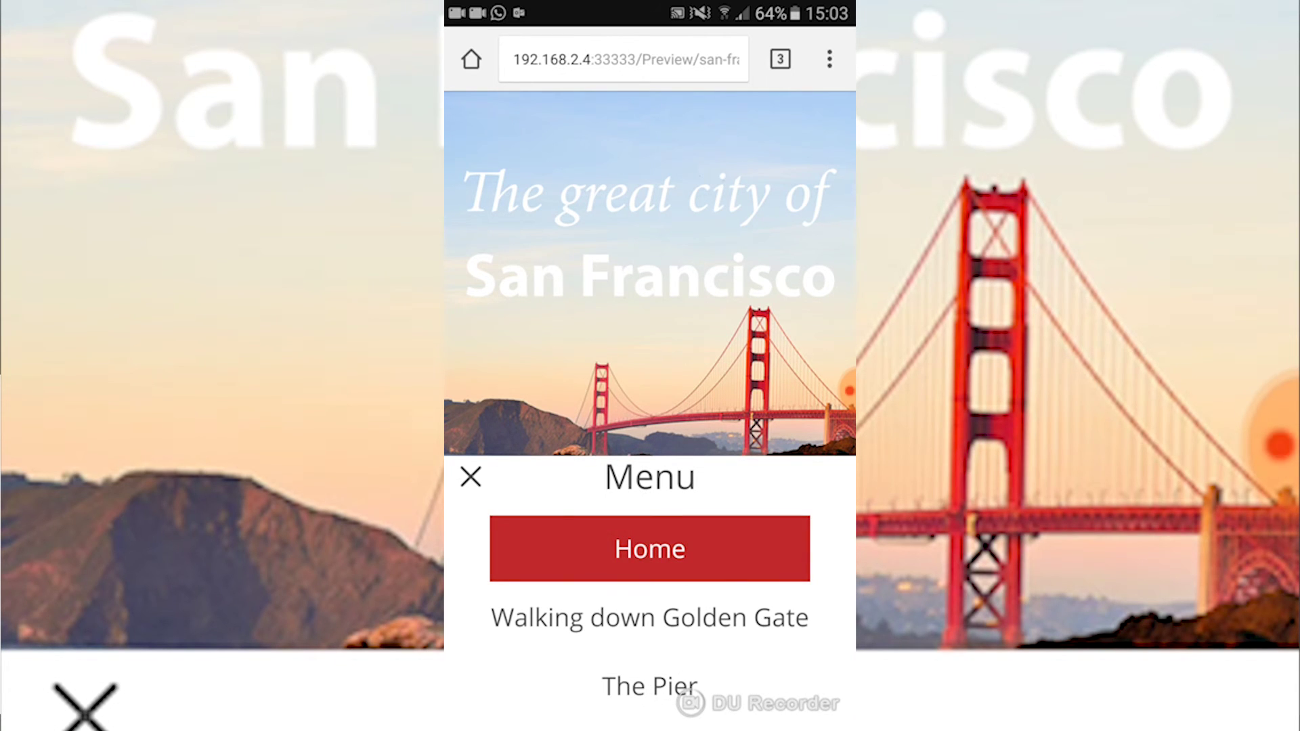
{"action": "left_click", "coordinate": [650, 618]}
{"action": "left_click", "coordinate": [650, 686]}
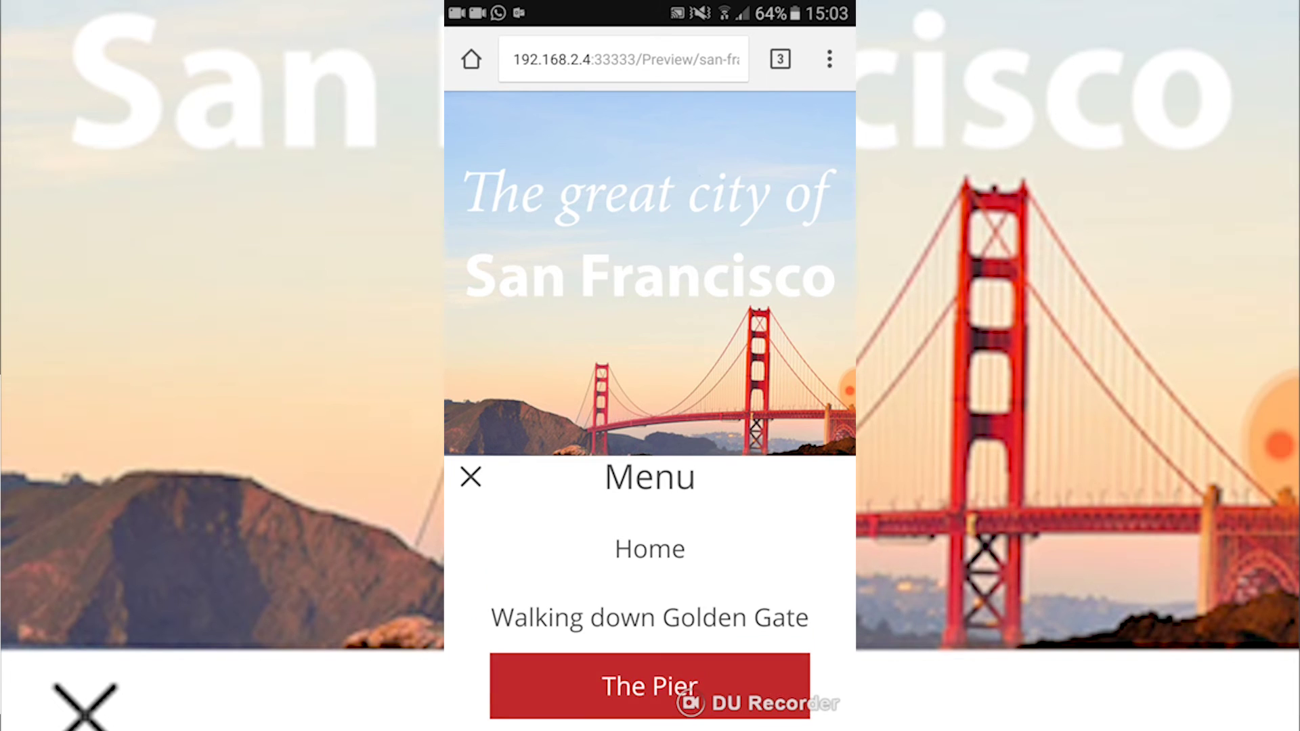
{"action": "left_click", "coordinate": [650, 618]}
{"action": "left_click", "coordinate": [650, 549]}
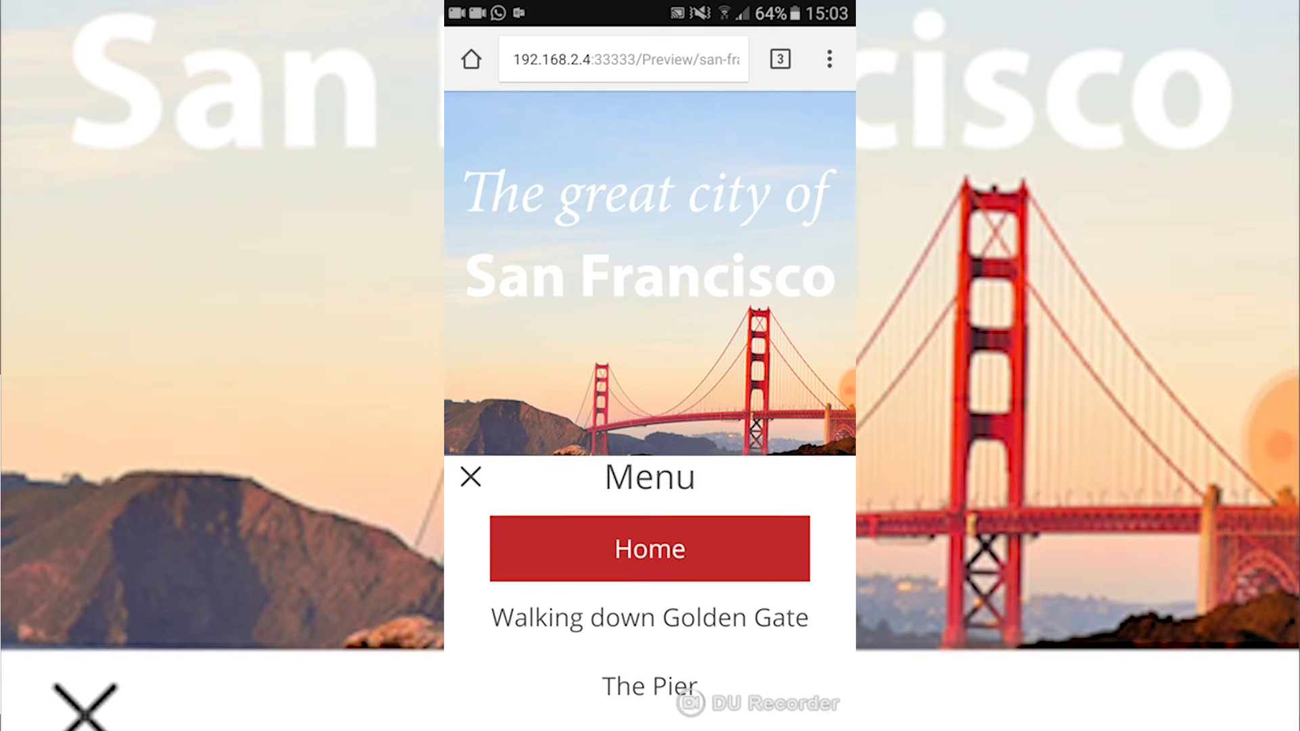
{"action": "left_click", "coordinate": [650, 686]}
{"action": "left_click", "coordinate": [650, 618]}
{"action": "left_click", "coordinate": [650, 548]}
{"action": "left_click", "coordinate": [471, 476]}
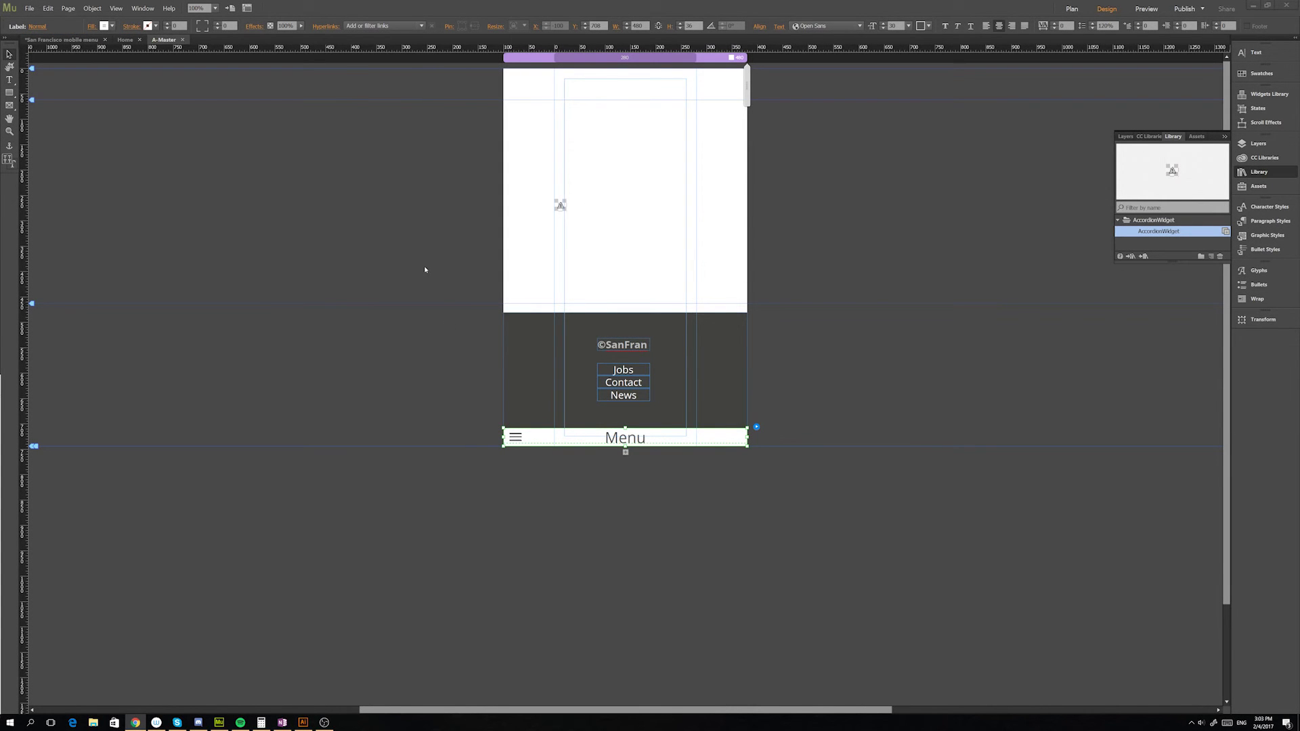
- Enlarge the accordion's Menu label upward to about 47 px high
{"action": "left_click", "coordinate": [590, 436]}
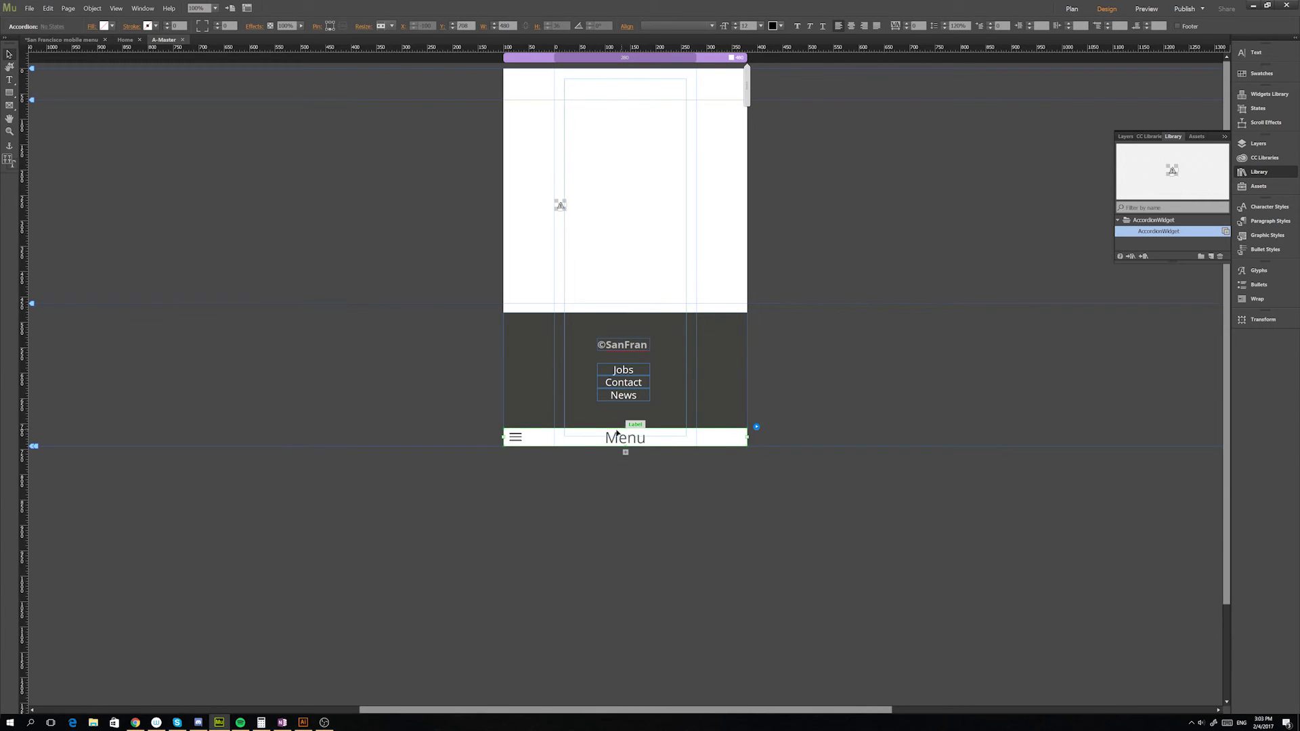
{"action": "left_click", "coordinate": [617, 434]}
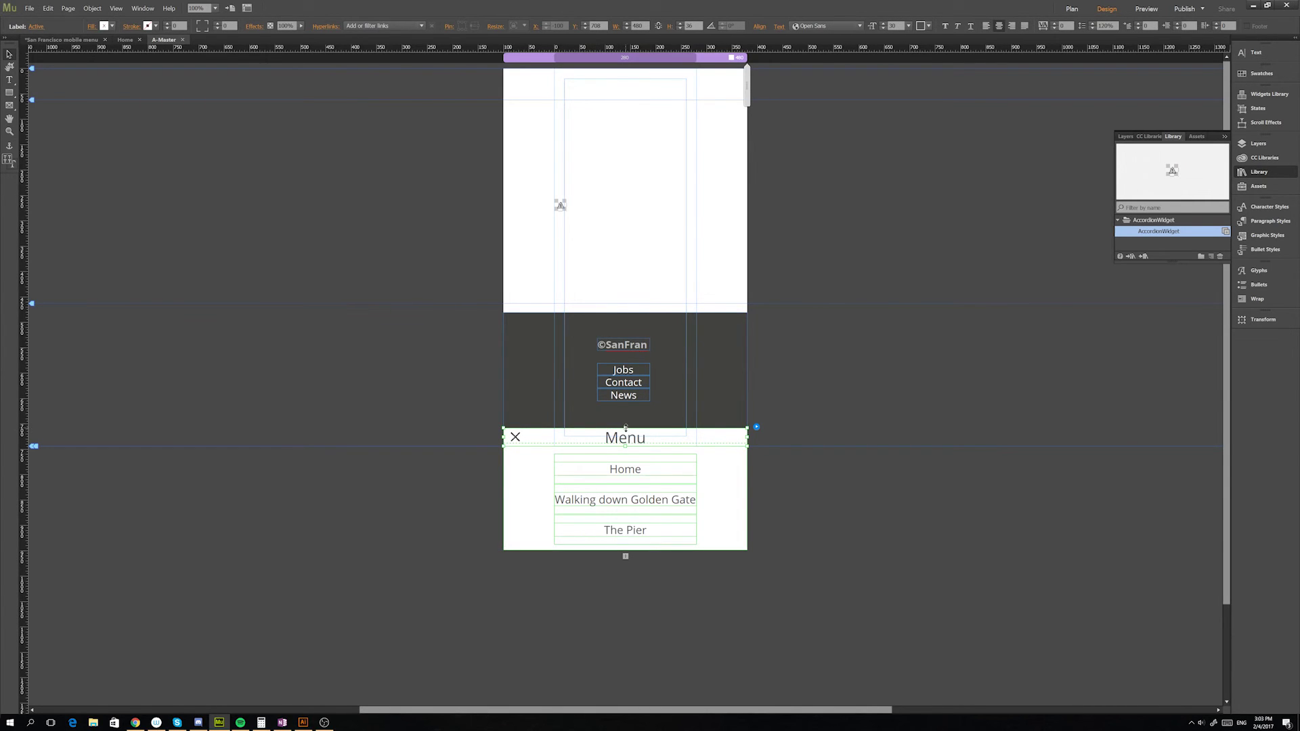
{"action": "left_click_drag", "start_coordinate": [626, 429], "coordinate": [628, 425]}
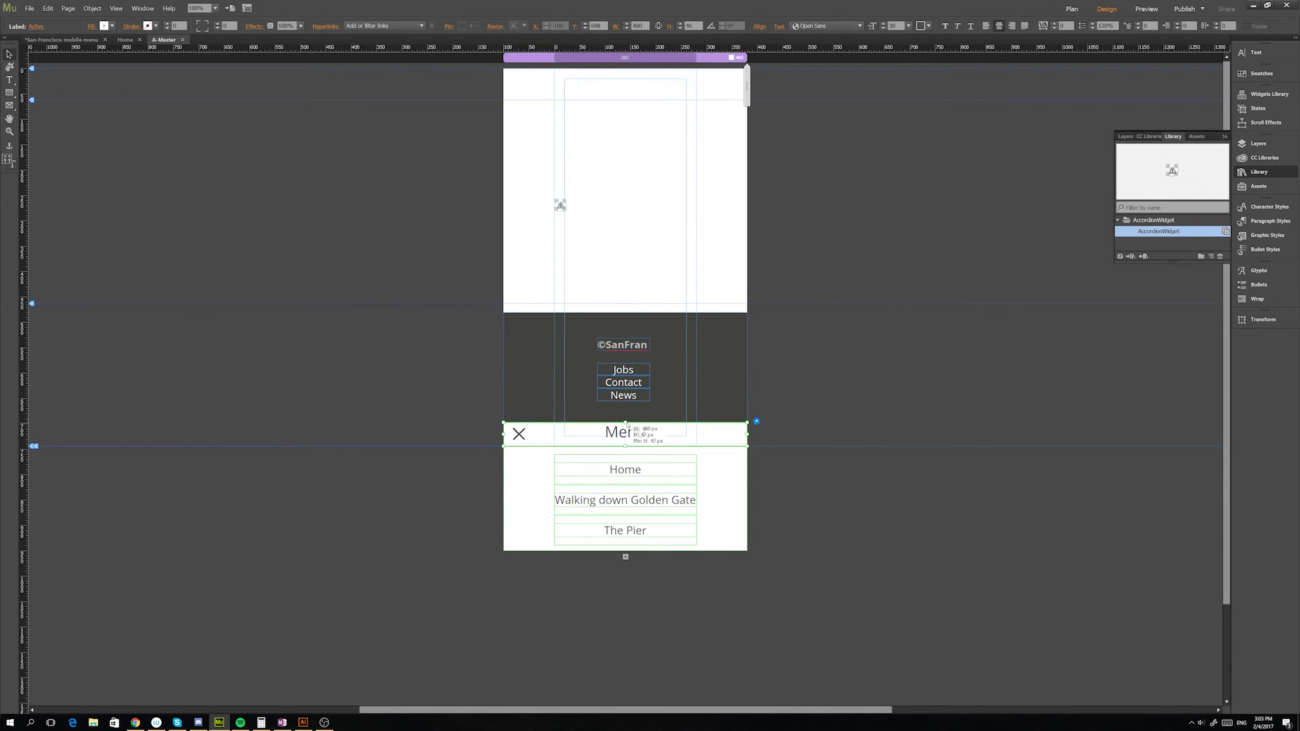
- Increase the space before the Menu label's text to move it slightly lower in the bar
{"action": "left_click", "coordinate": [604, 433]}
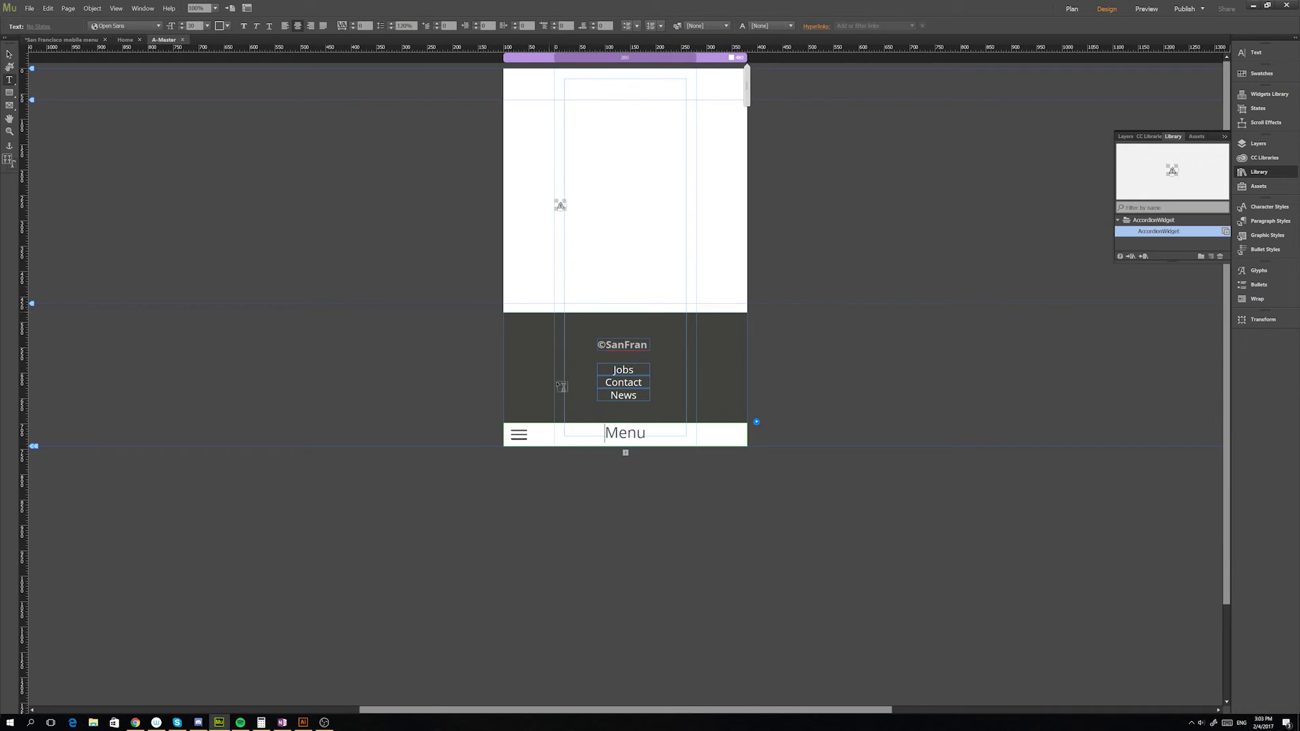
{"action": "left_click", "coordinate": [555, 24]}
{"action": "left_click", "coordinate": [555, 24]}
{"action": "left_click", "coordinate": [554, 24]}
{"action": "left_click", "coordinate": [554, 25]}
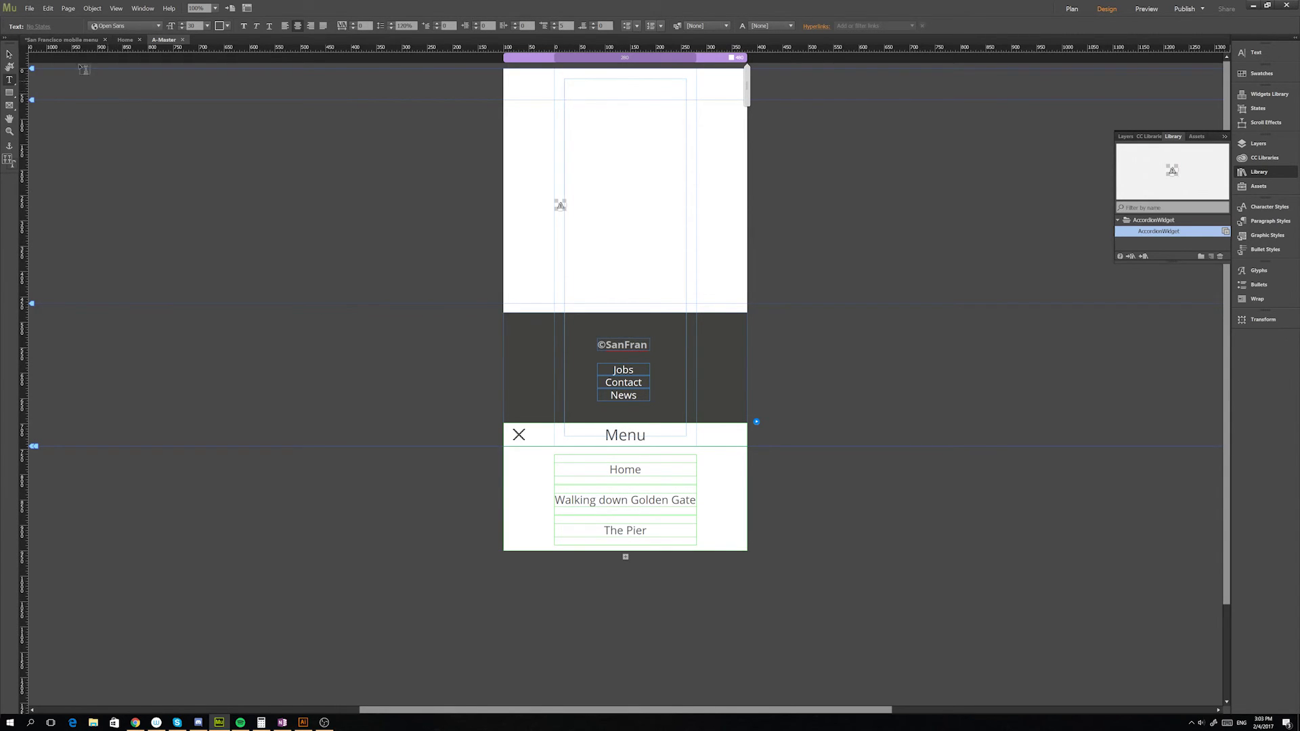
{"action": "left_click", "coordinate": [10, 54]}
{"action": "left_click", "coordinate": [643, 440]}
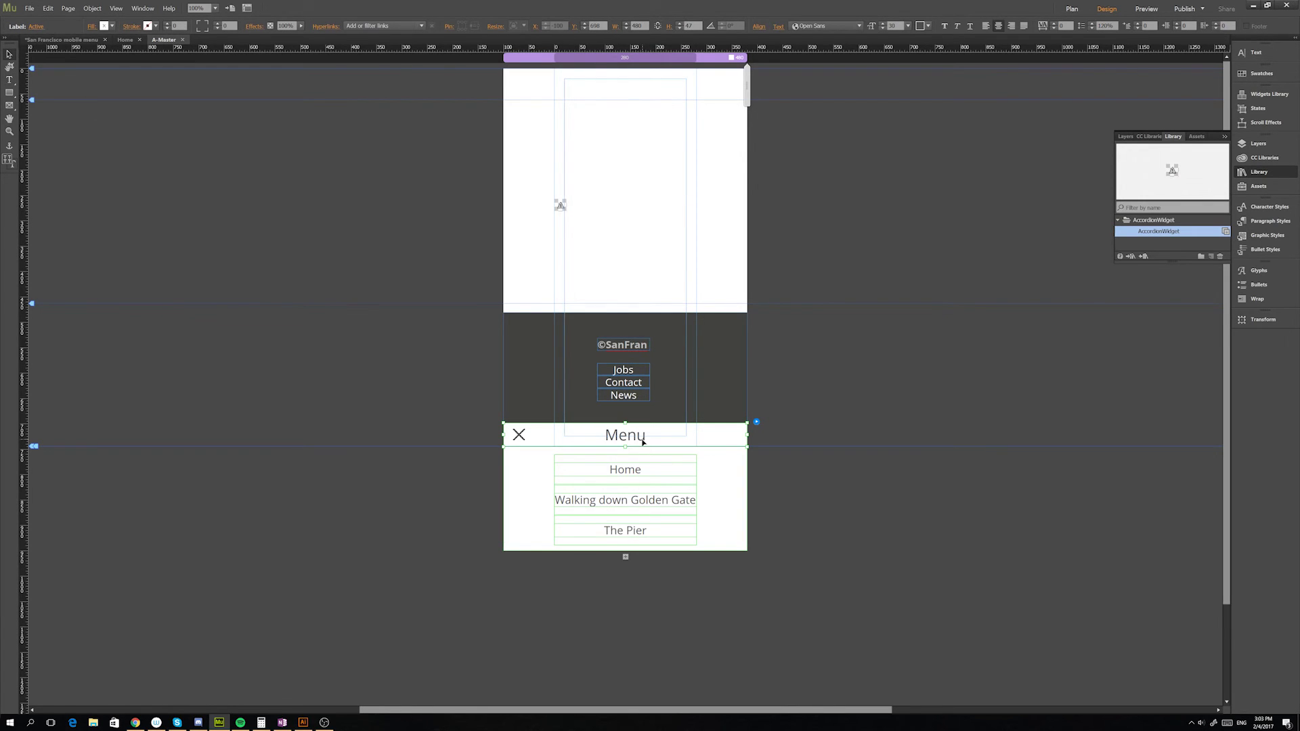
- Select the Home item in the vertical menu and hyperlink it to the Home page
{"action": "left_click", "coordinate": [630, 472]}
{"action": "left_click", "coordinate": [630, 472]}
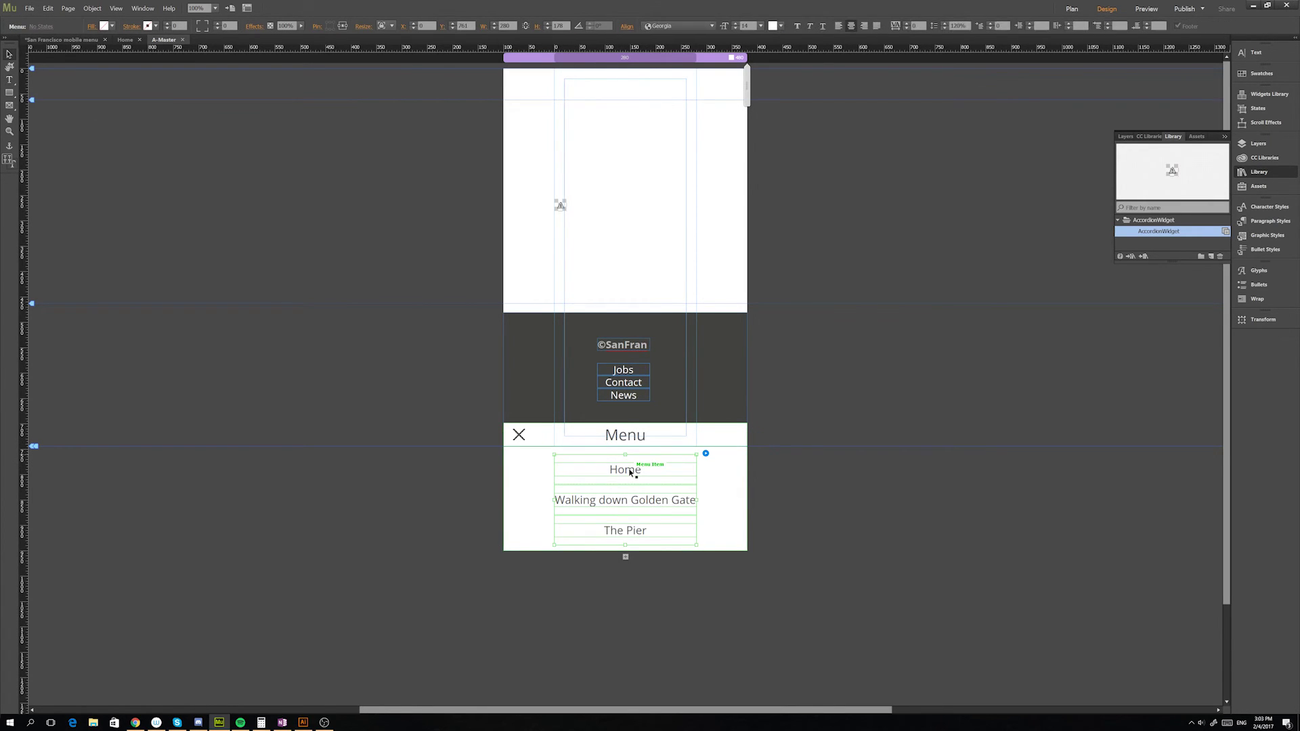
{"action": "left_click", "coordinate": [630, 473]}
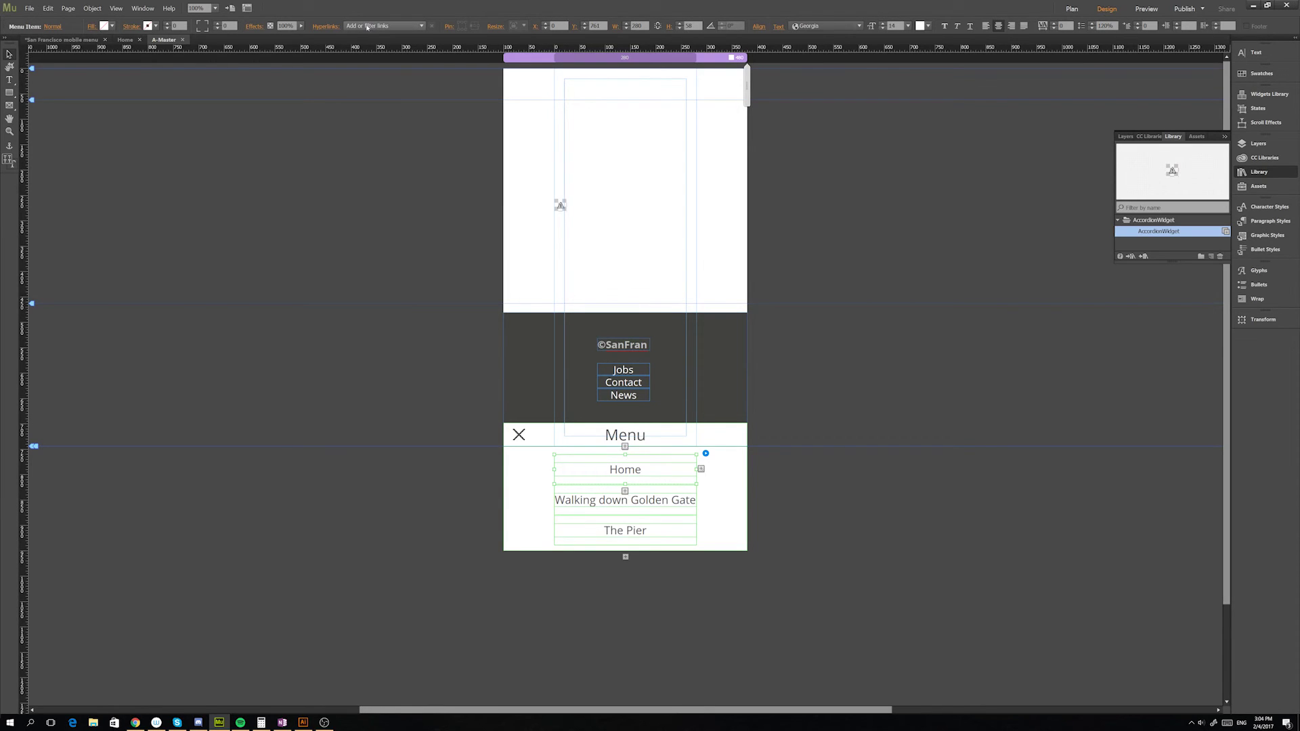
{"action": "left_click", "coordinate": [421, 27]}
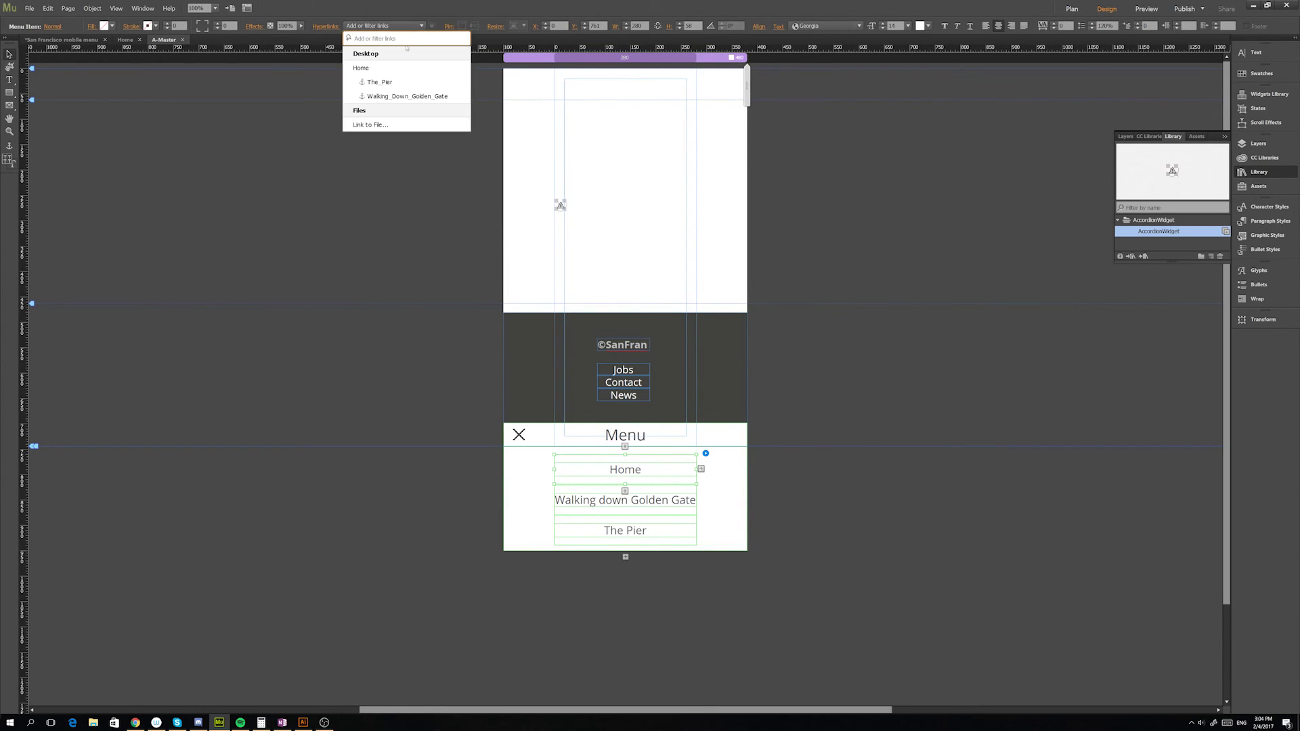
{"action": "left_click", "coordinate": [371, 69]}
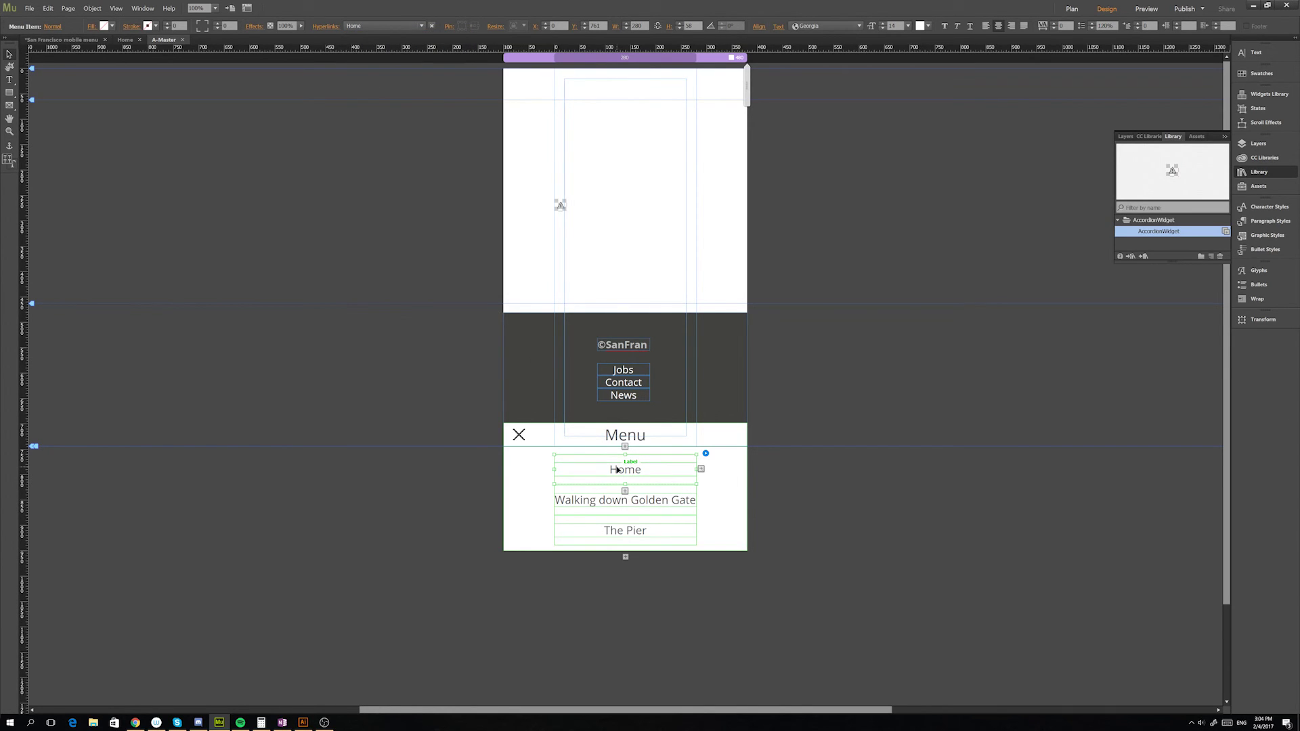
- Examine the top of the Home page and its Walking_Down_Golden_Gate anchor, and return to A-Master
{"action": "left_click", "coordinate": [125, 40]}
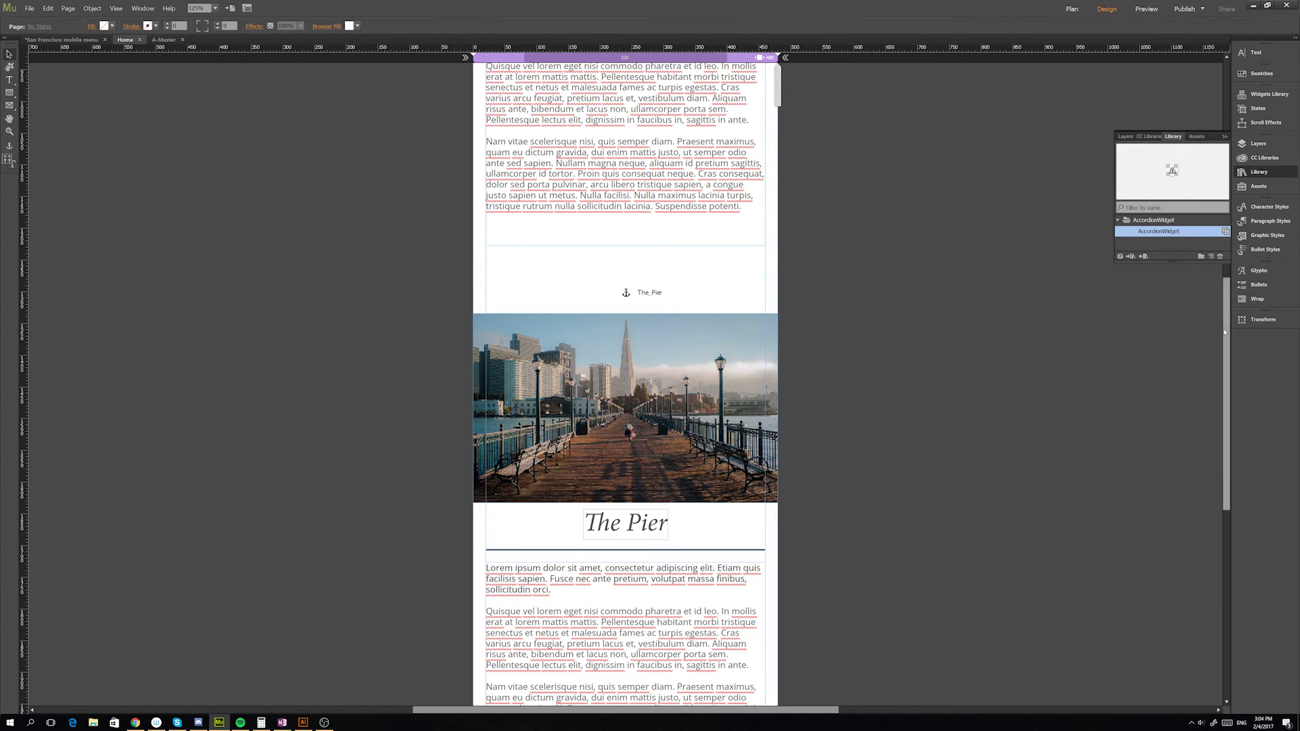
{"action": "left_click_drag", "start_coordinate": [1224, 332], "coordinate": [1224, 117]}
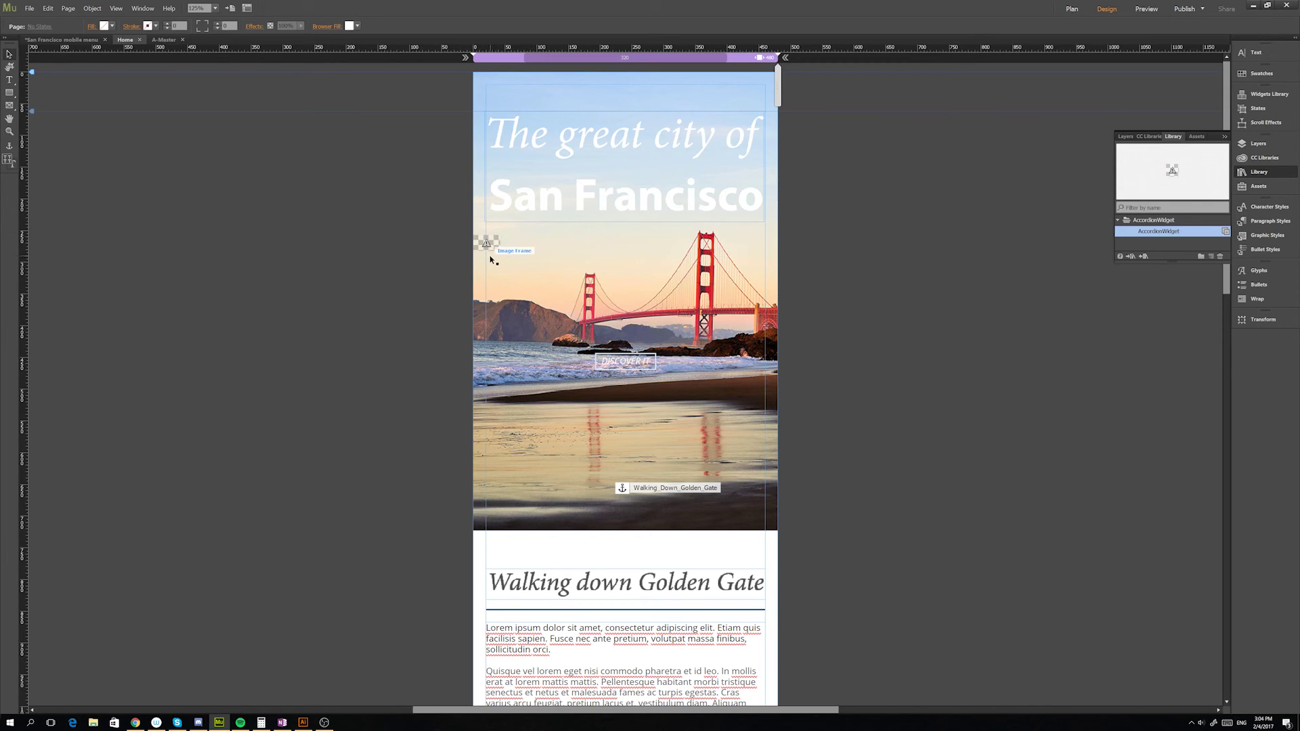
{"action": "left_click", "coordinate": [164, 40]}
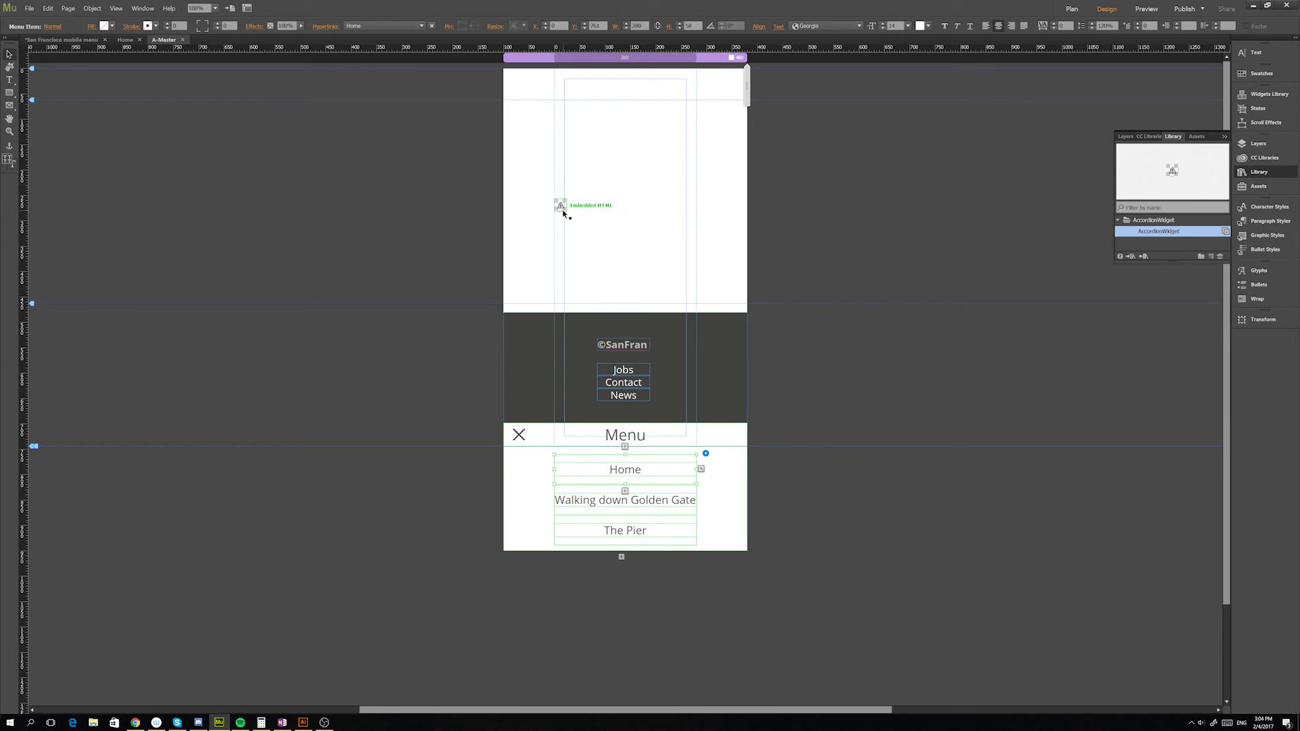
- Hyperlink the Walking down Golden Gate menu item to the Walking_Down_Golden_Gate anchor
{"action": "left_click", "coordinate": [658, 500]}
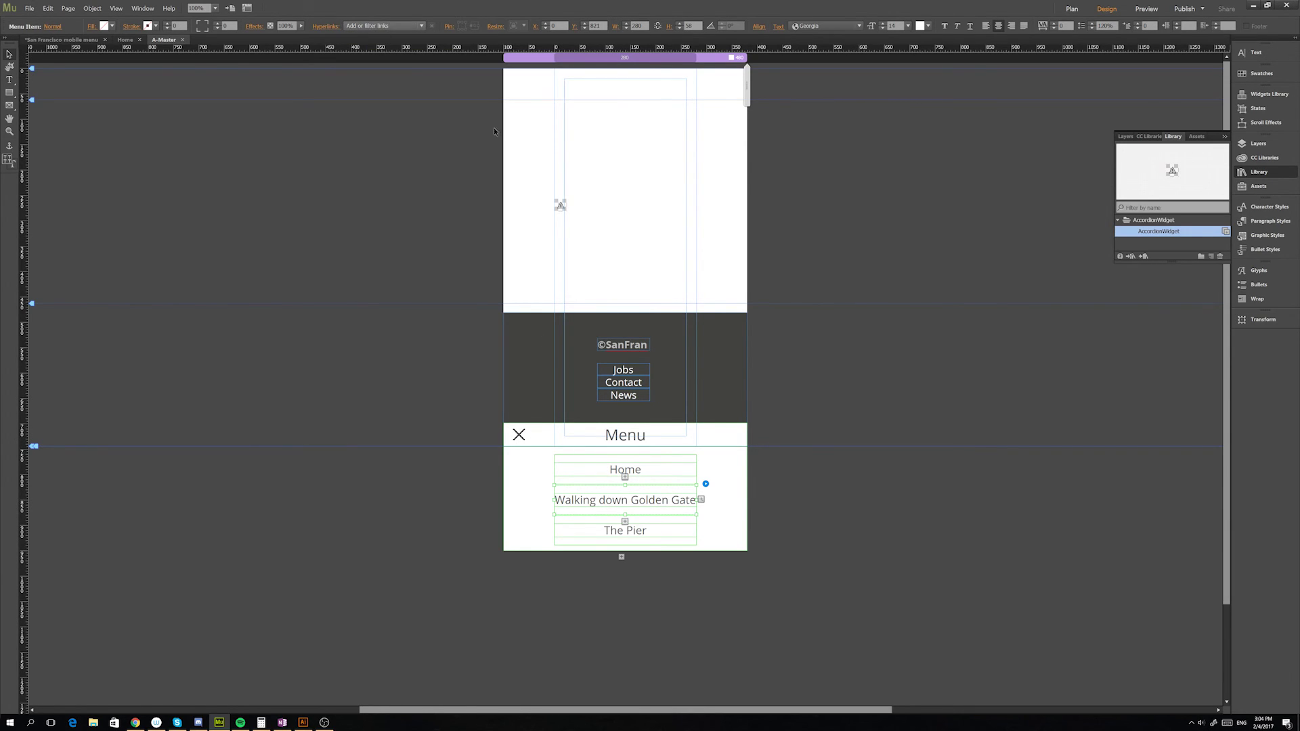
{"action": "left_click", "coordinate": [377, 30]}
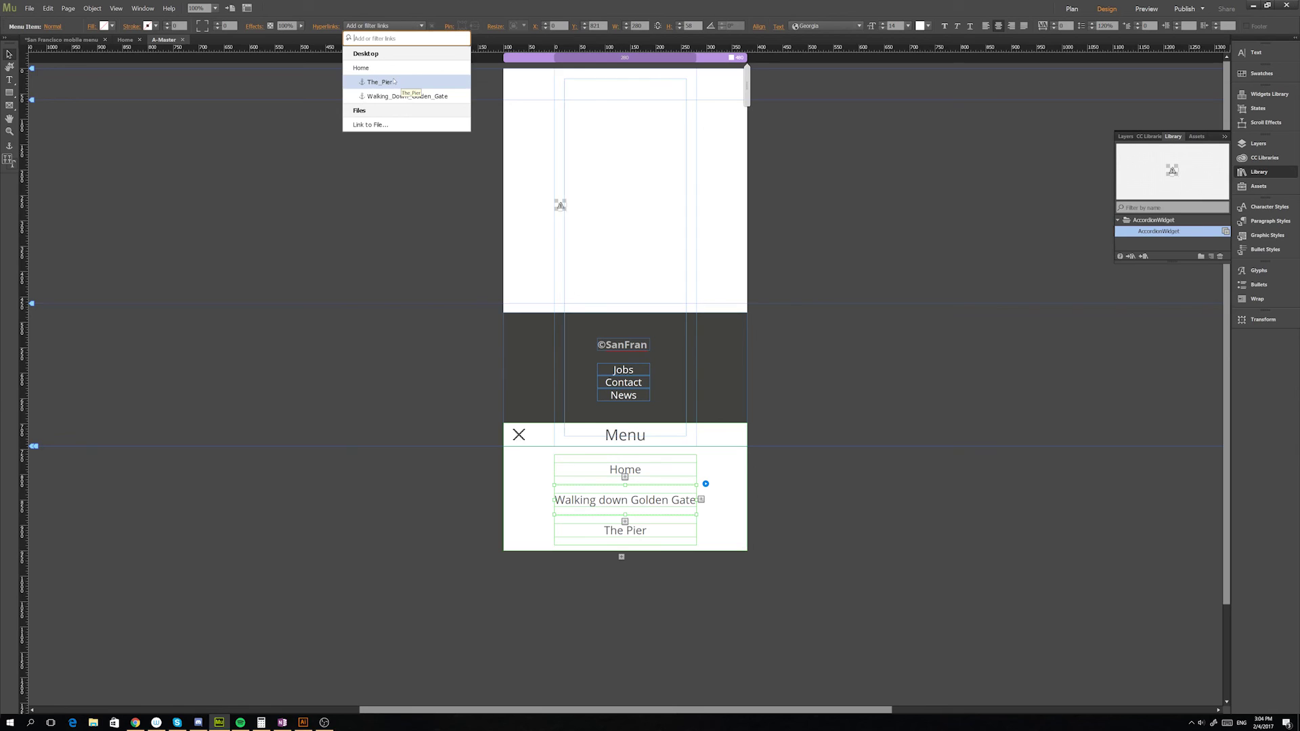
{"action": "left_click", "coordinate": [421, 98]}
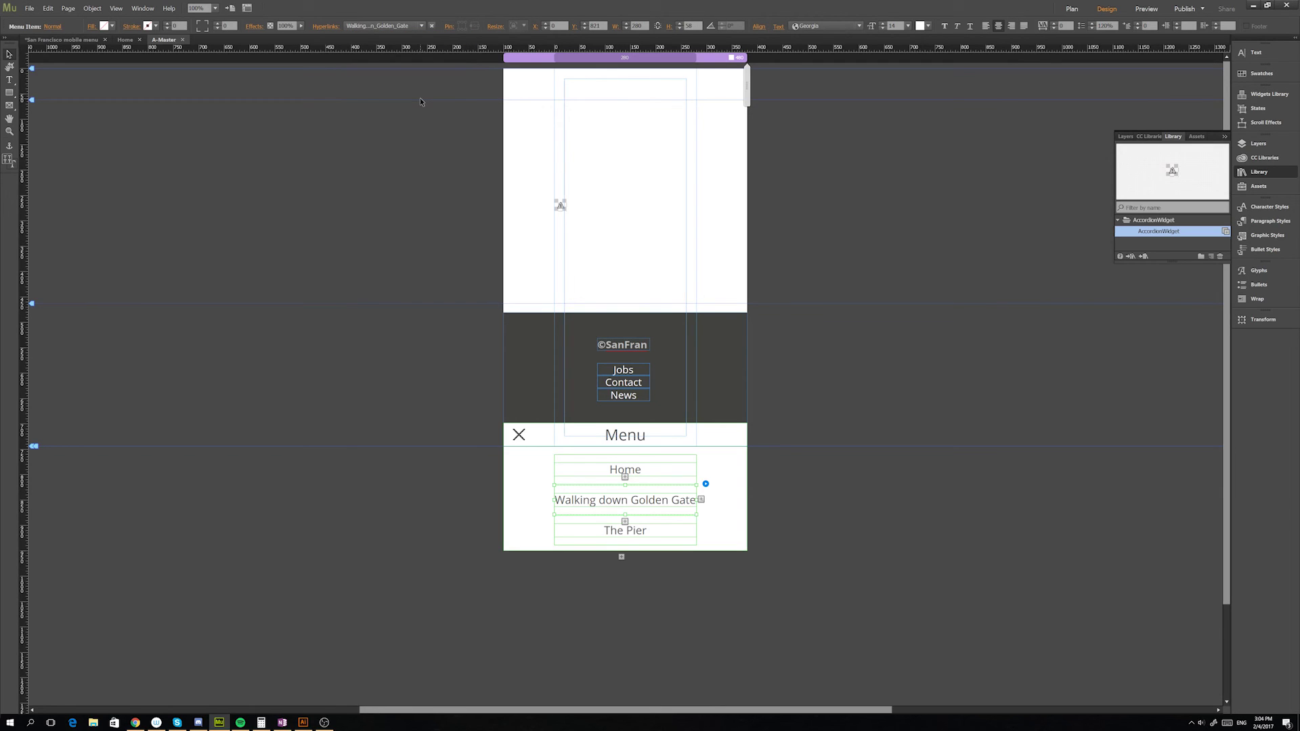
- Hyperlink The Pier menu item to the The_Pier anchor and leave nothing selected on the page
{"action": "left_click", "coordinate": [600, 532]}
{"action": "left_click", "coordinate": [386, 28]}
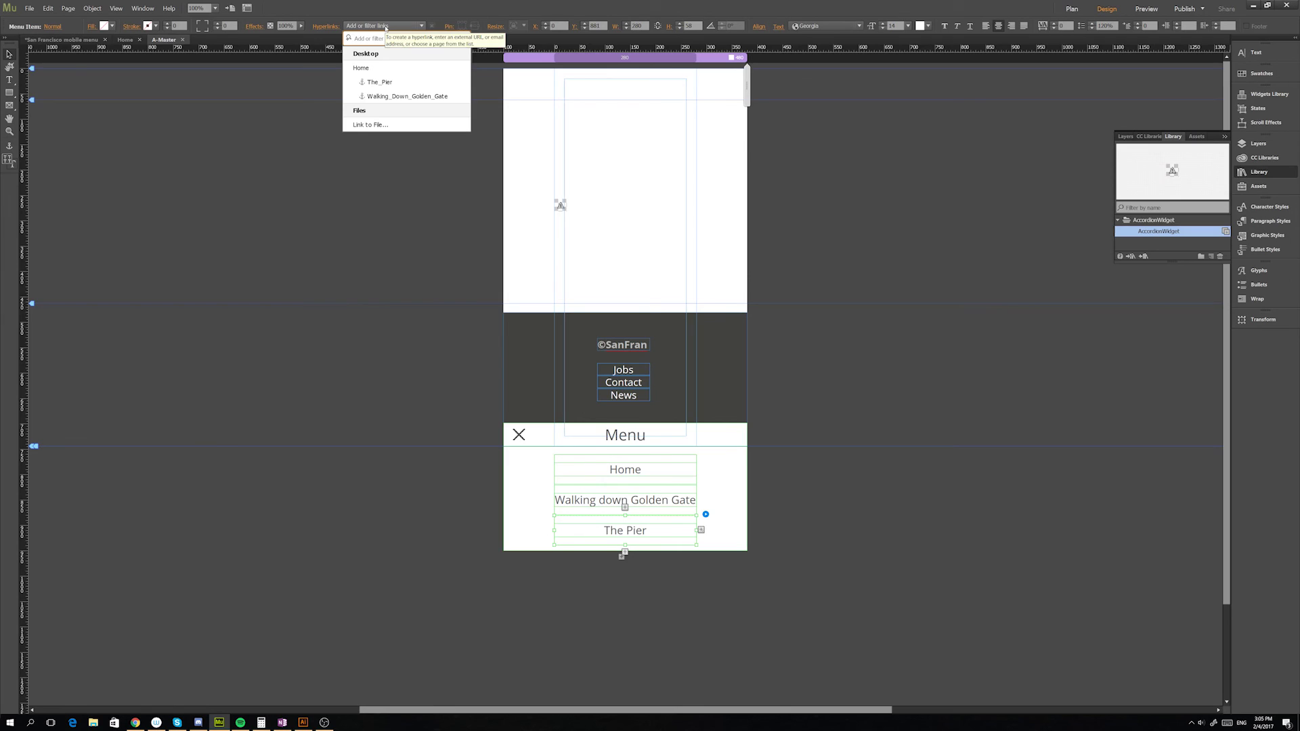
{"action": "left_click", "coordinate": [383, 83]}
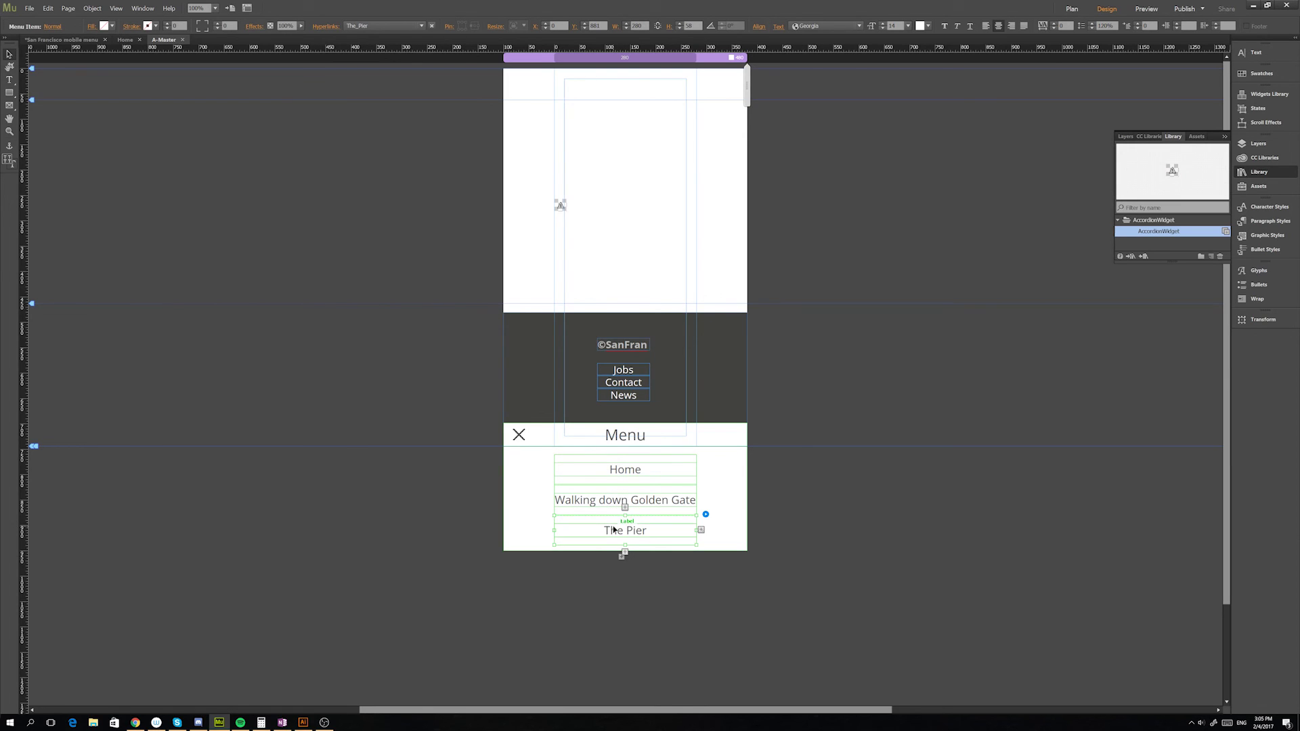
{"action": "left_click", "coordinate": [782, 479]}
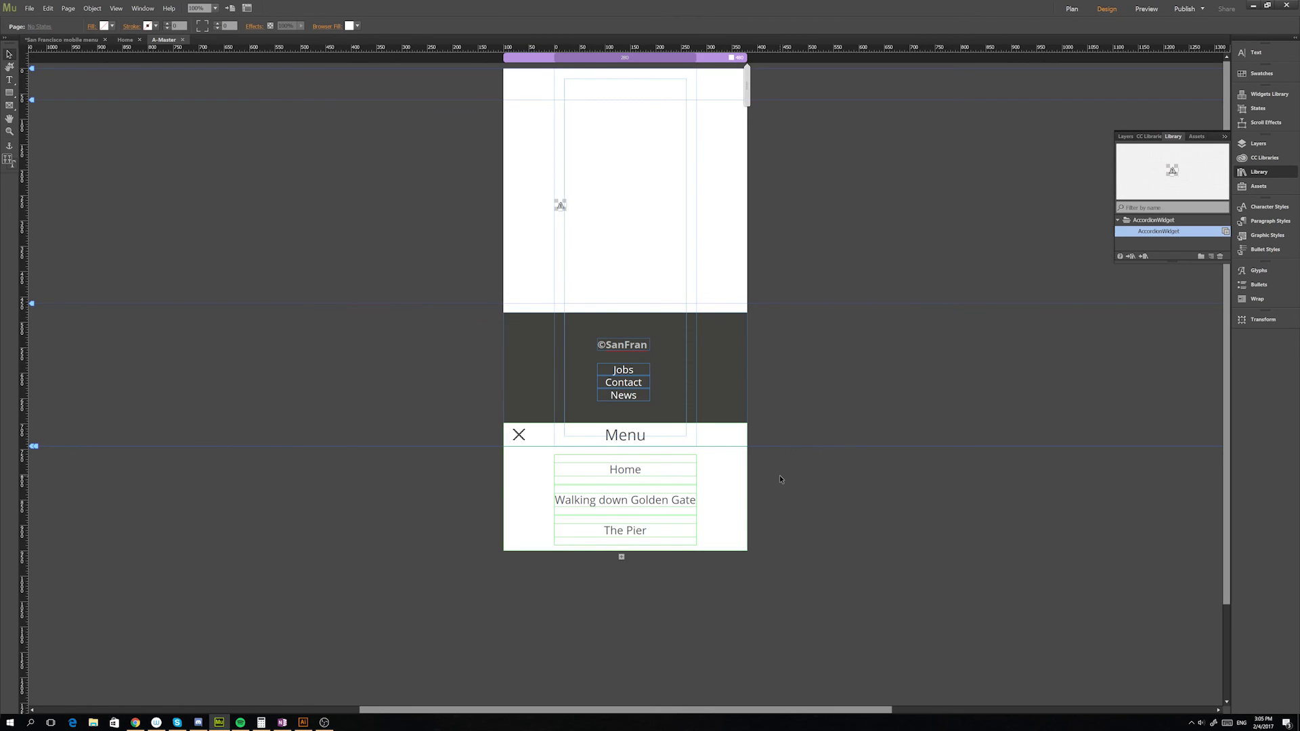
{"action": "left_click", "coordinate": [670, 436]}
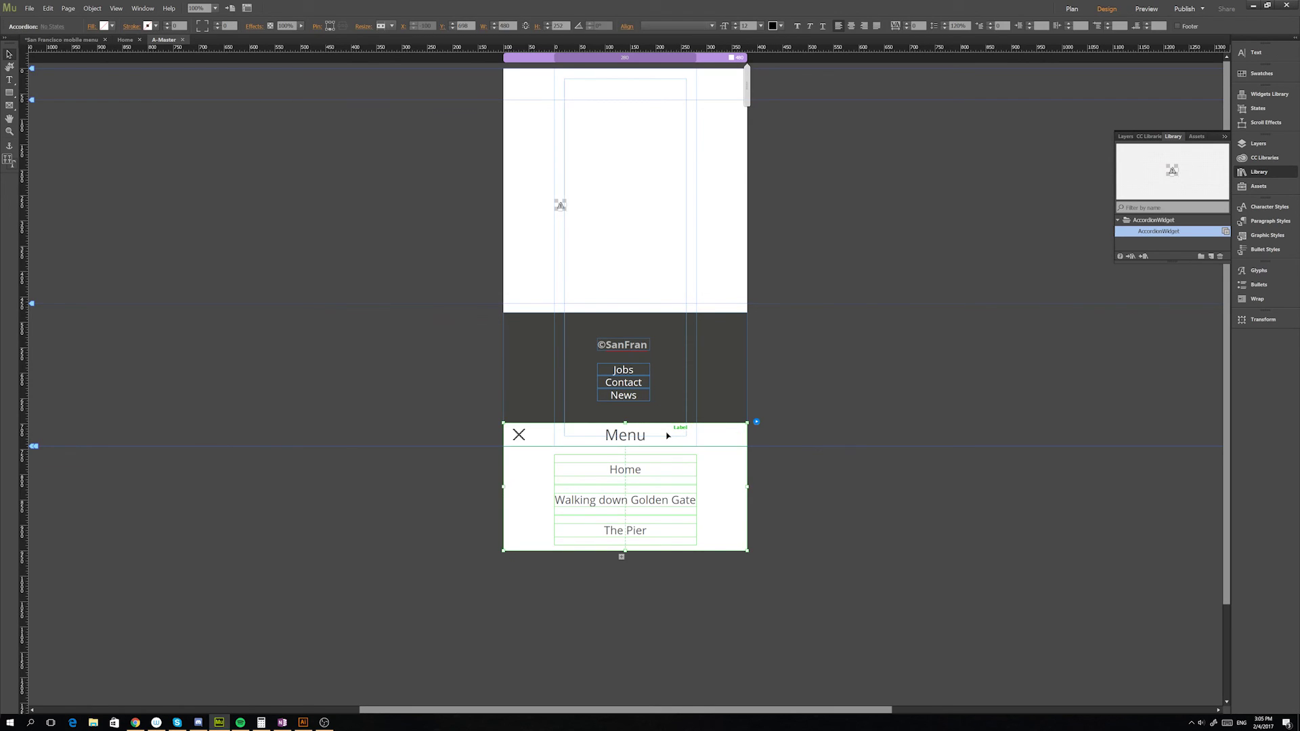
{"action": "left_click", "coordinate": [785, 461]}
- Preview the site in the browser and test the menu's Home, Walking down Golden Gate and The Pier links in turn
{"action": "key", "text": "ctrl+shift+e"}
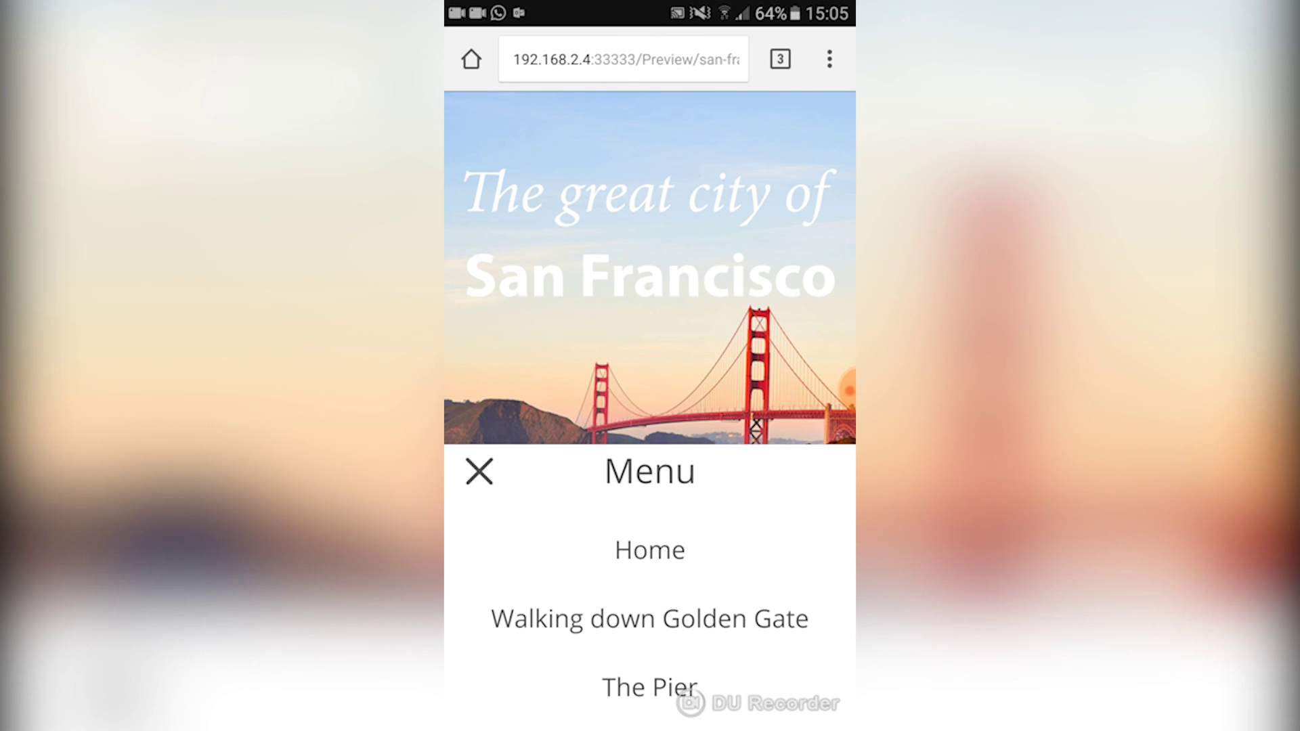
{"action": "left_click", "coordinate": [650, 550]}
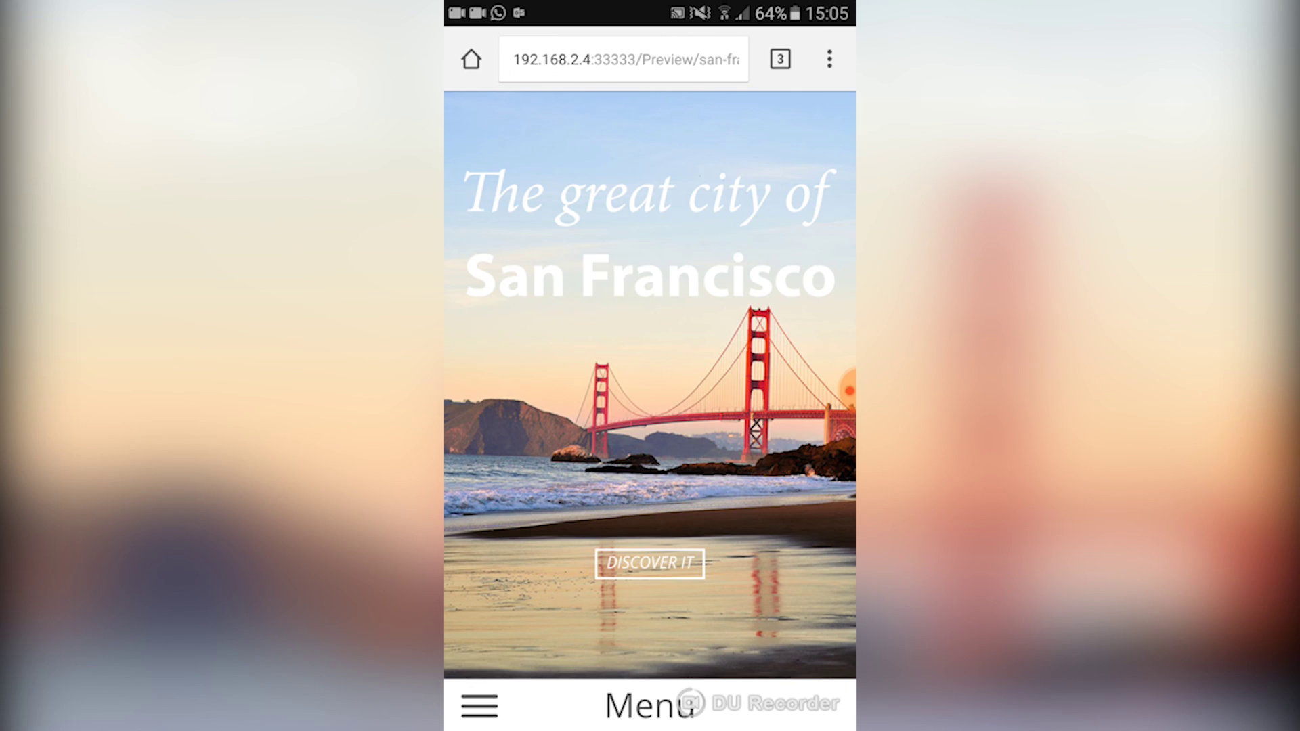
{"action": "left_click", "coordinate": [479, 706]}
{"action": "left_click", "coordinate": [651, 619]}
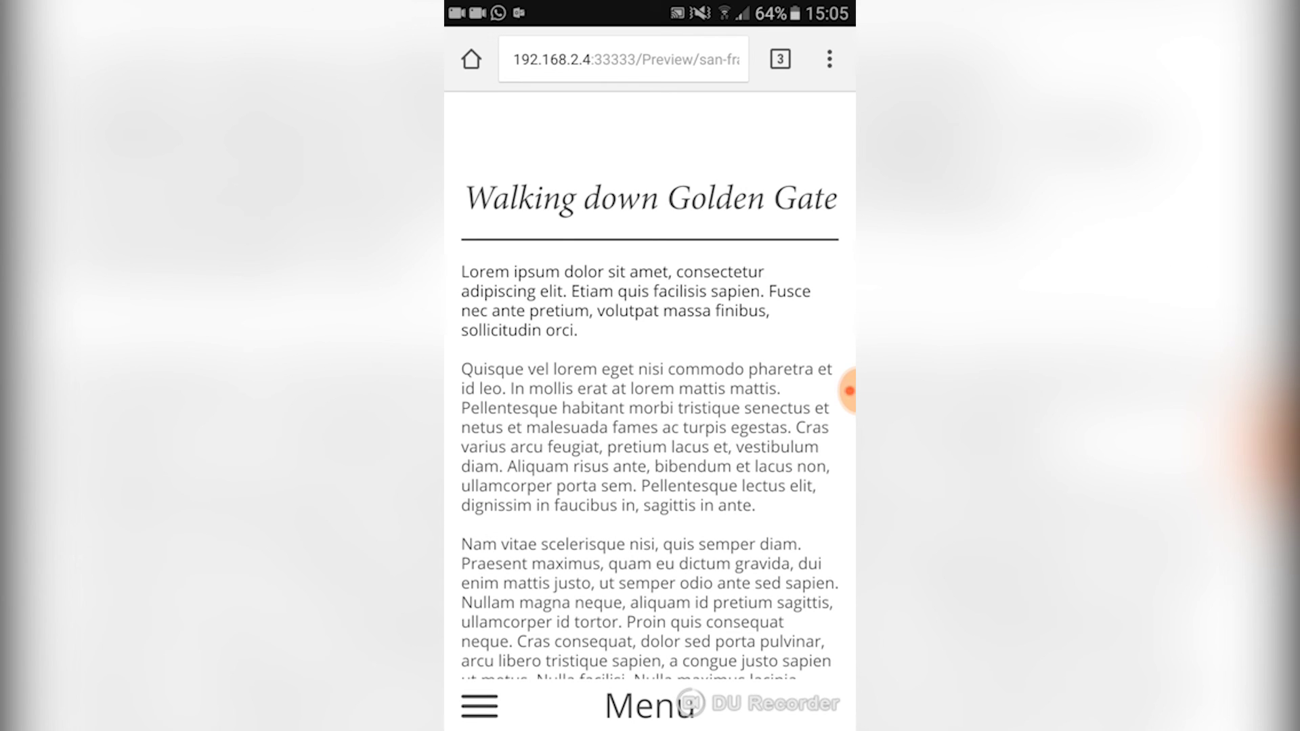
{"action": "left_click", "coordinate": [479, 706]}
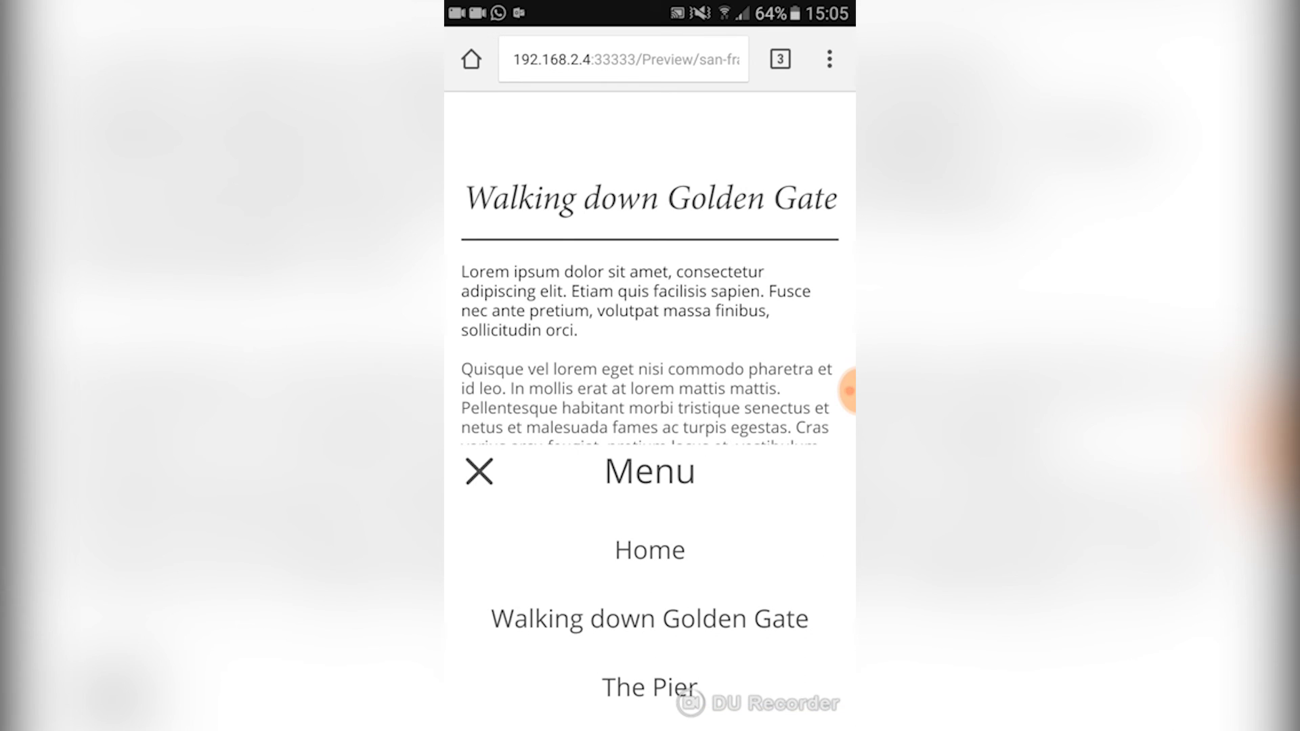
{"action": "left_click", "coordinate": [650, 687]}
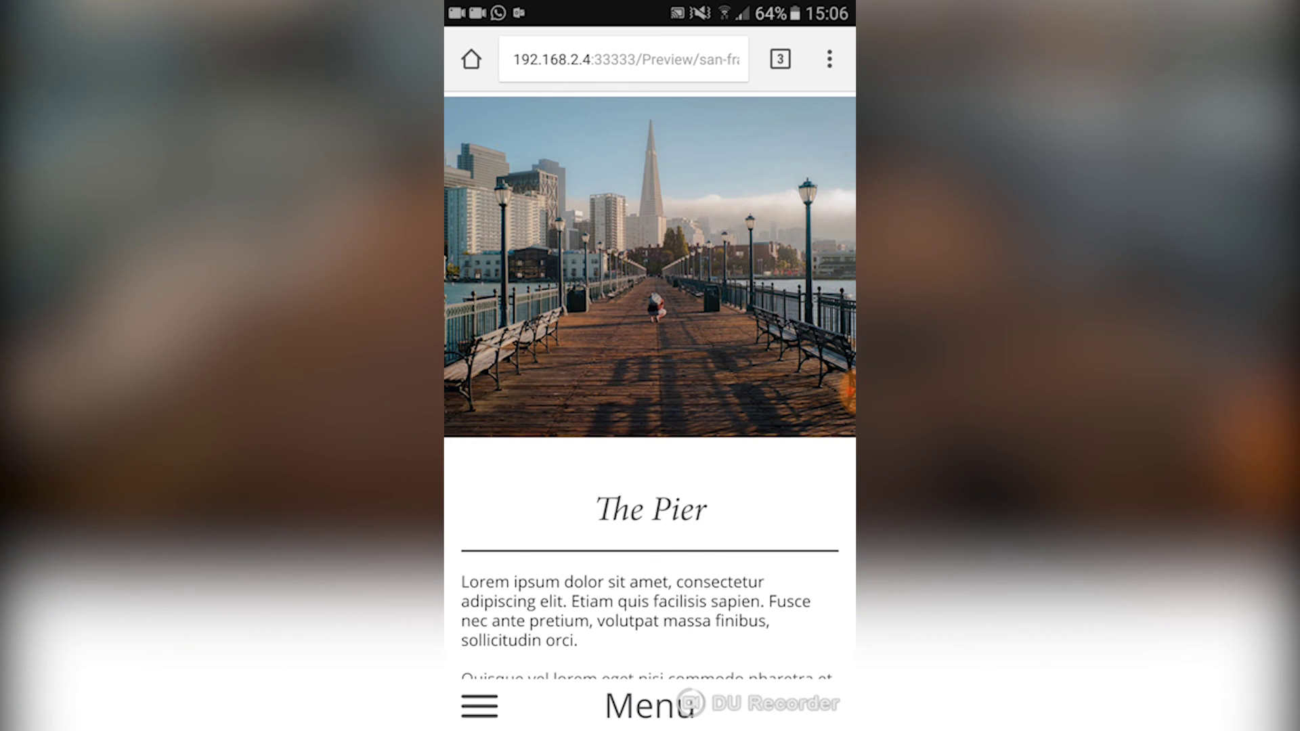
- Read through The Pier section to the end of the preview page and return to Home through the menu
{"action": "scroll", "coordinate": [650, 365], "scroll_direction": "down", "scroll_amount": 3}
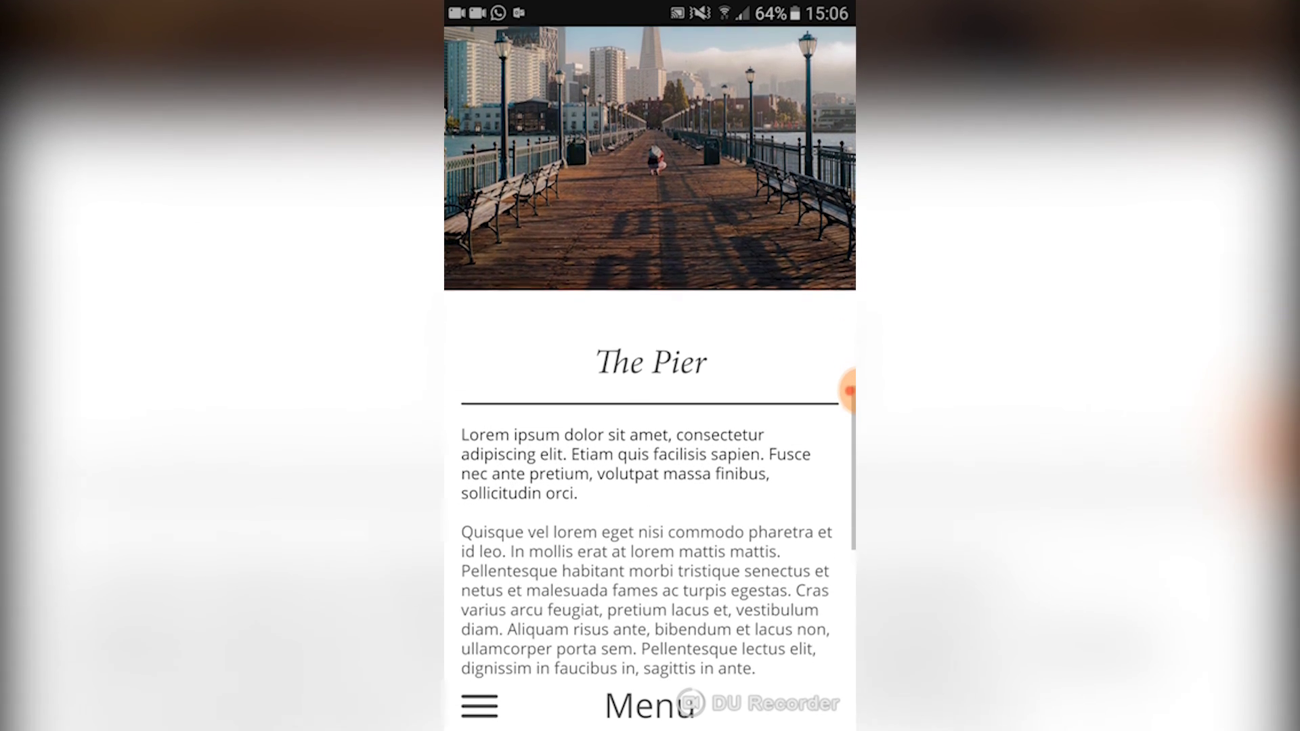
{"action": "scroll", "coordinate": [650, 365], "scroll_direction": "down", "scroll_amount": 10}
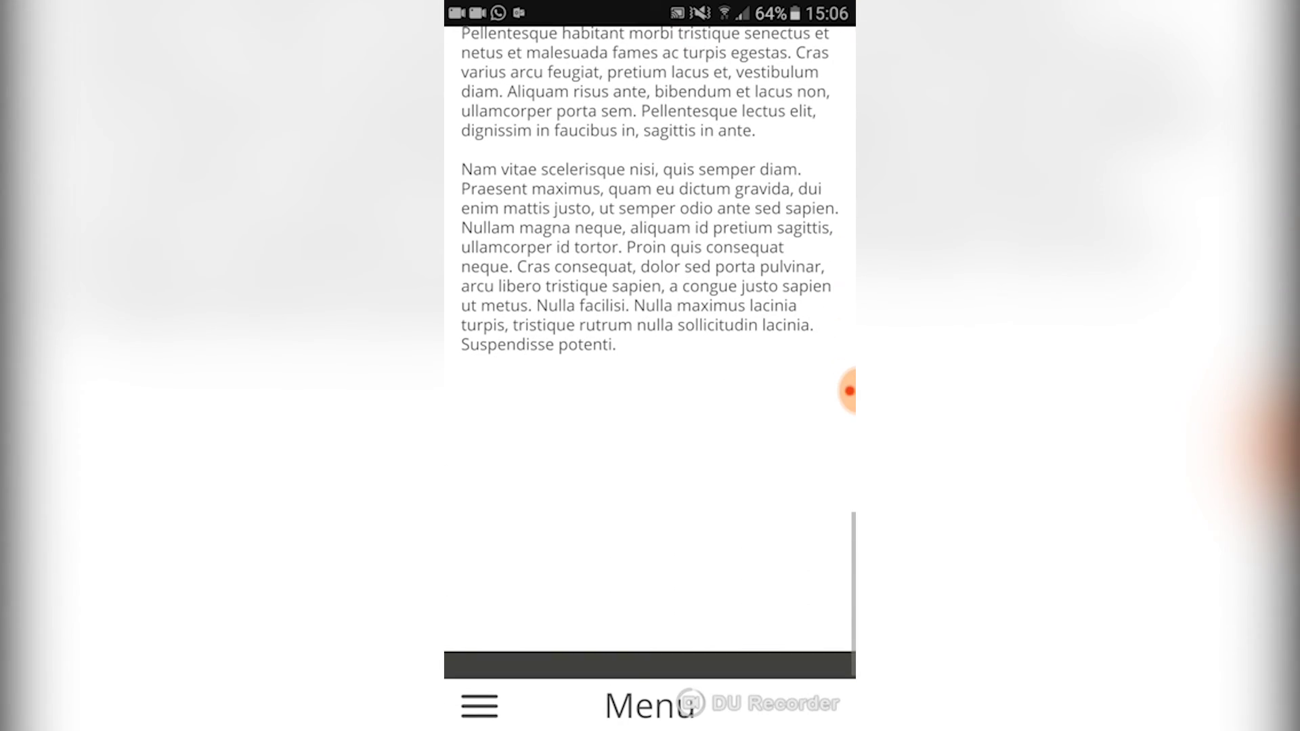
{"action": "left_click", "coordinate": [479, 706]}
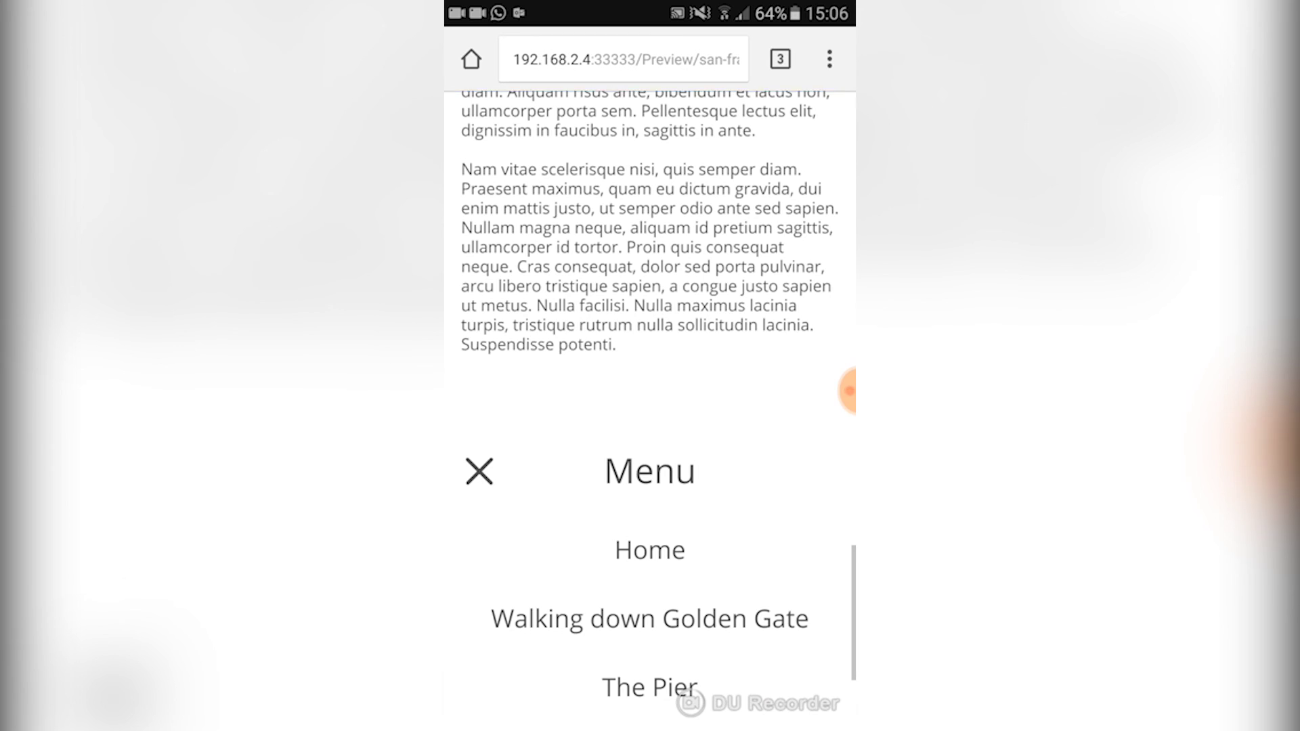
{"action": "left_click", "coordinate": [650, 550]}
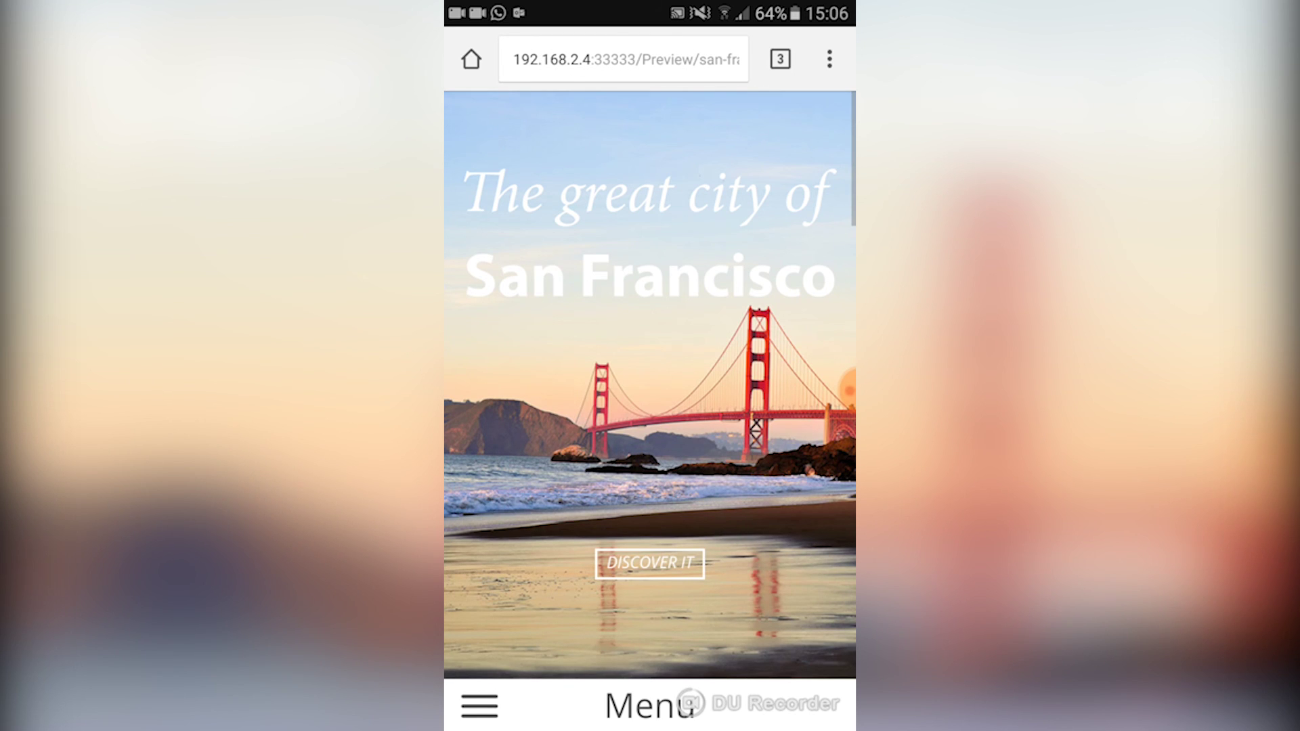